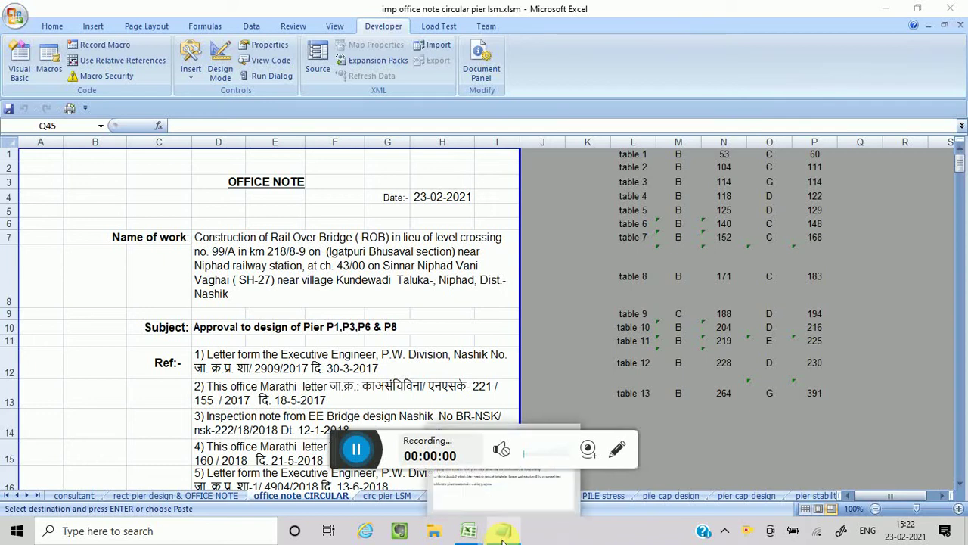
Bring up the demo.txt notes and highlight the title and the tables-and-paragraph lines while explaining
{"action": "left_click", "coordinate": [502, 532]}
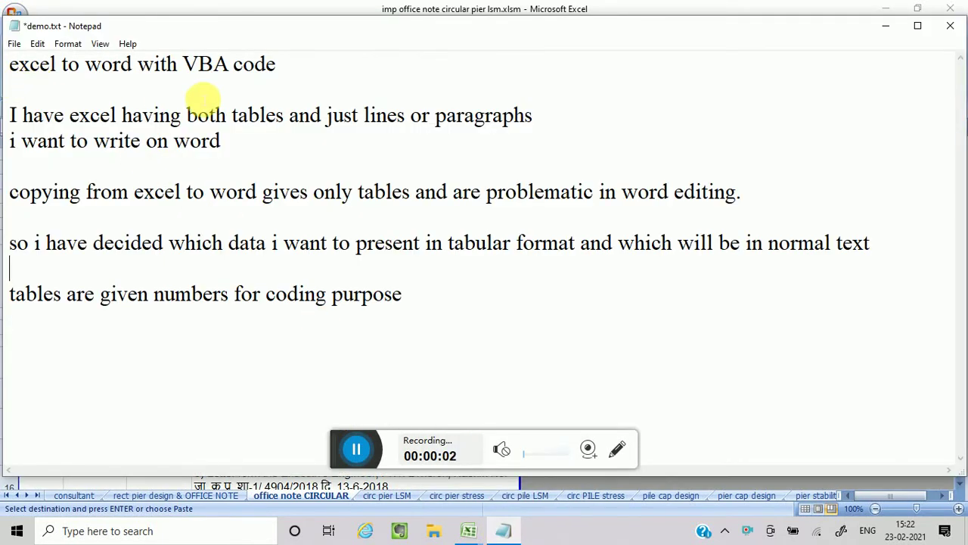
{"action": "left_click_drag", "start_coordinate": [278, 65], "coordinate": [7, 66]}
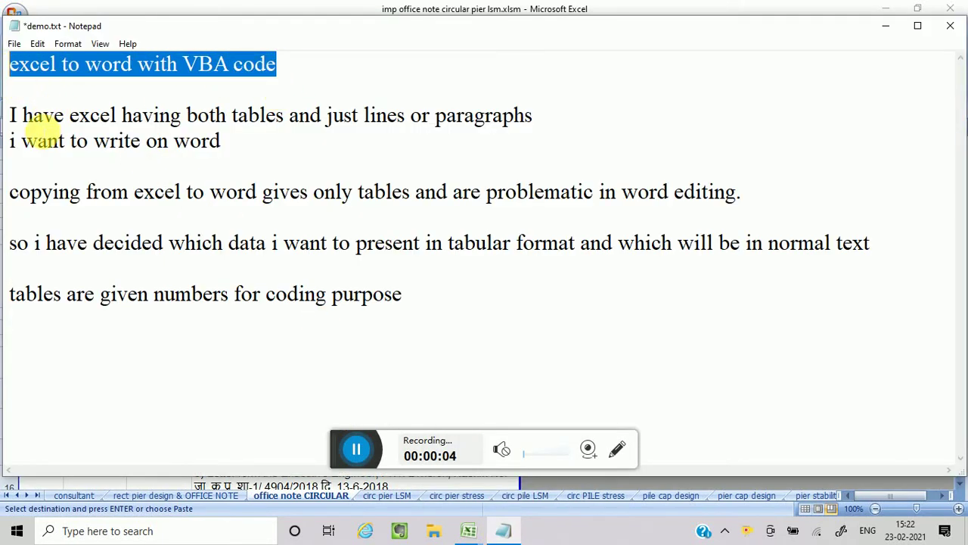
{"action": "mouse_move", "coordinate": [9, 115]}
{"action": "left_mouse_down"}
{"action": "mouse_move", "coordinate": [411, 137]}
{"action": "mouse_move", "coordinate": [534, 117]}
{"action": "left_mouse_up"}
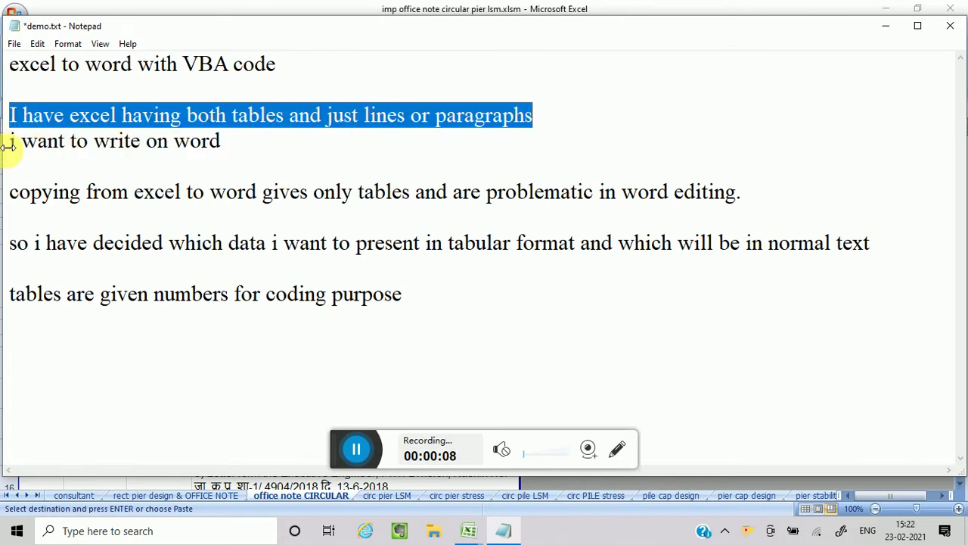
{"action": "left_click_drag", "start_coordinate": [13, 144], "coordinate": [227, 141]}
Complete line 3 to read 'i want to write on word as tables and as paragraph also'
{"action": "left_click", "coordinate": [231, 147]}
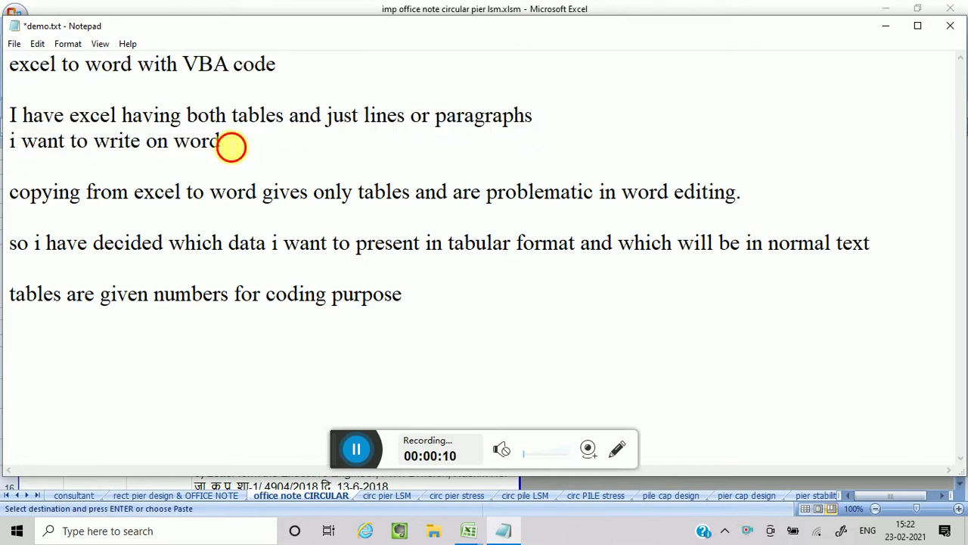
{"action": "type", "text": "as tan"}
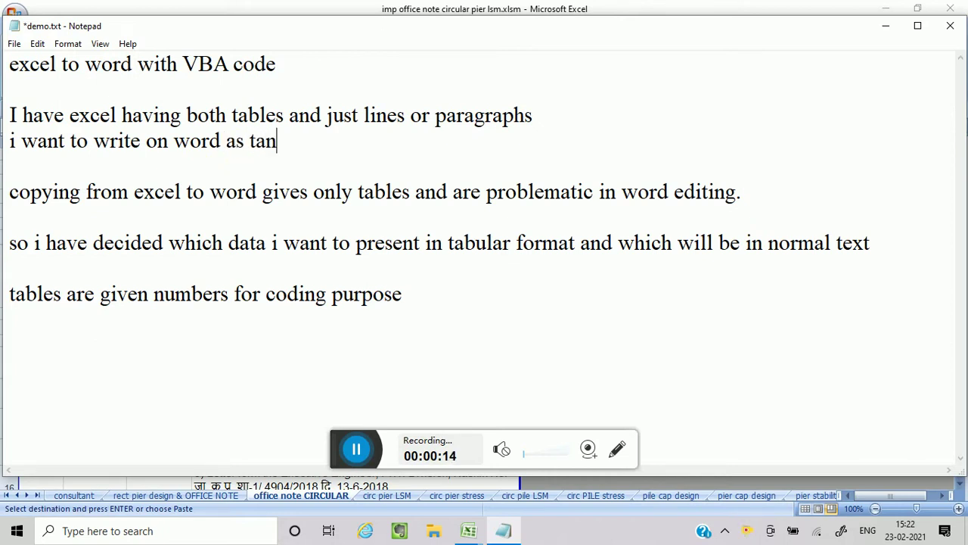
{"action": "key", "text": "BackSpace"}
{"action": "type", "text": "le"}
{"action": "type", "text": "par"}
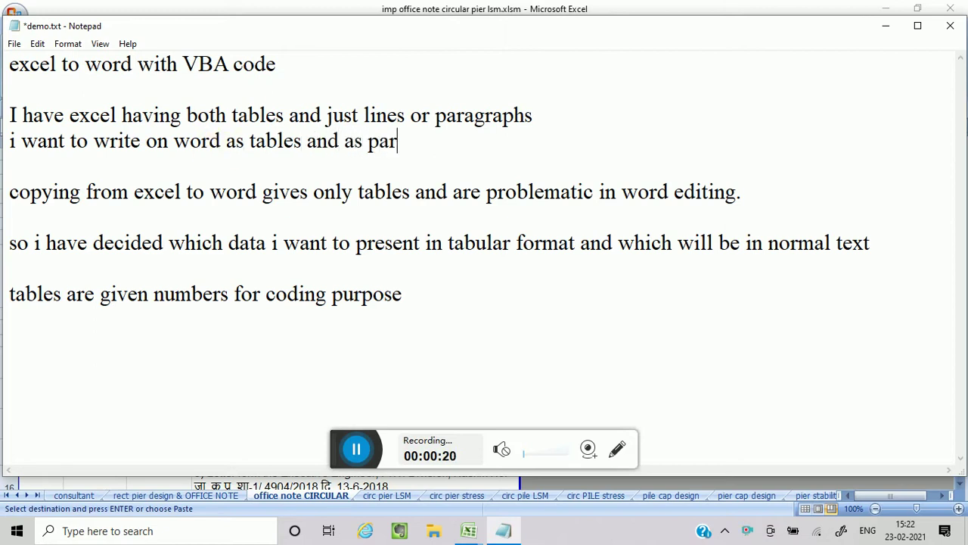
{"action": "type", "text": "agra"}
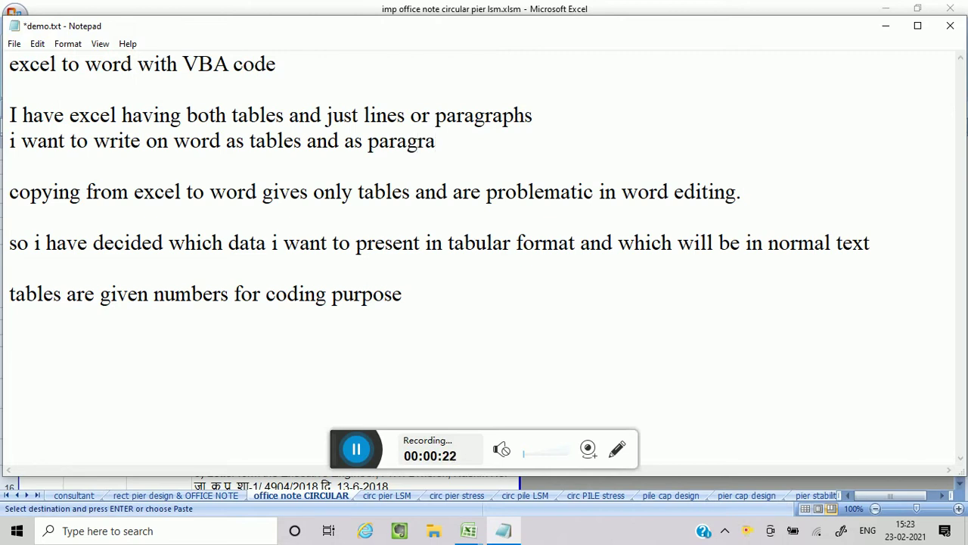
{"action": "type", "text": "g"}
{"action": "type", "text": "h al"}
{"action": "type", "text": "so"}
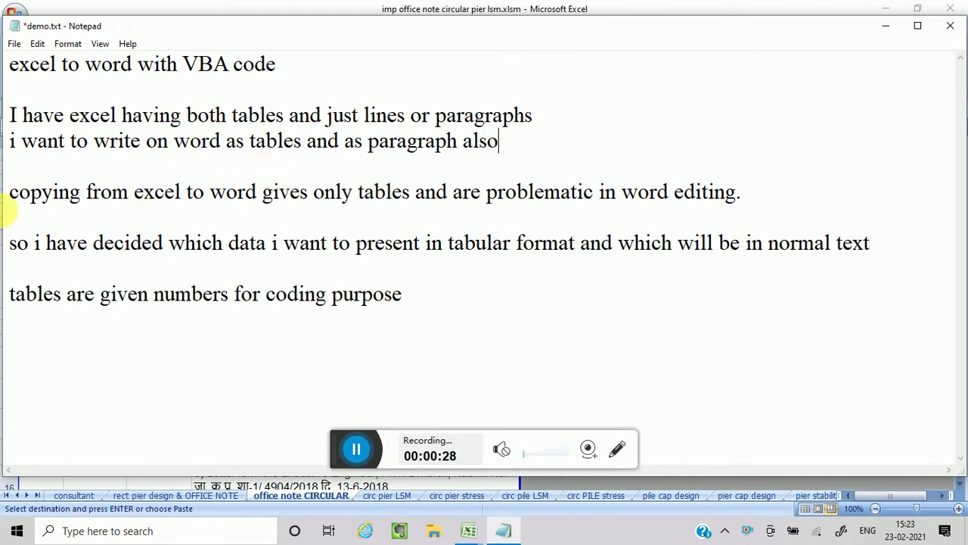
Highlight the lines about copying problems, tables versus text, and numbered tables
{"action": "left_click_drag", "start_coordinate": [12, 197], "coordinate": [655, 217]}
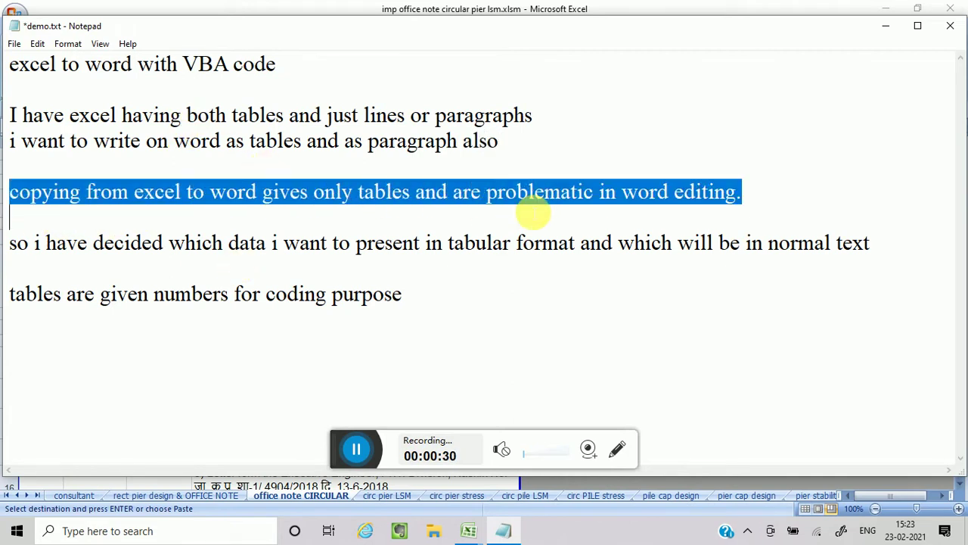
{"action": "mouse_move", "coordinate": [11, 244]}
{"action": "left_mouse_down"}
{"action": "mouse_move", "coordinate": [157, 265]}
{"action": "mouse_move", "coordinate": [607, 261]}
{"action": "mouse_move", "coordinate": [832, 275]}
{"action": "left_mouse_up"}
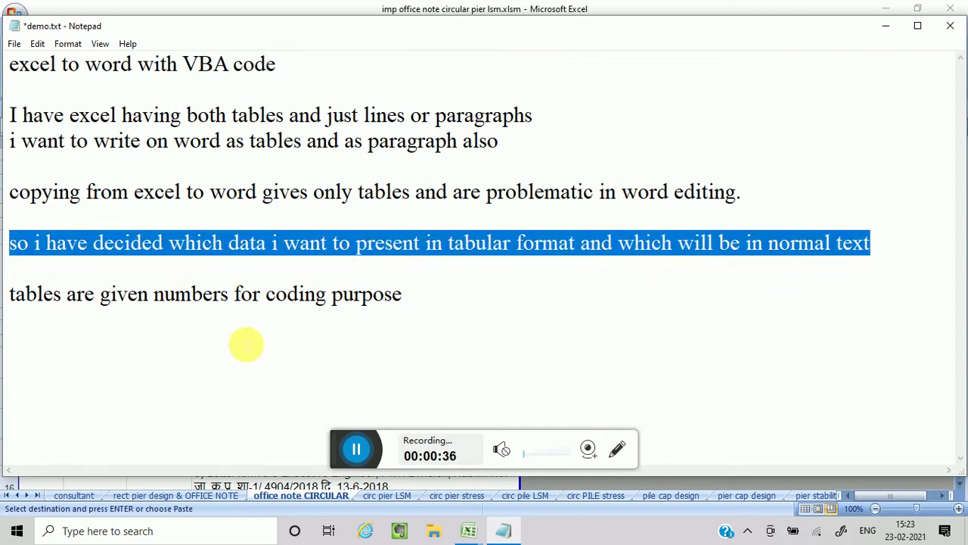
{"action": "left_click_drag", "start_coordinate": [402, 302], "coordinate": [9, 297]}
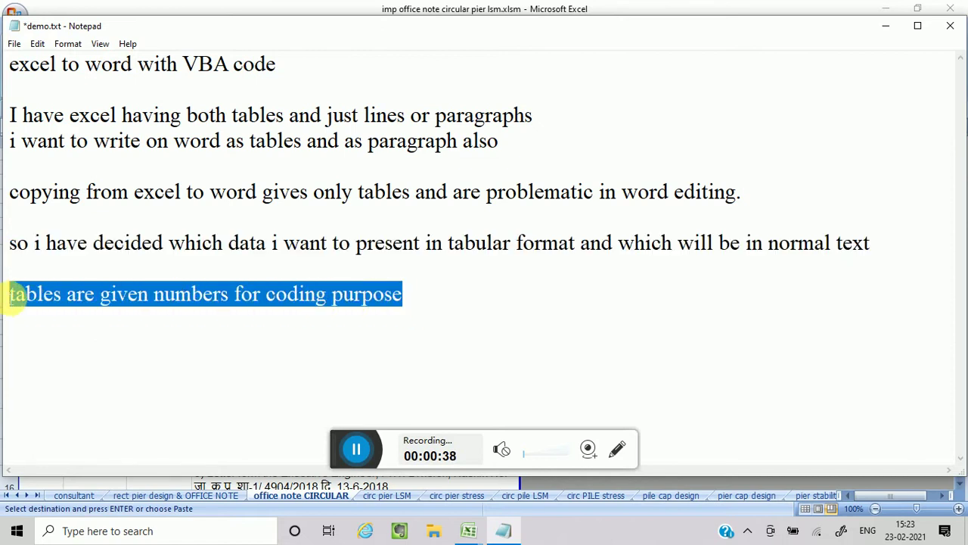
Review the macro's Let range lines in the VBA editor before returning to the workbook
{"action": "mouse_move", "coordinate": [469, 531]}
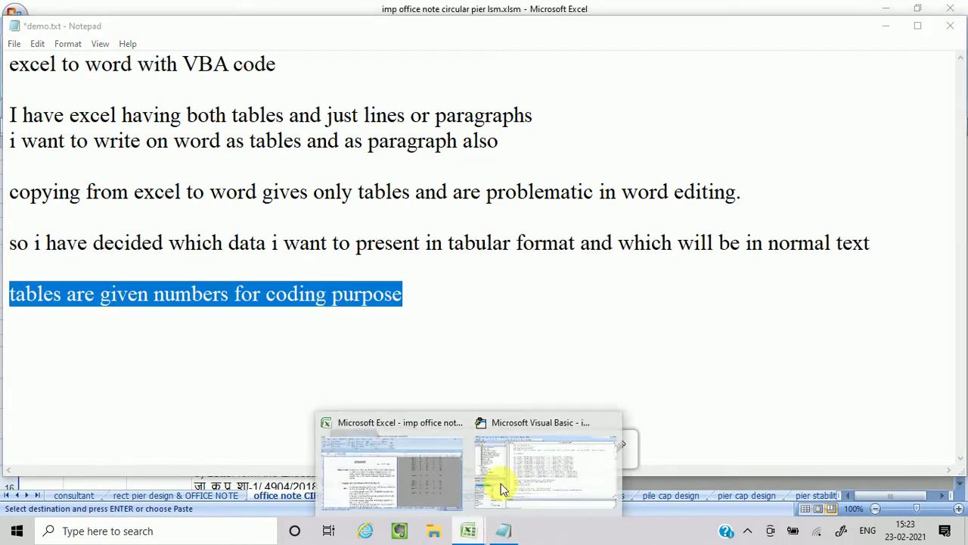
{"action": "left_click", "coordinate": [548, 484]}
{"action": "left_click", "coordinate": [550, 485]}
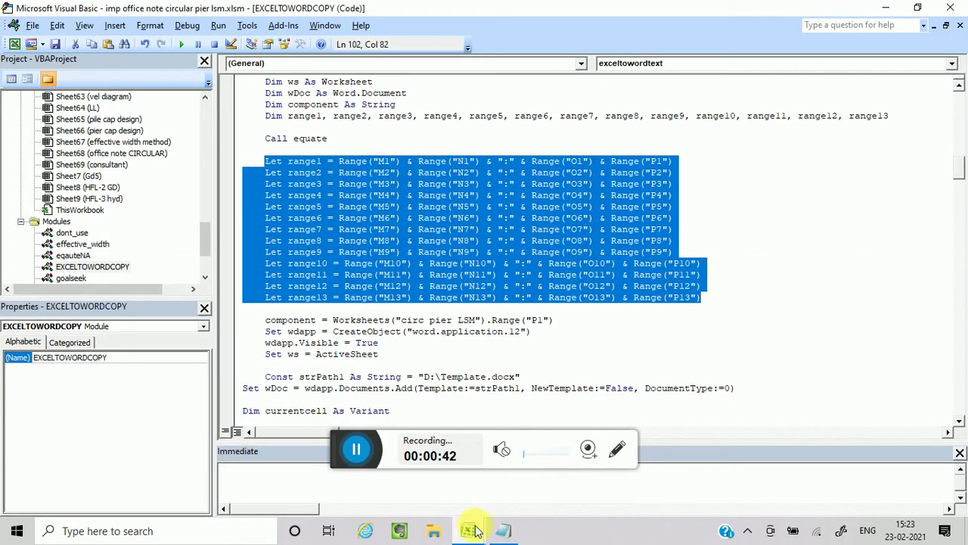
{"action": "left_click", "coordinate": [771, 286]}
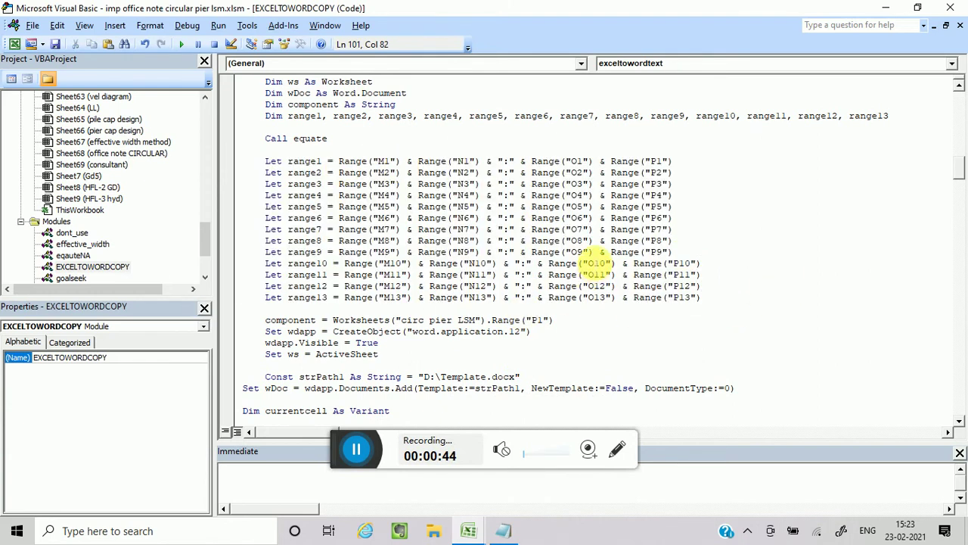
{"action": "left_click", "coordinate": [503, 530]}
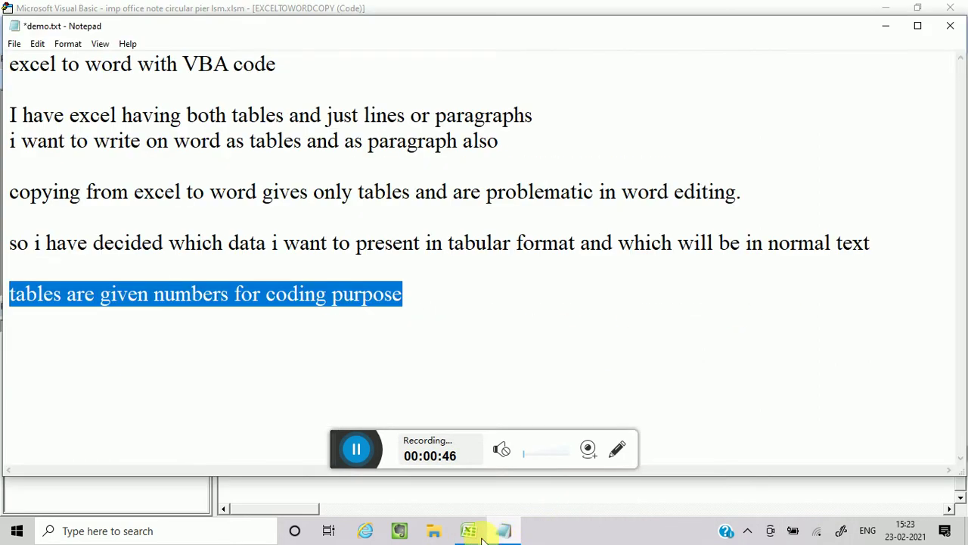
Highlight the numbered table list L1:P13 and check the row-reference formulas in N1 and P1
{"action": "mouse_move", "coordinate": [469, 532]}
{"action": "left_click", "coordinate": [378, 454]}
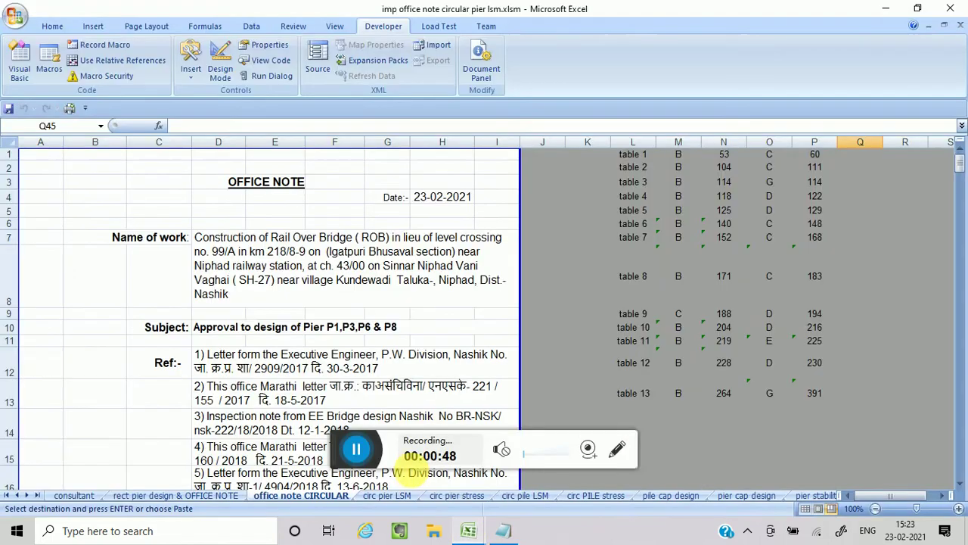
{"action": "left_click_drag", "start_coordinate": [628, 155], "coordinate": [806, 396]}
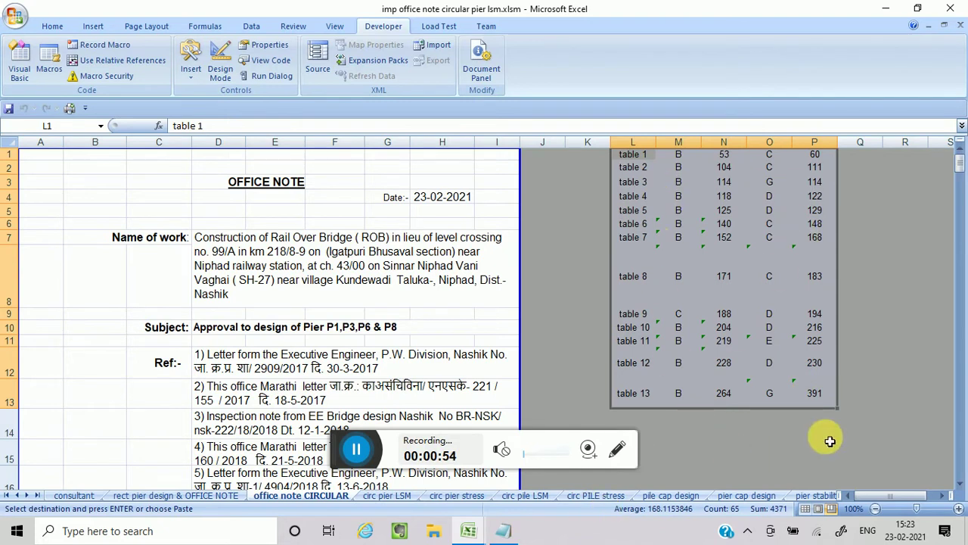
{"action": "left_click", "coordinate": [724, 154]}
{"action": "left_click", "coordinate": [808, 156]}
Mark rows 53 and 60, where the pier table starts and ends
{"action": "scroll", "coordinate": [517, 308], "scroll_direction": "down", "scroll_amount": 4}
{"action": "scroll", "coordinate": [495, 328], "scroll_direction": "down", "scroll_amount": 9}
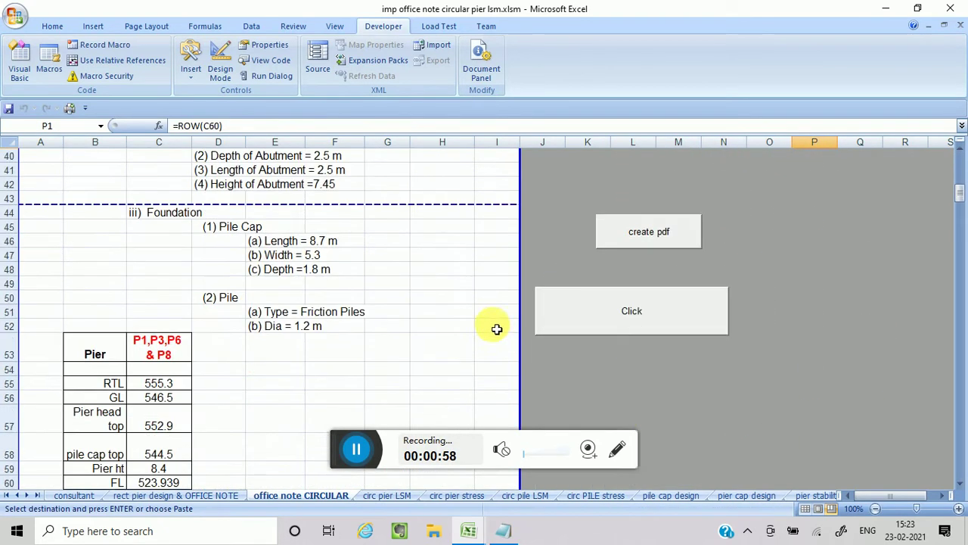
{"action": "scroll", "coordinate": [305, 352], "scroll_direction": "down", "scroll_amount": 2}
{"action": "left_click", "coordinate": [6, 267]}
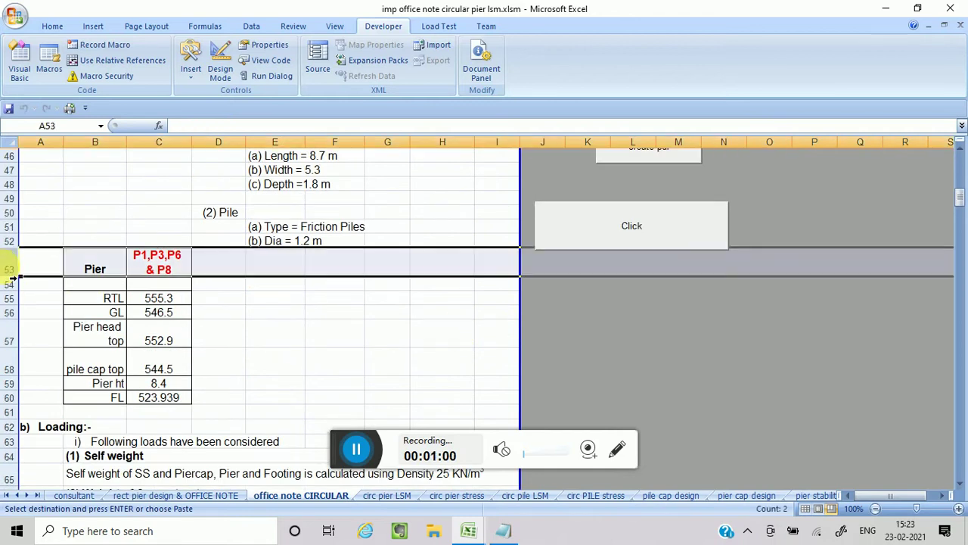
{"action": "left_click", "coordinate": [6, 398]}
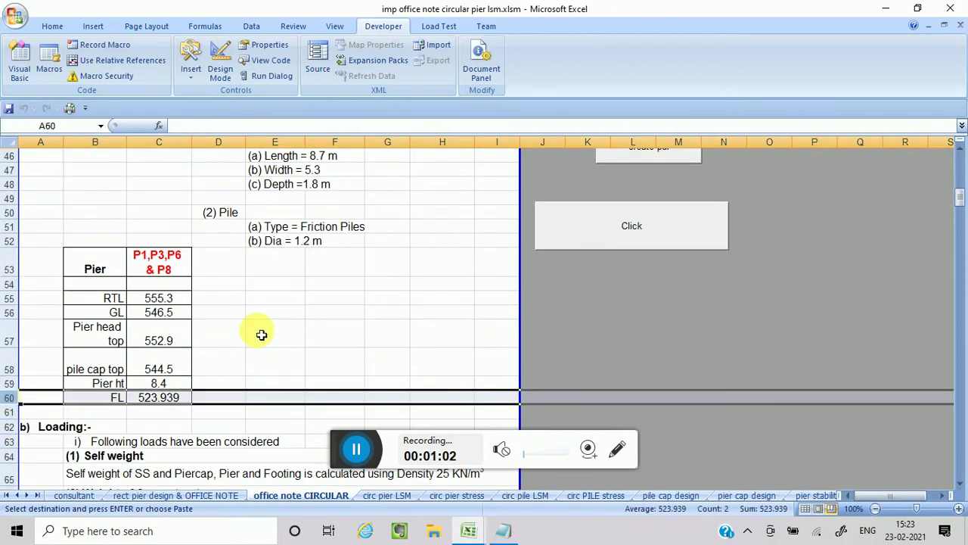
Mark rows 104 and 111 bounding the materials table and copy row 111
{"action": "scroll", "coordinate": [264, 334], "scroll_direction": "down", "scroll_amount": 6}
{"action": "scroll", "coordinate": [264, 333], "scroll_direction": "down", "scroll_amount": 4}
{"action": "scroll", "coordinate": [258, 327], "scroll_direction": "down", "scroll_amount": 3}
{"action": "scroll", "coordinate": [255, 325], "scroll_direction": "down", "scroll_amount": 4}
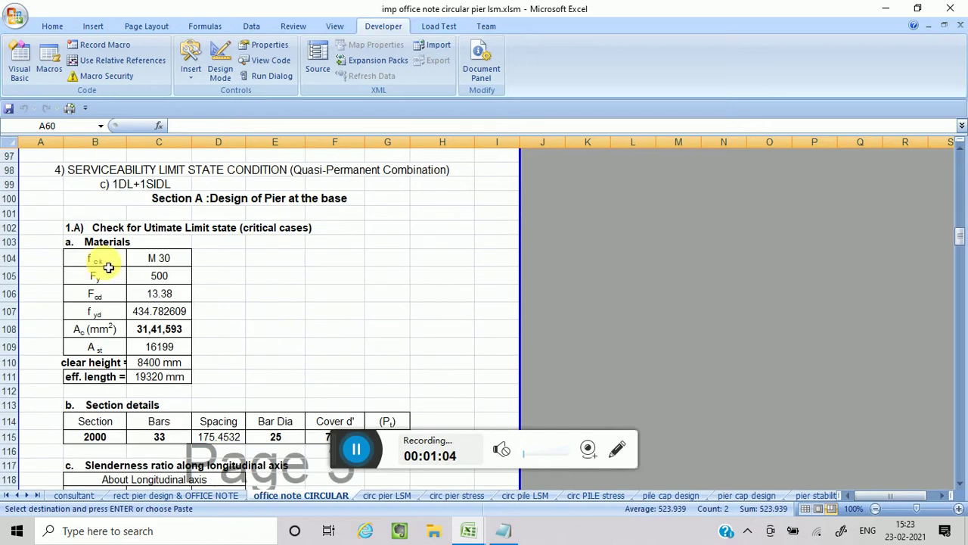
{"action": "left_click", "coordinate": [15, 261]}
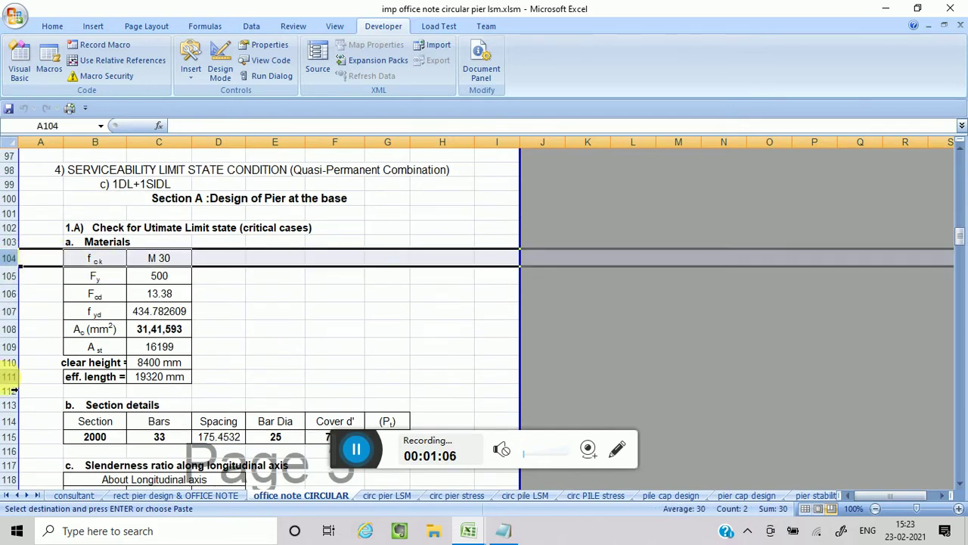
{"action": "left_click", "coordinate": [10, 377]}
{"action": "left_click", "coordinate": [11, 258]}
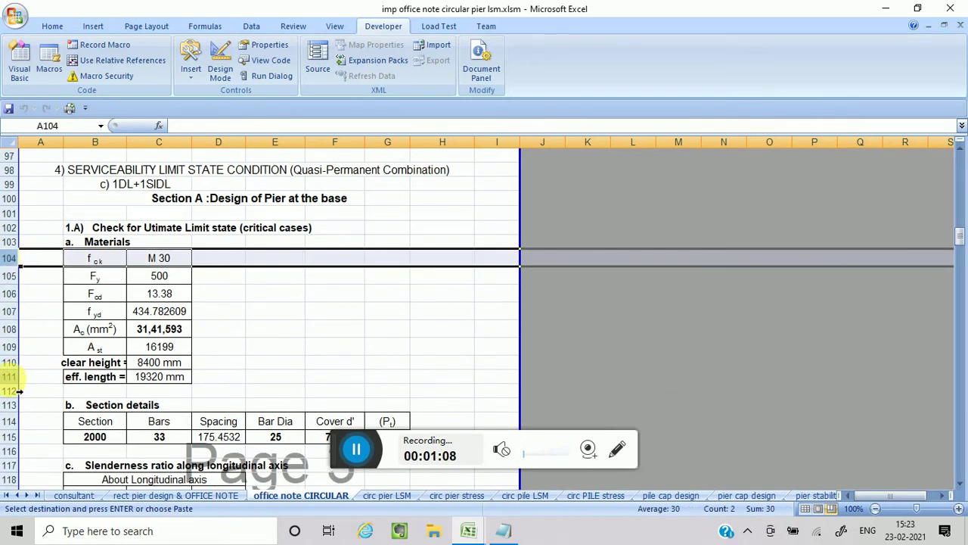
{"action": "left_click_drag", "start_coordinate": [11, 383], "coordinate": [55, 388]}
{"action": "left_click", "coordinate": [9, 376]}
{"action": "key", "text": "ctrl+c"}
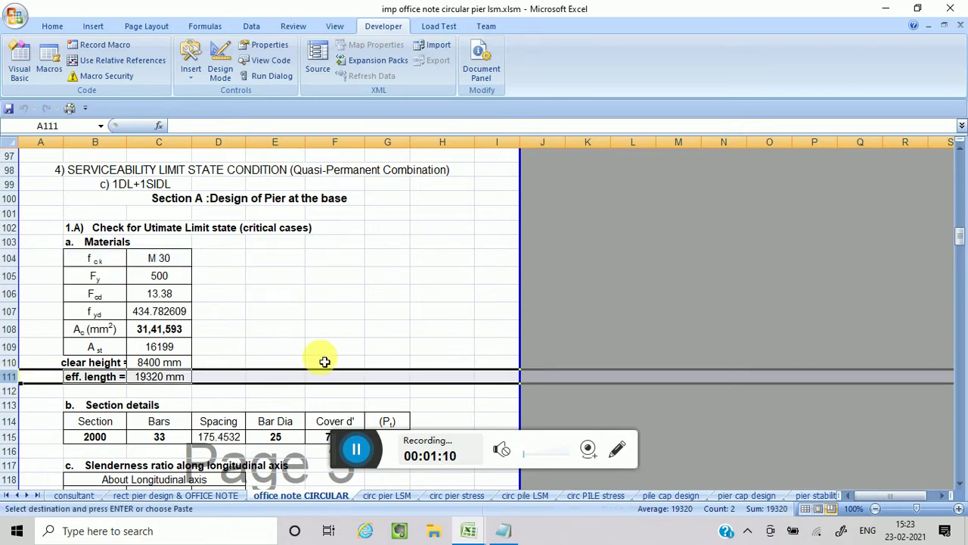
Check table 2's value in N2 and its row-reference formula in P2
{"action": "scroll", "coordinate": [415, 316], "scroll_direction": "up", "scroll_amount": 13}
{"action": "scroll", "coordinate": [415, 316], "scroll_direction": "up", "scroll_amount": 15}
{"action": "scroll", "coordinate": [436, 283], "scroll_direction": "up", "scroll_amount": 4}
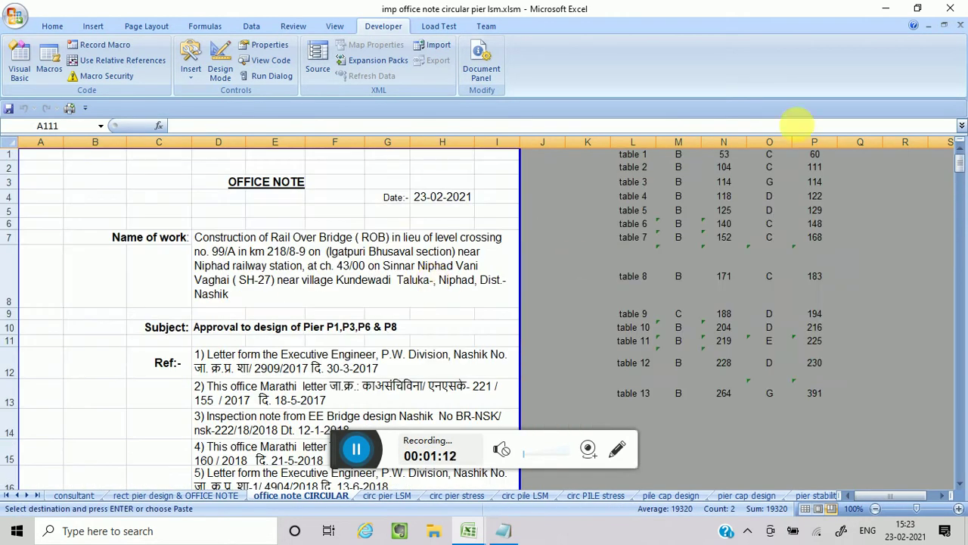
{"action": "left_click", "coordinate": [733, 170]}
{"action": "left_click", "coordinate": [813, 167]}
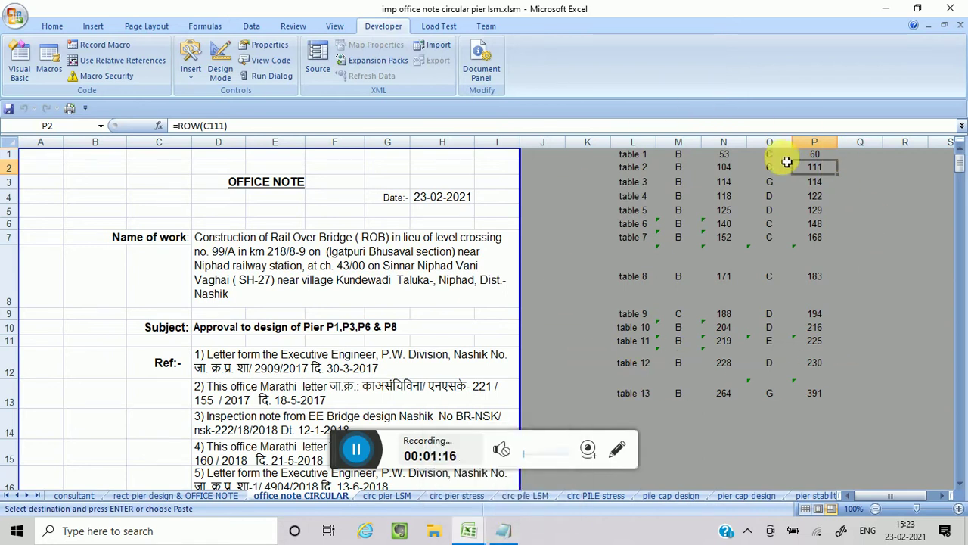
{"action": "left_click", "coordinate": [503, 531]}
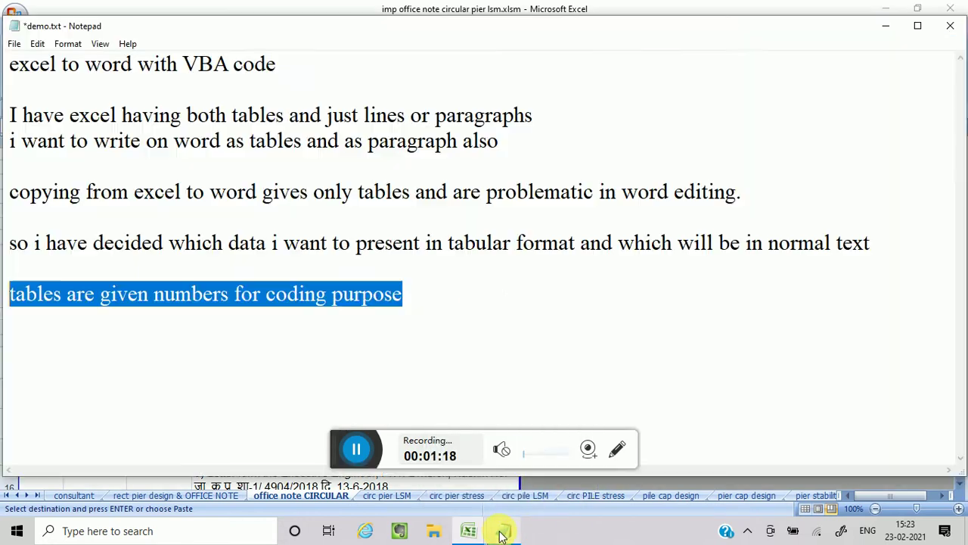
{"action": "left_click", "coordinate": [413, 306]}
{"action": "key", "text": "Return"}
{"action": "key", "text": "Return"}
{"action": "type", "text": "i have used"}
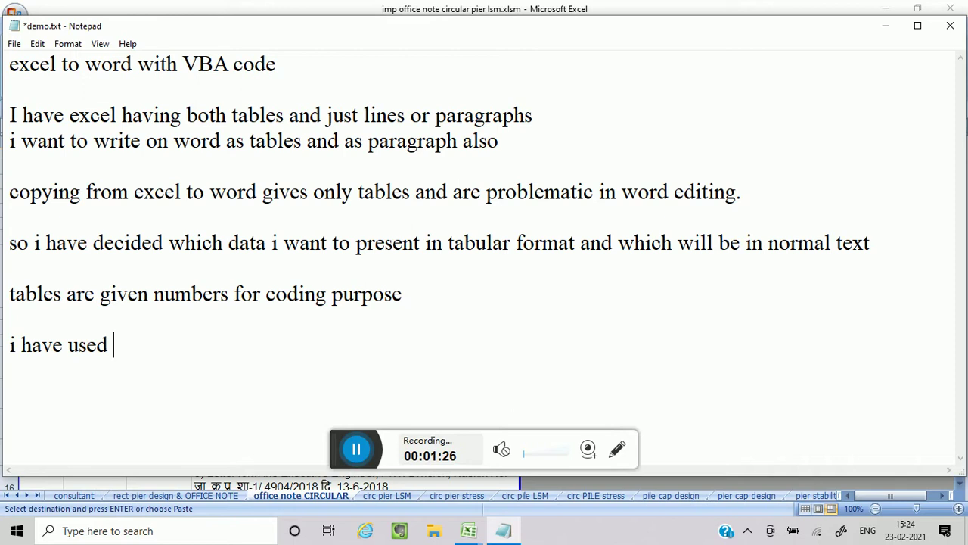
{"action": "key", "text": "BackSpace"}
{"action": "key", "text": "BackSpace"}
{"action": "key", "text": "BackSpace"}
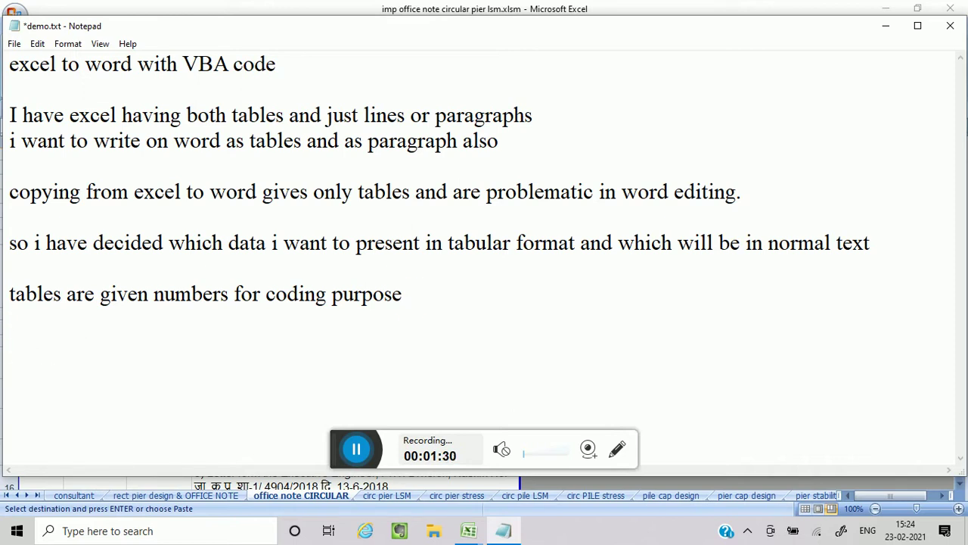
{"action": "left_click", "coordinate": [468, 531]}
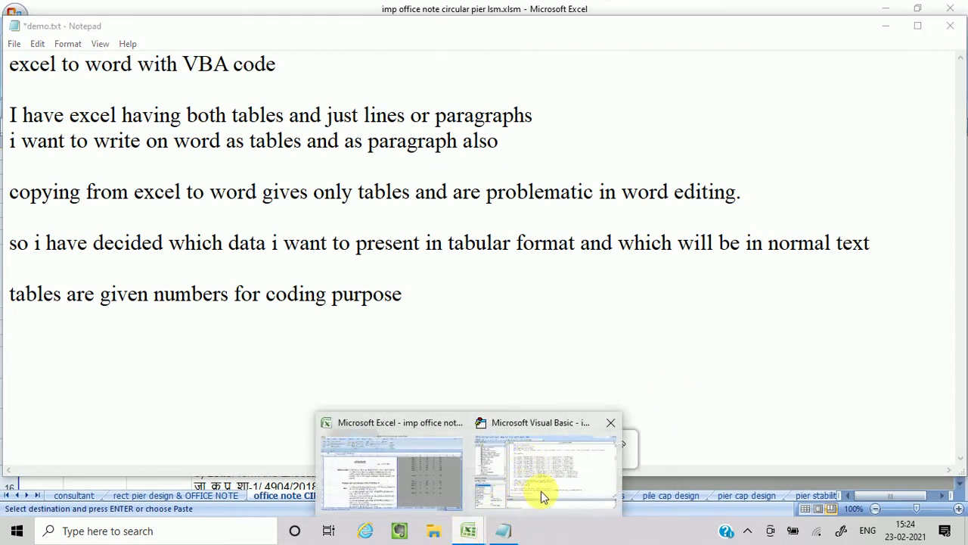
Point out the M1, N1 and O1 cell references on the range1 and range2 Let lines
{"action": "left_click", "coordinate": [541, 491]}
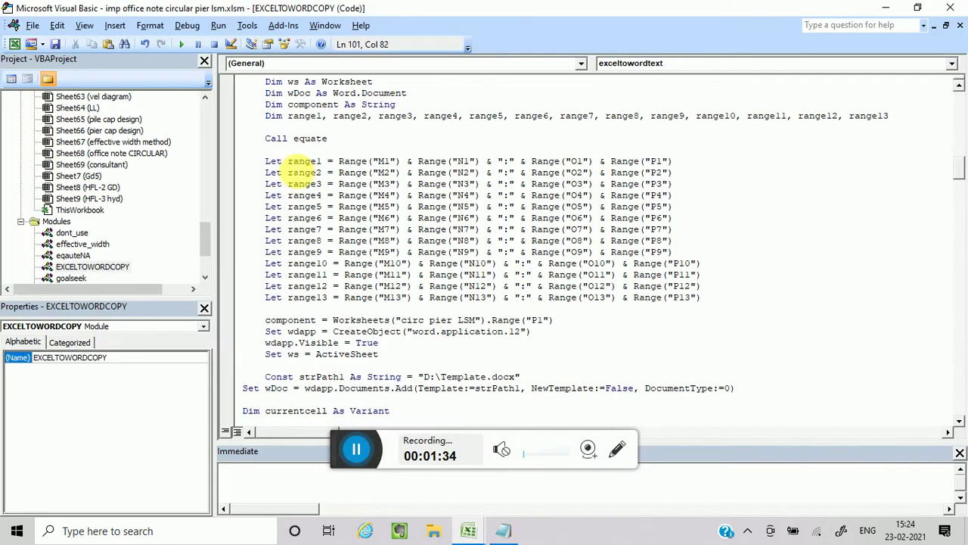
{"action": "left_click_drag", "start_coordinate": [284, 161], "coordinate": [573, 173]}
{"action": "left_click", "coordinate": [383, 161]}
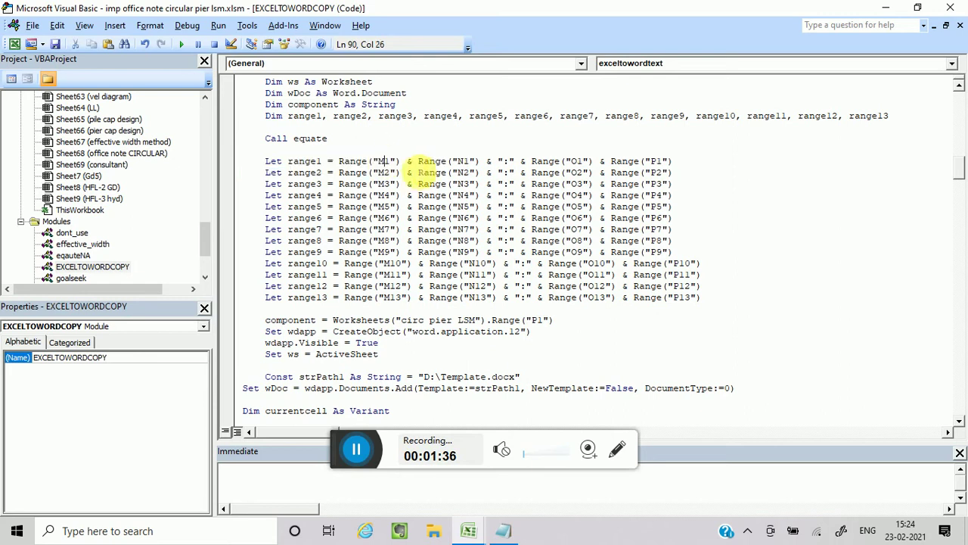
{"action": "left_click", "coordinate": [463, 161]}
{"action": "left_click", "coordinate": [576, 162]}
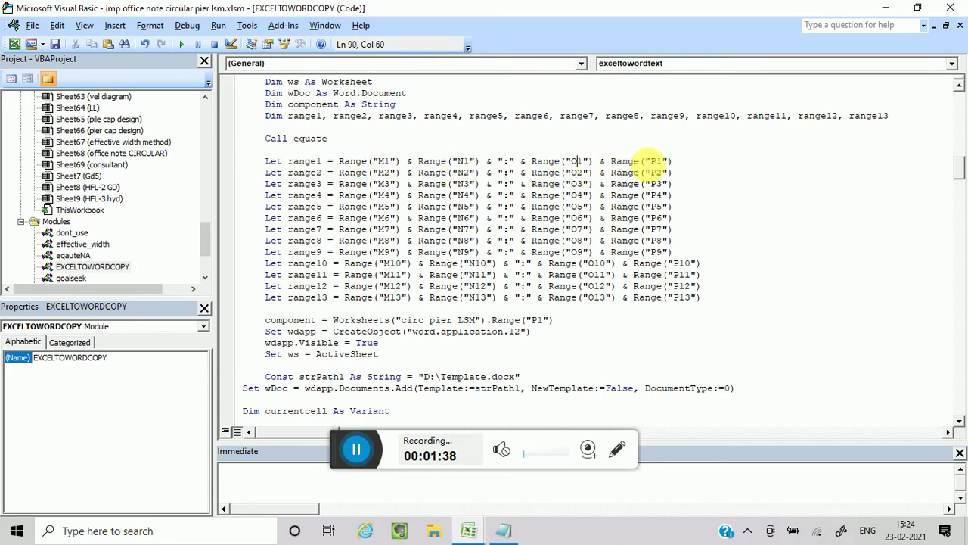
Switch to the Excel workbook and inspect the formulas in cells M1 and M2
{"action": "left_click", "coordinate": [511, 524]}
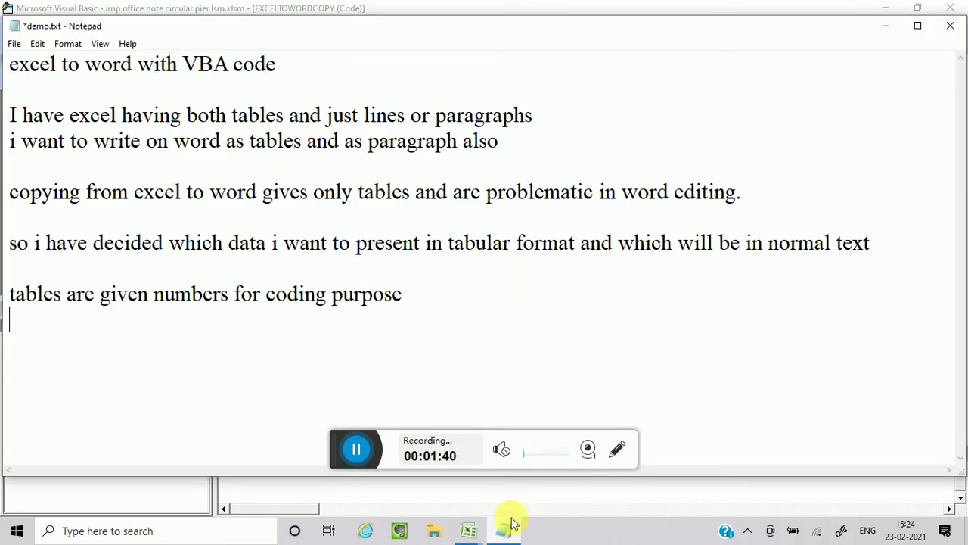
{"action": "mouse_move", "coordinate": [469, 529]}
{"action": "left_click", "coordinate": [433, 503]}
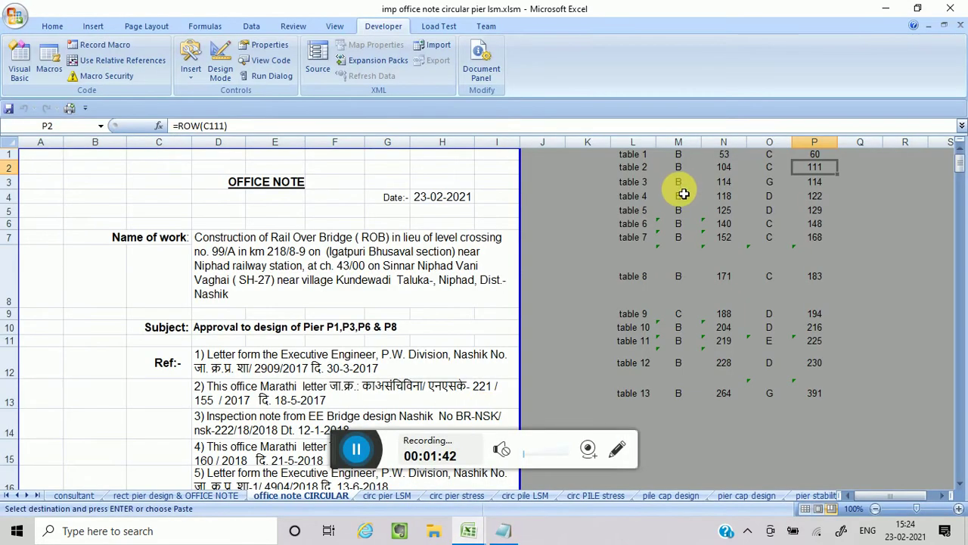
{"action": "left_click", "coordinate": [683, 158]}
{"action": "left_click", "coordinate": [686, 165]}
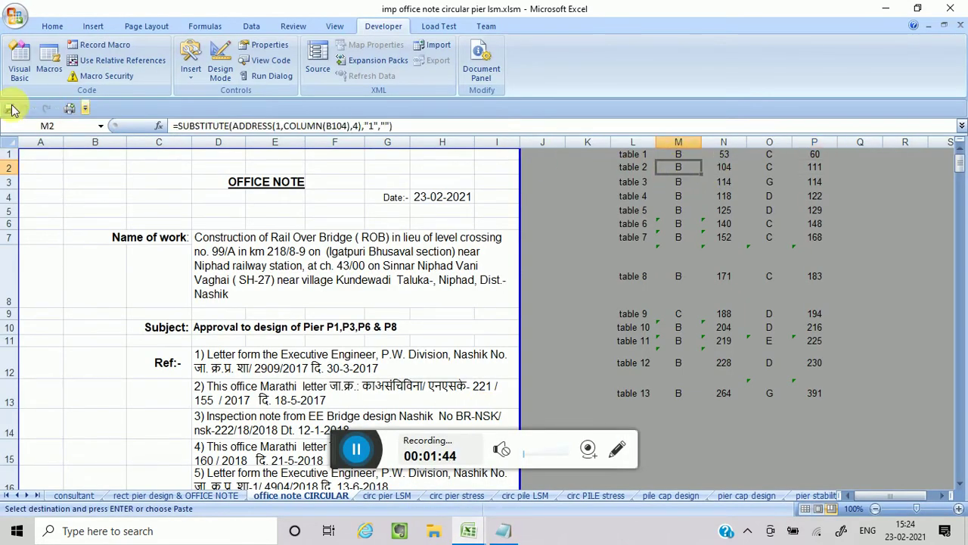
Select rows 1, 2 and 3, then copy row 13 holding the table 13 references
{"action": "left_click", "coordinate": [14, 155]}
{"action": "left_click", "coordinate": [14, 167]}
{"action": "left_click", "coordinate": [15, 183]}
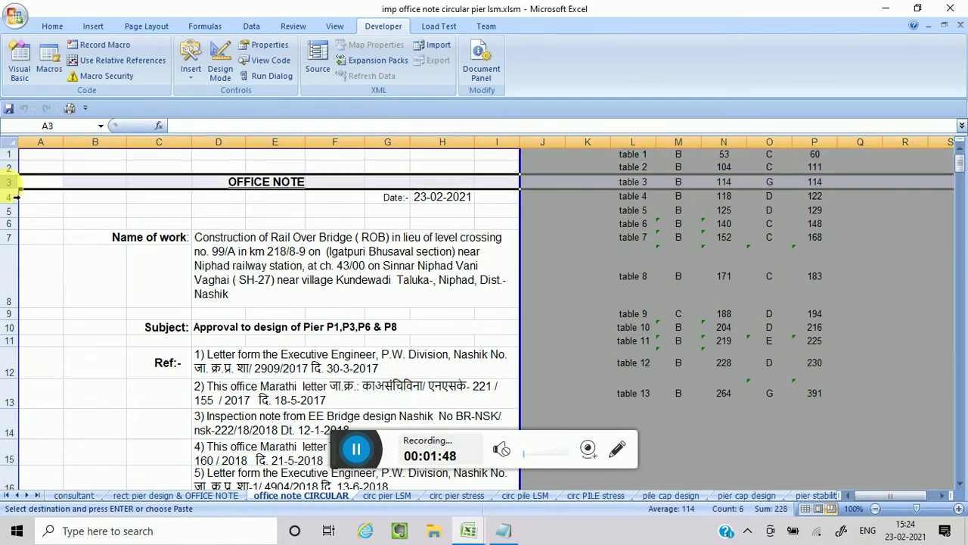
{"action": "left_click", "coordinate": [15, 397]}
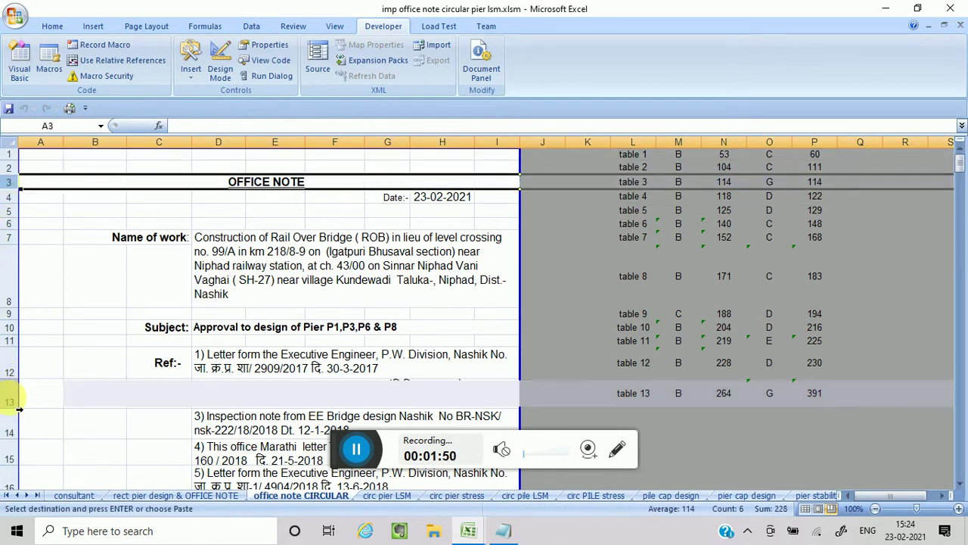
{"action": "key", "text": "ctrl+c"}
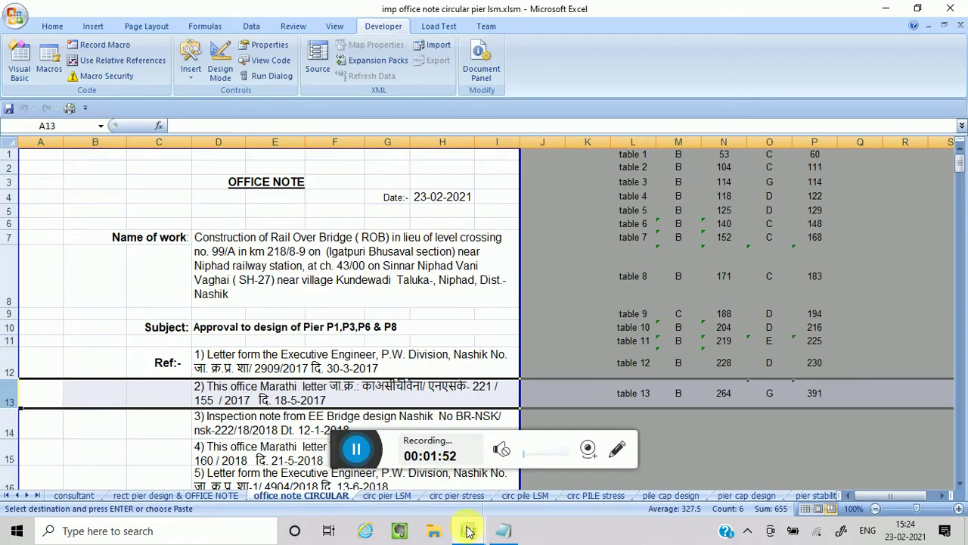
Compare the row numbers in the M1, M5 and M13 references on the range lines
{"action": "mouse_move", "coordinate": [468, 531]}
{"action": "left_click", "coordinate": [519, 501]}
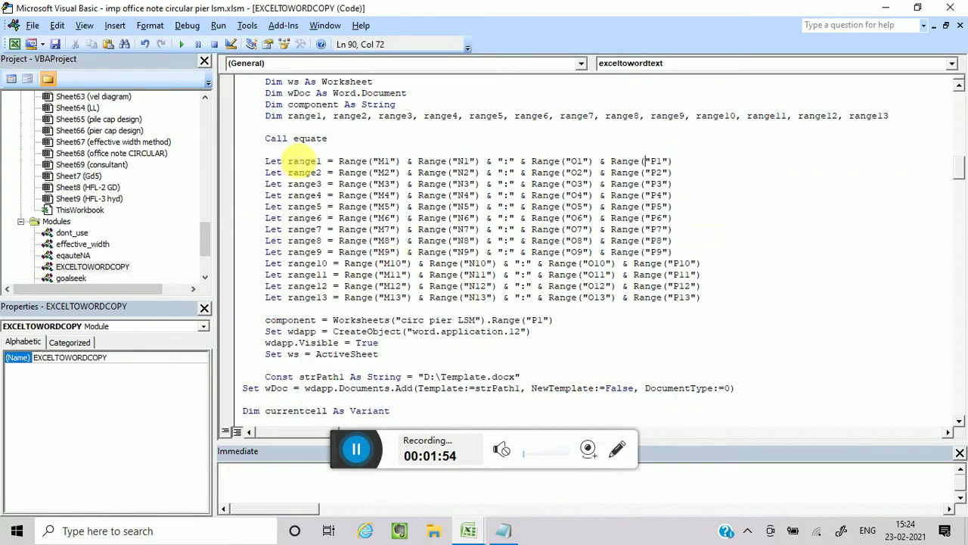
{"action": "left_click", "coordinate": [320, 298]}
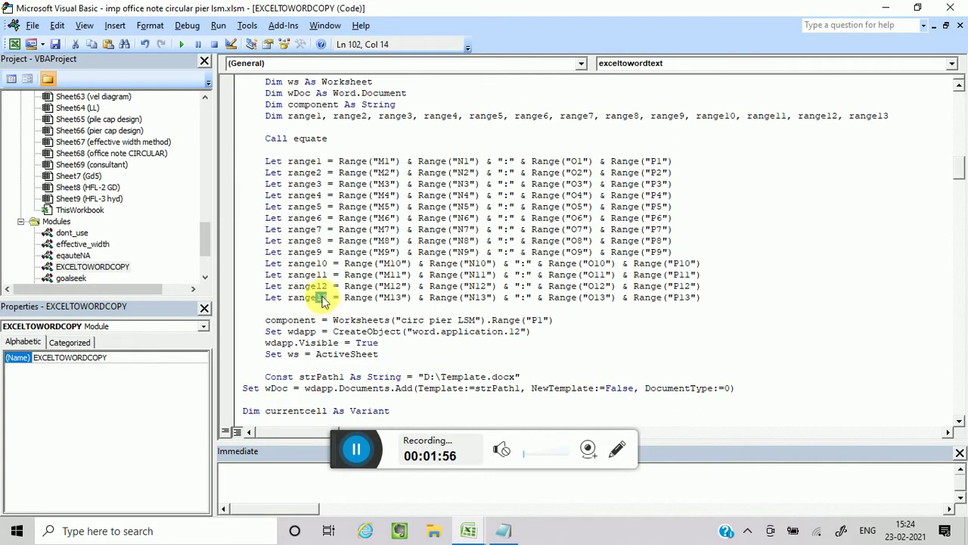
{"action": "left_click", "coordinate": [377, 207]}
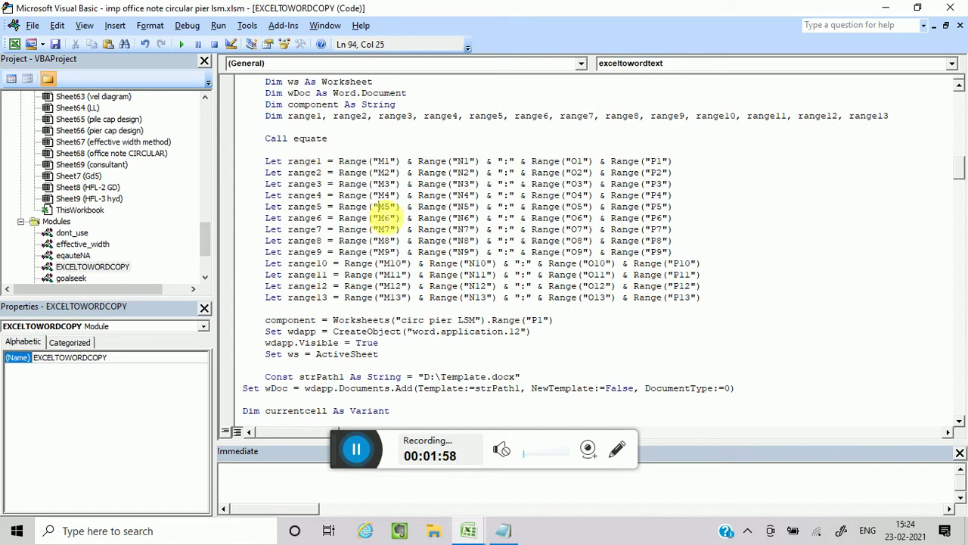
{"action": "left_click_drag", "start_coordinate": [382, 161], "coordinate": [388, 161]}
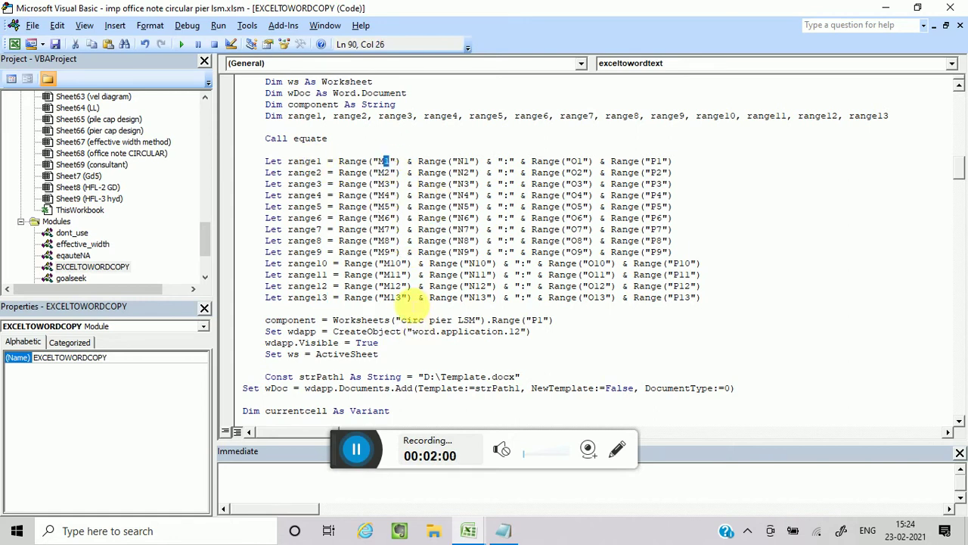
{"action": "left_click_drag", "start_coordinate": [391, 297], "coordinate": [398, 297]}
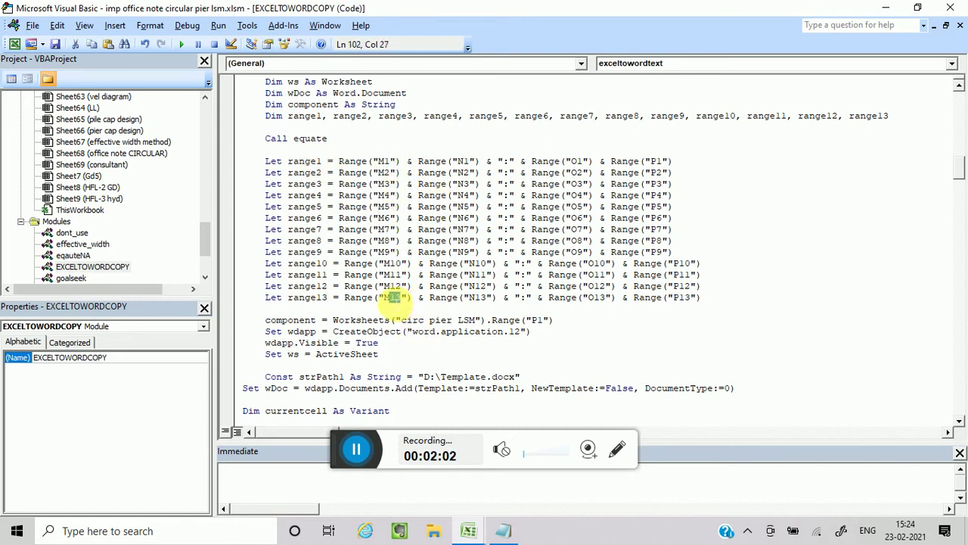
Point out the worksheet name on the component line and the line setting the active sheet
{"action": "left_click", "coordinate": [429, 321]}
{"action": "scroll", "coordinate": [454, 330], "scroll_direction": "up", "scroll_amount": 5}
{"action": "scroll", "coordinate": [458, 331], "scroll_direction": "up", "scroll_amount": 1}
{"action": "scroll", "coordinate": [463, 330], "scroll_direction": "down", "scroll_amount": 7}
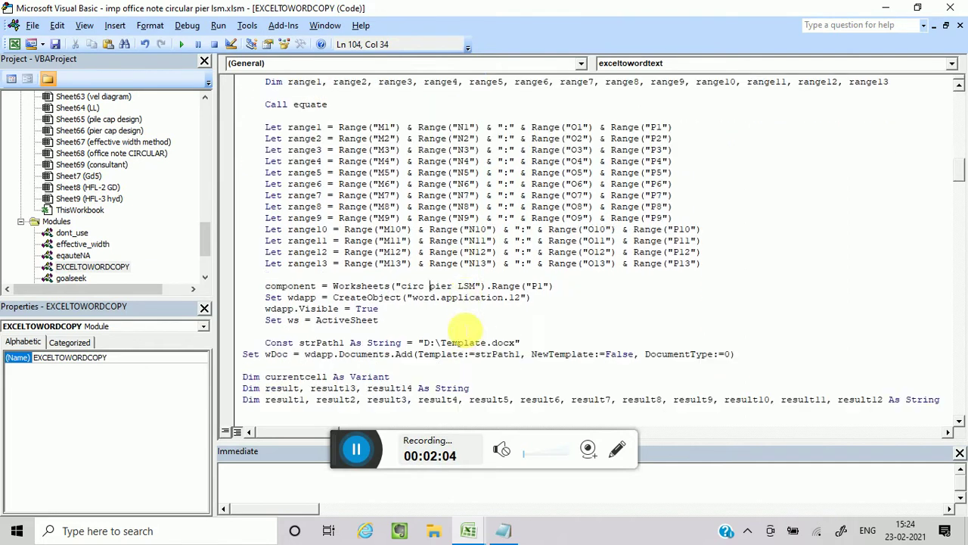
{"action": "scroll", "coordinate": [463, 329], "scroll_direction": "down", "scroll_amount": 2}
{"action": "left_click", "coordinate": [429, 252]}
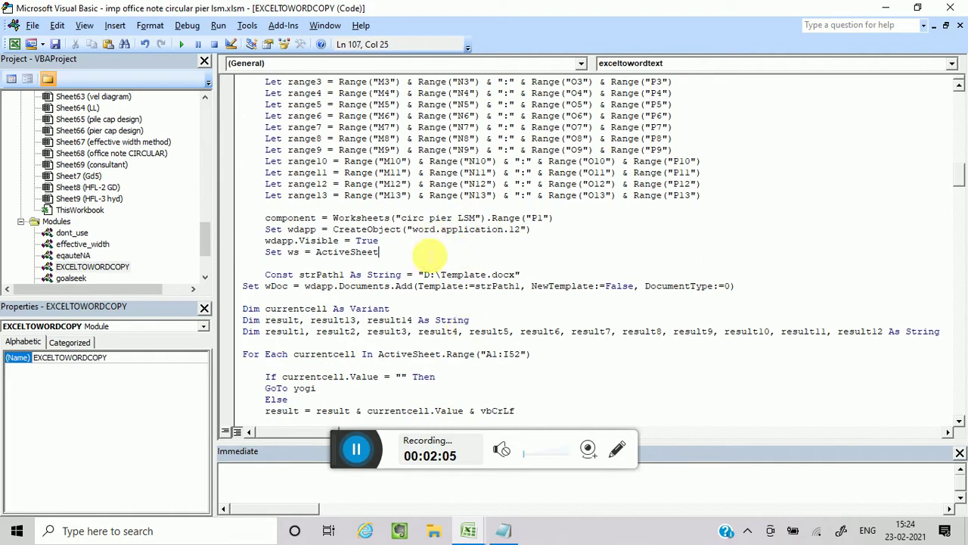
{"action": "left_click", "coordinate": [503, 532]}
Add the lines 'Logic used is' and 'Tables are copied and Paragraphs are written' below the notes
{"action": "left_click", "coordinate": [431, 300]}
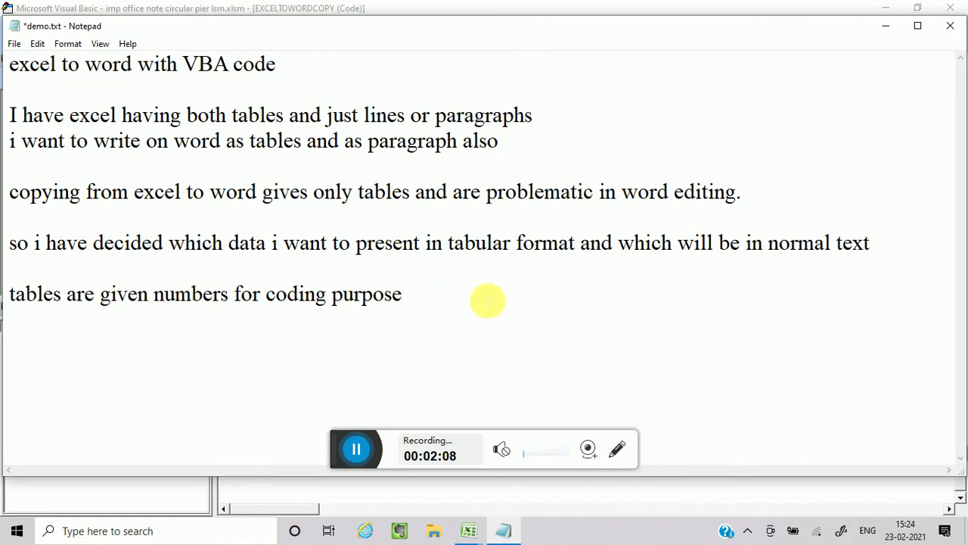
{"action": "key", "text": "Return"}
{"action": "key", "text": "Return"}
{"action": "type", "text": "Logic used is"}
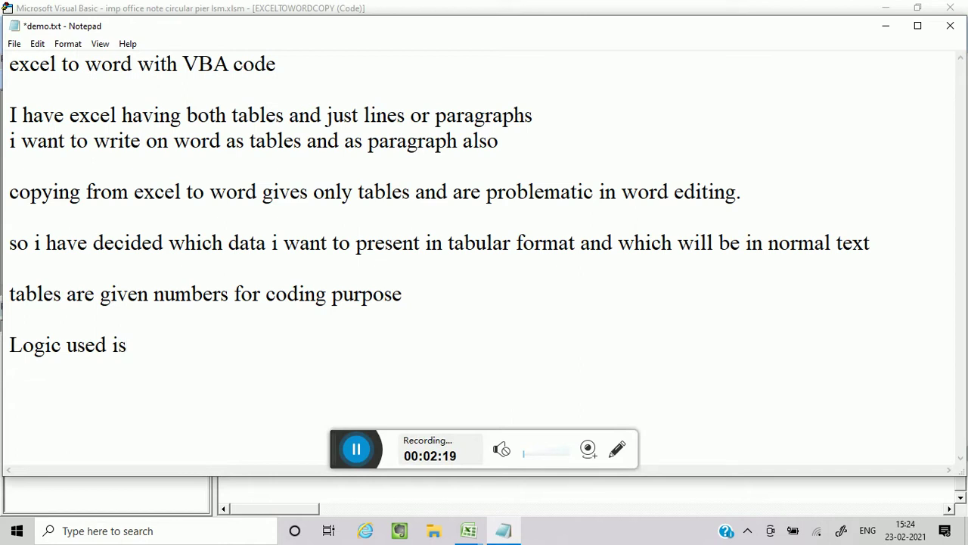
{"action": "key", "text": "Return"}
{"action": "key", "text": "Return"}
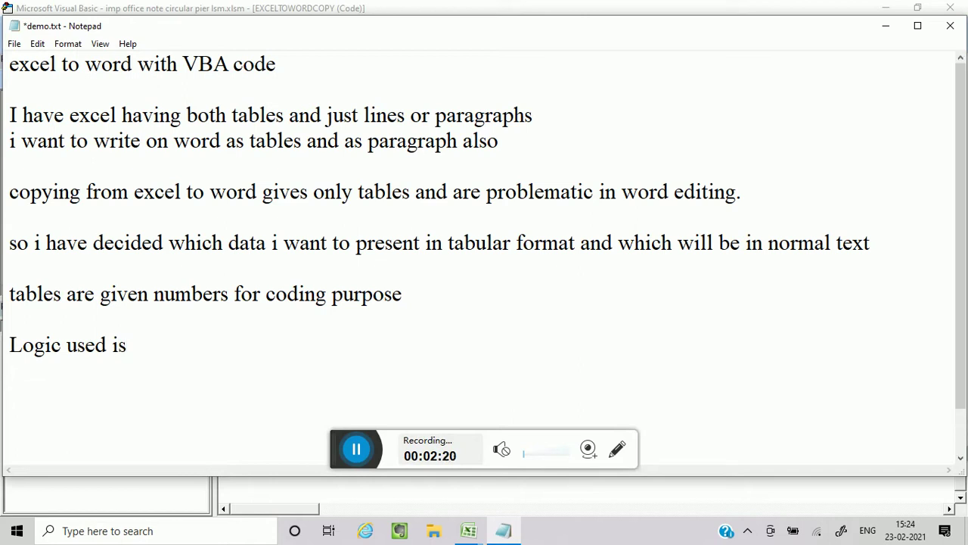
{"action": "type", "text": "Tables are copied and Para"}
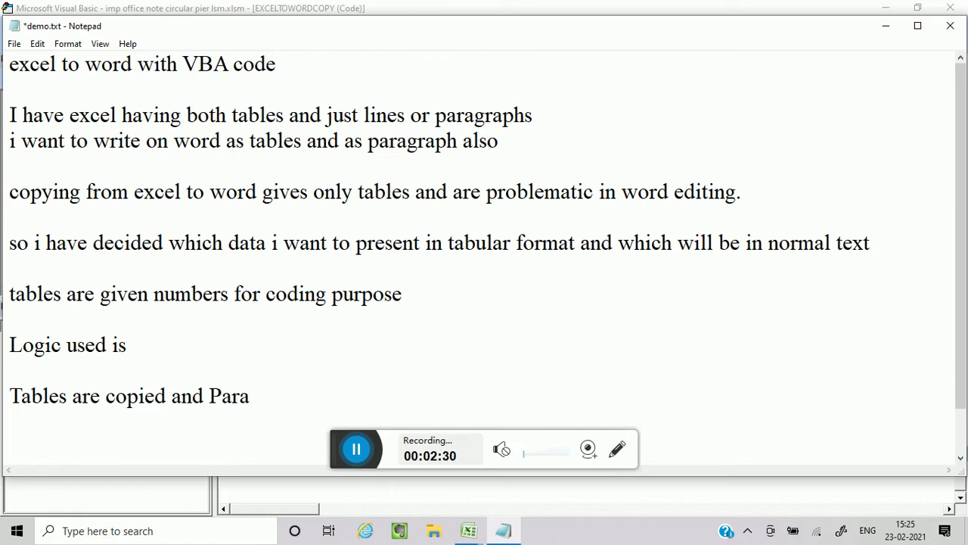
{"action": "type", "text": "graphs are written"}
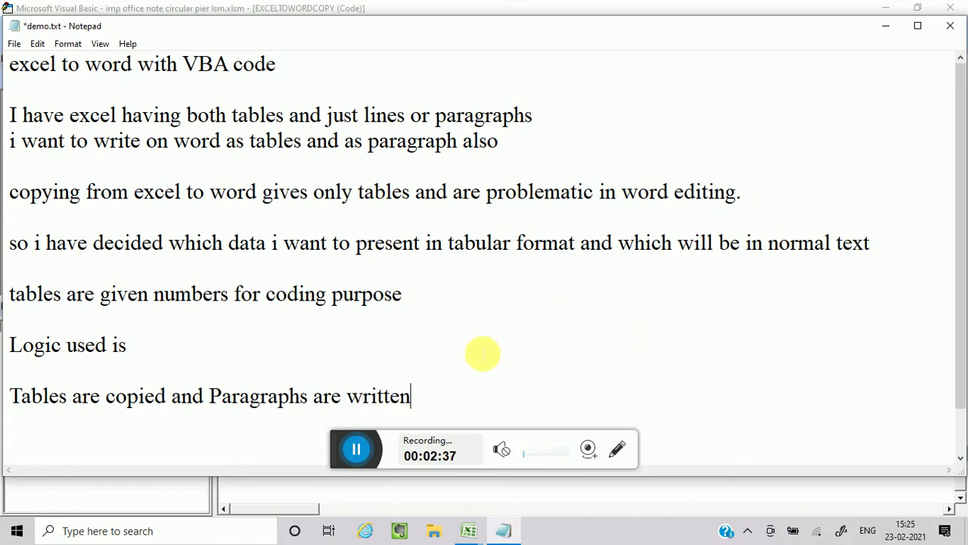
Open a blank line after the last sentence, glancing at the macro code before returning
{"action": "left_click", "coordinate": [425, 357]}
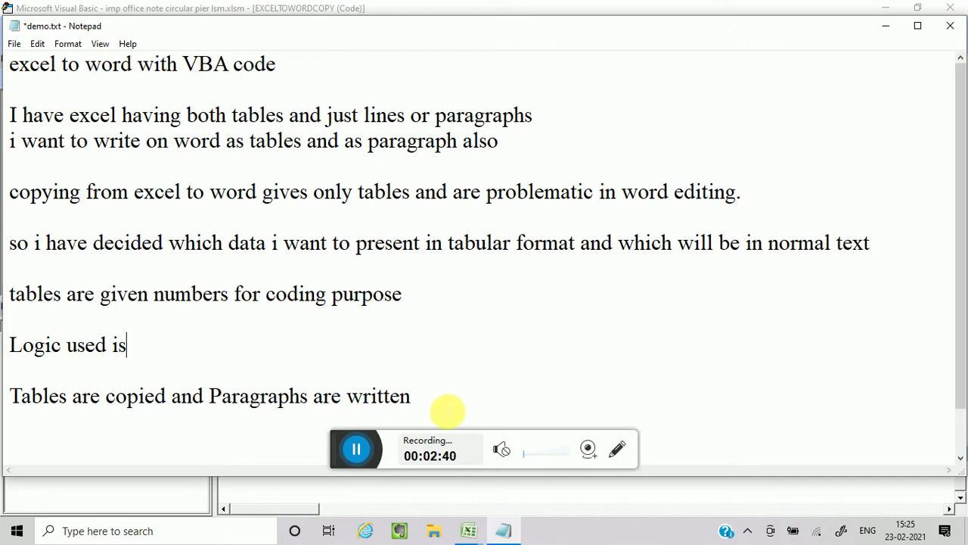
{"action": "left_click", "coordinate": [447, 401]}
{"action": "key", "text": "Return"}
{"action": "key", "text": "Return"}
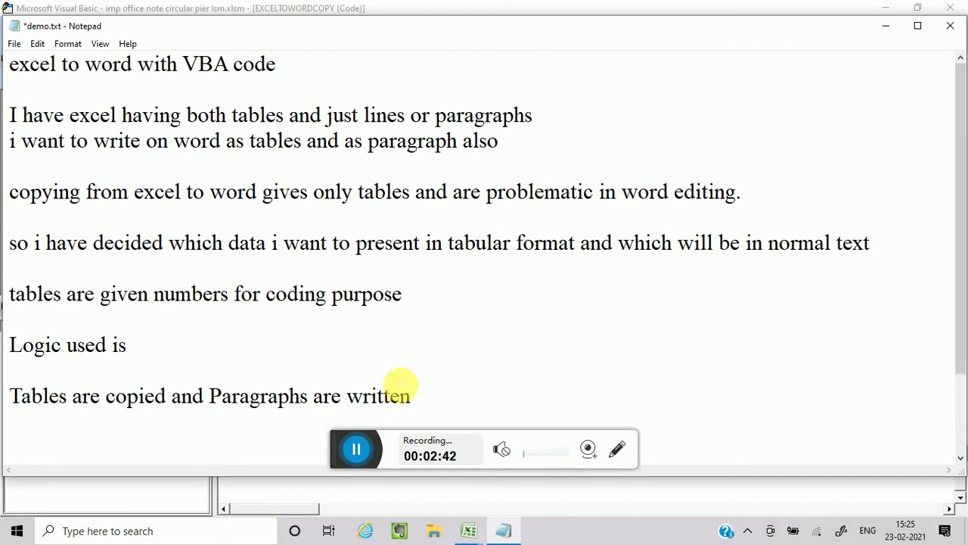
{"action": "scroll", "coordinate": [405, 376], "scroll_direction": "down", "scroll_amount": 2}
{"action": "mouse_move", "coordinate": [473, 538]}
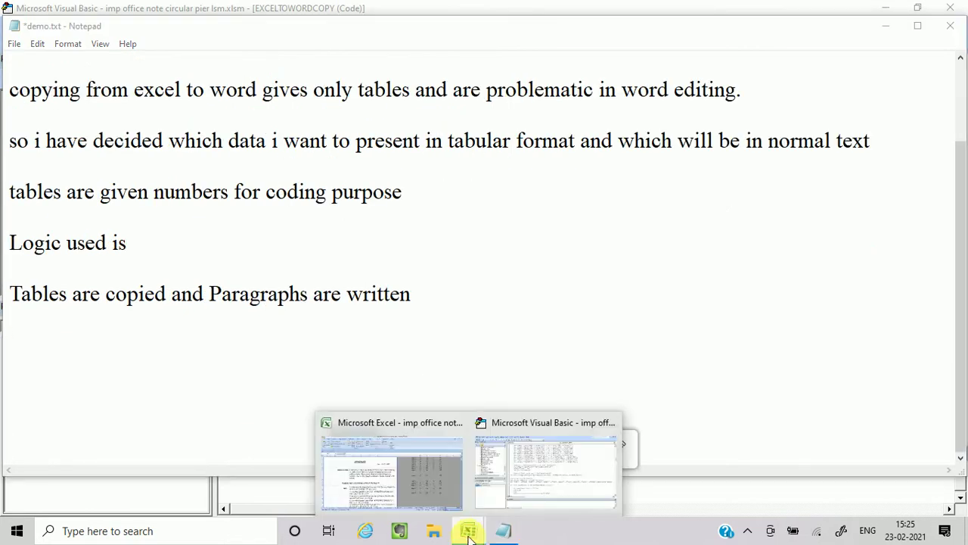
{"action": "left_click", "coordinate": [484, 493]}
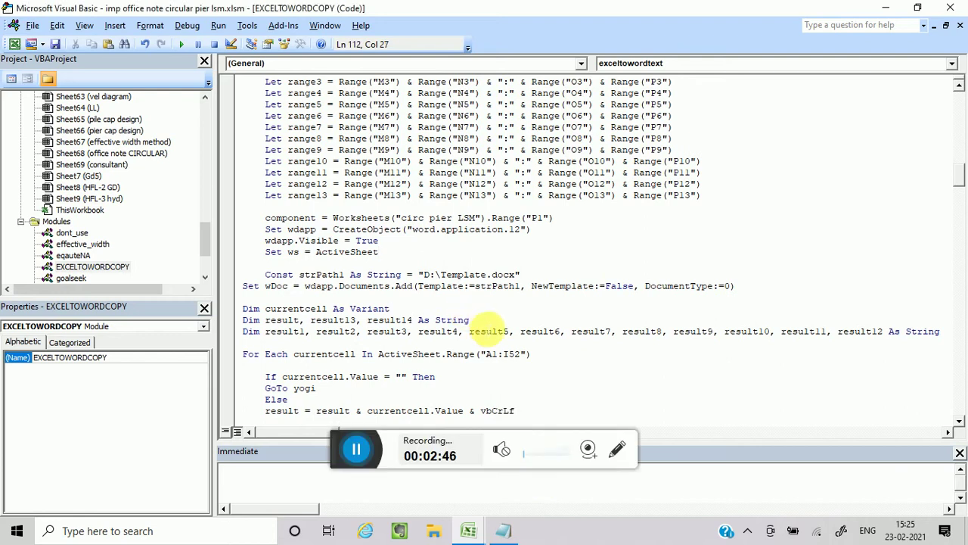
{"action": "scroll", "coordinate": [473, 326], "scroll_direction": "up", "scroll_amount": 1}
{"action": "scroll", "coordinate": [484, 379], "scroll_direction": "down", "scroll_amount": 1}
{"action": "left_click", "coordinate": [503, 532]}
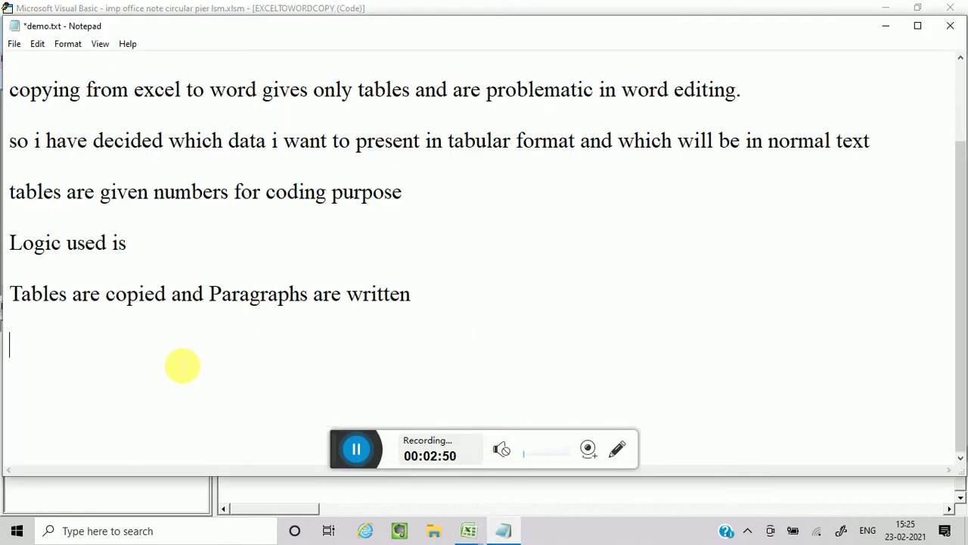
Write 'first v need to open a word document' on the last line of demo.txt
{"action": "left_click", "coordinate": [182, 367]}
{"action": "type", "text": "first v"}
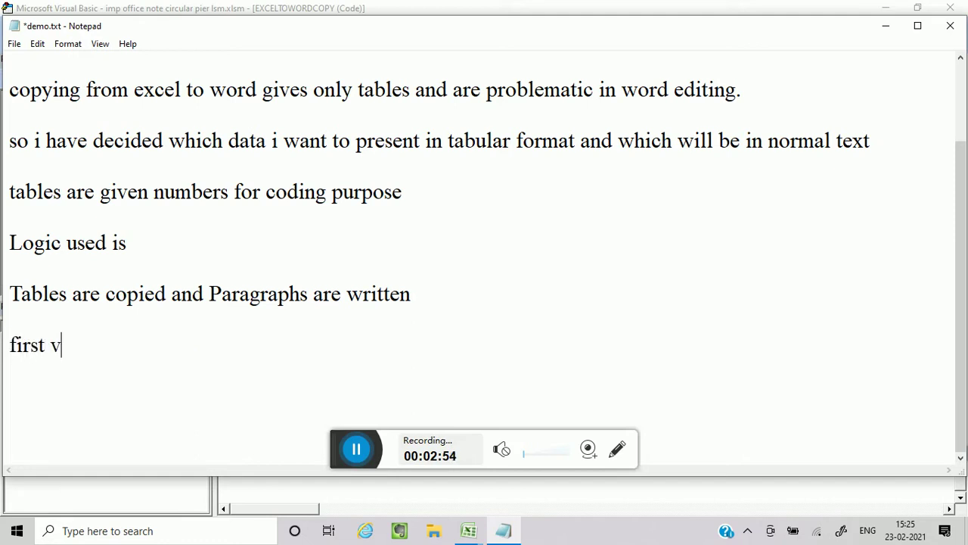
{"action": "type", "text": " need to"}
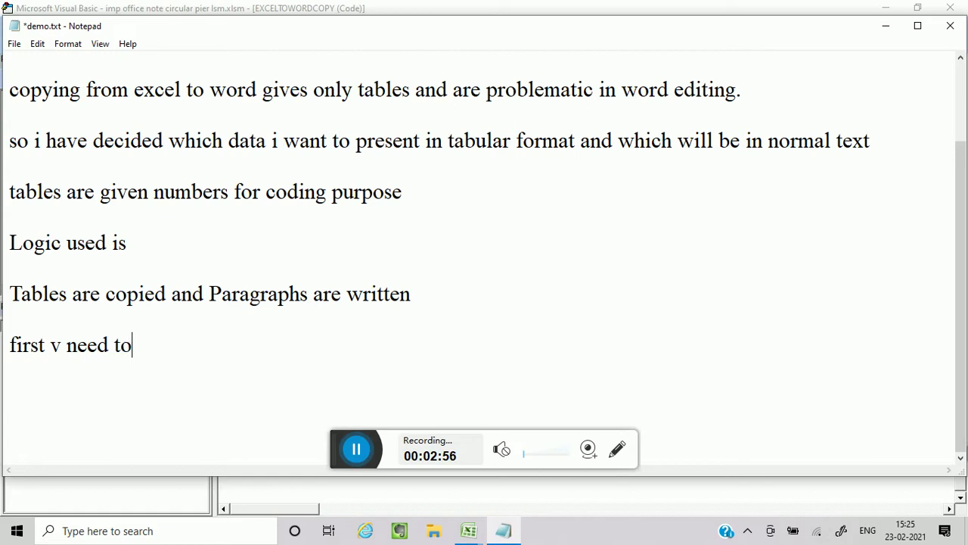
{"action": "type", "text": " open a "}
{"action": "type", "text": "wor"}
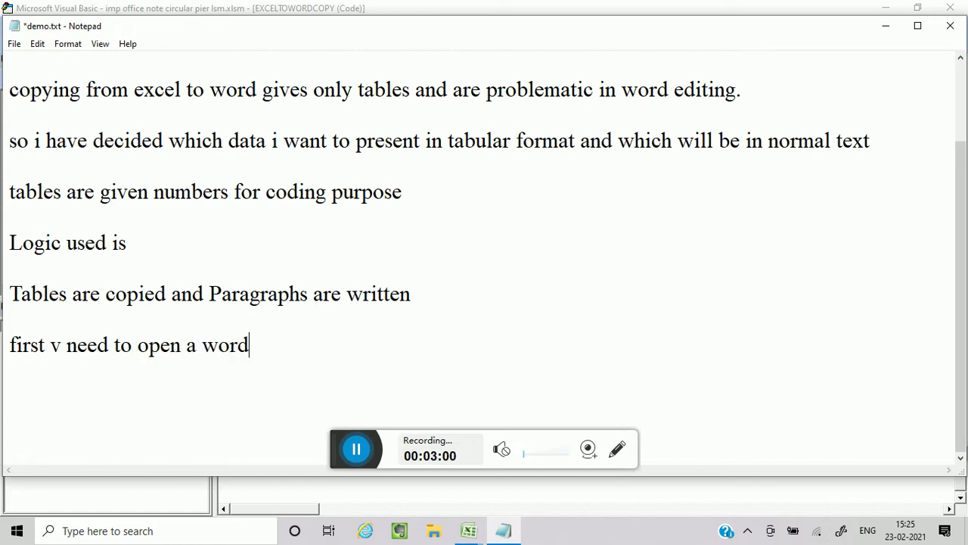
{"action": "type", "text": " document"}
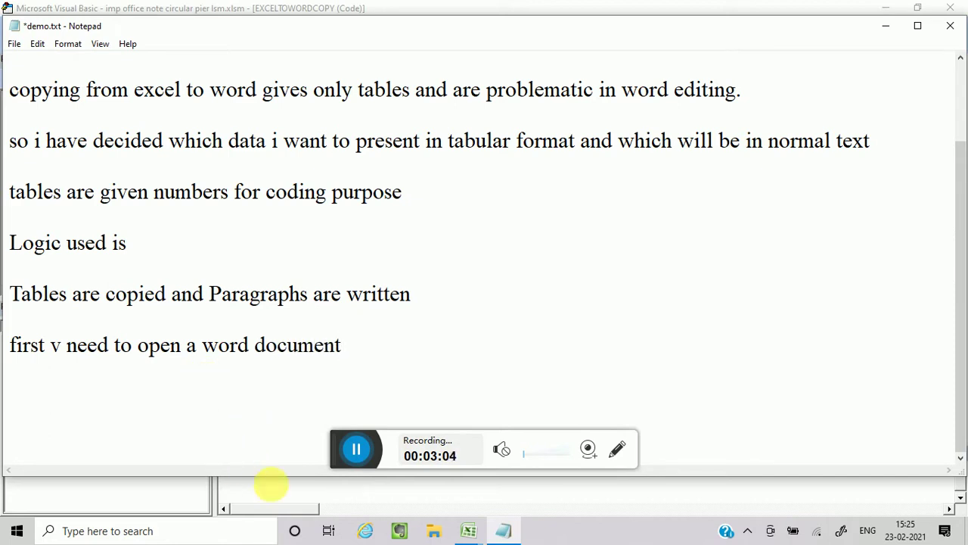
{"action": "left_click", "coordinate": [484, 531]}
Finish the component-line comment so it reads 'for naming the word document from excel'
{"action": "left_click", "coordinate": [569, 478]}
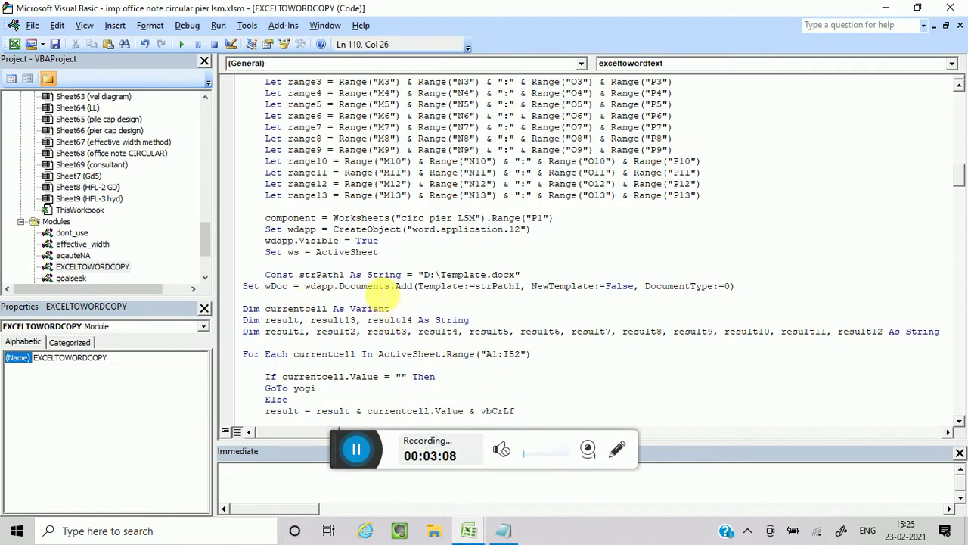
{"action": "left_click", "coordinate": [573, 222]}
{"action": "type", "text": "'for naming the word"}
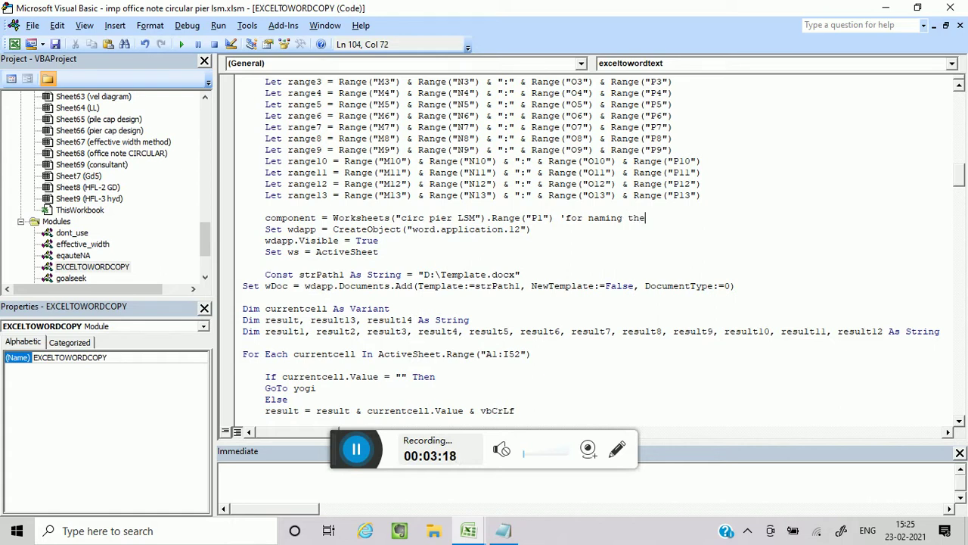
{"action": "type", "text": " document "}
{"action": "type", "text": "from excel"}
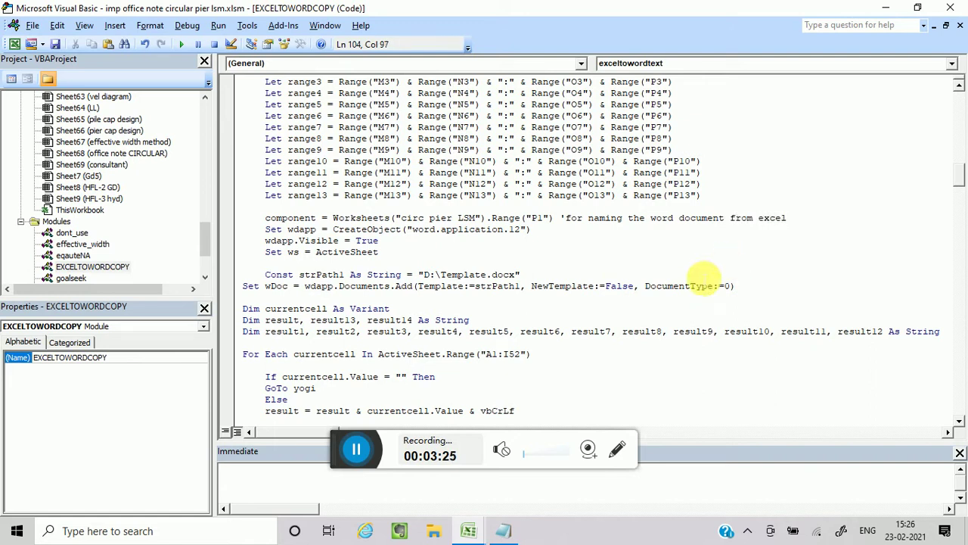
{"action": "left_click", "coordinate": [697, 275]}
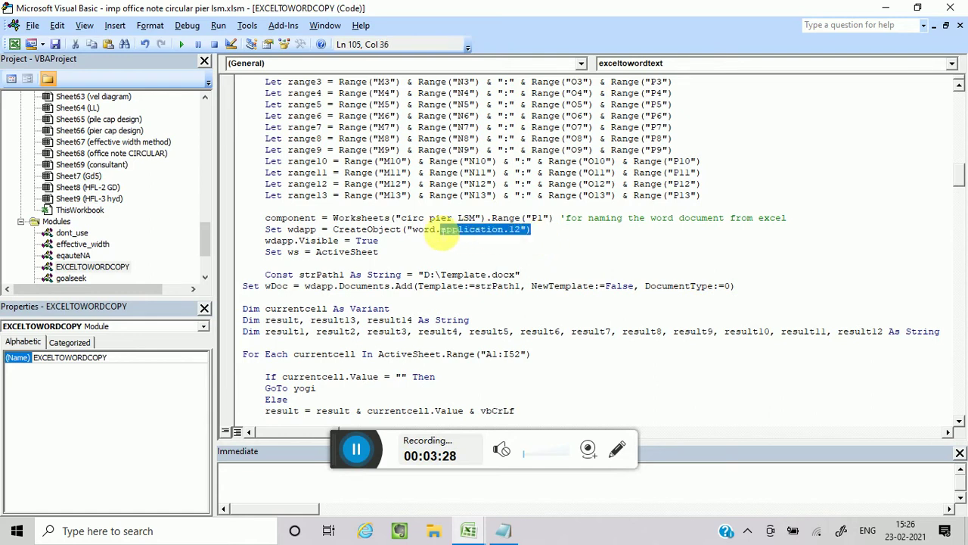
Review the lines that start Word, make it visible, set ws and wDoc, and define the template path
{"action": "left_click_drag", "start_coordinate": [532, 229], "coordinate": [265, 229]}
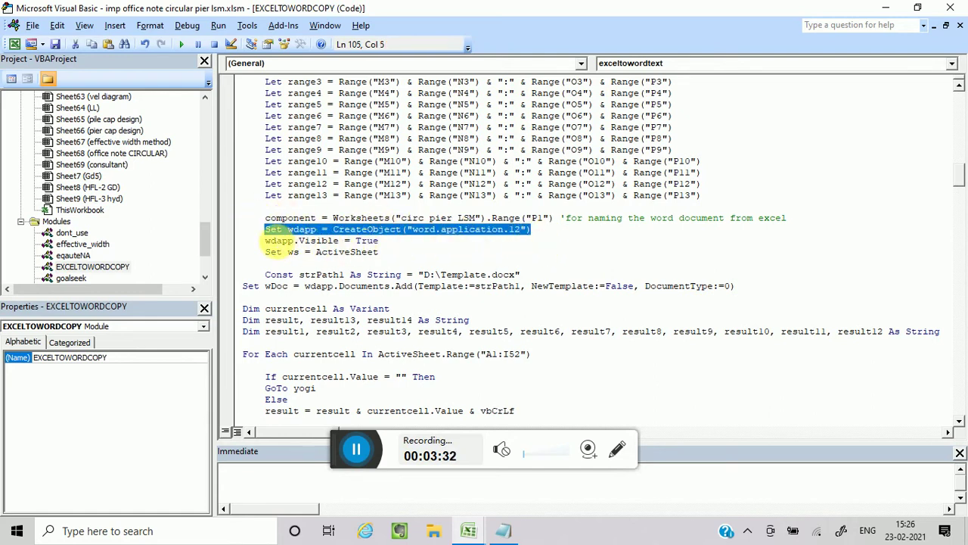
{"action": "left_click", "coordinate": [551, 243]}
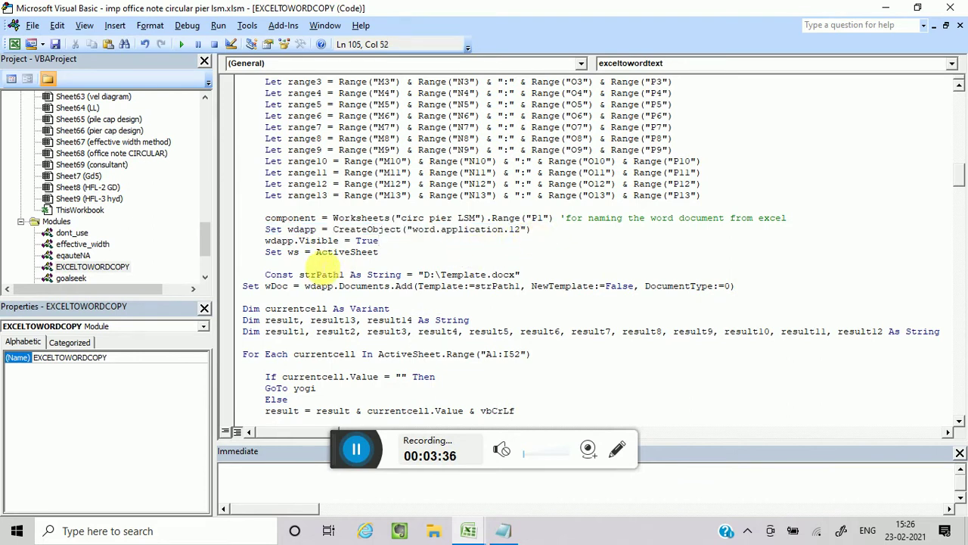
{"action": "left_click_drag", "start_coordinate": [246, 240], "coordinate": [395, 246]}
{"action": "left_click", "coordinate": [393, 264]}
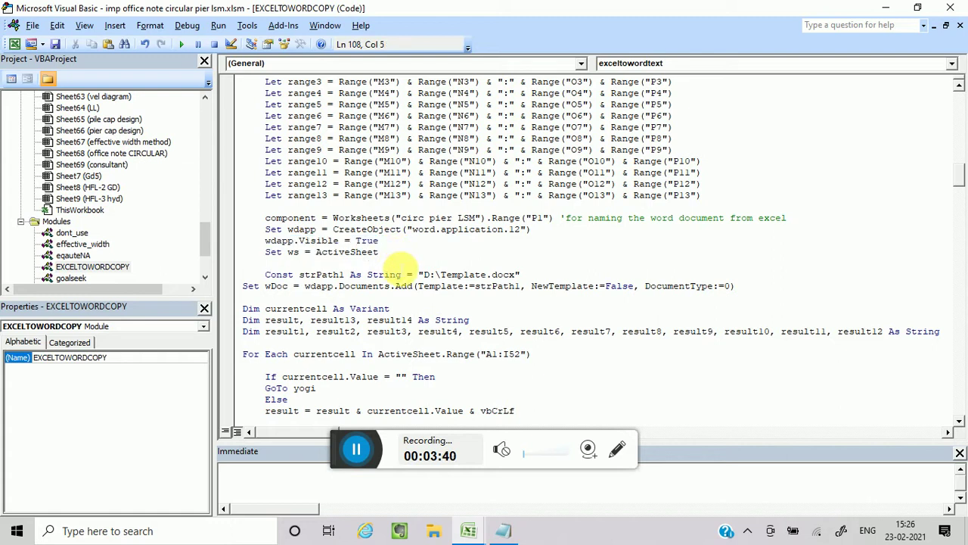
{"action": "scroll", "coordinate": [394, 265], "scroll_direction": "down", "scroll_amount": 1}
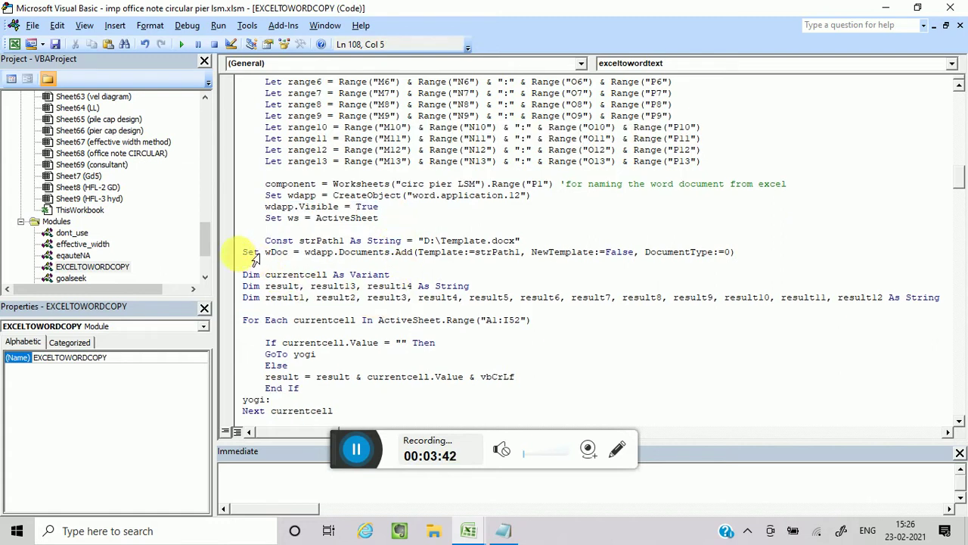
{"action": "left_click_drag", "start_coordinate": [242, 252], "coordinate": [802, 252]}
{"action": "left_click", "coordinate": [734, 253]}
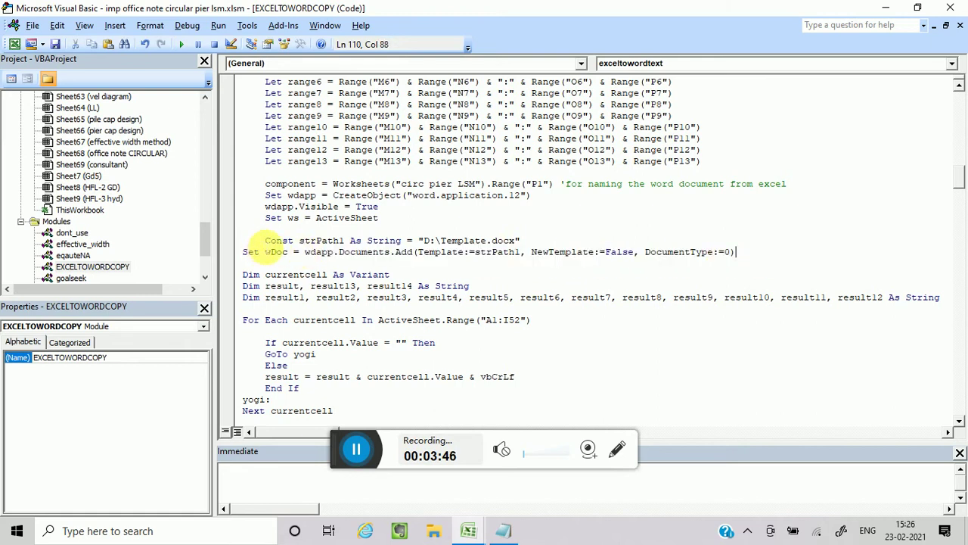
{"action": "left_click_drag", "start_coordinate": [261, 242], "coordinate": [521, 240]}
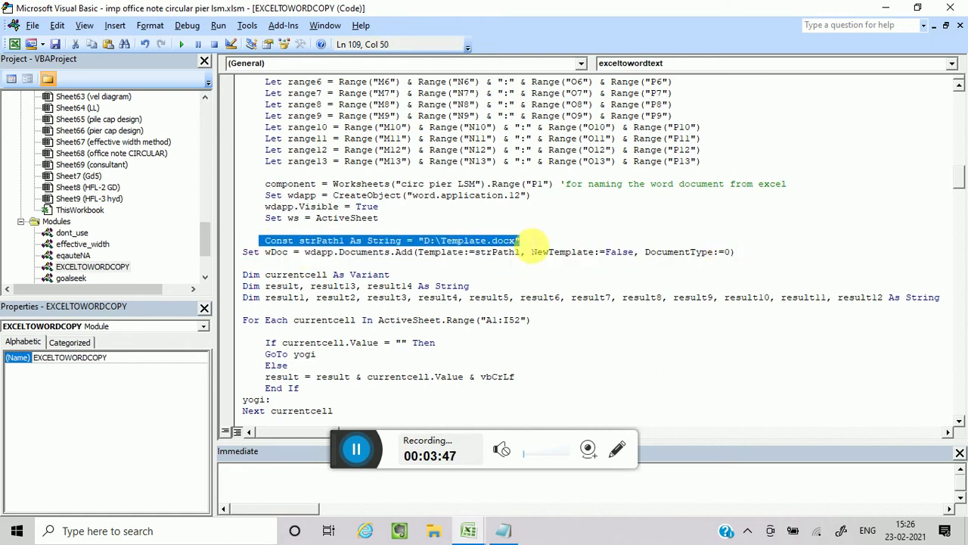
{"action": "left_click", "coordinate": [427, 240]}
{"action": "left_click", "coordinate": [494, 354]}
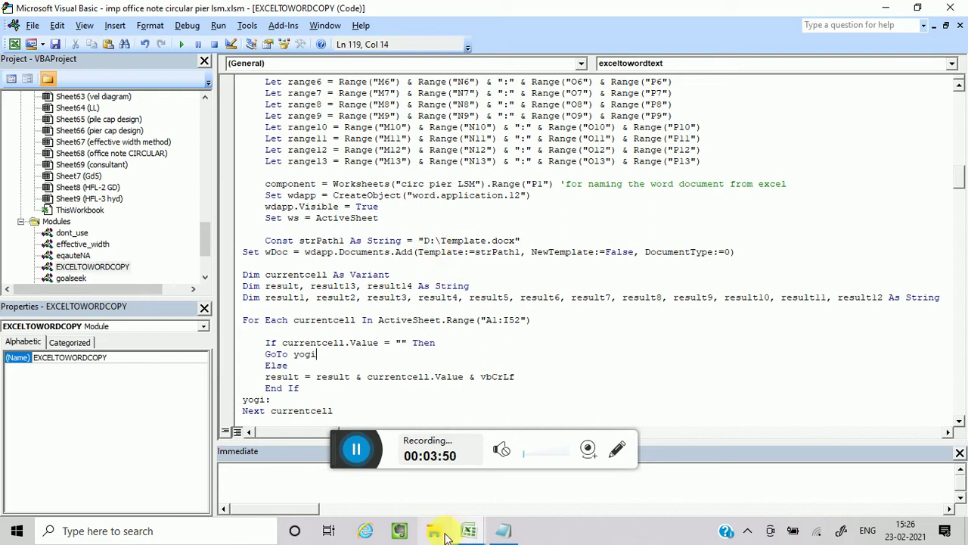
Add the note 'I have stored sample template or blank word document in my D drive hence that code is there'
{"action": "mouse_move", "coordinate": [504, 532]}
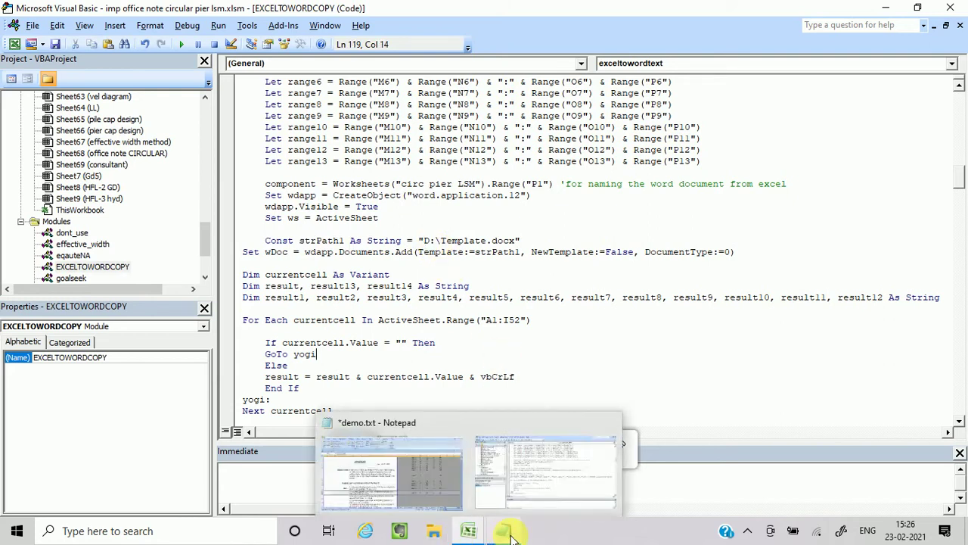
{"action": "left_click", "coordinate": [504, 532]}
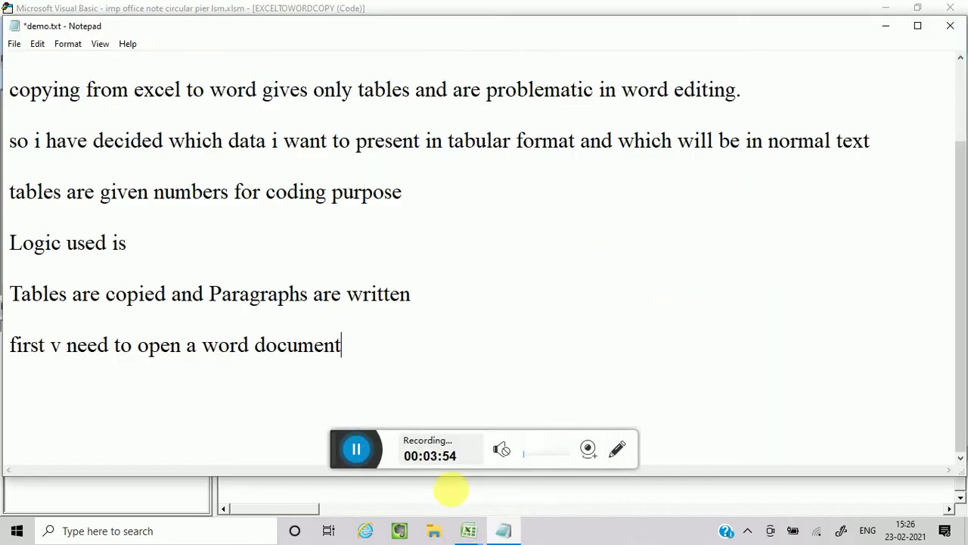
{"action": "key", "text": "Return"}
{"action": "key", "text": "Return"}
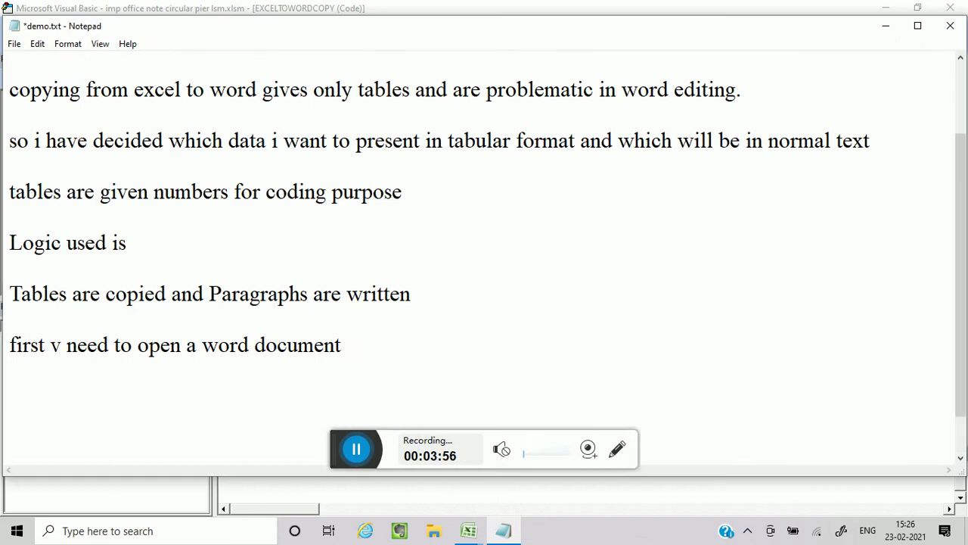
{"action": "type", "text": "Ihave st"}
{"action": "type", "text": "ored "}
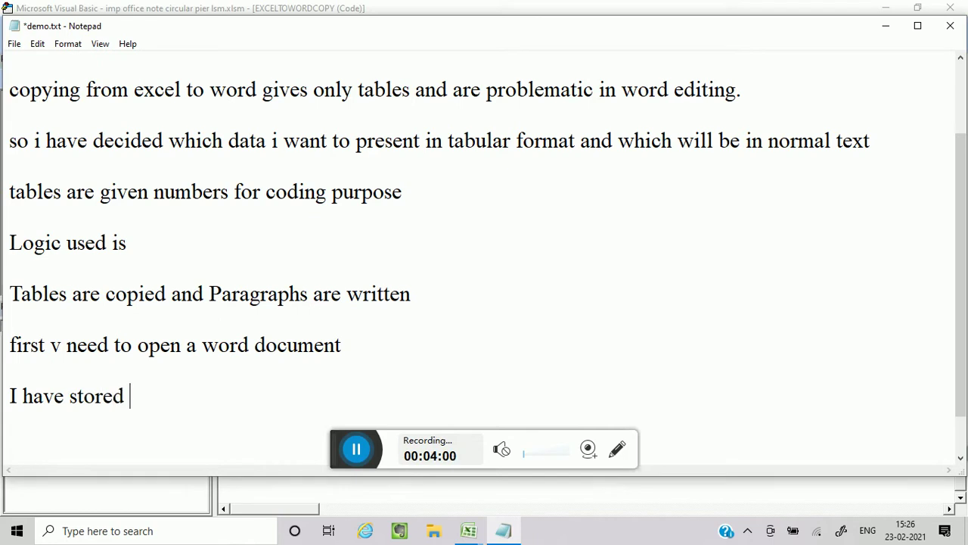
{"action": "type", "text": "sample"}
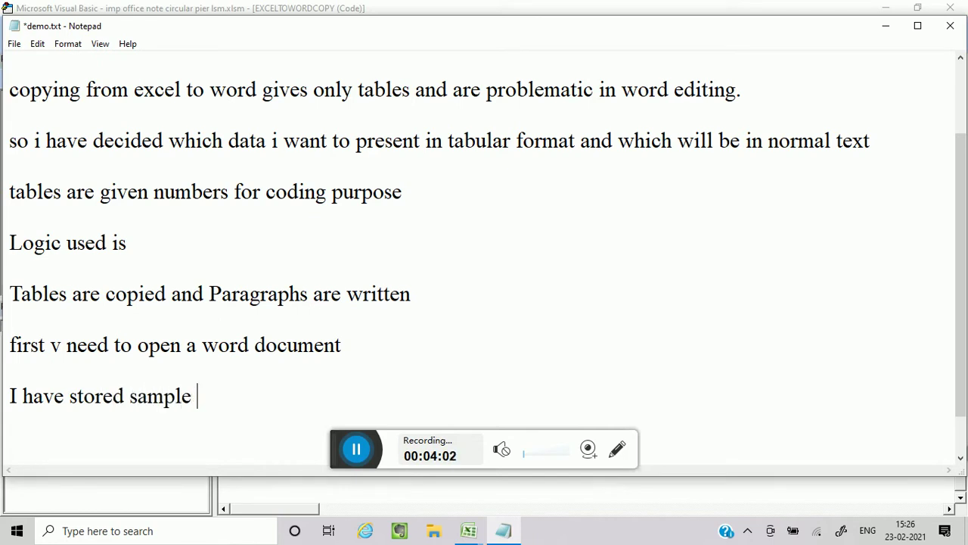
{"action": "type", "text": "temp"}
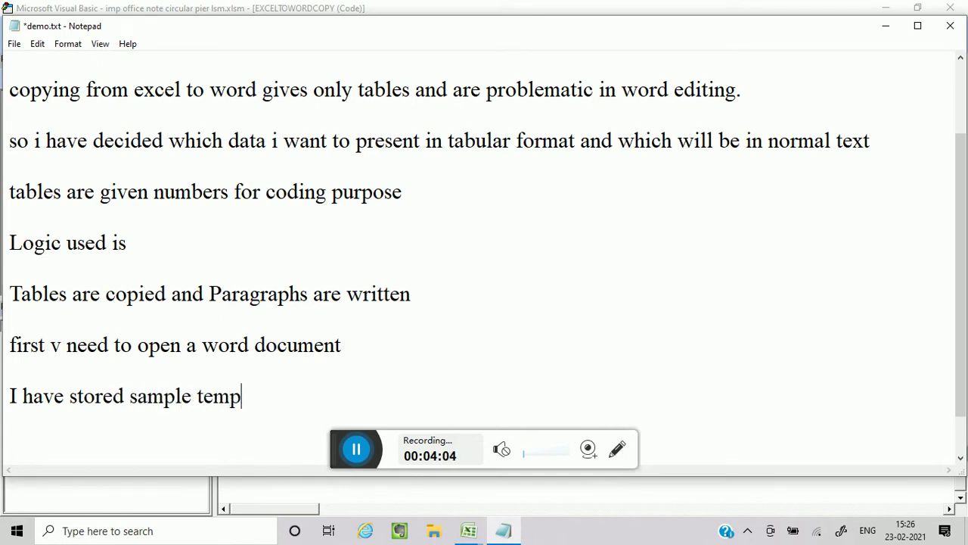
{"action": "type", "text": "late"}
{"action": "type", "text": " or"}
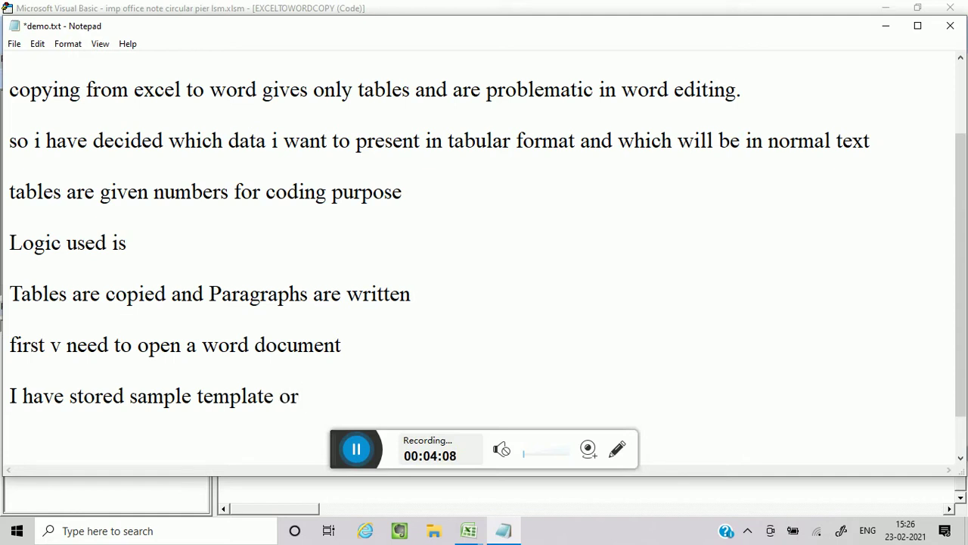
{"action": "type", "text": " blank"}
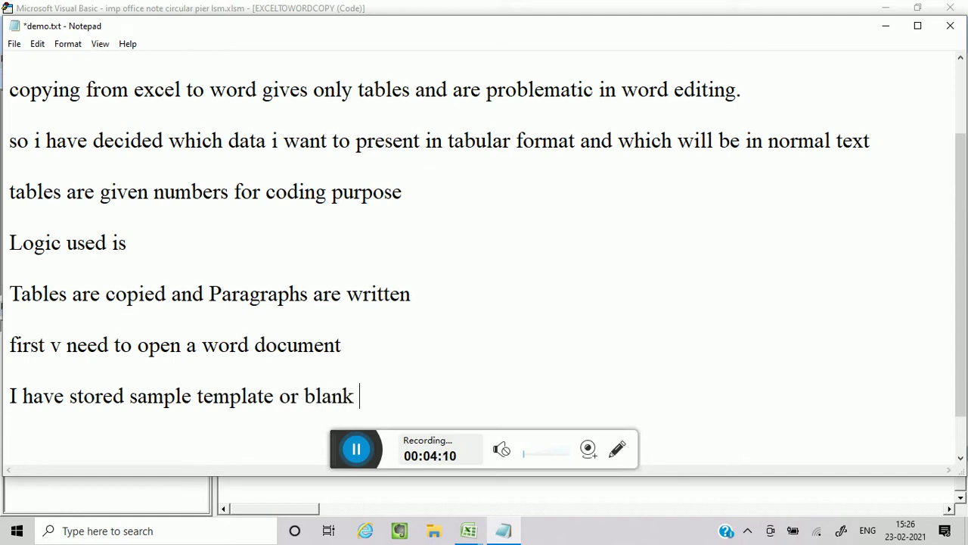
{"action": "type", "text": "word docu"}
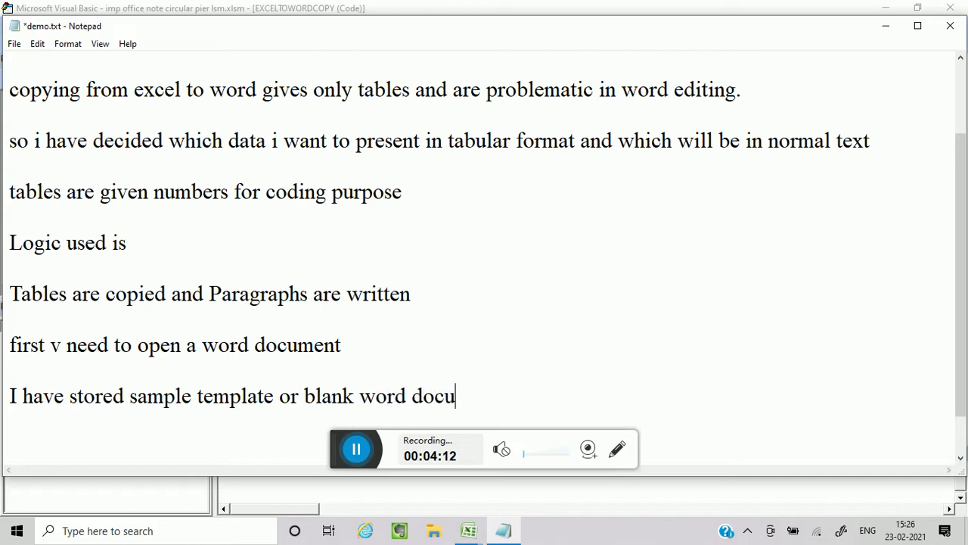
{"action": "type", "text": "ment in"}
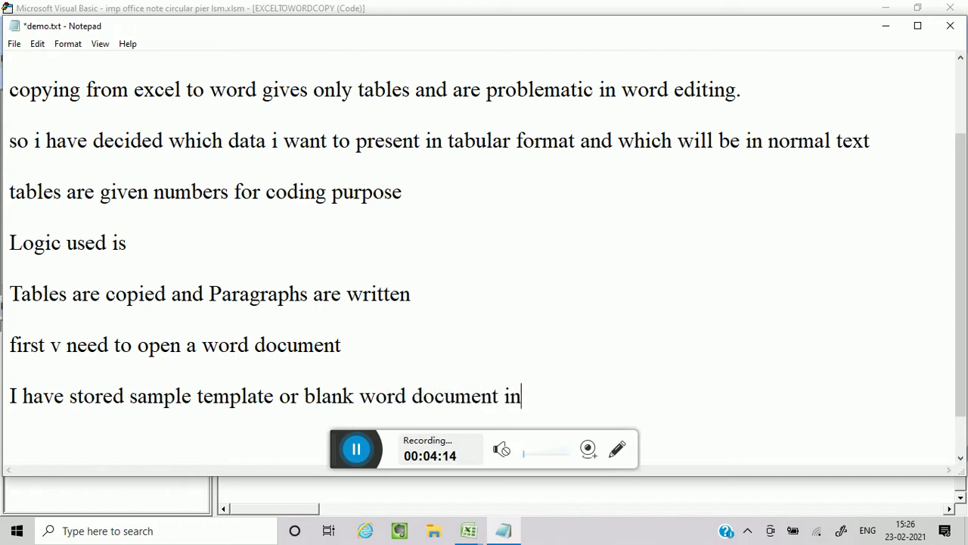
{"action": "type", "text": " my D"}
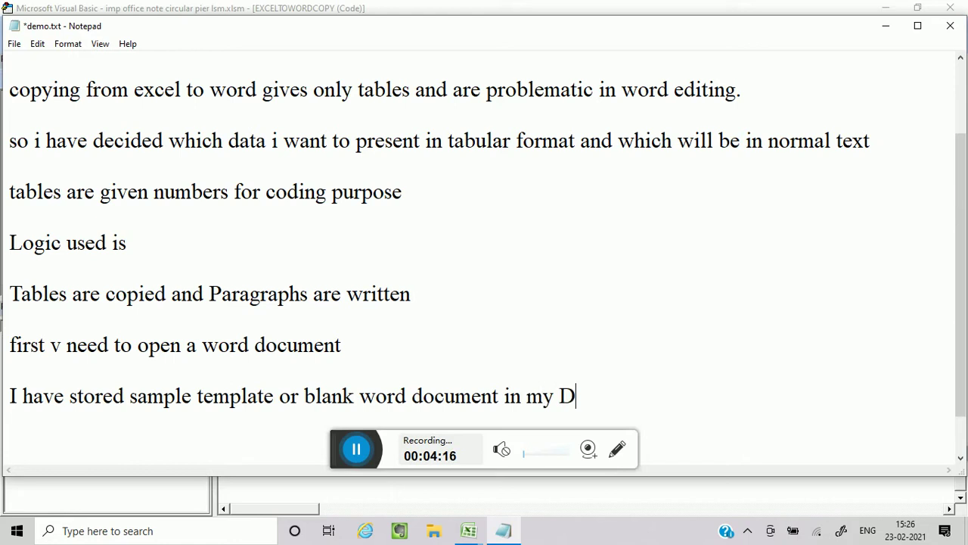
{"action": "type", "text": " drive"}
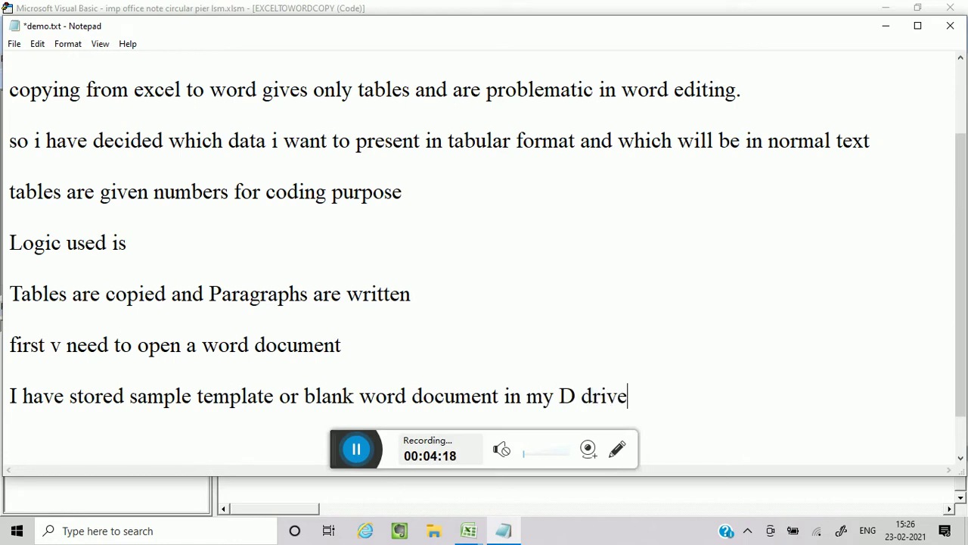
{"action": "type", "text": " he"}
{"action": "type", "text": "nce that"}
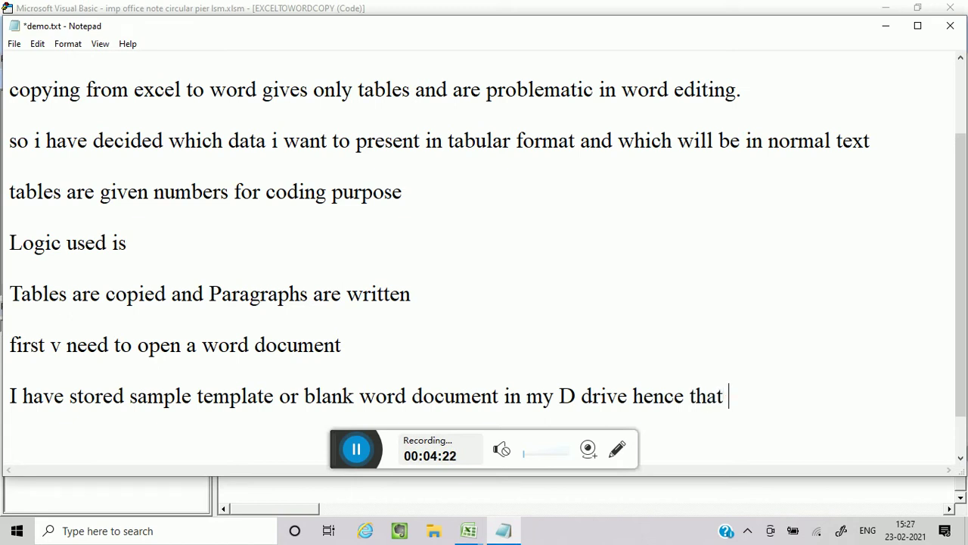
{"action": "type", "text": "code"}
{"action": "type", "text": "e"}
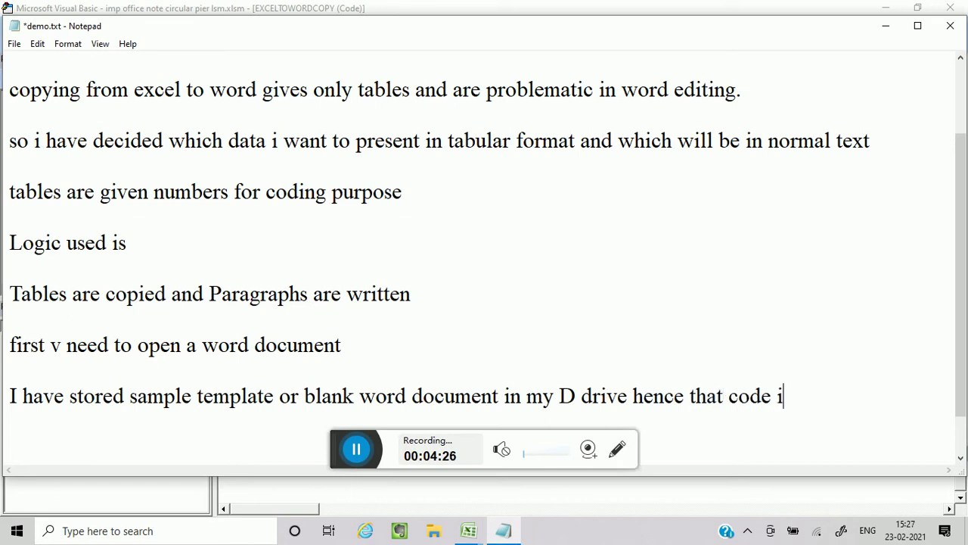
{"action": "type", "text": "s there"}
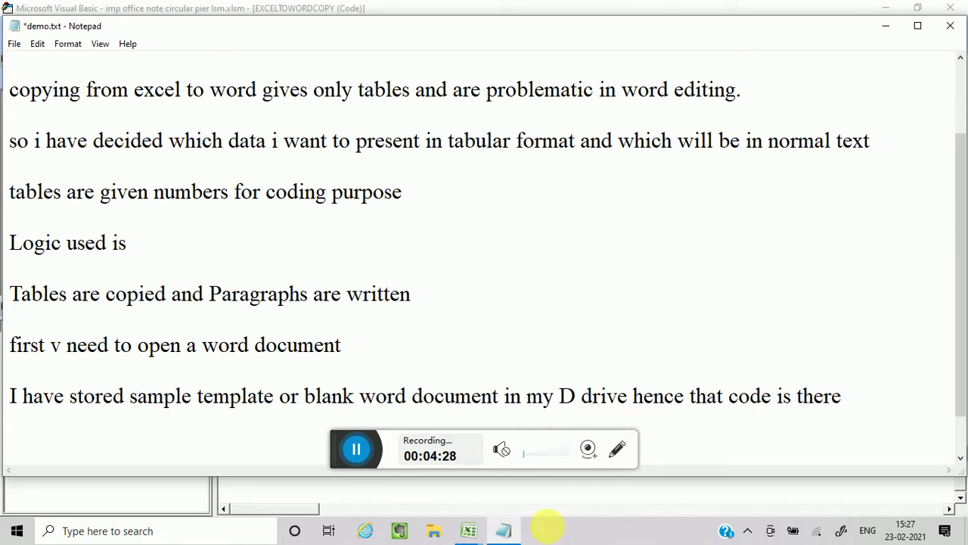
Append the comment 'blank document is in D drive' to the Const strPath1 template path line
{"action": "left_click", "coordinate": [470, 530]}
{"action": "left_click", "coordinate": [589, 475]}
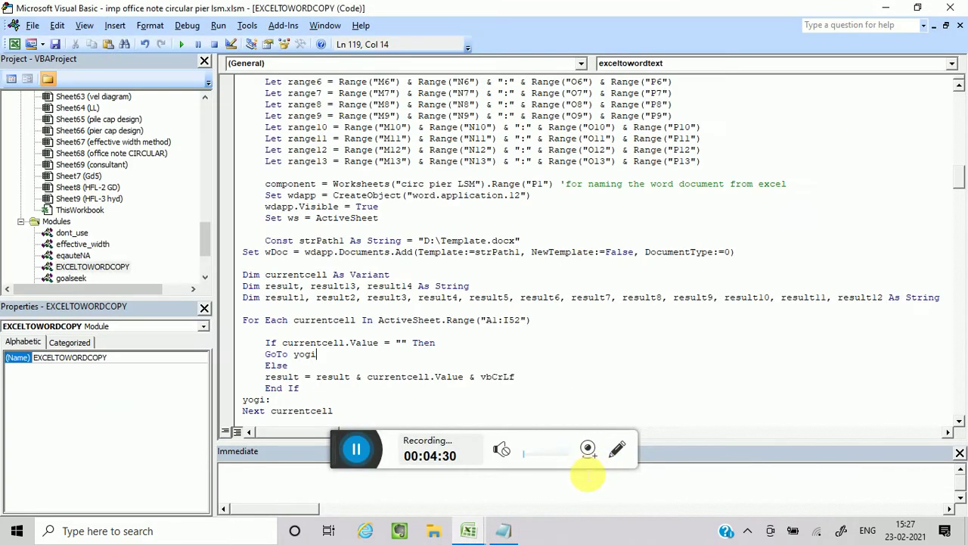
{"action": "left_click", "coordinate": [543, 242]}
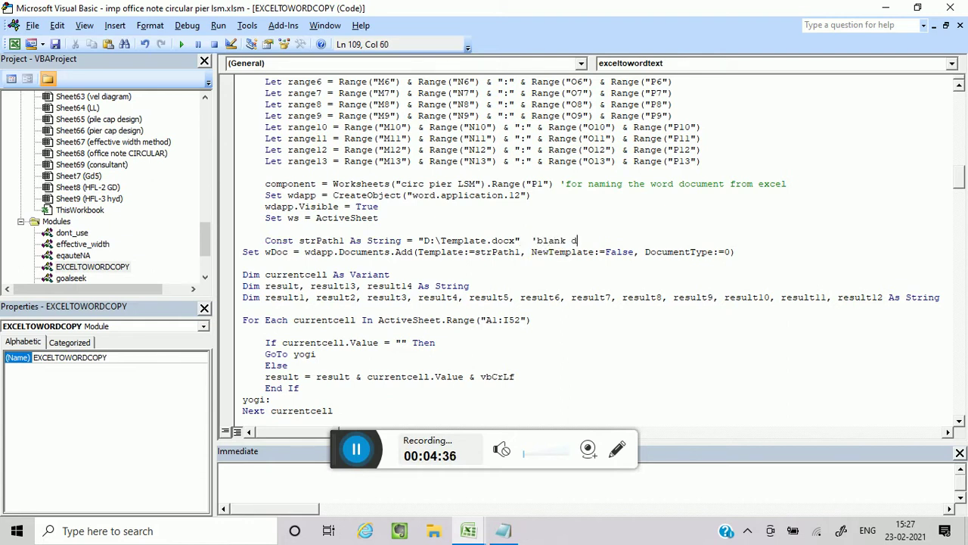
{"action": "type", "text": "ocument is in D drive"}
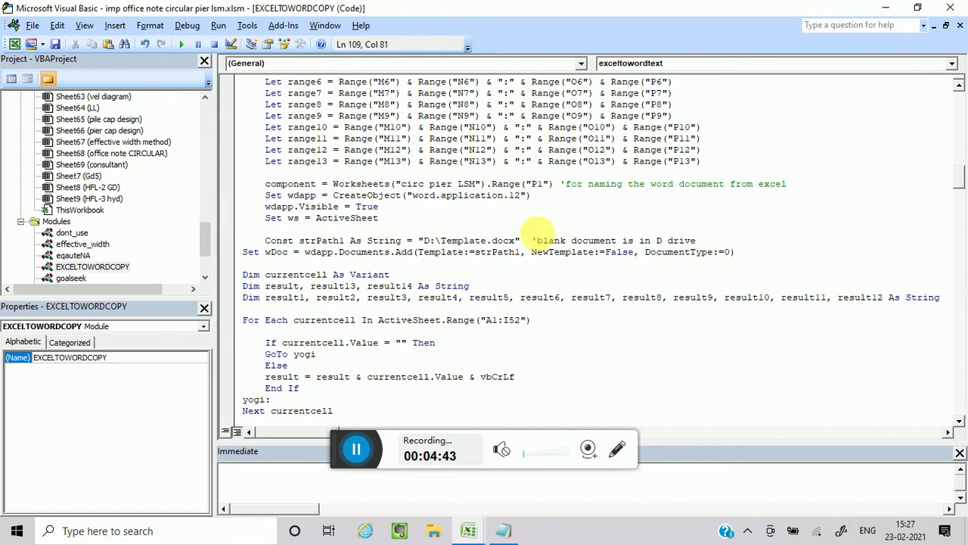
{"action": "left_click", "coordinate": [478, 321]}
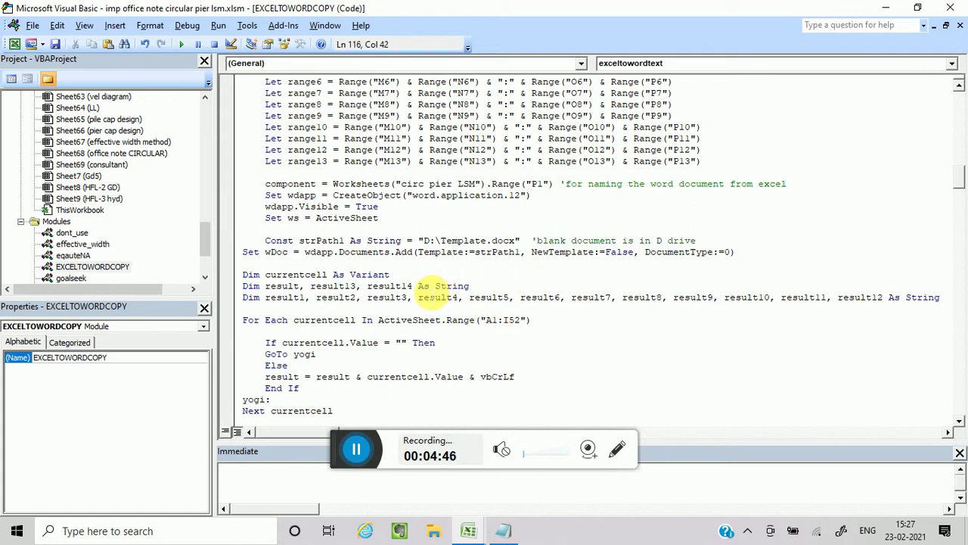
{"action": "left_click", "coordinate": [311, 252]}
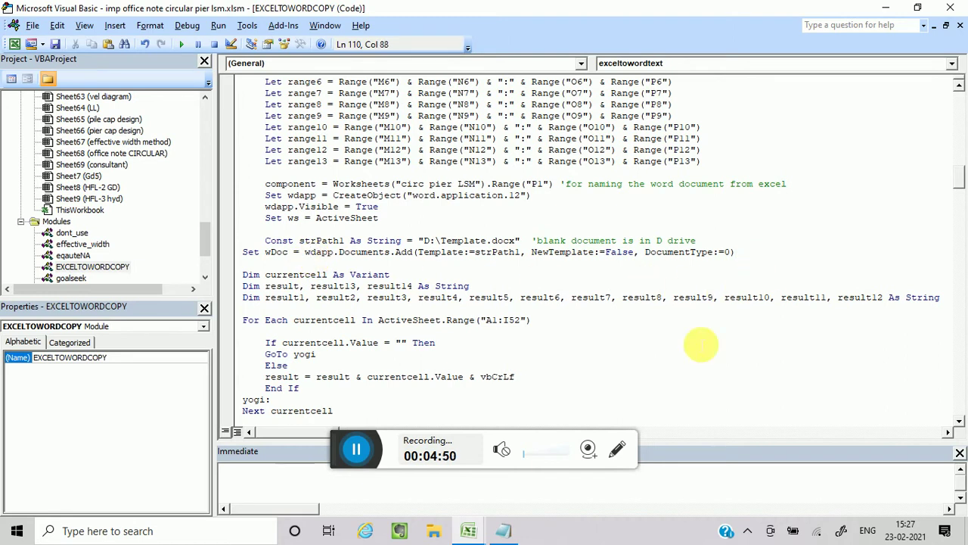
Add the note 'to work in word document u need to add library of word document in reference' to demo.txt
{"action": "left_click", "coordinate": [503, 530]}
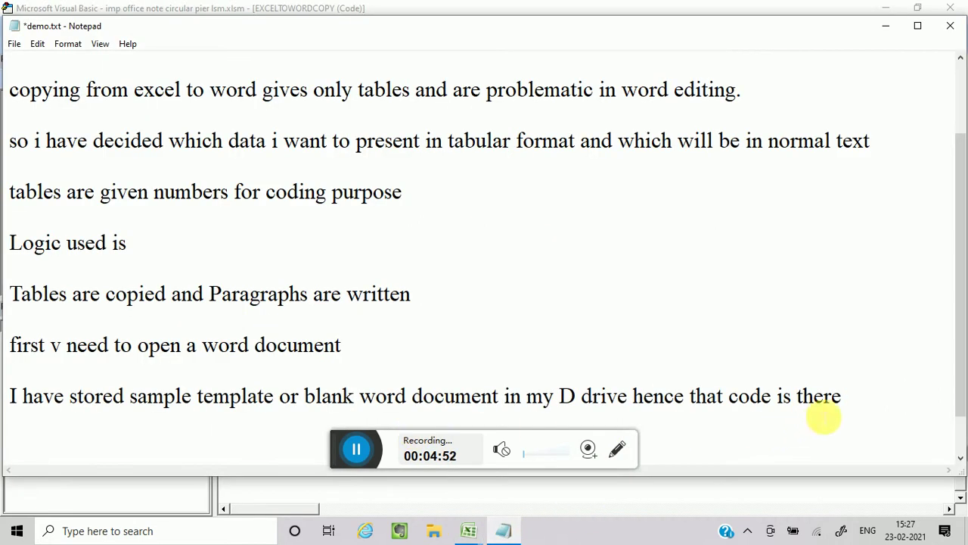
{"action": "key", "text": "Return"}
{"action": "key", "text": "Return"}
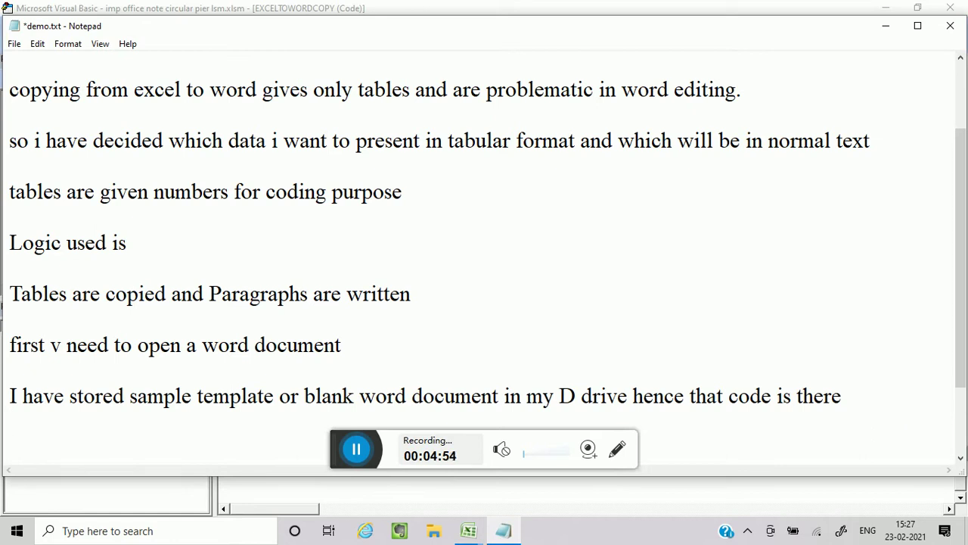
{"action": "type", "text": "to wor"}
{"action": "type", "text": "k in"}
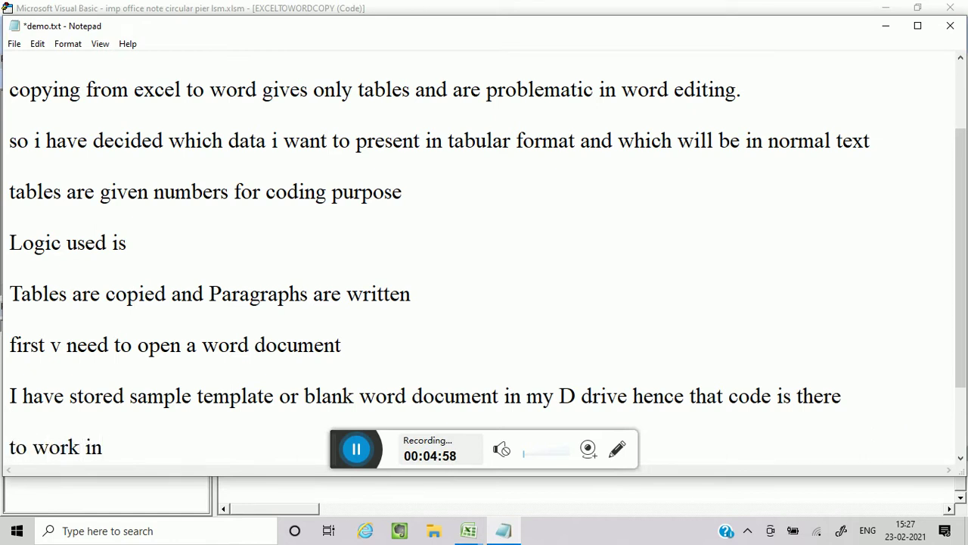
{"action": "type", "text": " word doc"}
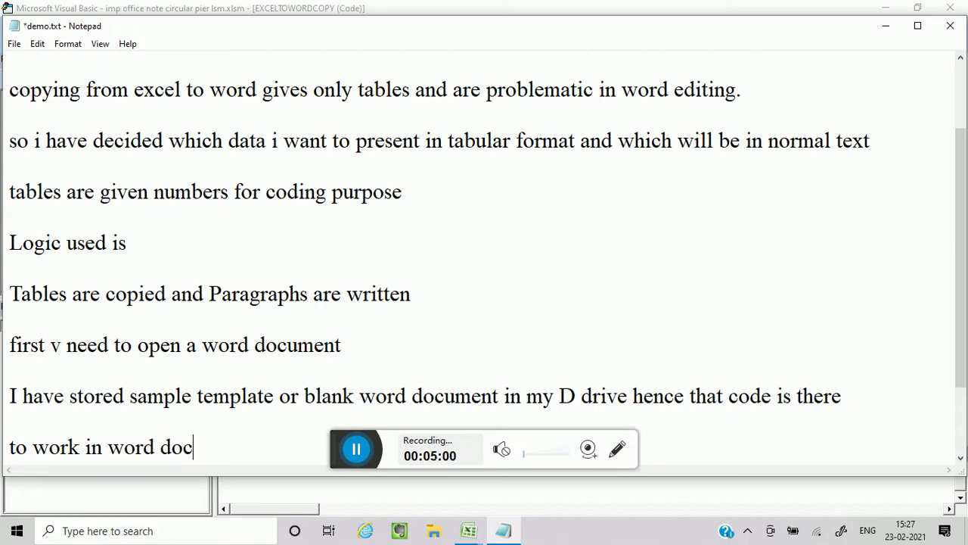
{"action": "type", "text": "ument u "}
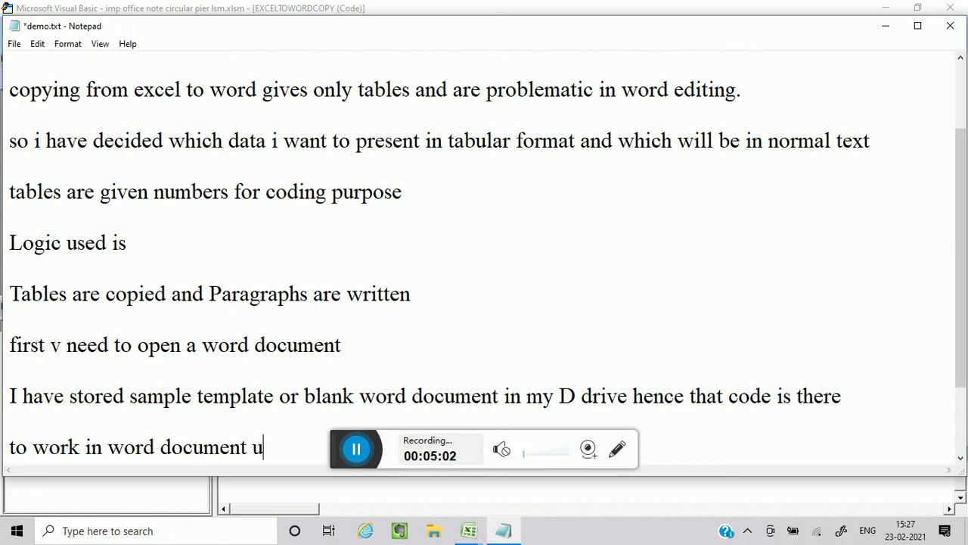
{"action": "type", "text": "need"}
{"action": "scroll", "coordinate": [609, 325], "scroll_direction": "down", "scroll_amount": 2}
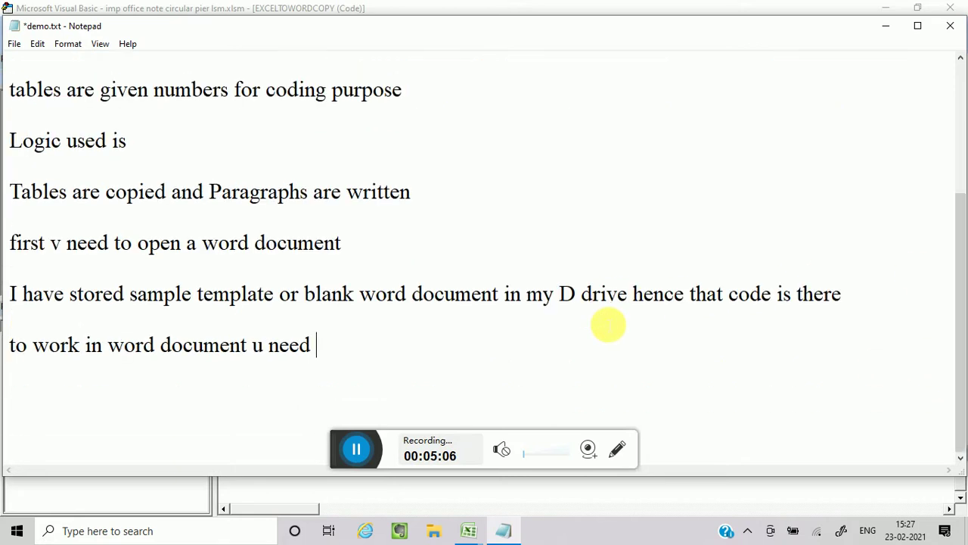
{"action": "type", "text": "to "}
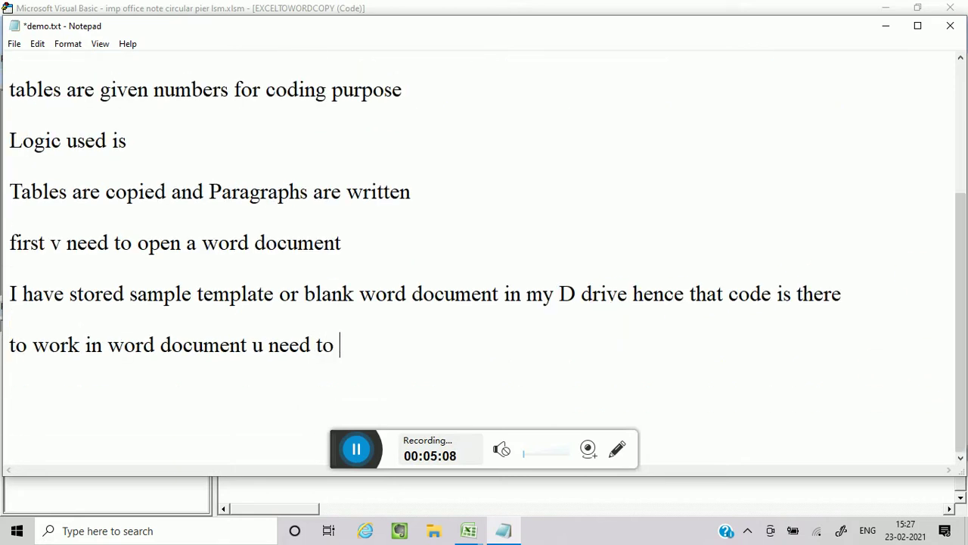
{"action": "type", "text": "add"}
{"action": "type", "text": " lib"}
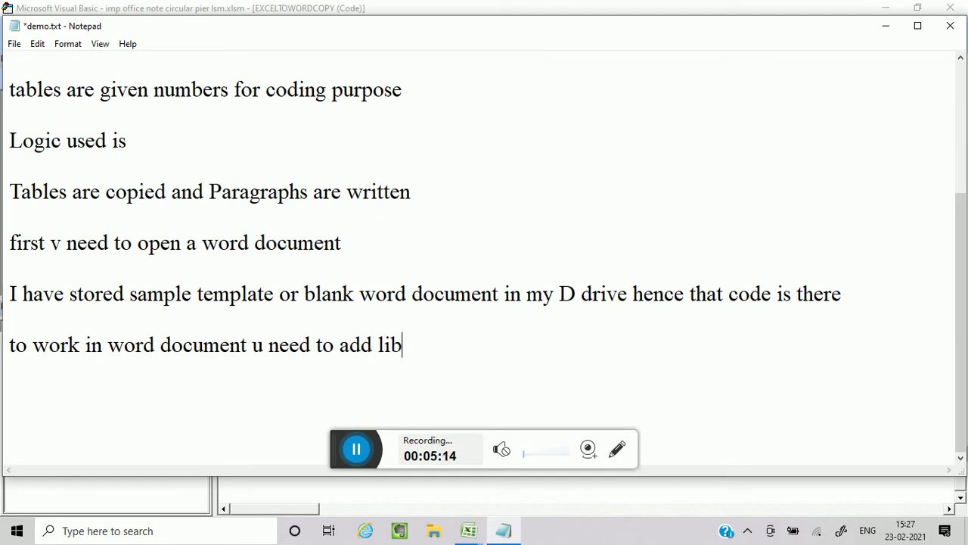
{"action": "type", "text": "rary "}
{"action": "type", "text": "of"}
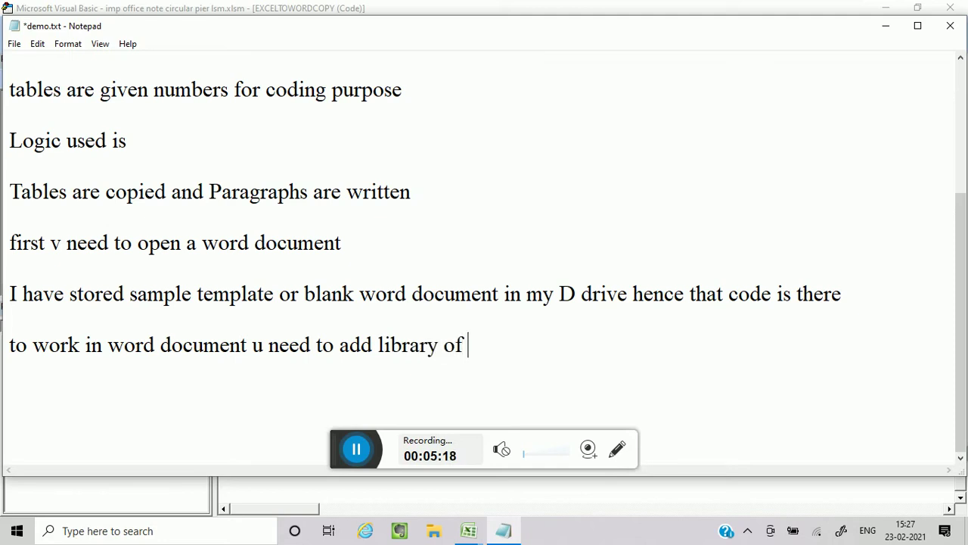
{"action": "type", "text": " word do"}
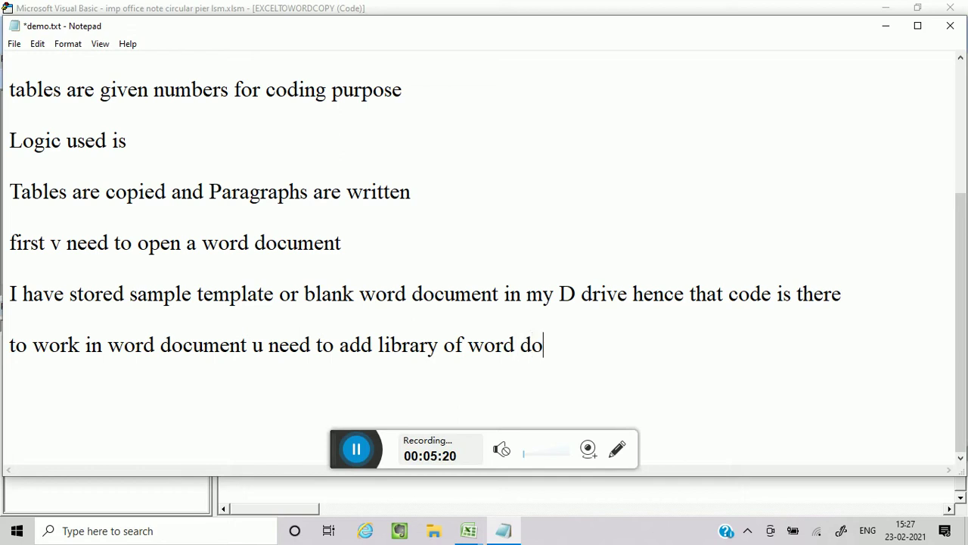
{"action": "type", "text": "cument"}
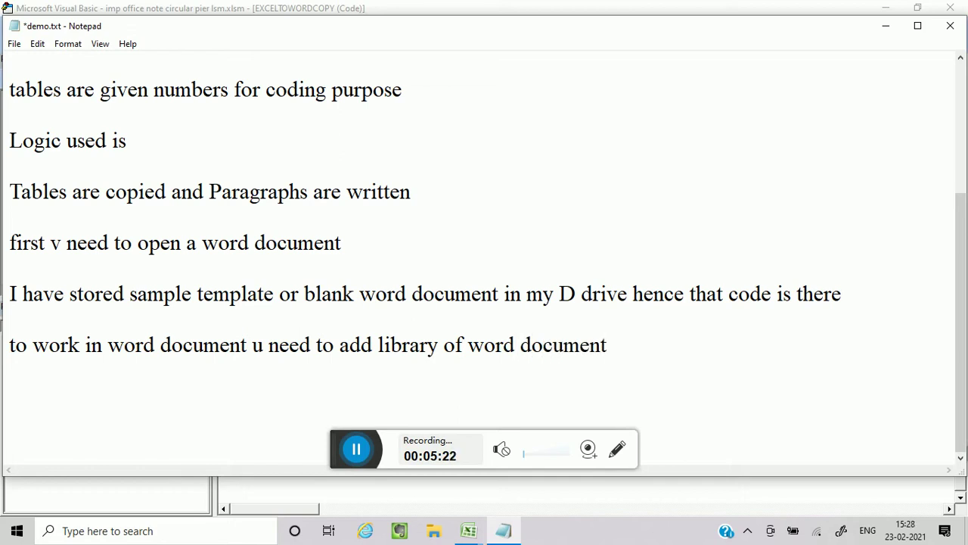
{"action": "type", "text": " in"}
{"action": "type", "text": " refere"}
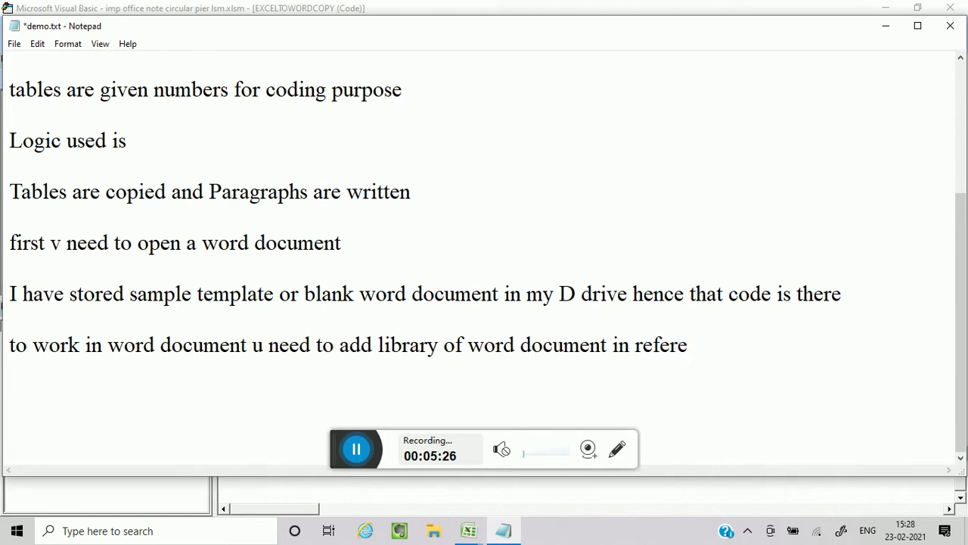
{"action": "type", "text": "rence"}
{"action": "left_click", "coordinate": [688, 345]}
{"action": "key", "text": "BackSpace"}
{"action": "key", "text": "BackSpace"}
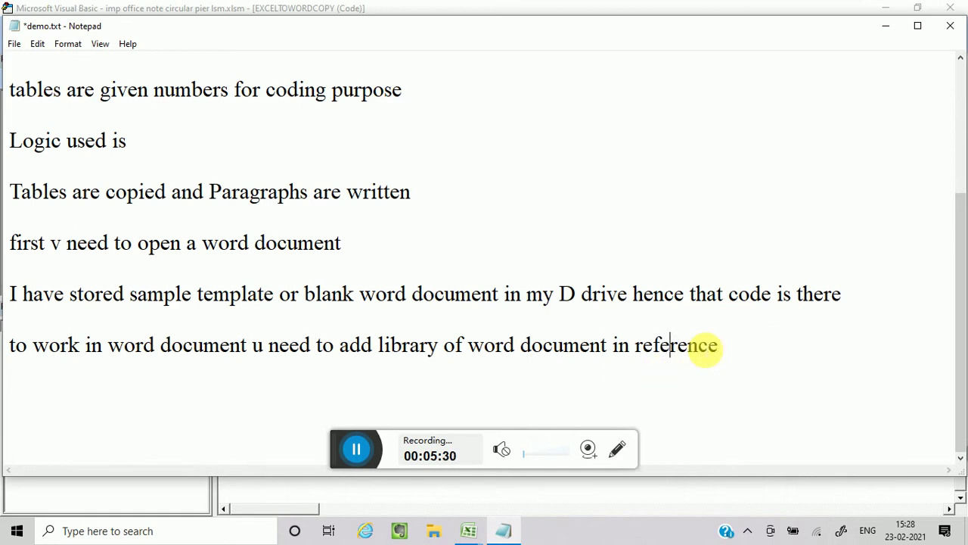
{"action": "left_click", "coordinate": [467, 531]}
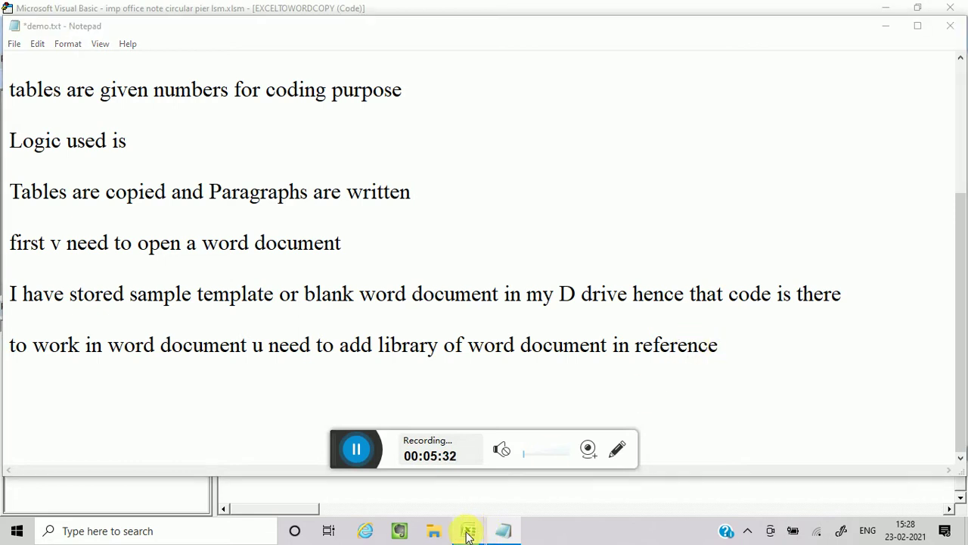
Show that Microsoft Word 12.0 Object Library is ticked in Tools > References, then return to Notepad
{"action": "left_click", "coordinate": [509, 499]}
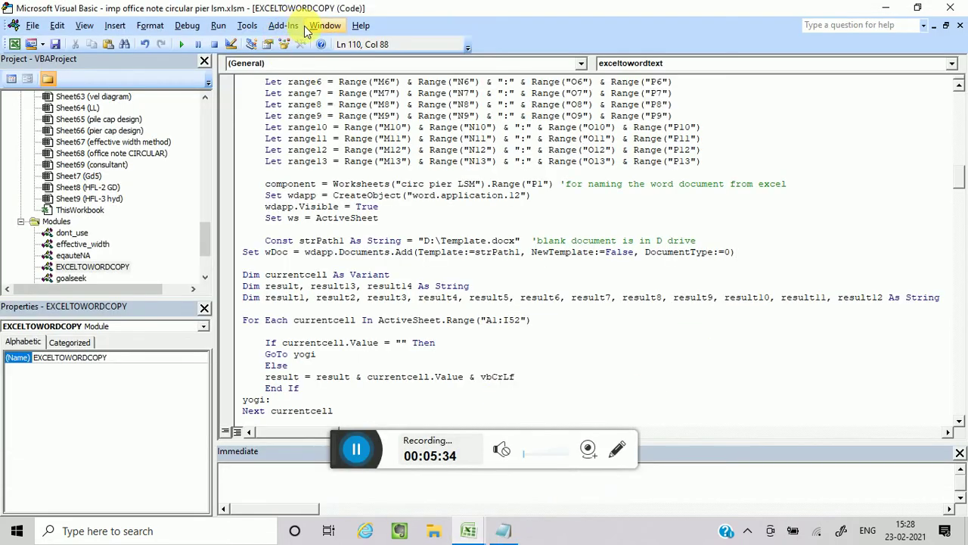
{"action": "left_click", "coordinate": [251, 32]}
{"action": "left_click", "coordinate": [223, 42]}
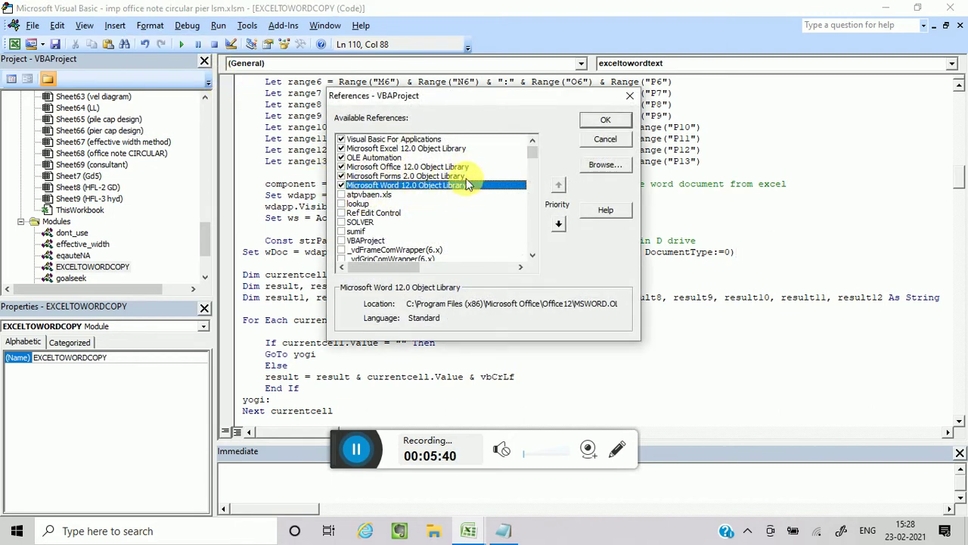
{"action": "left_click", "coordinate": [606, 120]}
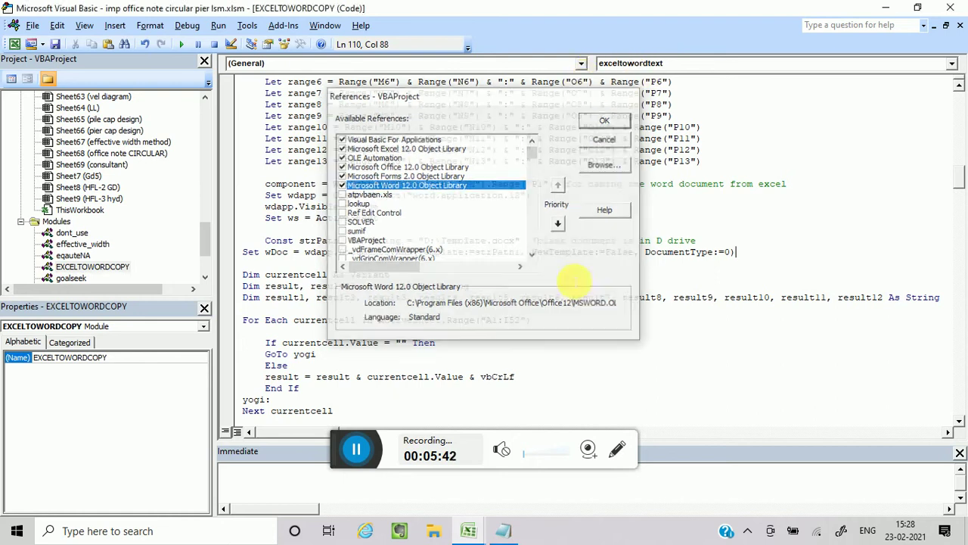
{"action": "left_click", "coordinate": [503, 531]}
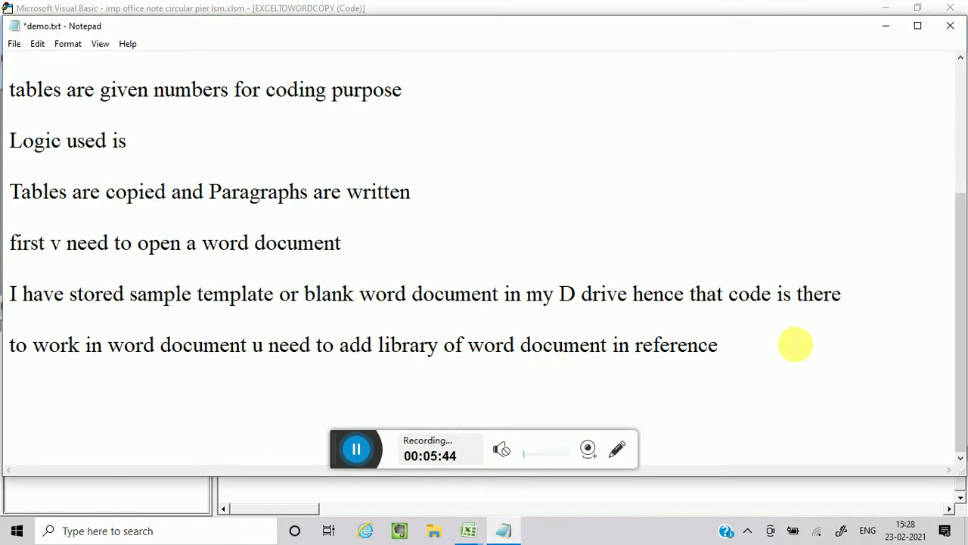
Start a new last line in demo.txt reading 'my version is'
{"action": "left_click", "coordinate": [751, 356]}
{"action": "key", "text": "Return"}
{"action": "key", "text": "Return"}
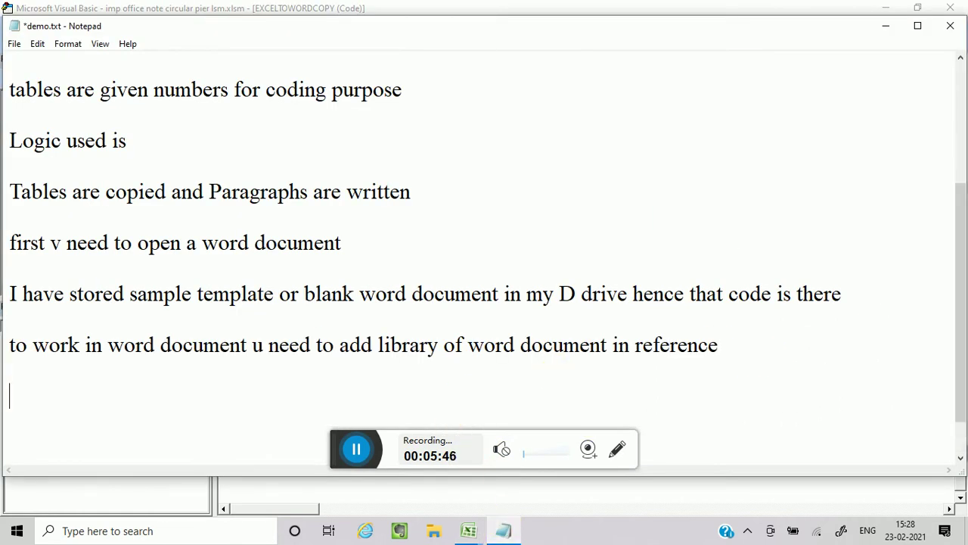
{"action": "type", "text": "my v"}
{"action": "type", "text": "ersion i"}
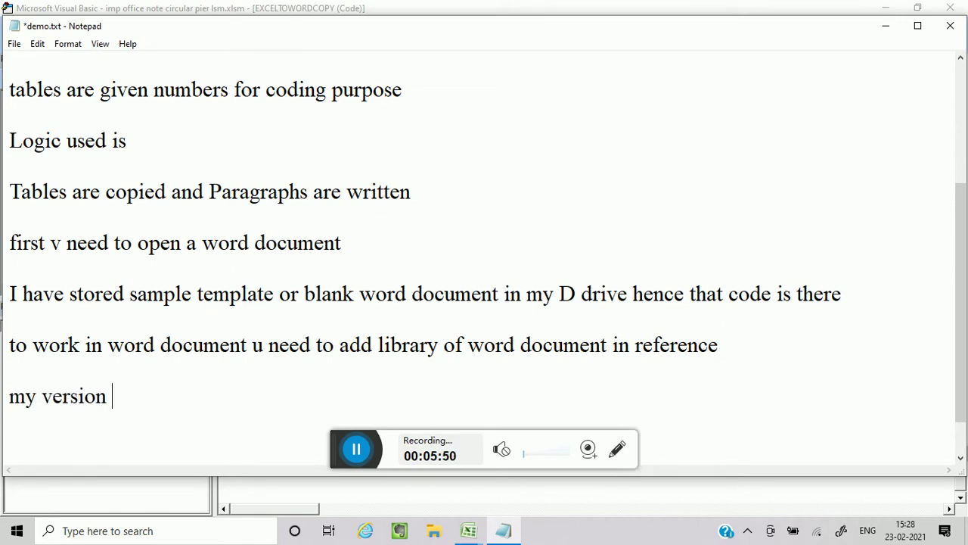
{"action": "type", "text": "s"}
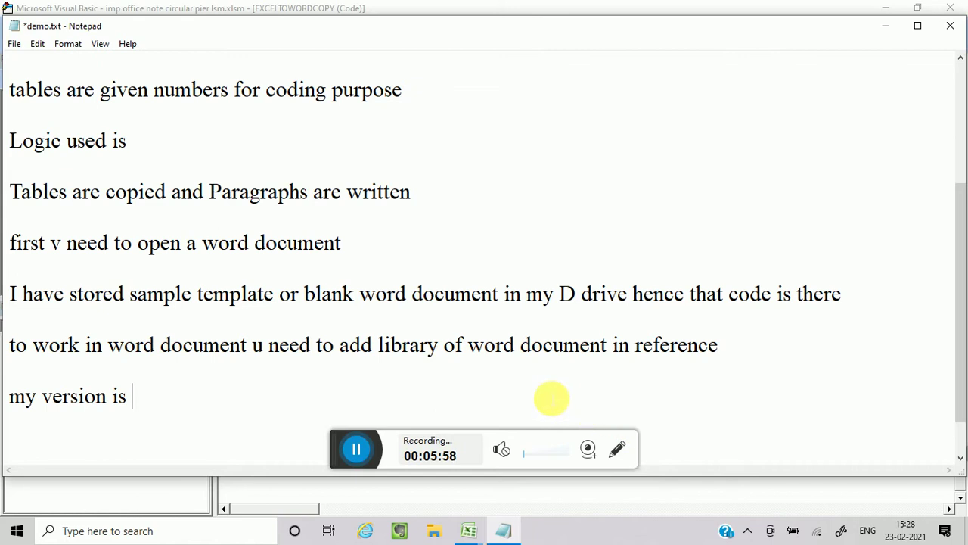
Copy word.application.12 from the macro's CreateObject line
{"action": "mouse_move", "coordinate": [468, 533]}
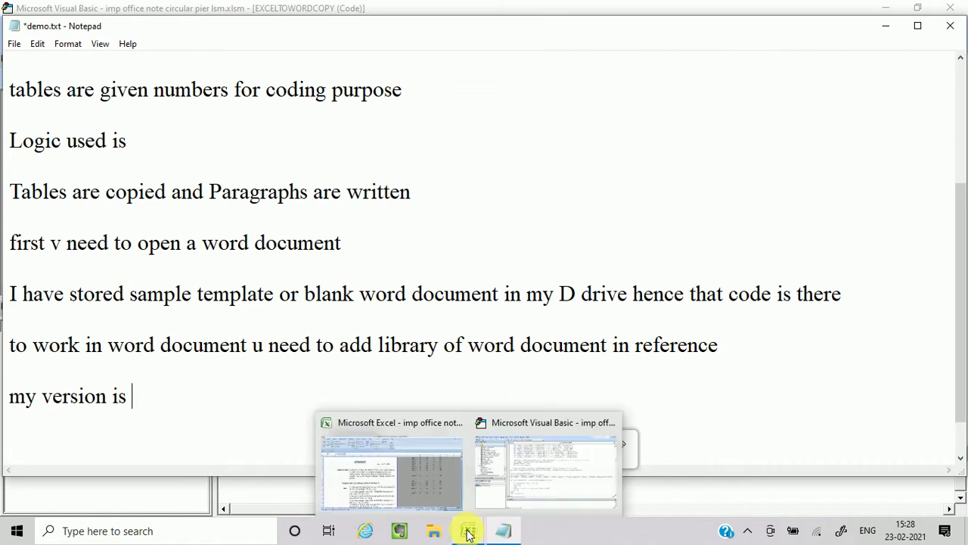
{"action": "left_click", "coordinate": [528, 485]}
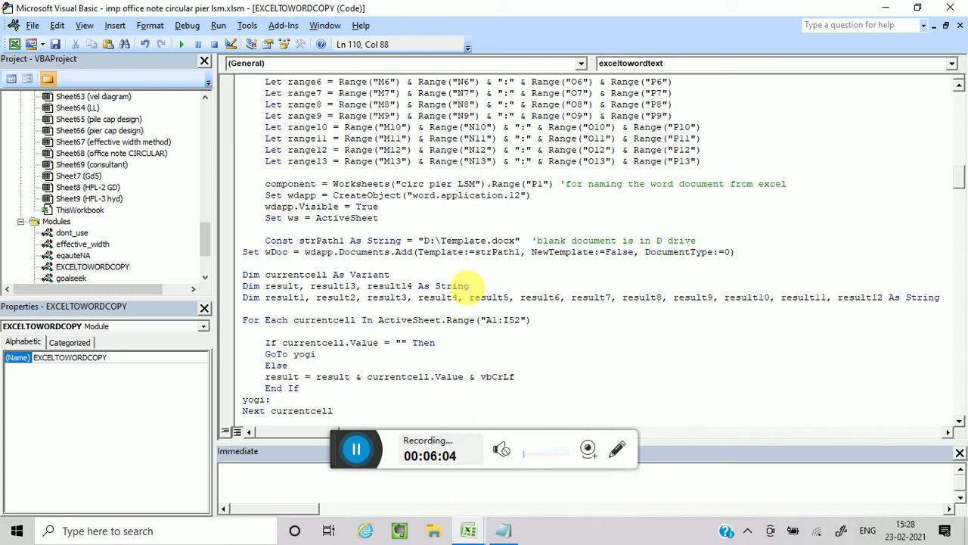
{"action": "left_click", "coordinate": [453, 265]}
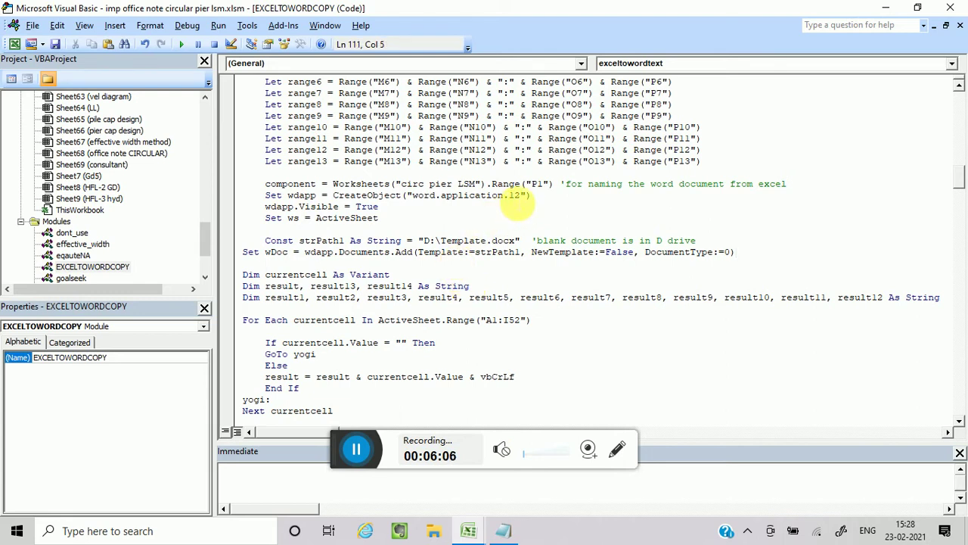
{"action": "left_click_drag", "start_coordinate": [413, 195], "coordinate": [522, 196]}
{"action": "key", "text": "ctrl+c"}
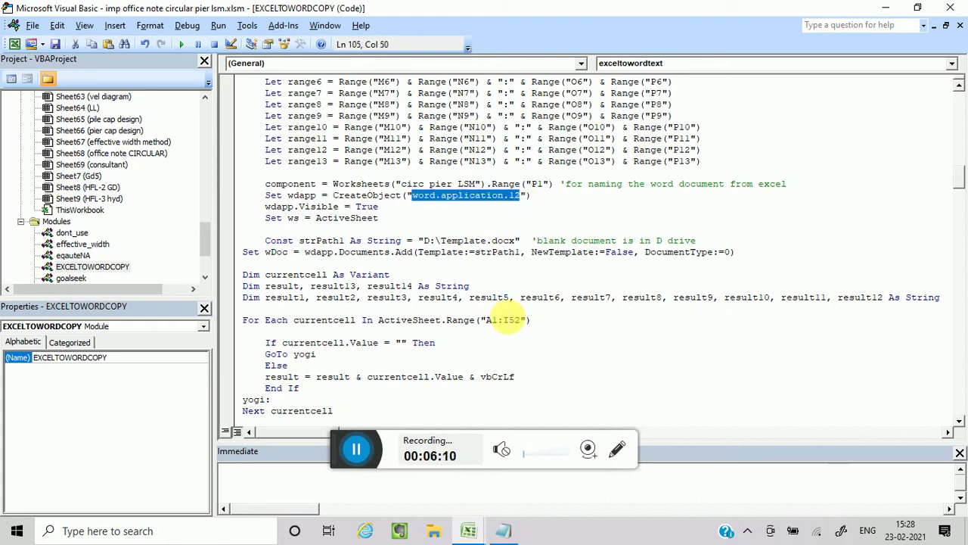
{"action": "left_click", "coordinate": [502, 530]}
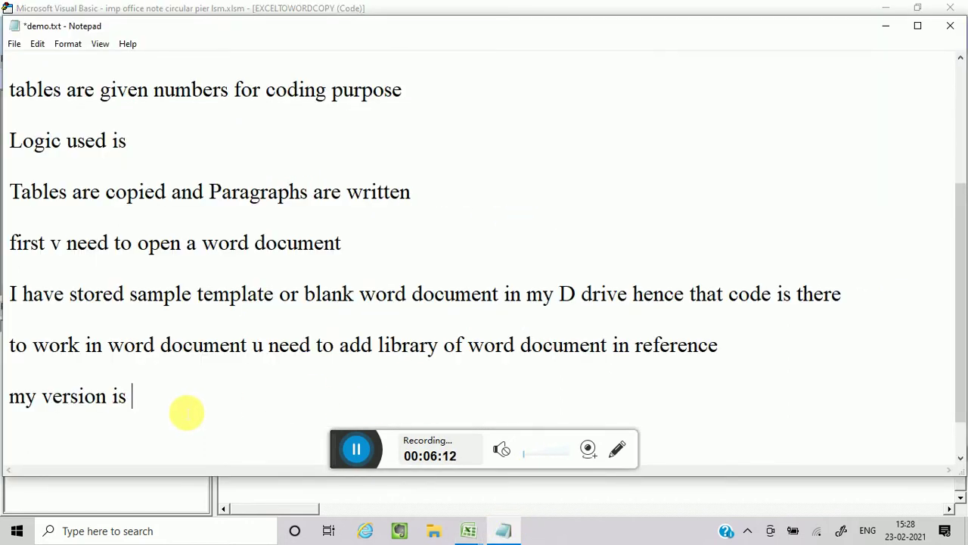
Paste "word.application.12" in quotes after 'my version is' and add 'hence it is written as'
{"action": "key", "text": "ctrl+v"}
{"action": "left_click_drag", "start_coordinate": [317, 396], "coordinate": [133, 396]}
{"action": "left_click", "coordinate": [133, 395]}
{"action": "type", "text": "\""}
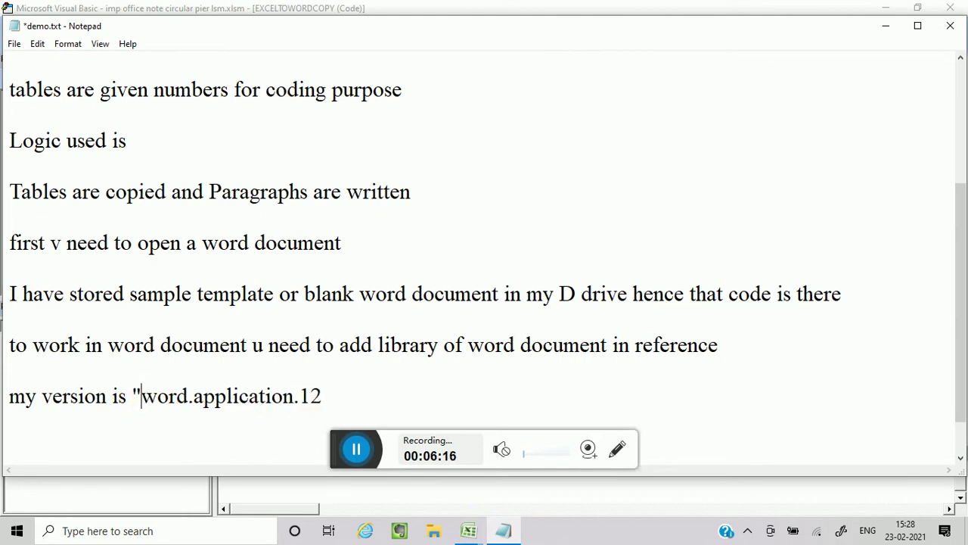
{"action": "left_click", "coordinate": [324, 395]}
{"action": "type", "text": "\""}
{"action": "type", "text": " hence "}
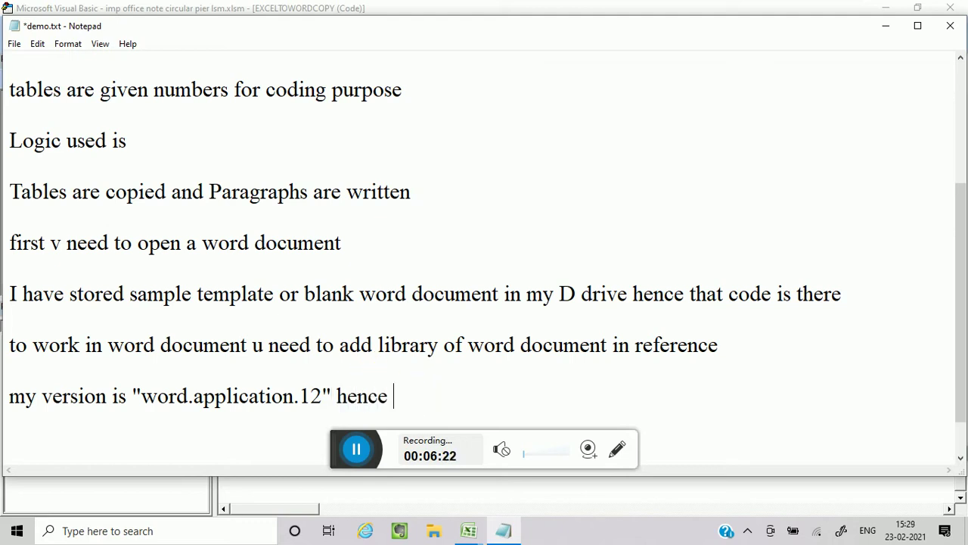
{"action": "type", "text": "it is wri"}
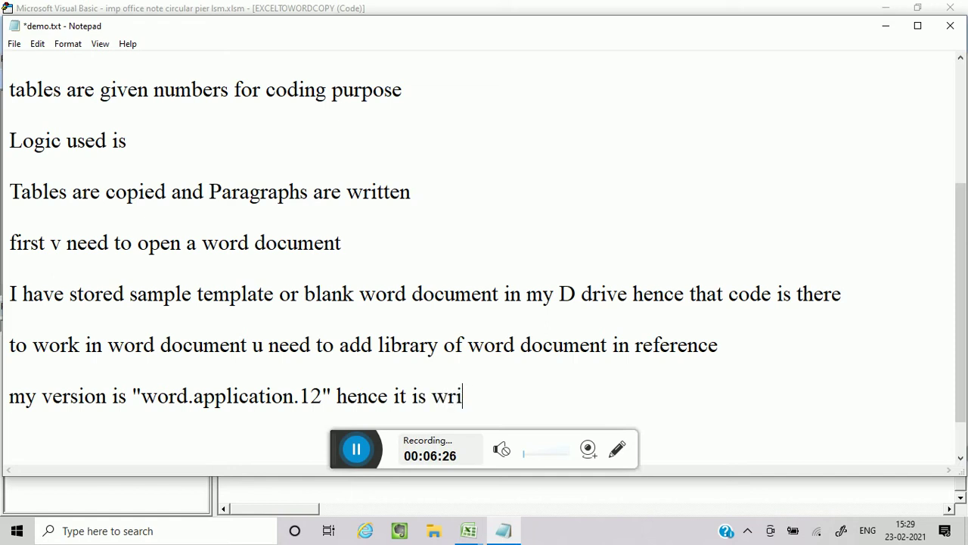
{"action": "type", "text": "tten as"}
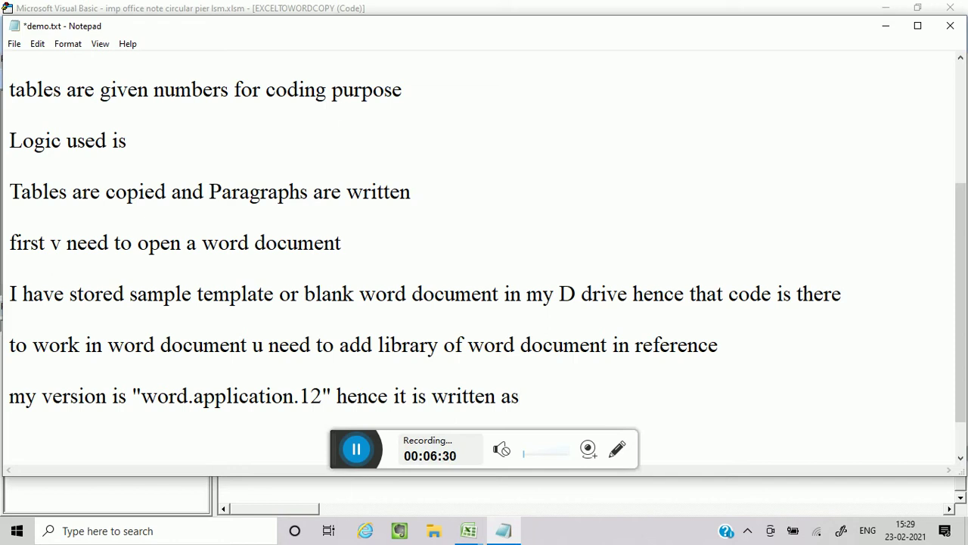
Finish the line by pasting word.application.12 after 'written as'
{"action": "left_click", "coordinate": [143, 396]}
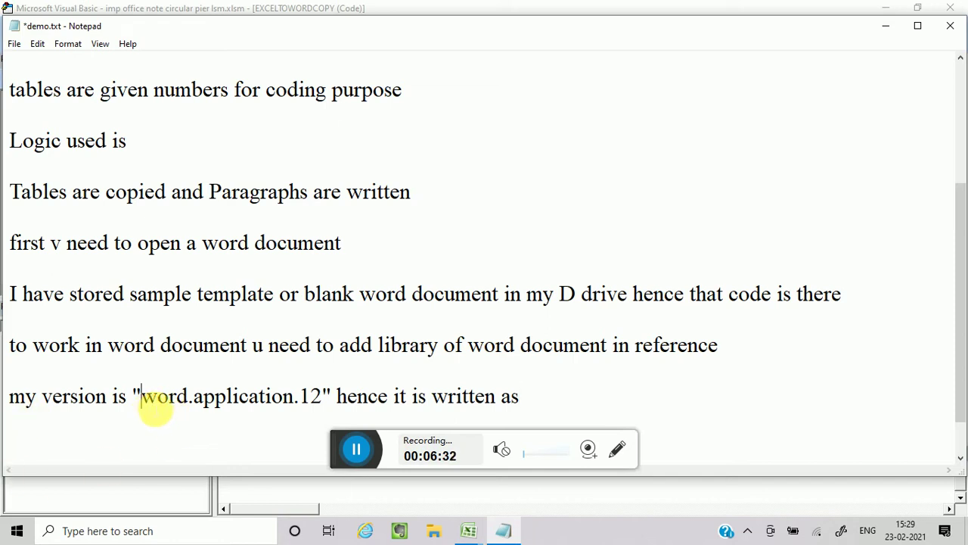
{"action": "left_click_drag", "start_coordinate": [156, 407], "coordinate": [321, 398]}
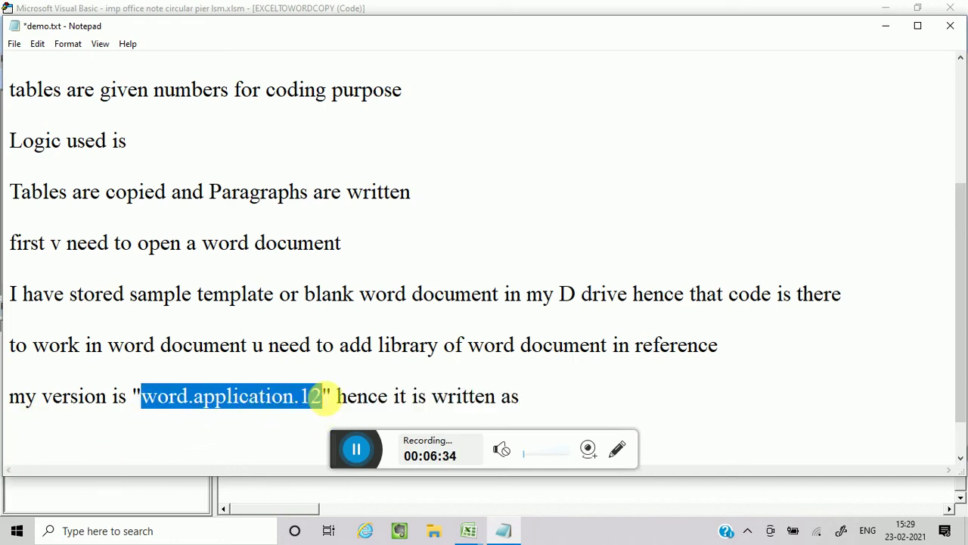
{"action": "left_click", "coordinate": [545, 397]}
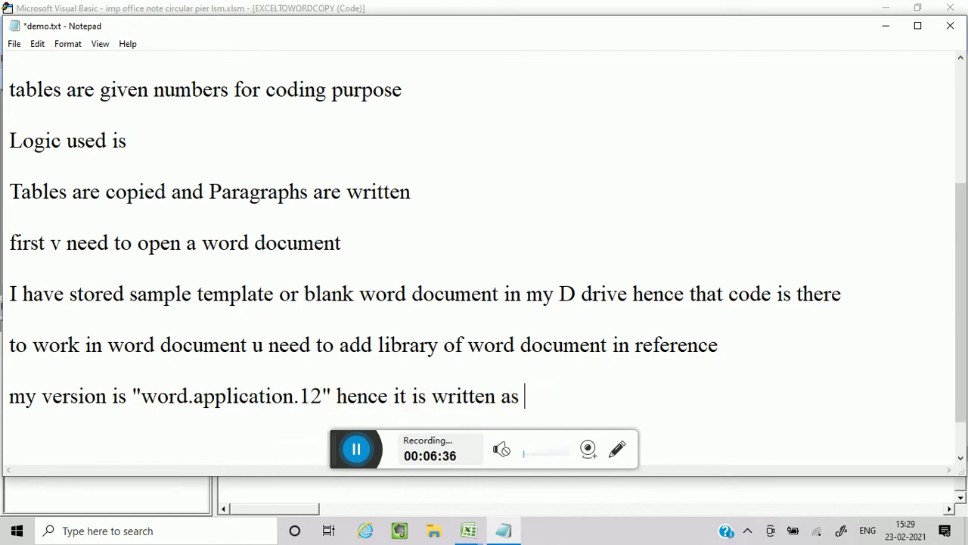
{"action": "key", "text": "ctrl+v"}
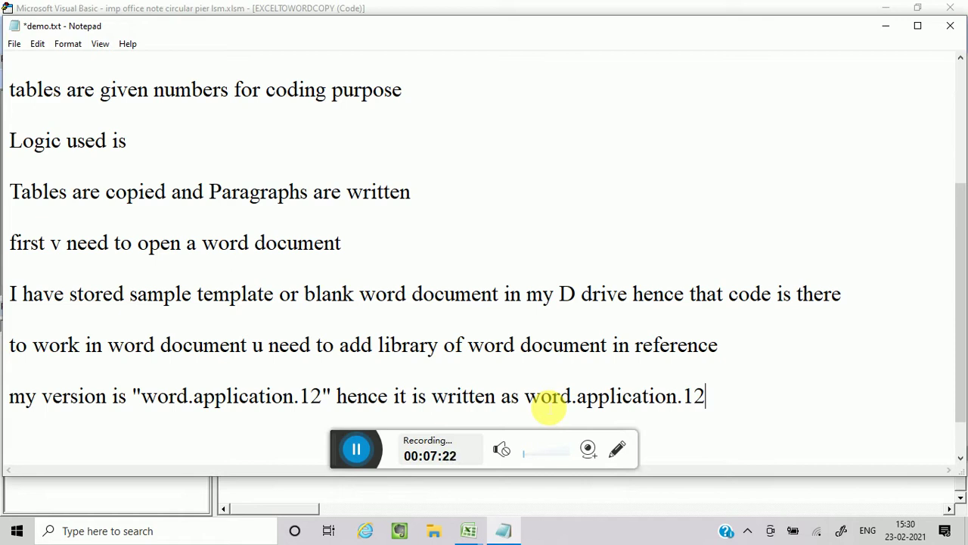
{"action": "scroll", "coordinate": [520, 394], "scroll_direction": "down", "scroll_amount": 1}
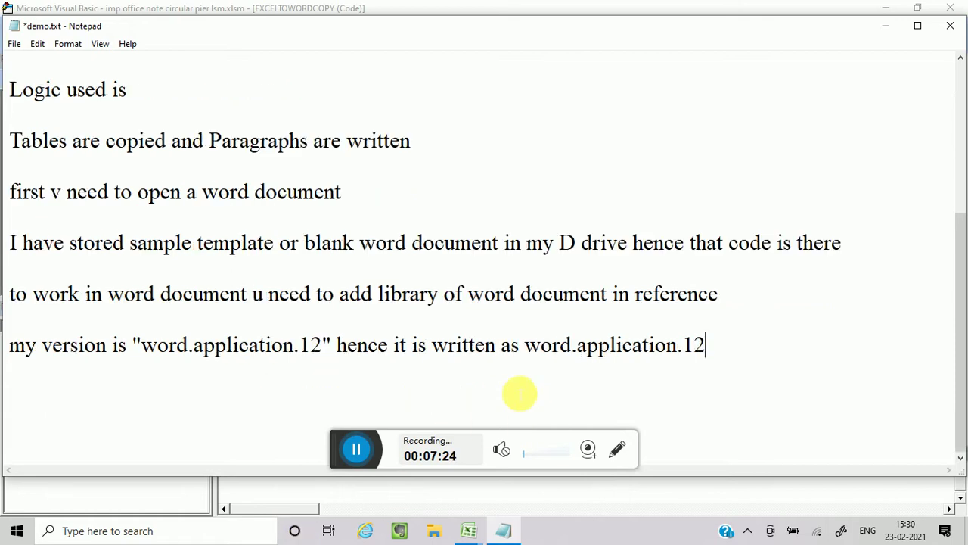
{"action": "left_click", "coordinate": [504, 525]}
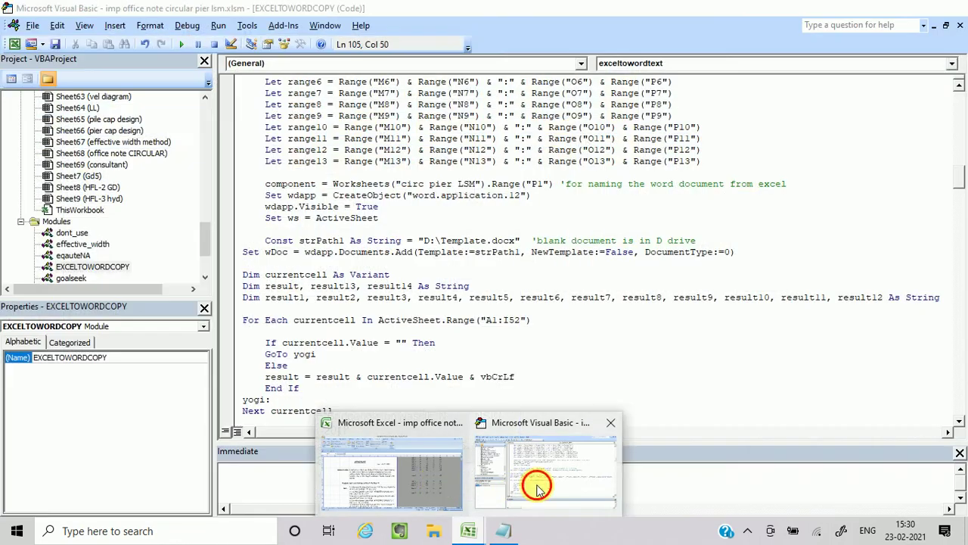
{"action": "left_click", "coordinate": [532, 479]}
{"action": "left_click", "coordinate": [485, 308]}
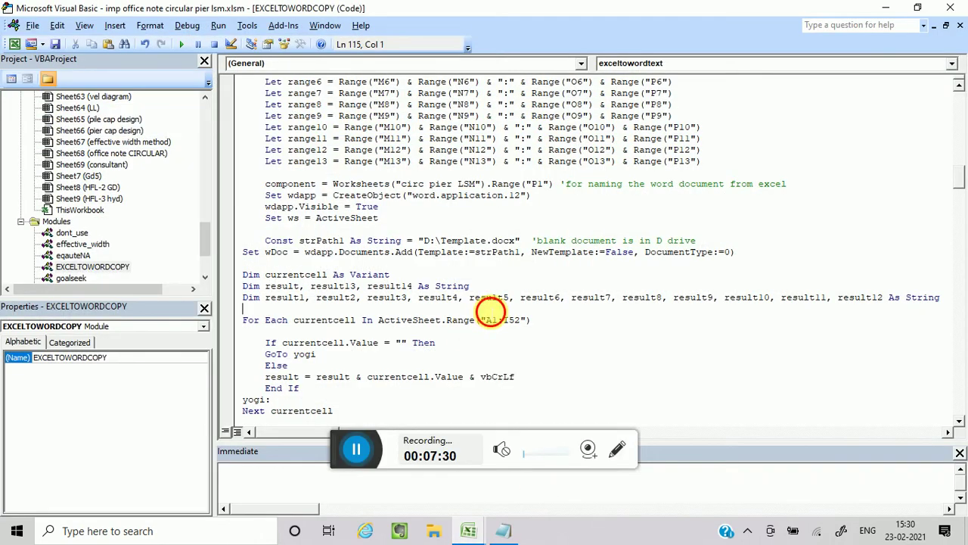
{"action": "scroll", "coordinate": [478, 304], "scroll_direction": "down", "scroll_amount": 1}
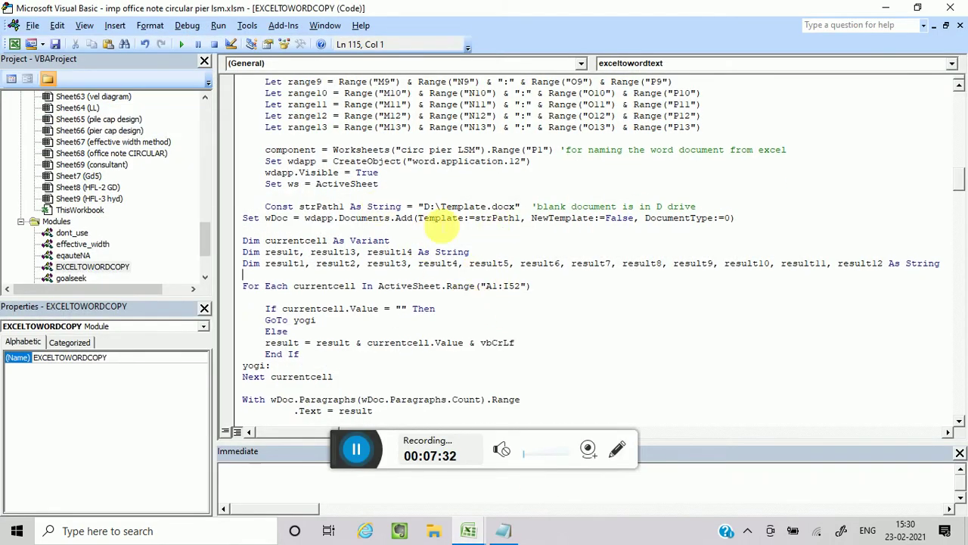
{"action": "left_click_drag", "start_coordinate": [532, 162], "coordinate": [267, 162]}
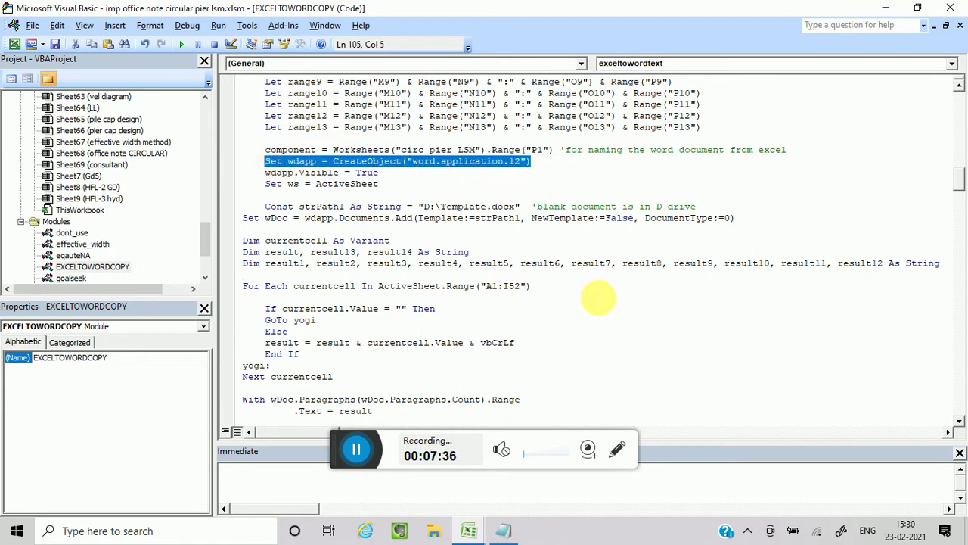
{"action": "left_click", "coordinate": [636, 230]}
{"action": "scroll", "coordinate": [605, 237], "scroll_direction": "down", "scroll_amount": 2}
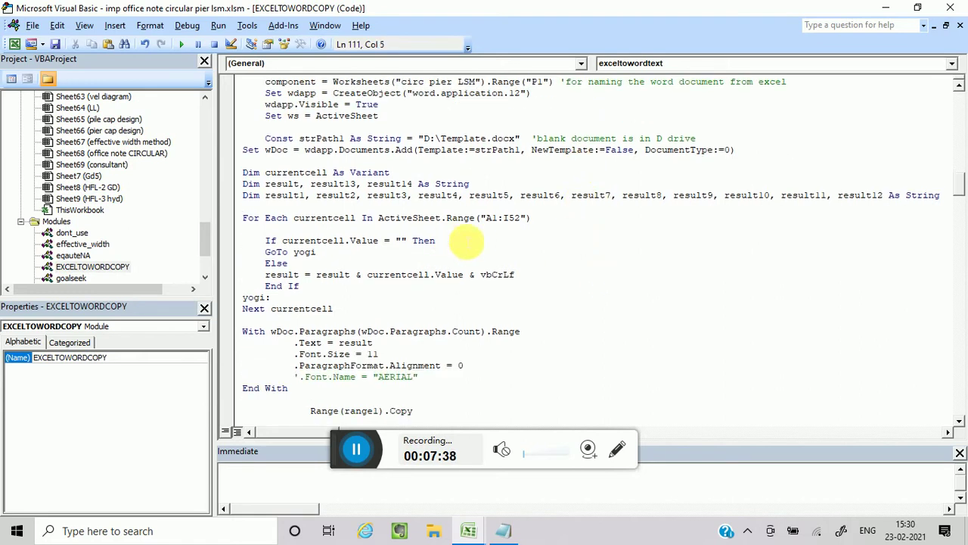
{"action": "left_click", "coordinate": [488, 229]}
{"action": "scroll", "coordinate": [491, 240], "scroll_direction": "down", "scroll_amount": 1}
{"action": "scroll", "coordinate": [491, 240], "scroll_direction": "down", "scroll_amount": 1}
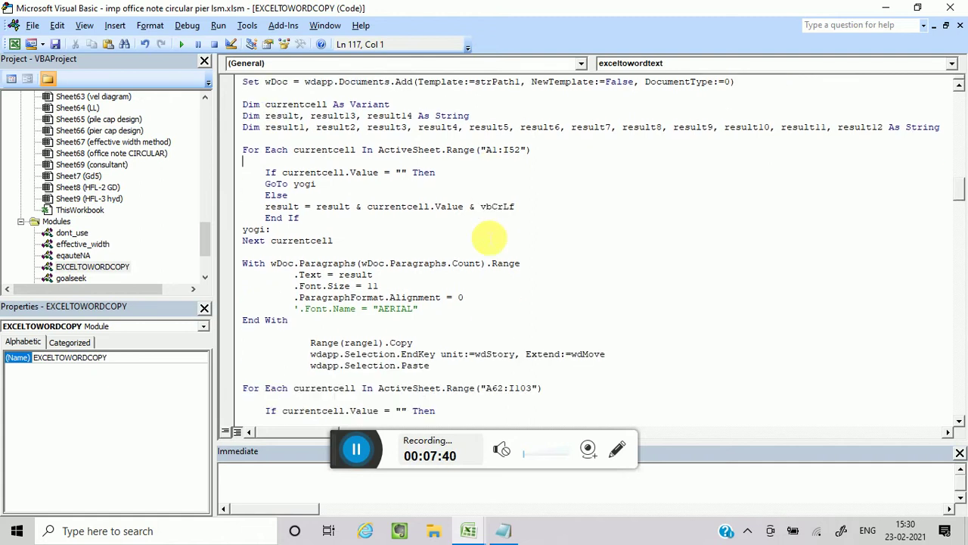
{"action": "left_click", "coordinate": [435, 219]}
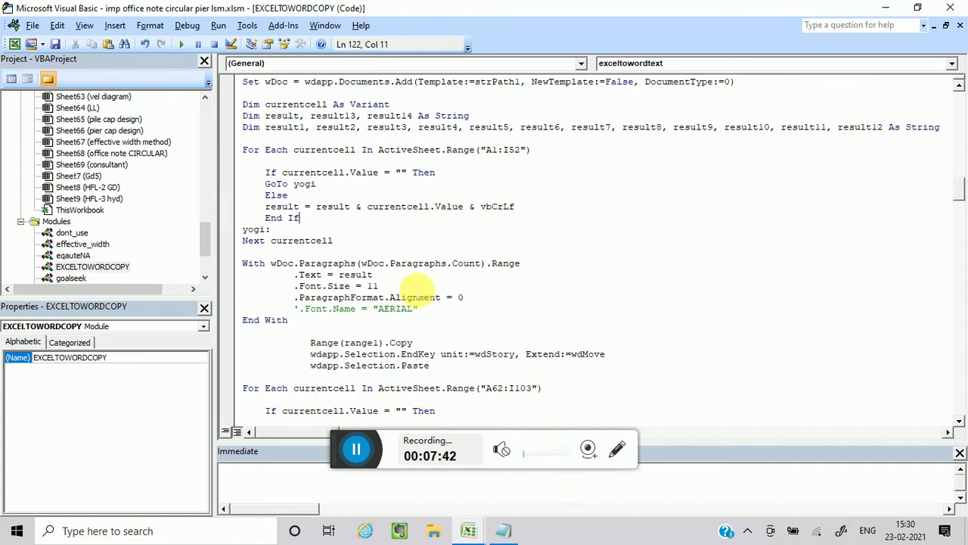
{"action": "scroll", "coordinate": [418, 291], "scroll_direction": "up", "scroll_amount": 1}
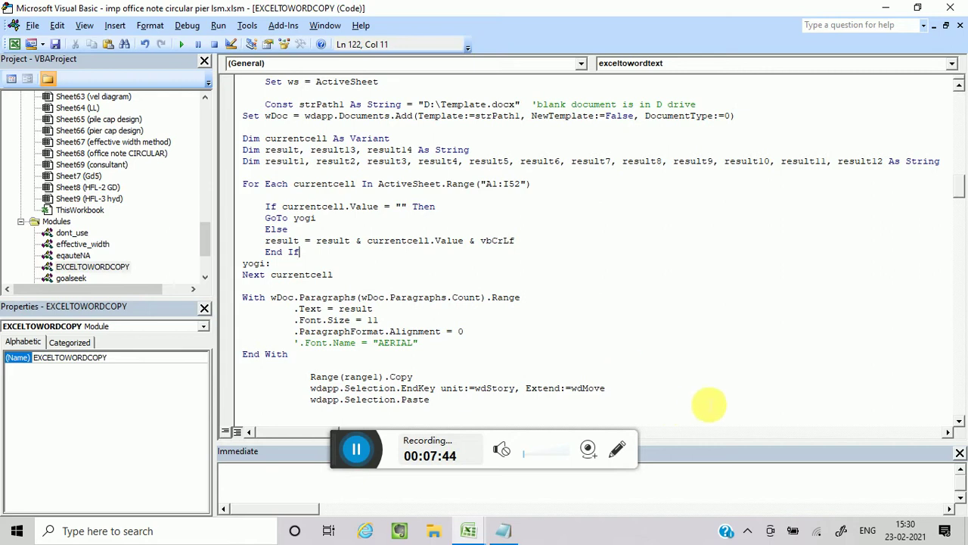
{"action": "left_click", "coordinate": [464, 219]}
Add the line 'from each cell the result is concatenated and written as paragraph' to demo.txt
{"action": "left_click", "coordinate": [506, 534]}
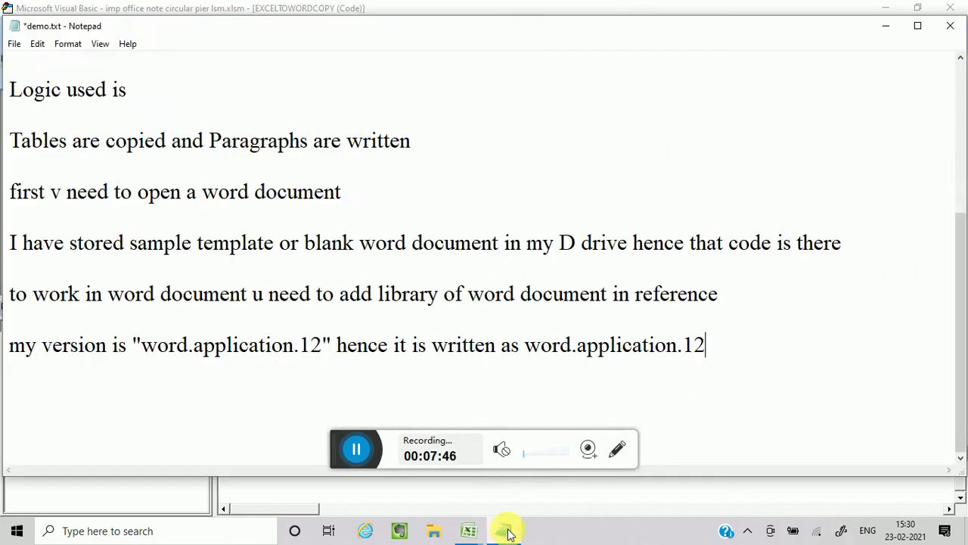
{"action": "left_click", "coordinate": [733, 353]}
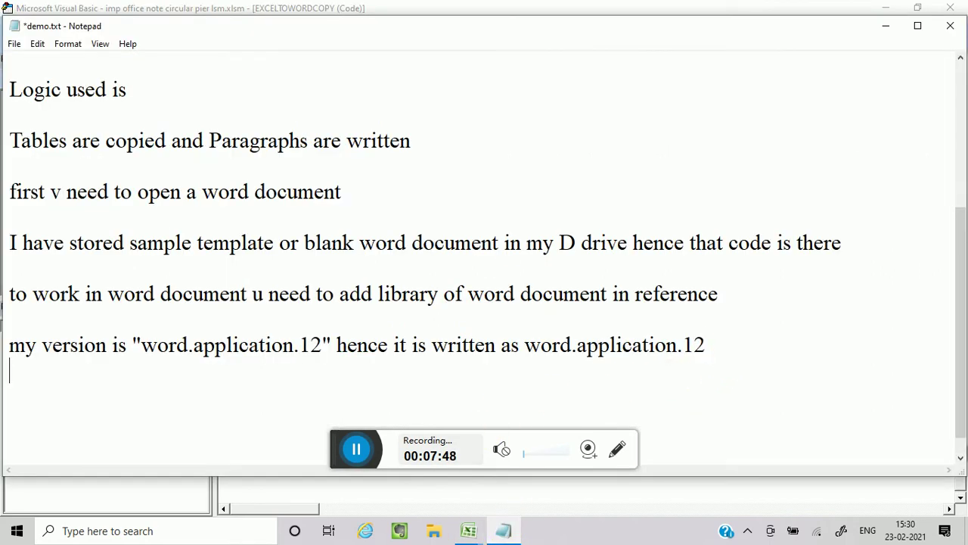
{"action": "key", "text": "Return"}
{"action": "type", "text": "from"}
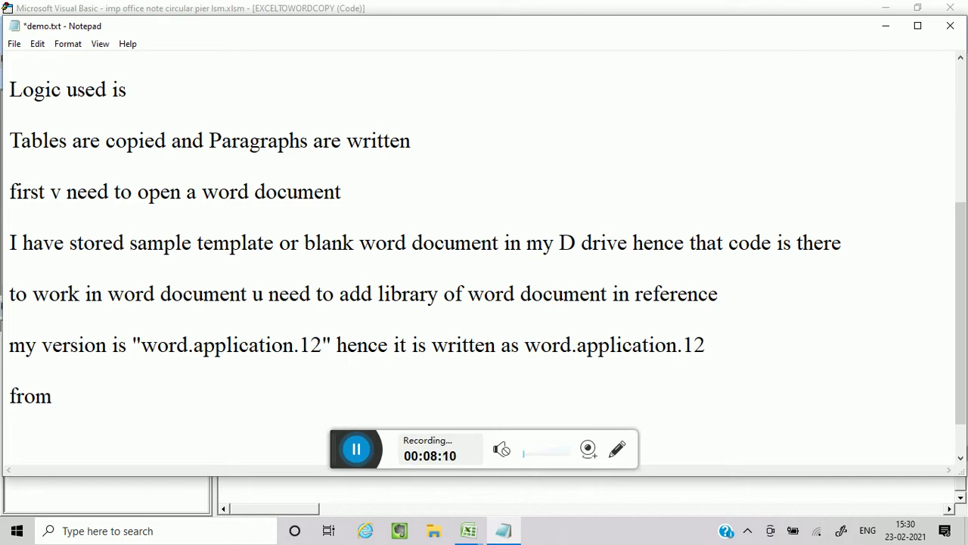
{"action": "left_click", "coordinate": [468, 529]}
{"action": "left_click", "coordinate": [552, 481]}
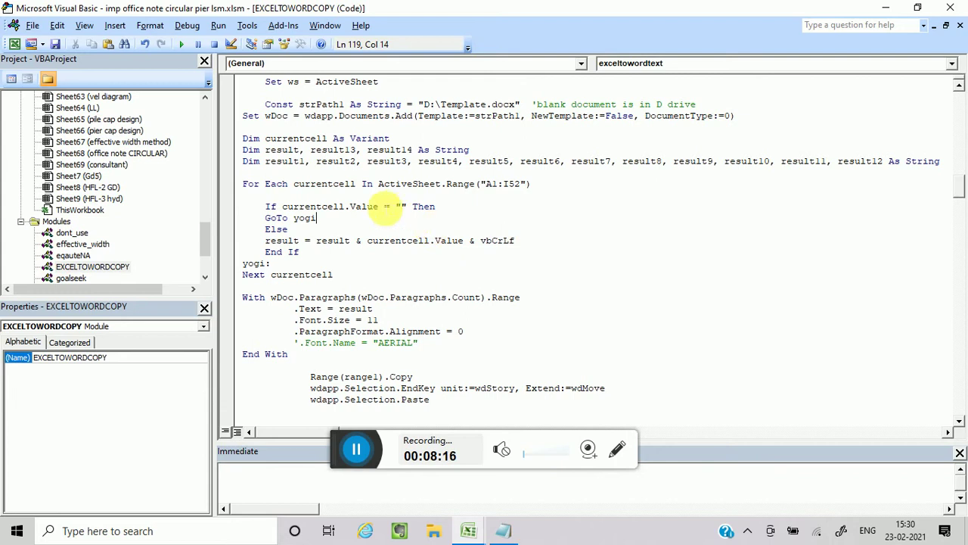
{"action": "left_click", "coordinate": [500, 538]}
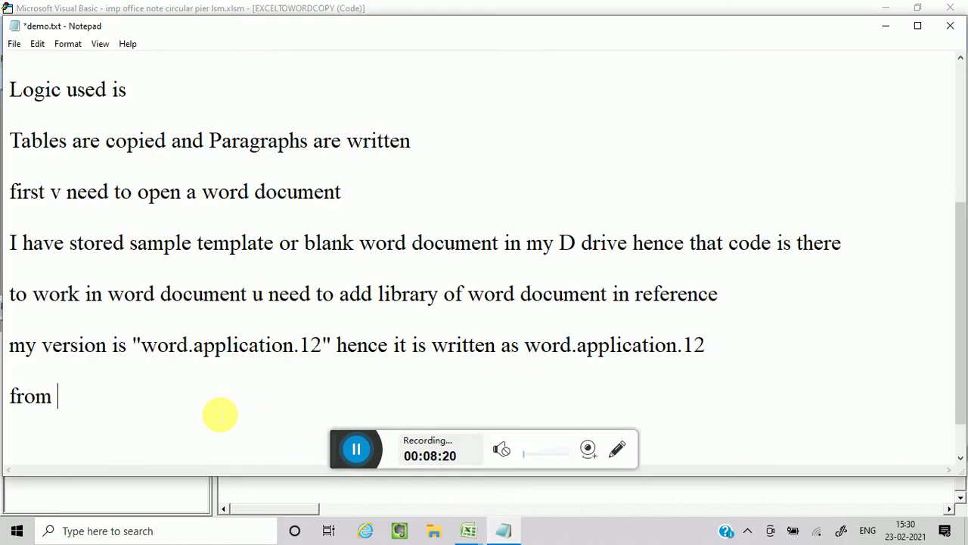
{"action": "type", "text": "each ce"}
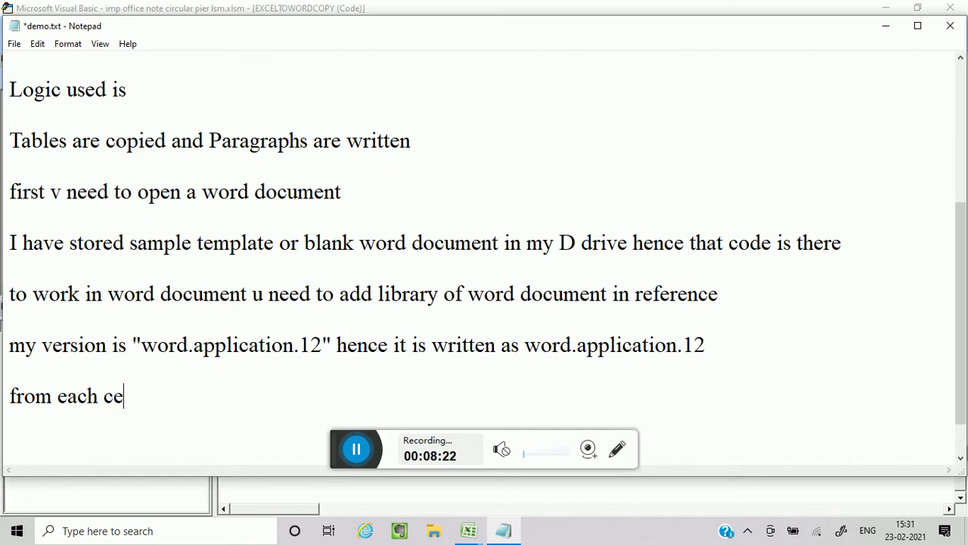
{"action": "type", "text": "ll "}
{"action": "type", "text": "the resu"}
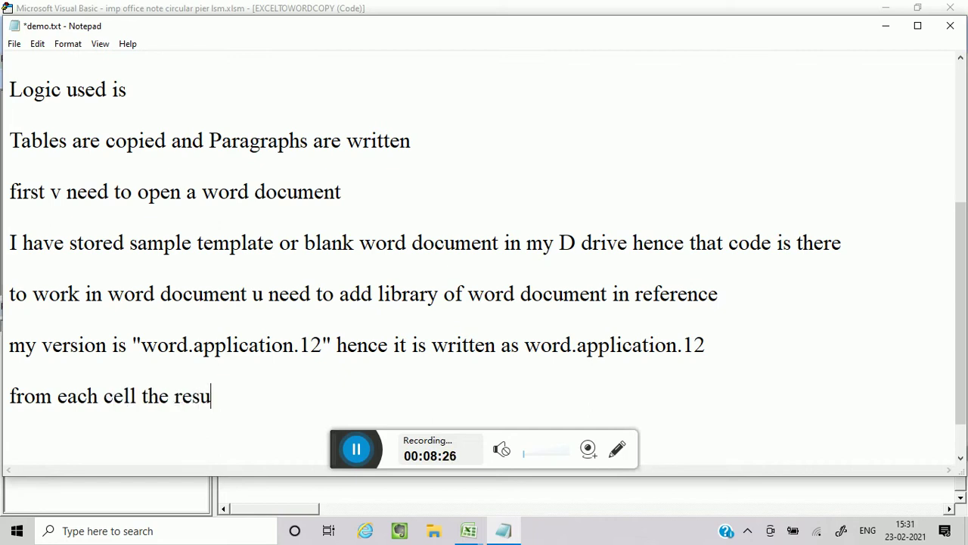
{"action": "type", "text": "lt is "}
{"action": "type", "text": "concate"}
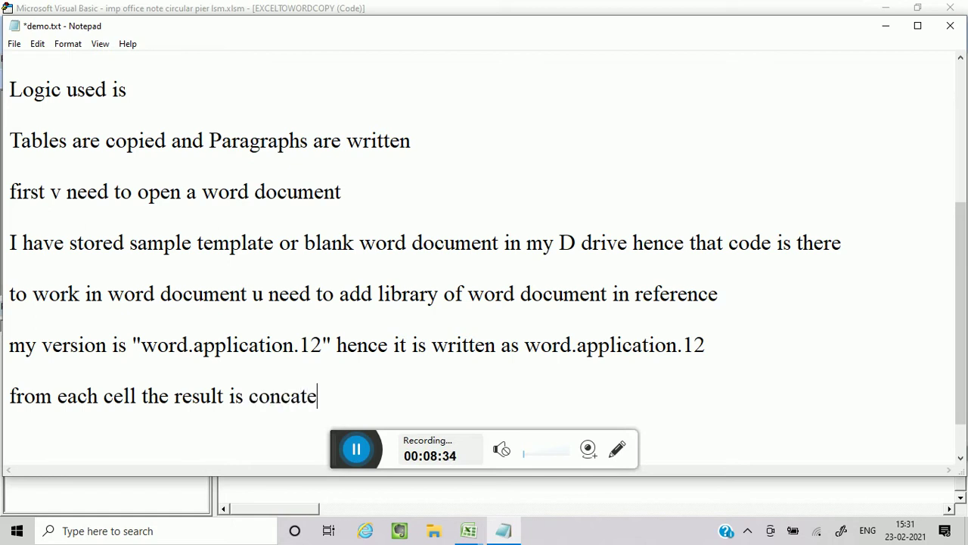
{"action": "type", "text": "nated "}
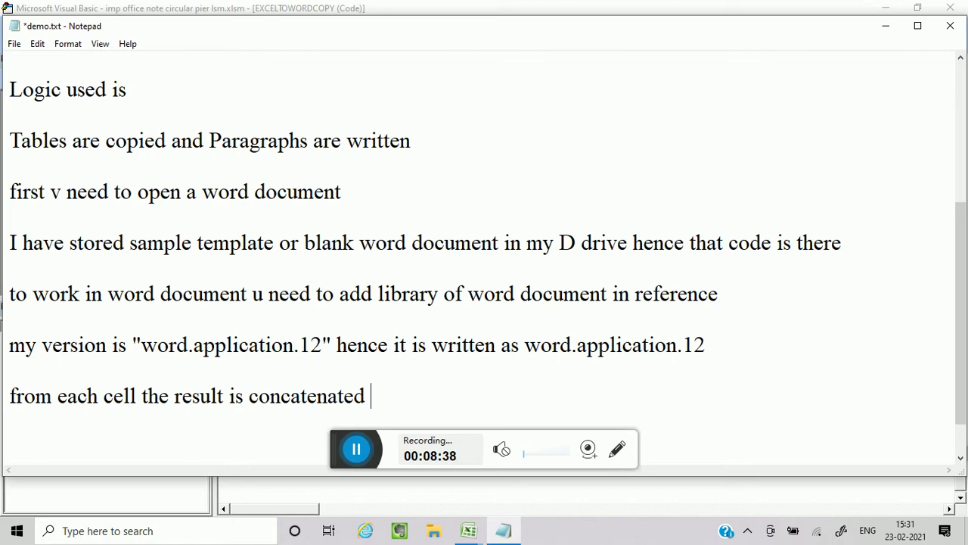
{"action": "type", "text": "and "}
{"action": "type", "text": "written a"}
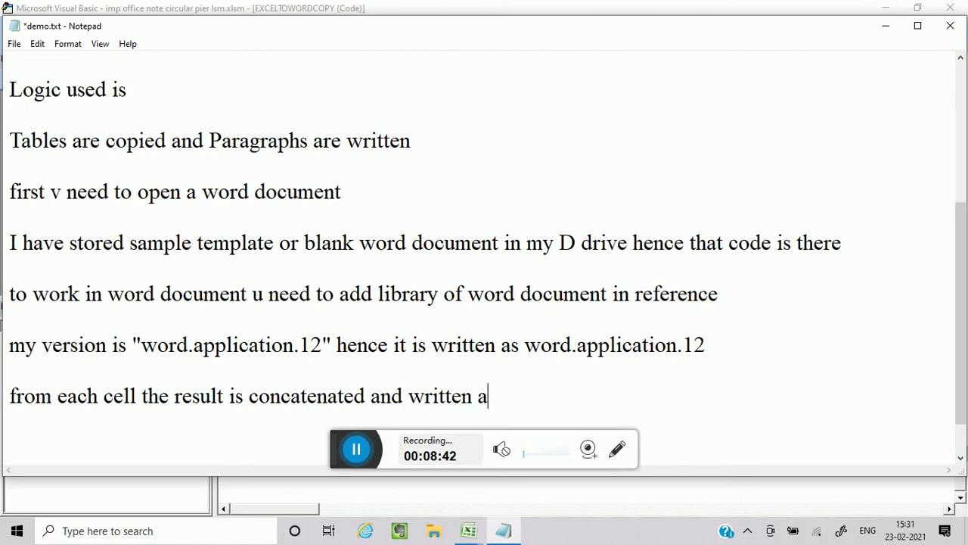
{"action": "type", "text": "s parag"}
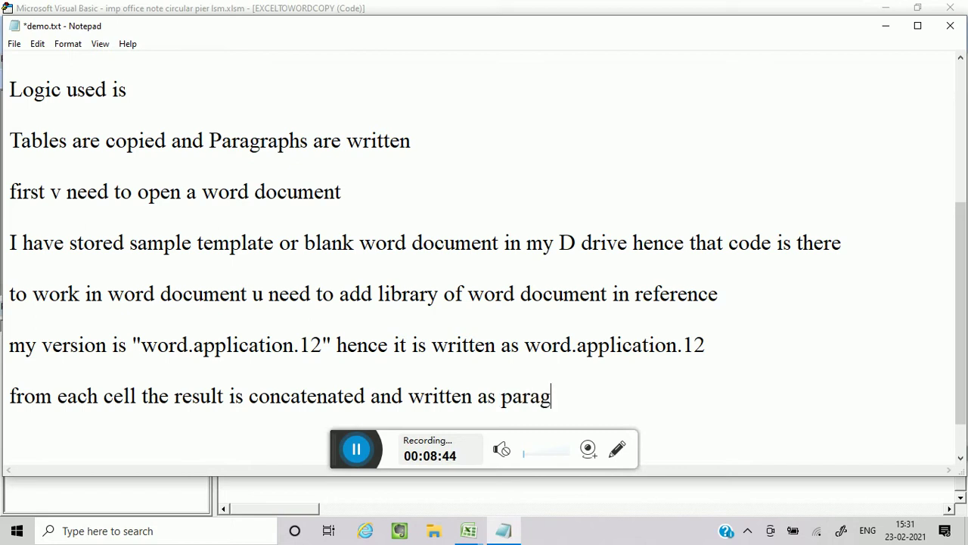
{"action": "type", "text": "raph"}
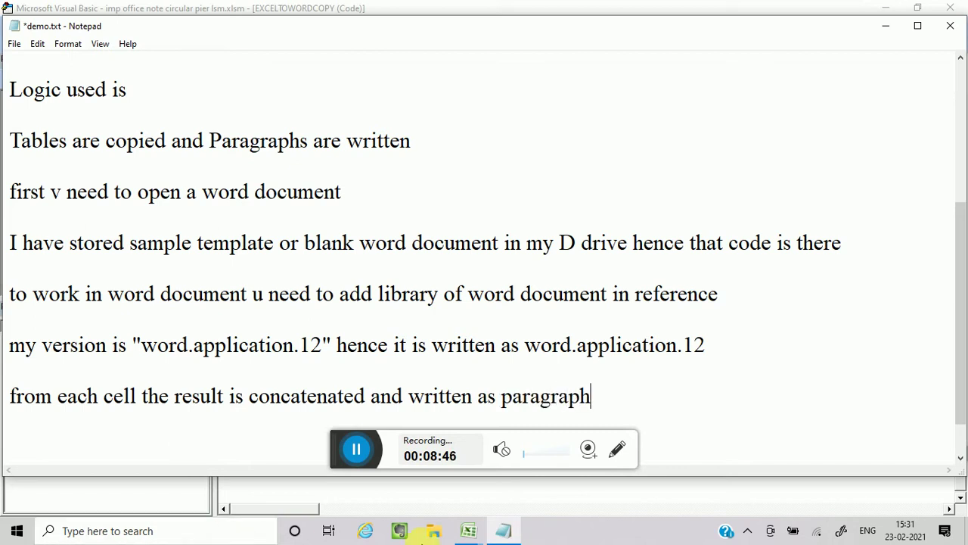
{"action": "left_click", "coordinate": [469, 530]}
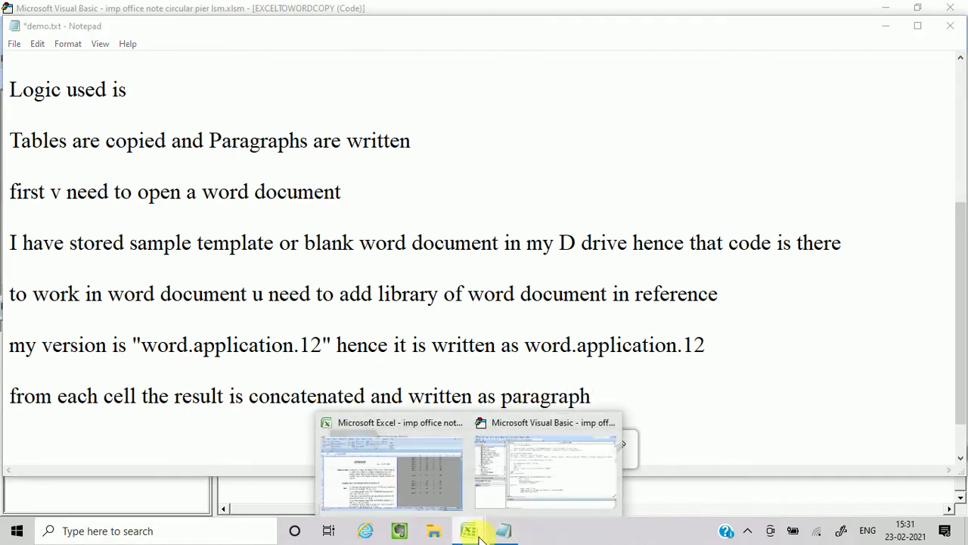
{"action": "left_click", "coordinate": [544, 466]}
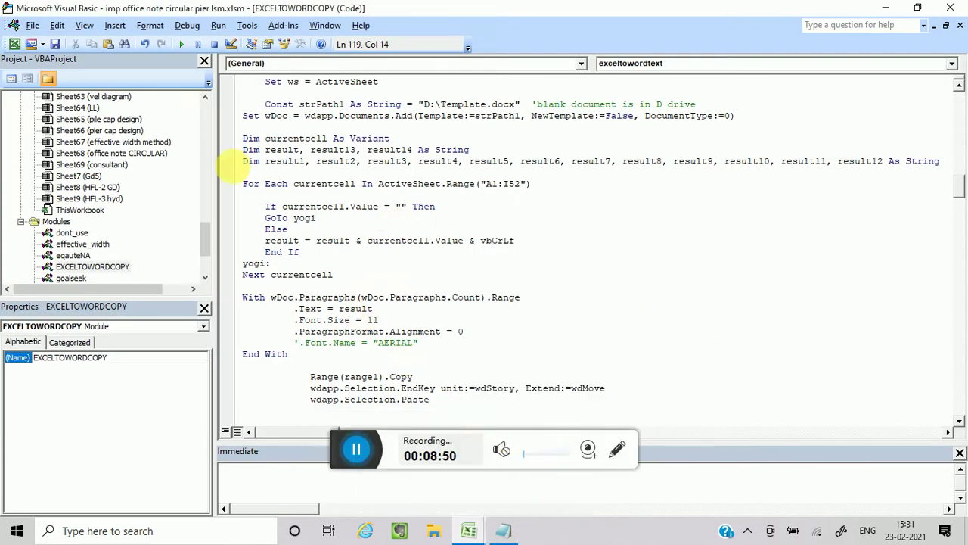
{"action": "left_click_drag", "start_coordinate": [259, 205], "coordinate": [435, 206]}
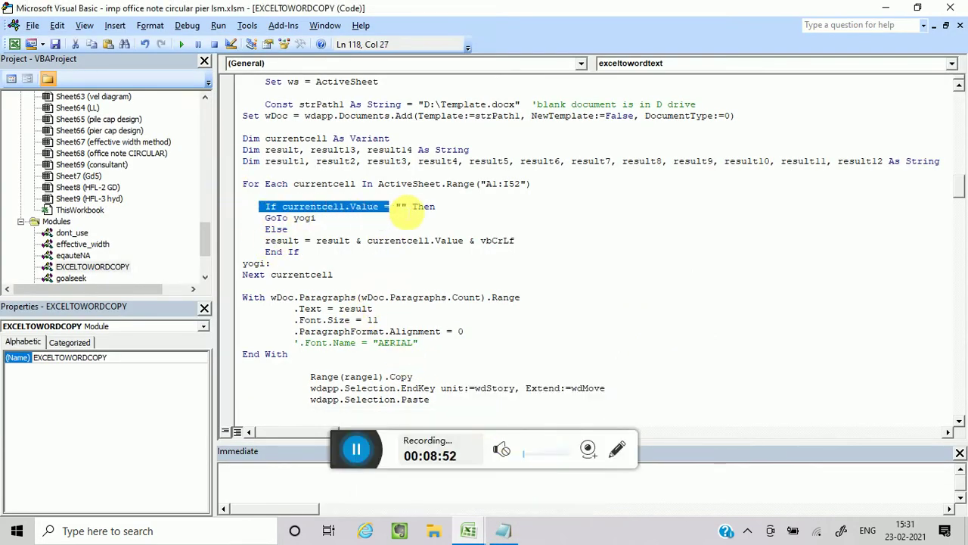
{"action": "left_click_drag", "start_coordinate": [264, 240], "coordinate": [530, 242]}
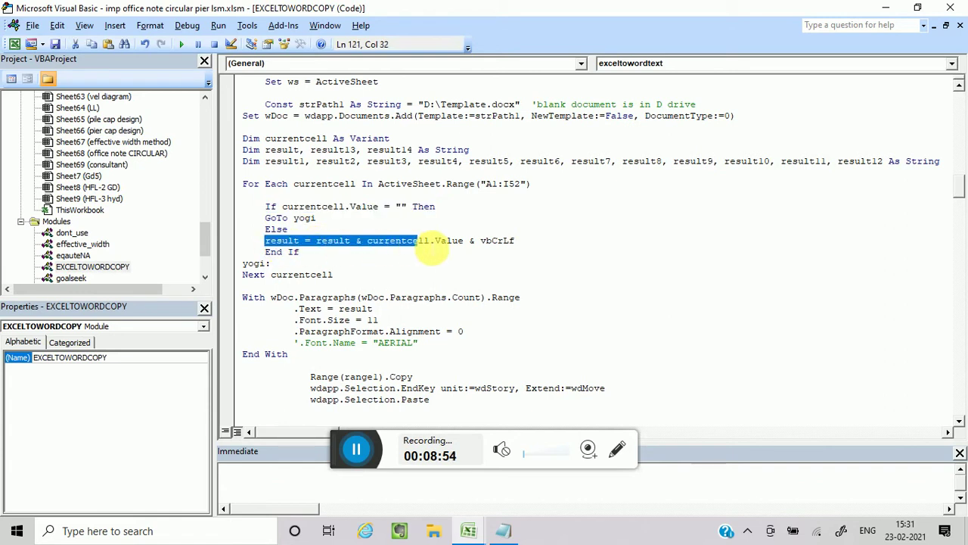
{"action": "left_click", "coordinate": [337, 220]}
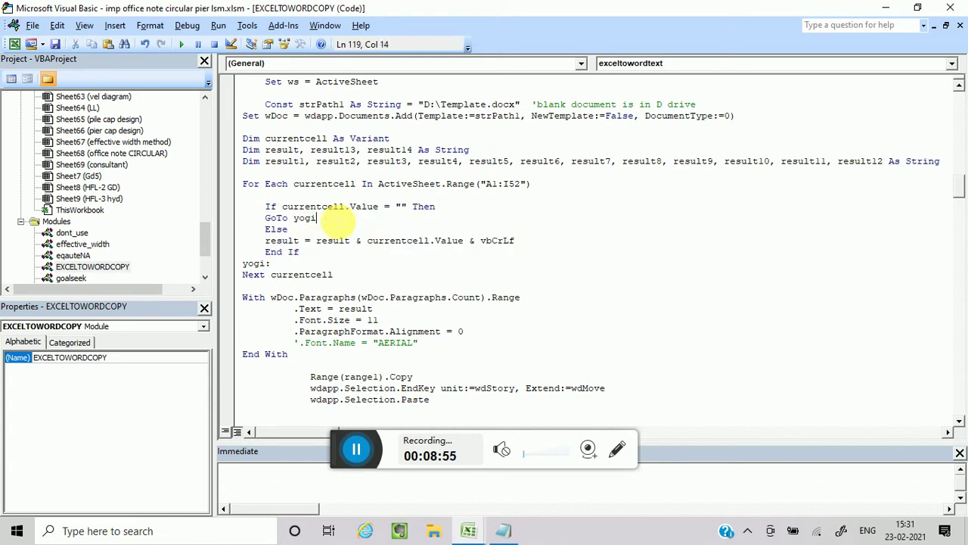
{"action": "left_click", "coordinate": [503, 530]}
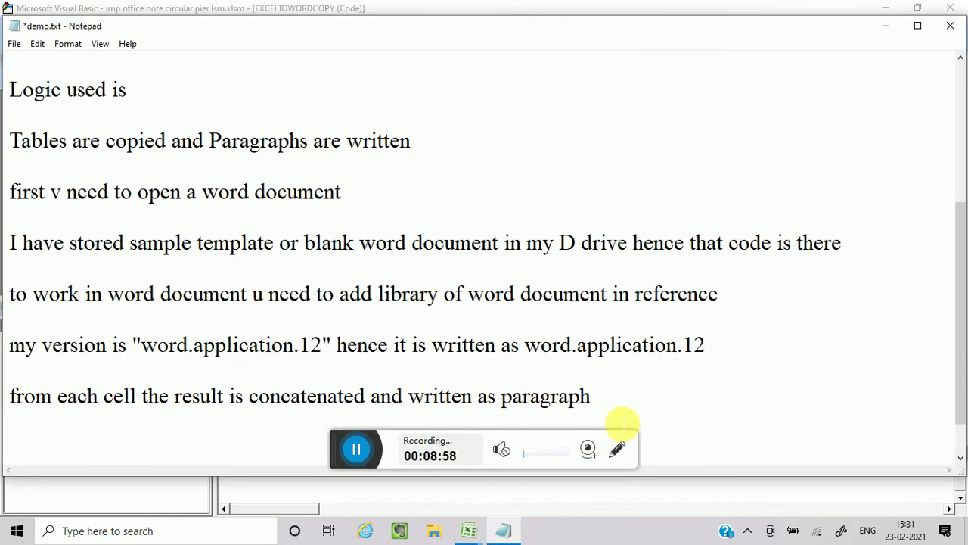
Extend the line explaining if conditions handle many bank cells that each insert a Word row, then add blank lines
{"action": "type", "text": ", if"}
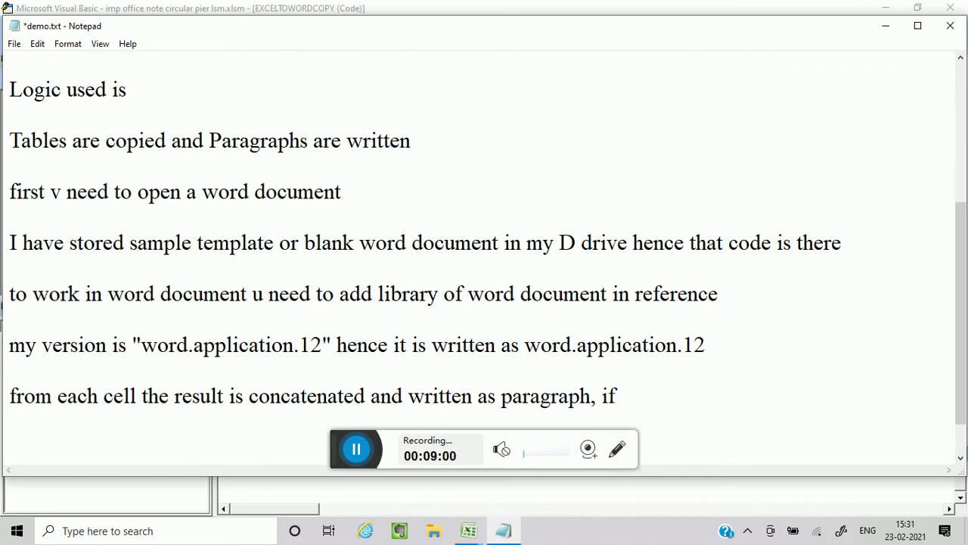
{"action": "type", "text": " condition"}
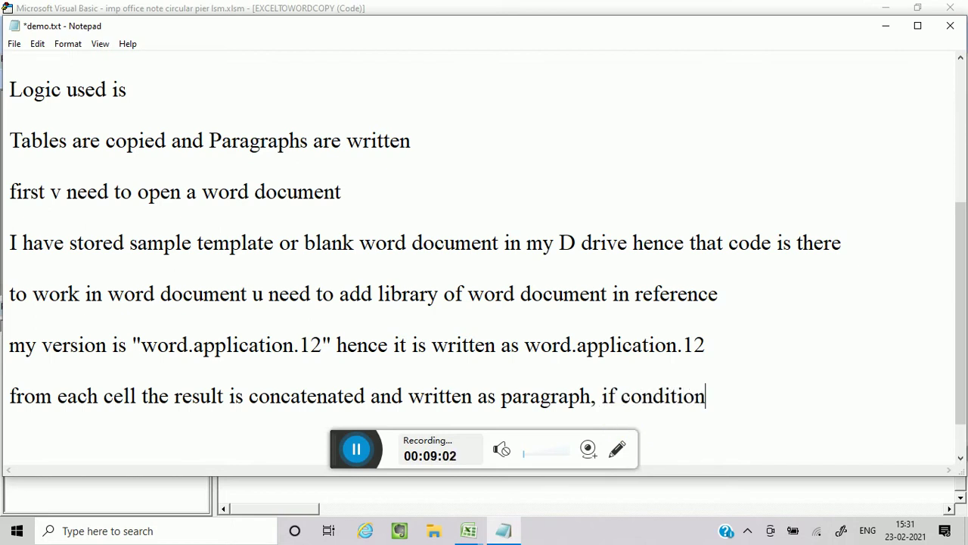
{"action": "type", "text": "s are "}
{"action": "type", "text": "added b"}
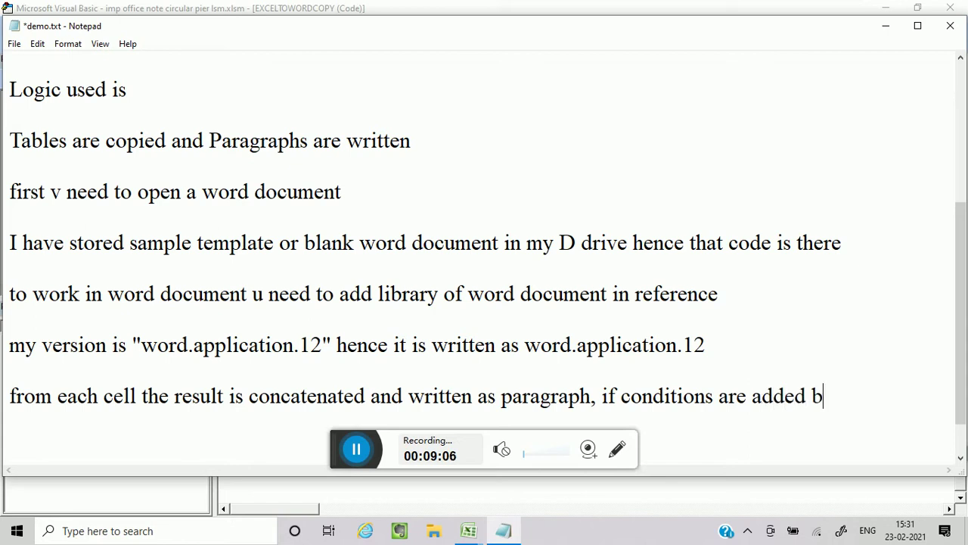
{"action": "type", "text": "ecause "}
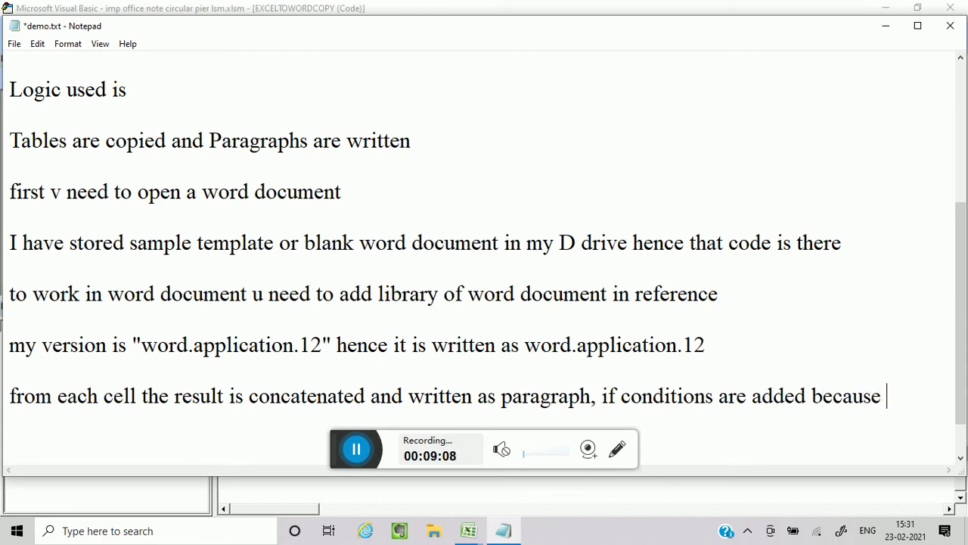
{"action": "type", "text": "there are"}
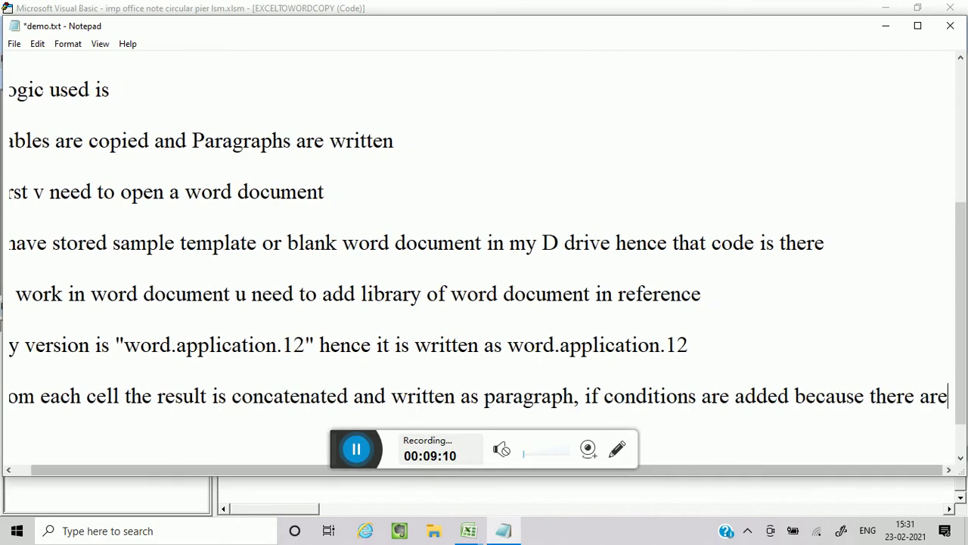
{"action": "type", "text": " many "}
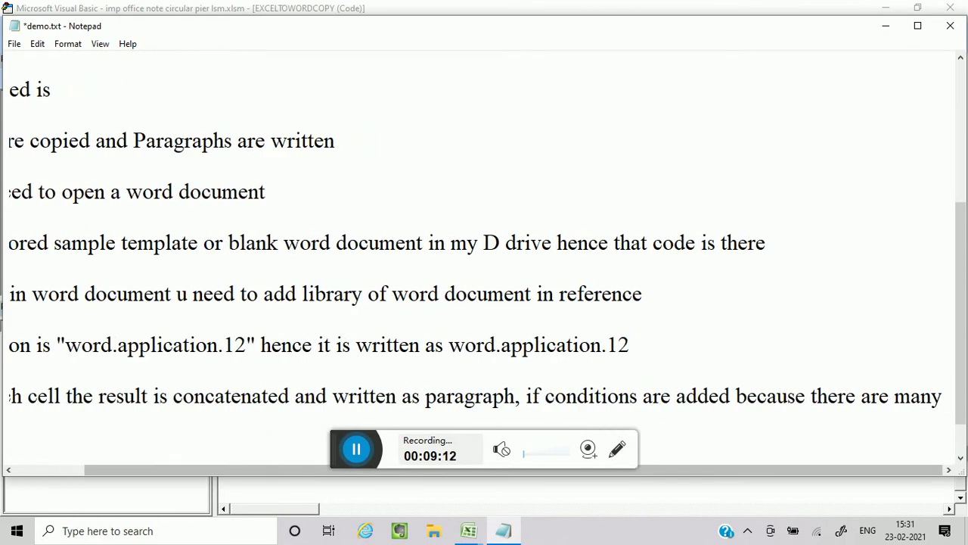
{"action": "type", "text": "bank "}
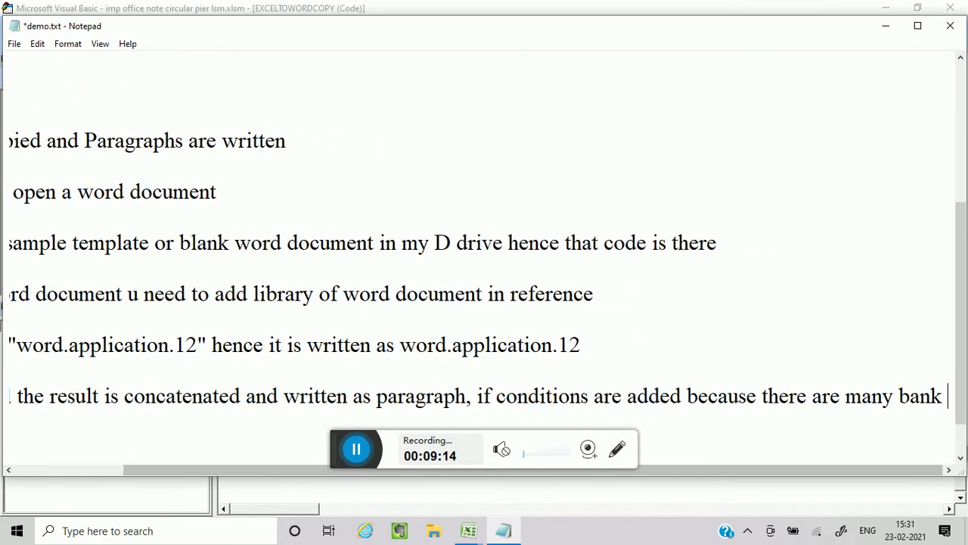
{"action": "type", "text": "cells and "}
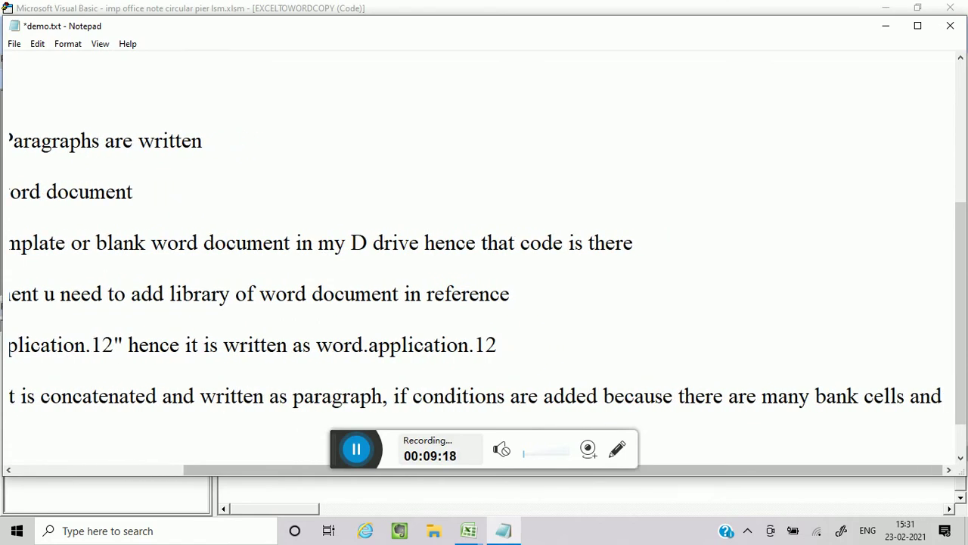
{"action": "type", "text": "each"}
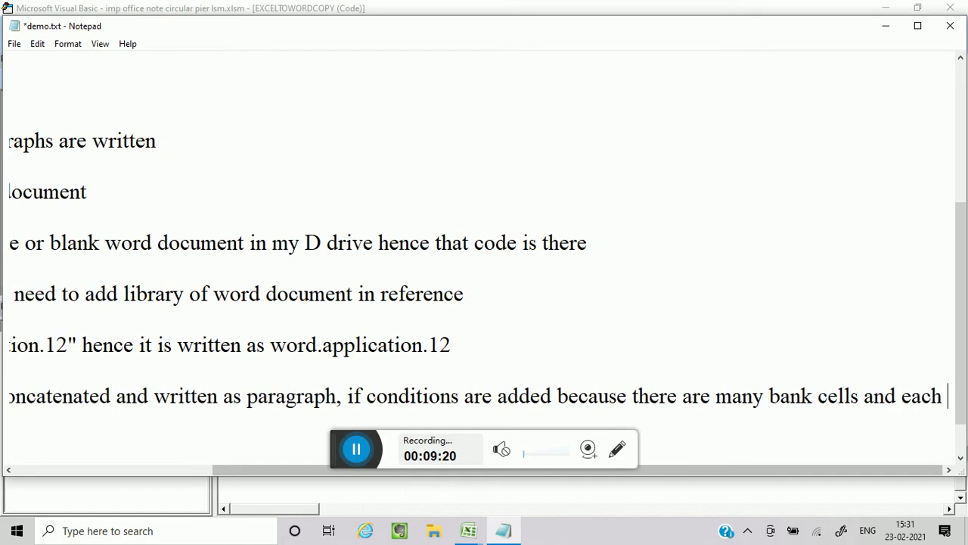
{"action": "type", "text": " bank c"}
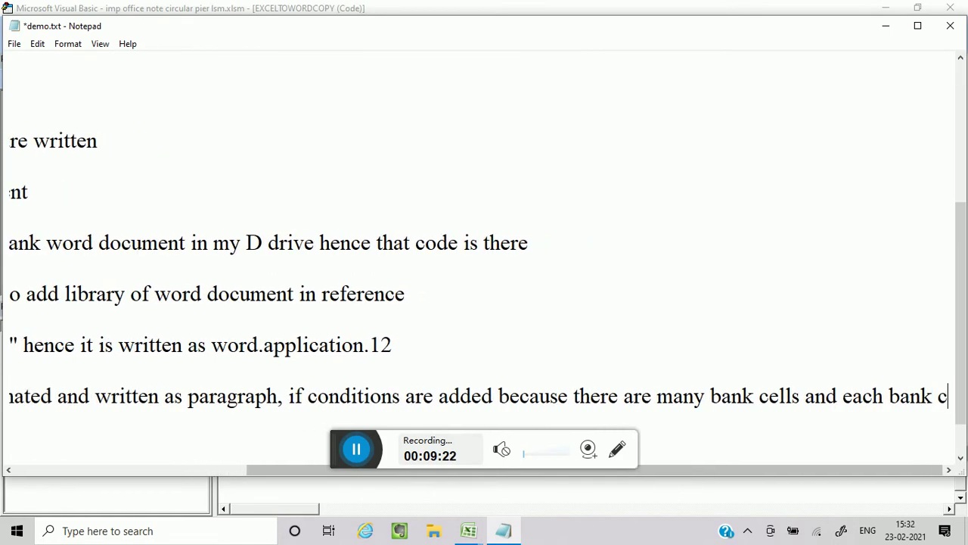
{"action": "type", "text": "ell ca"}
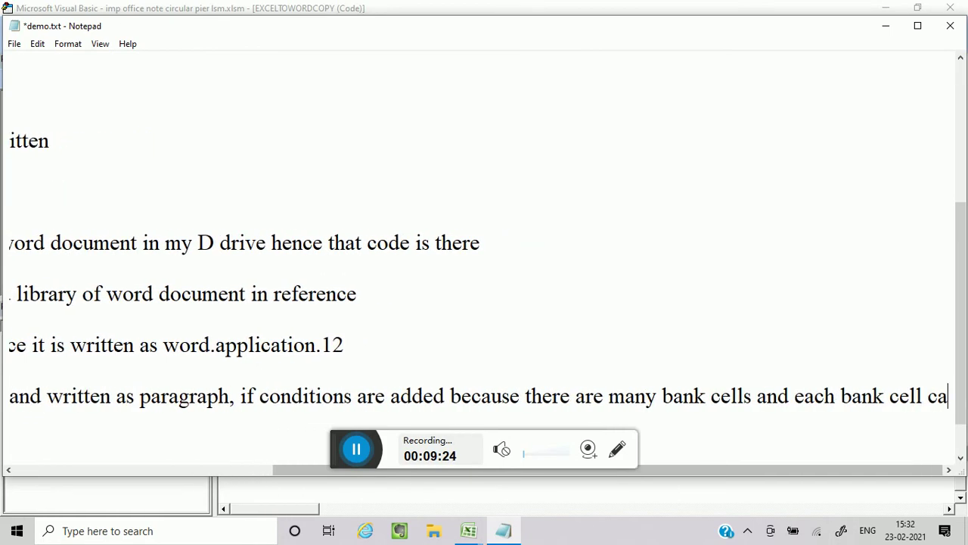
{"action": "type", "text": "n inse"}
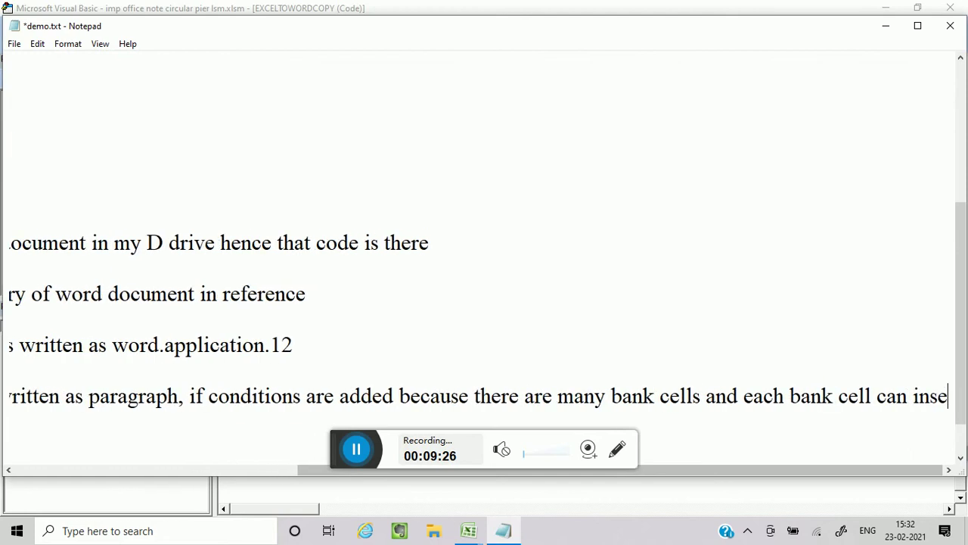
{"action": "type", "text": "rt a "}
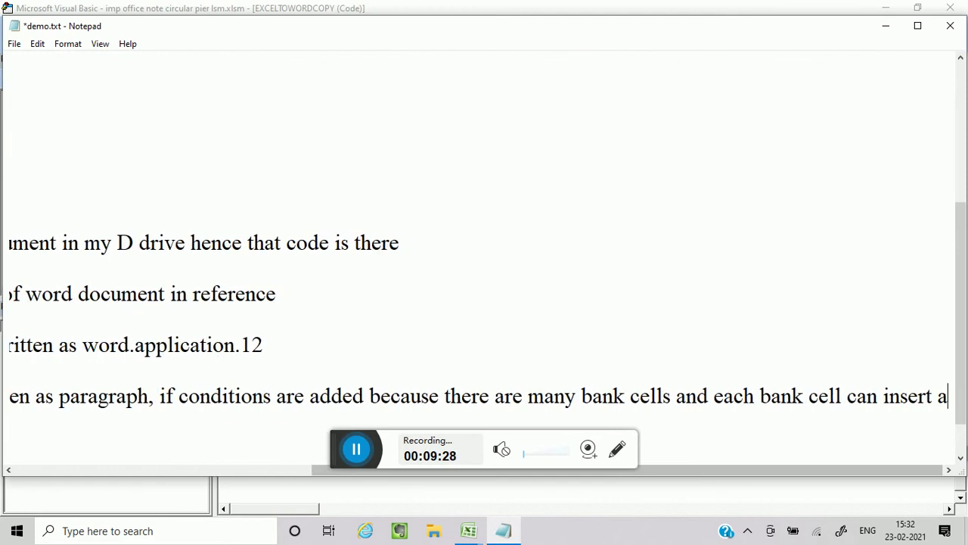
{"action": "type", "text": "row"}
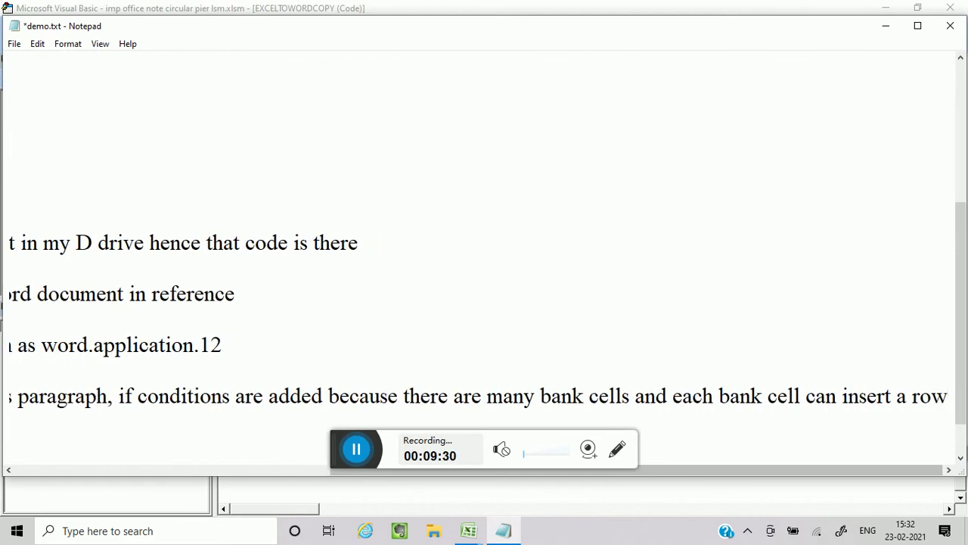
{"action": "type", "text": " in wo"}
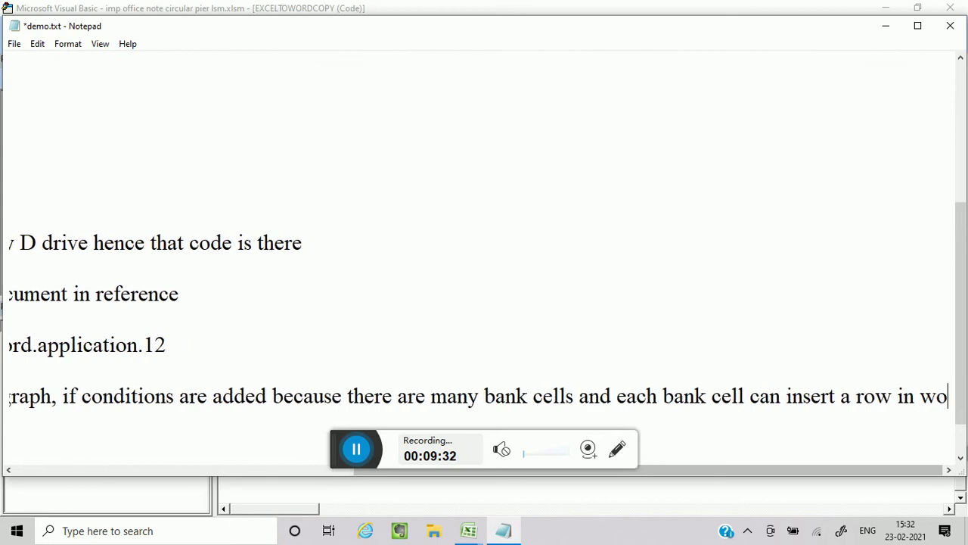
{"action": "type", "text": "rd docum"}
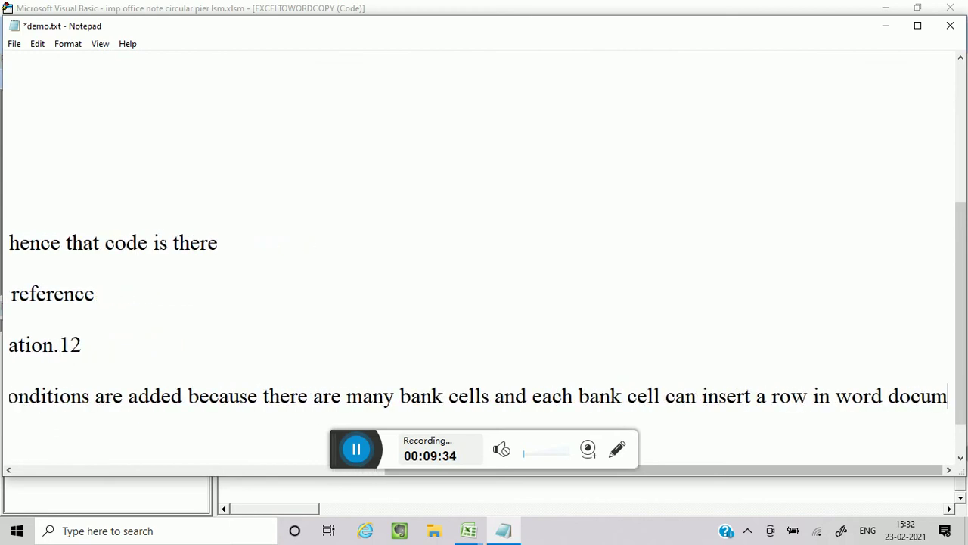
{"action": "type", "text": "ent"}
{"action": "key", "text": "Return"}
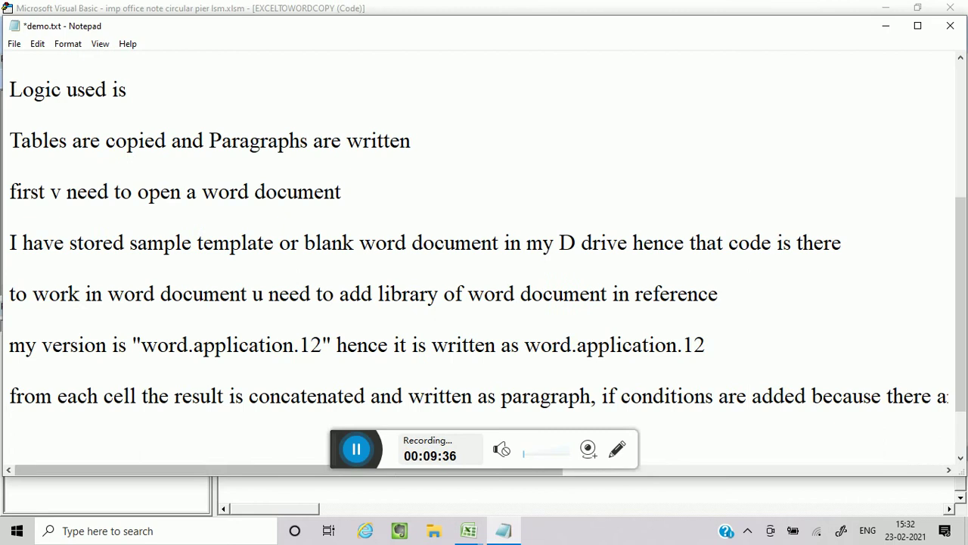
{"action": "key", "text": "Return"}
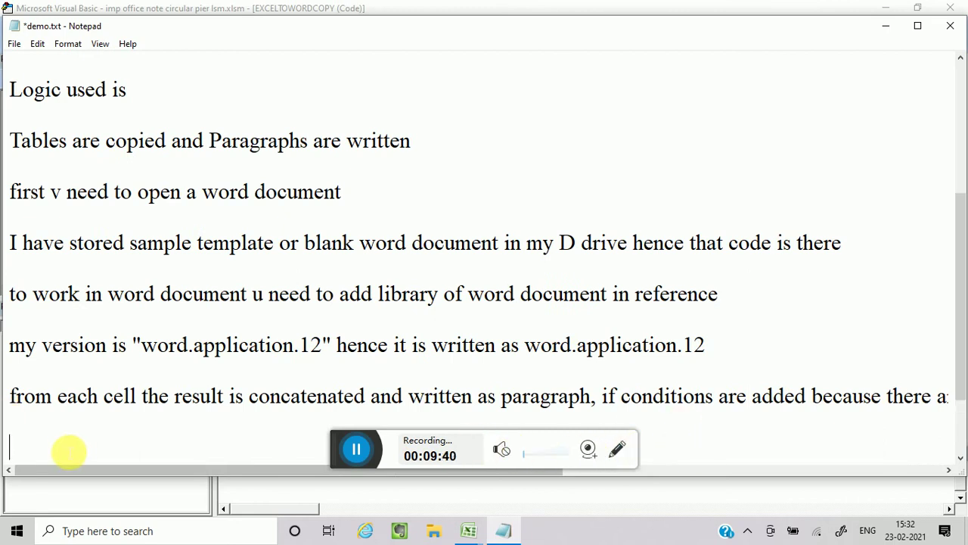
Write 'hence goto is used to skip' followed by two blank lines
{"action": "type", "text": "hence "}
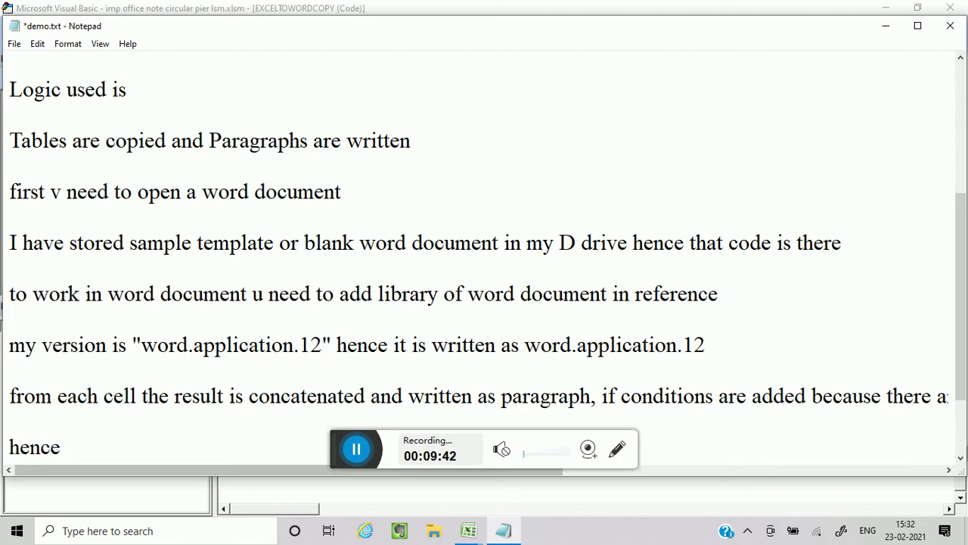
{"action": "type", "text": "goto is "}
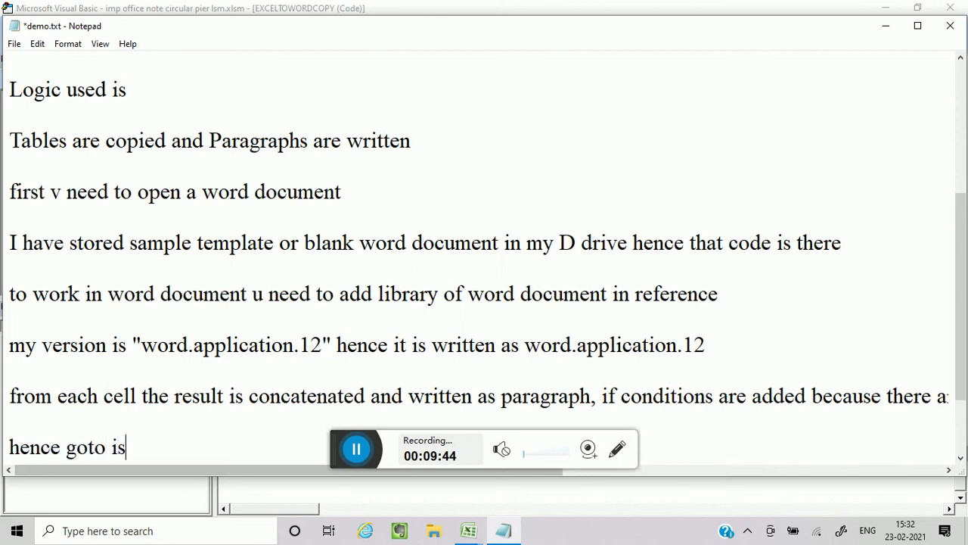
{"action": "type", "text": "used "}
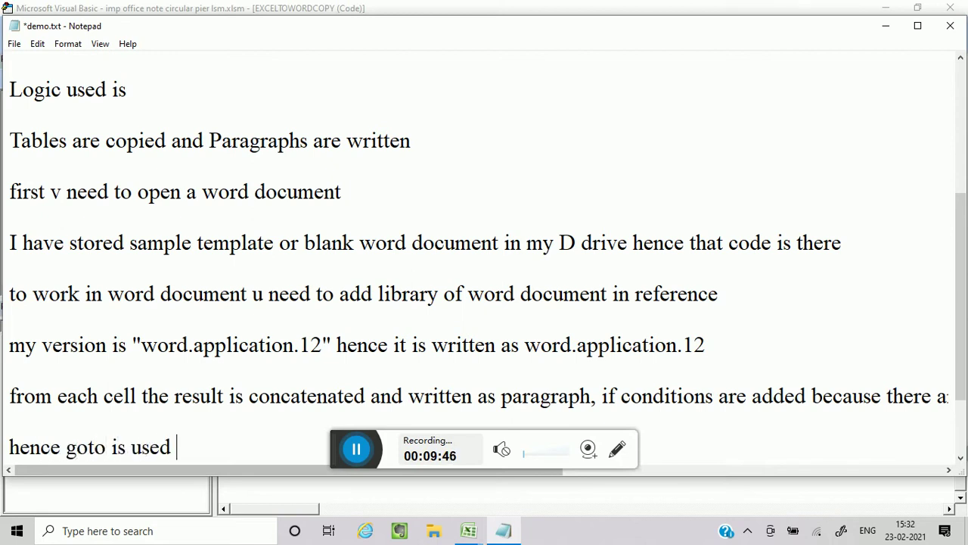
{"action": "type", "text": "to s"}
{"action": "type", "text": "kip"}
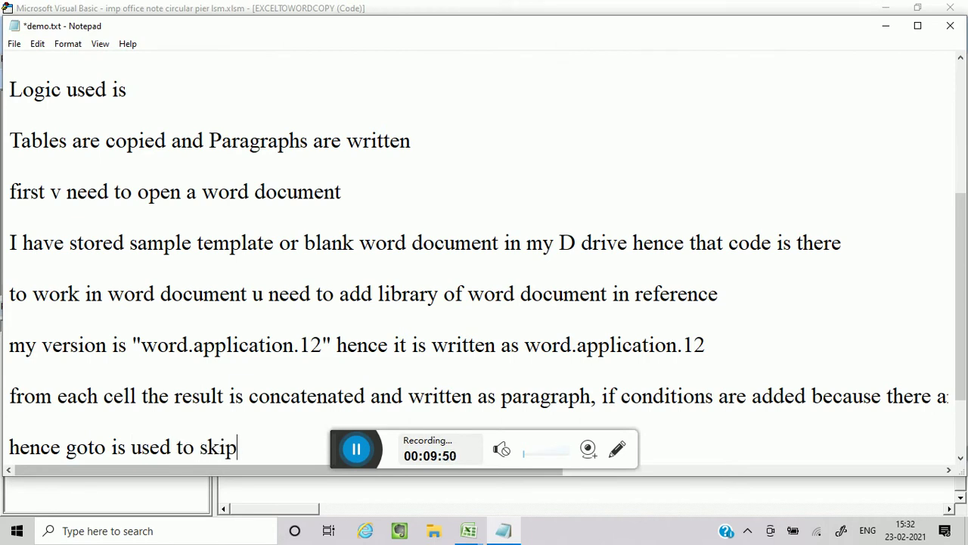
{"action": "key", "text": "Return"}
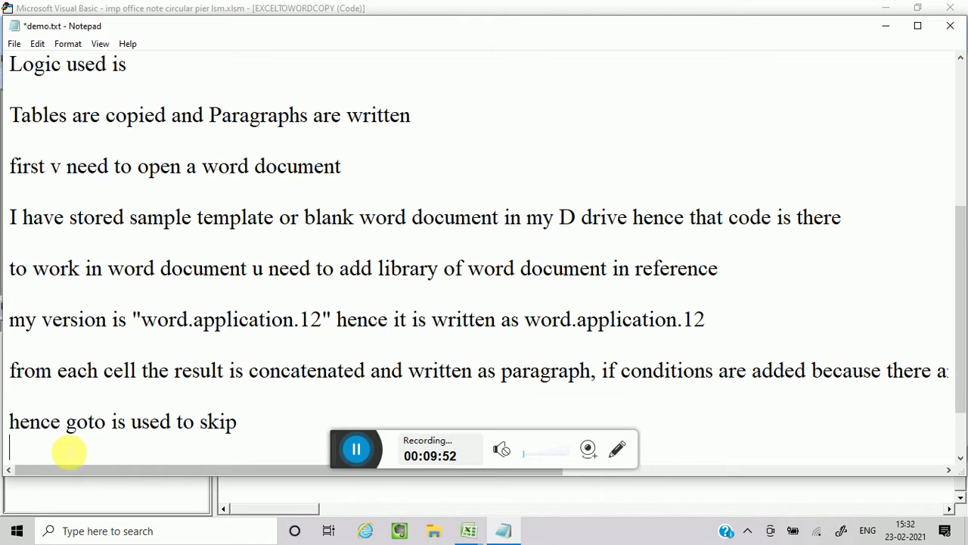
{"action": "key", "text": "Return"}
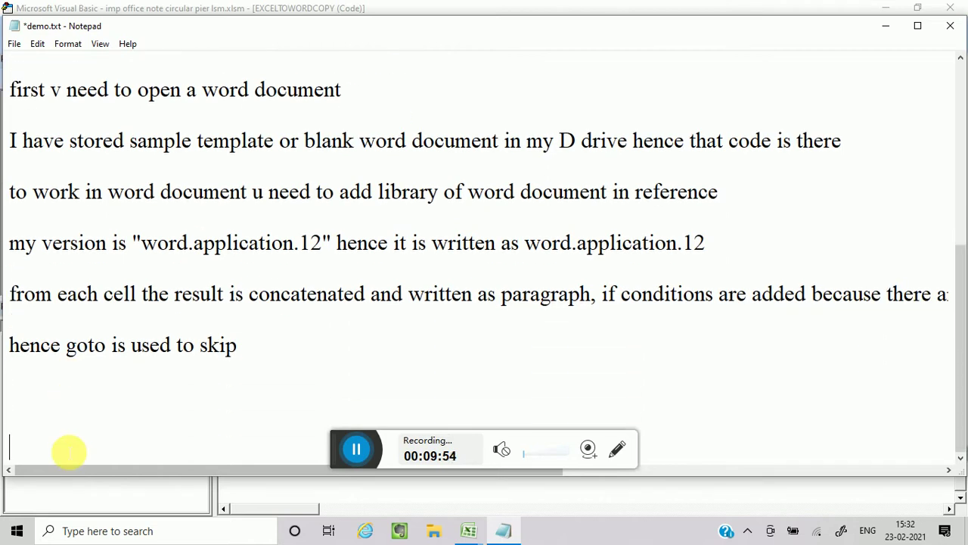
{"action": "left_click", "coordinate": [32, 386]}
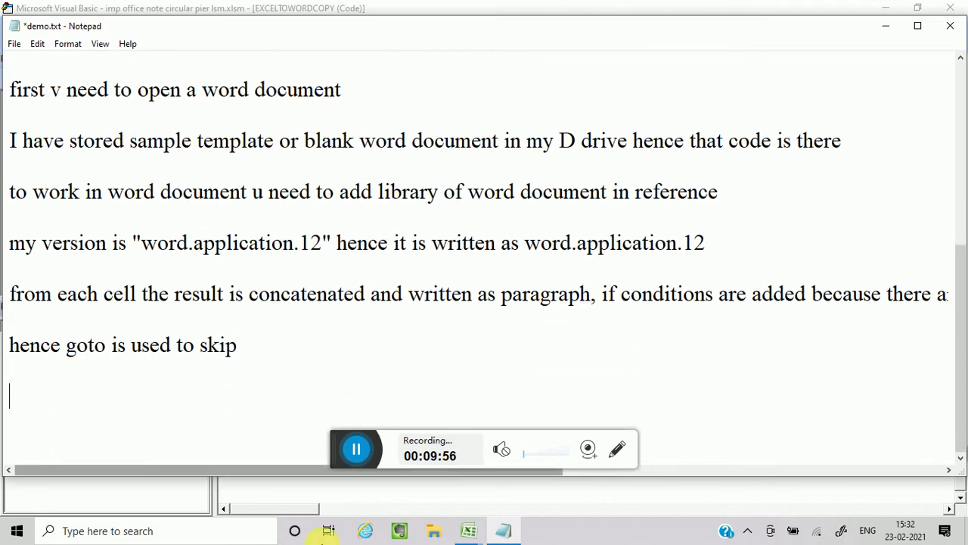
Point out the GoTo yogi jump, its yogi label, and the line moving to the document end
{"action": "mouse_move", "coordinate": [468, 531]}
{"action": "left_click", "coordinate": [520, 486]}
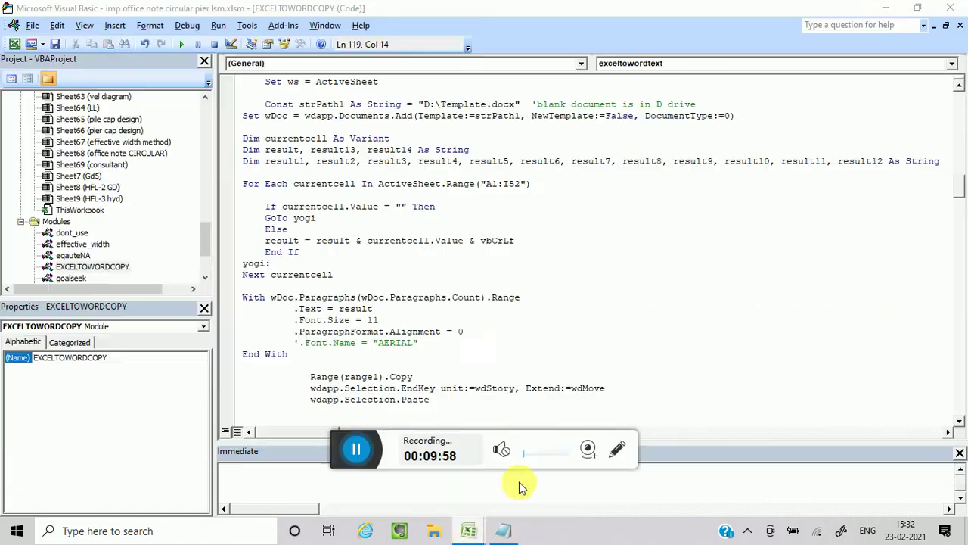
{"action": "mouse_move", "coordinate": [300, 252]}
{"action": "left_mouse_down"}
{"action": "mouse_move", "coordinate": [265, 252]}
{"action": "mouse_move", "coordinate": [271, 275]}
{"action": "mouse_move", "coordinate": [317, 275]}
{"action": "mouse_move", "coordinate": [242, 264]}
{"action": "left_mouse_up"}
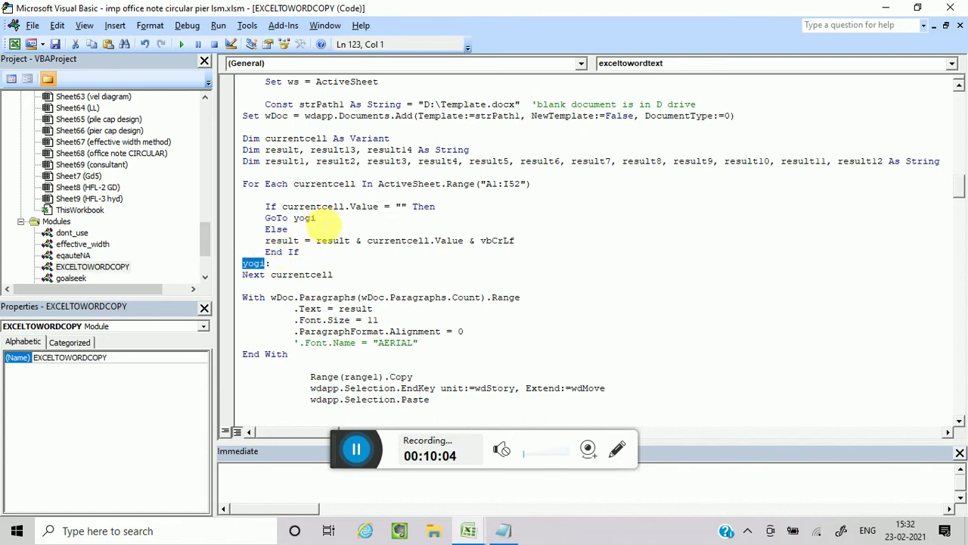
{"action": "left_click", "coordinate": [316, 218]}
{"action": "scroll", "coordinate": [329, 243], "scroll_direction": "down", "scroll_amount": 1}
{"action": "scroll", "coordinate": [340, 250], "scroll_direction": "down", "scroll_amount": 1}
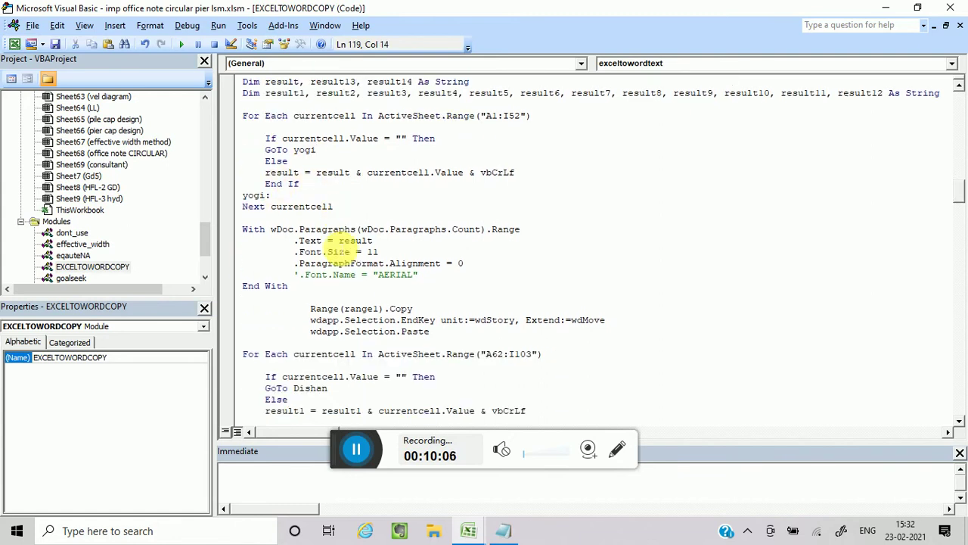
{"action": "scroll", "coordinate": [340, 250], "scroll_direction": "down", "scroll_amount": 1}
{"action": "scroll", "coordinate": [352, 257], "scroll_direction": "down", "scroll_amount": 1}
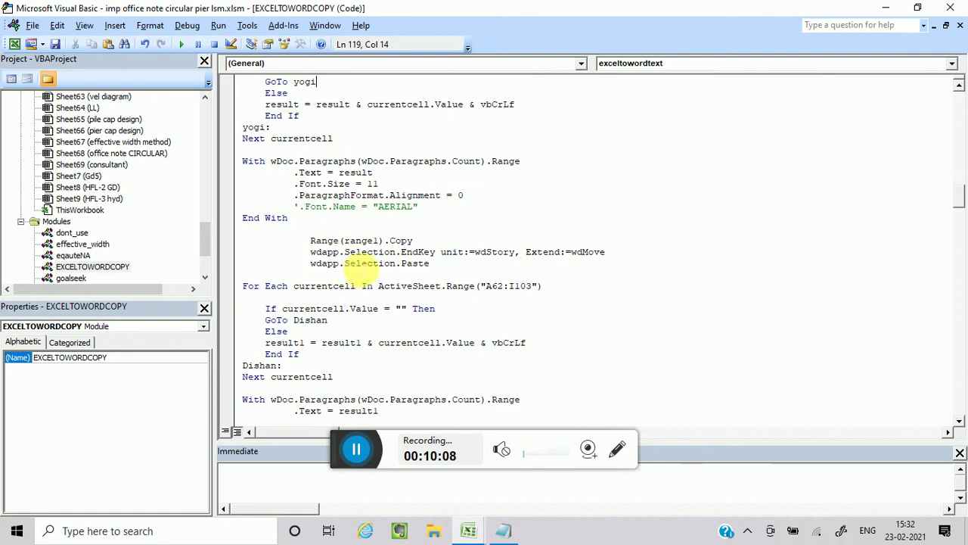
{"action": "left_click", "coordinate": [374, 252]}
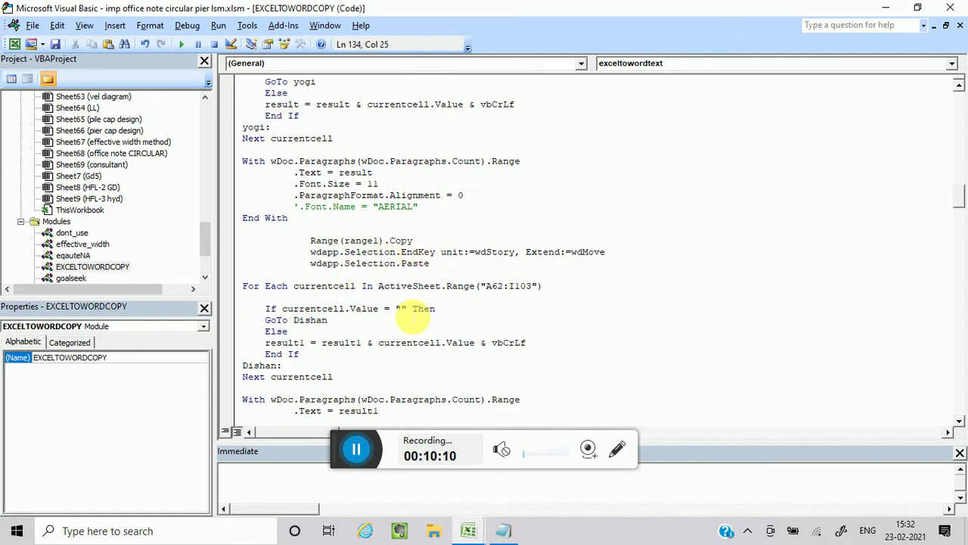
{"action": "left_click", "coordinate": [504, 533]}
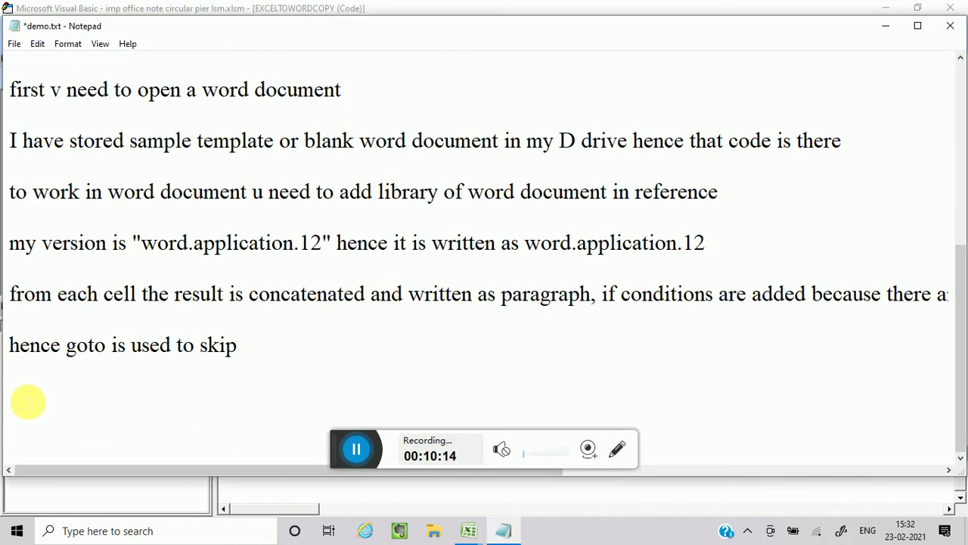
Add the line 'Tables are just copied and pasted' at the end of demo.txt
{"action": "left_click", "coordinate": [30, 394]}
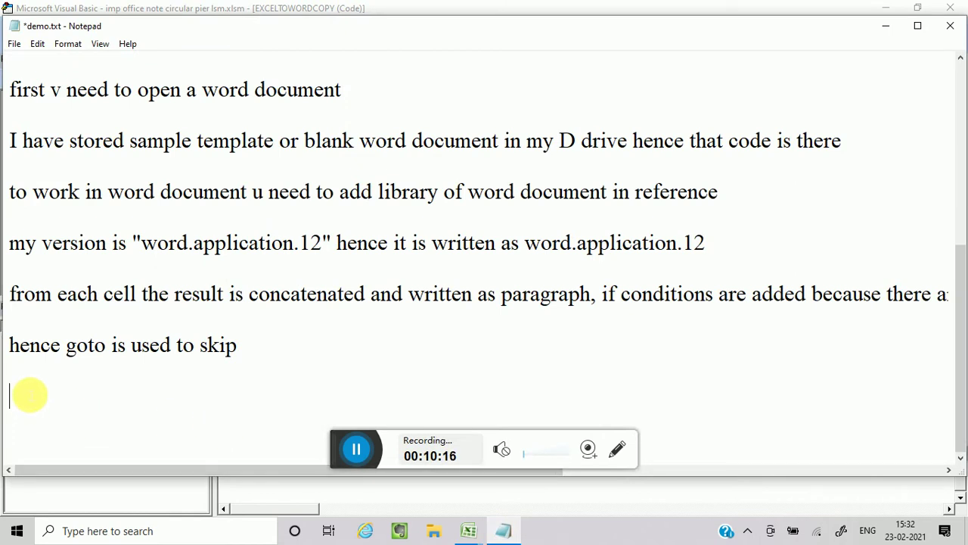
{"action": "type", "text": "Ta"}
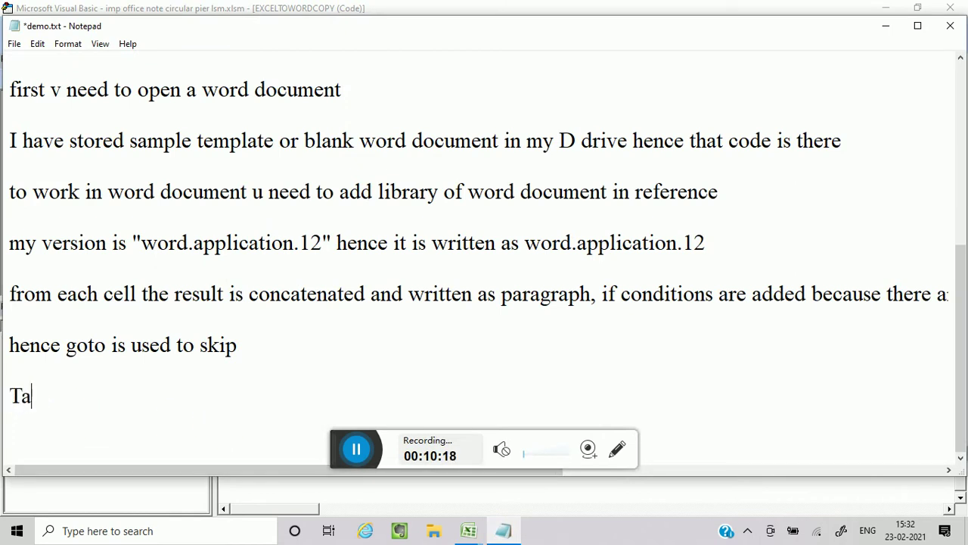
{"action": "type", "text": "bles ar"}
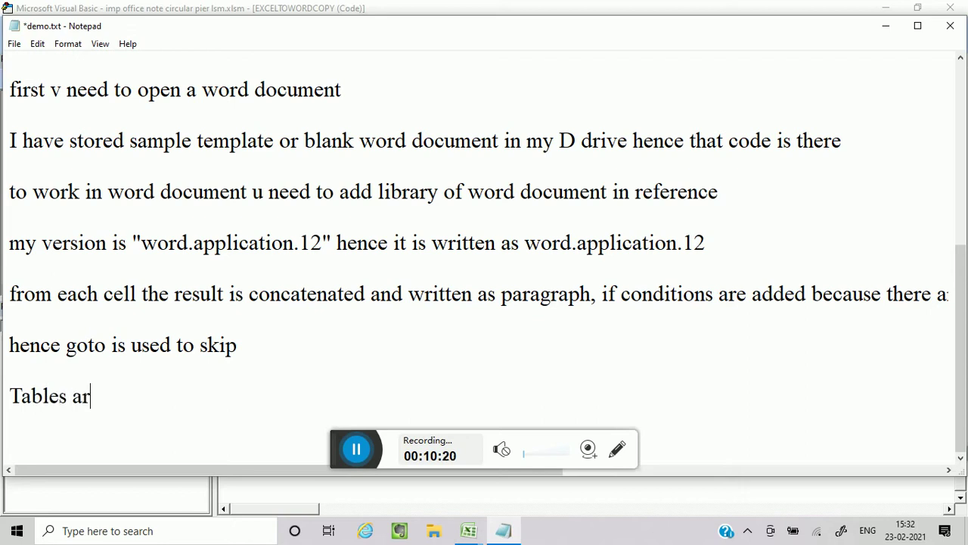
{"action": "type", "text": "e just "}
{"action": "type", "text": "copied"}
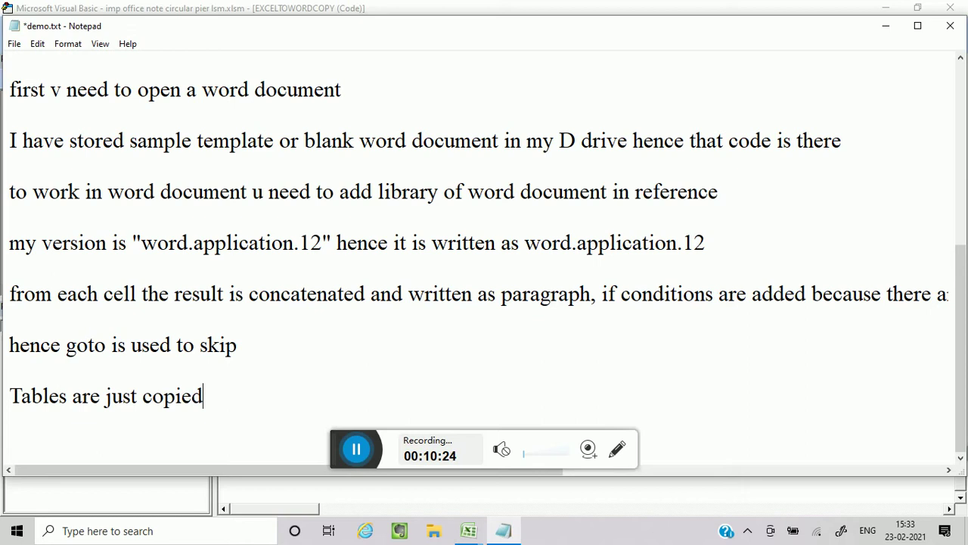
{"action": "type", "text": " and p"}
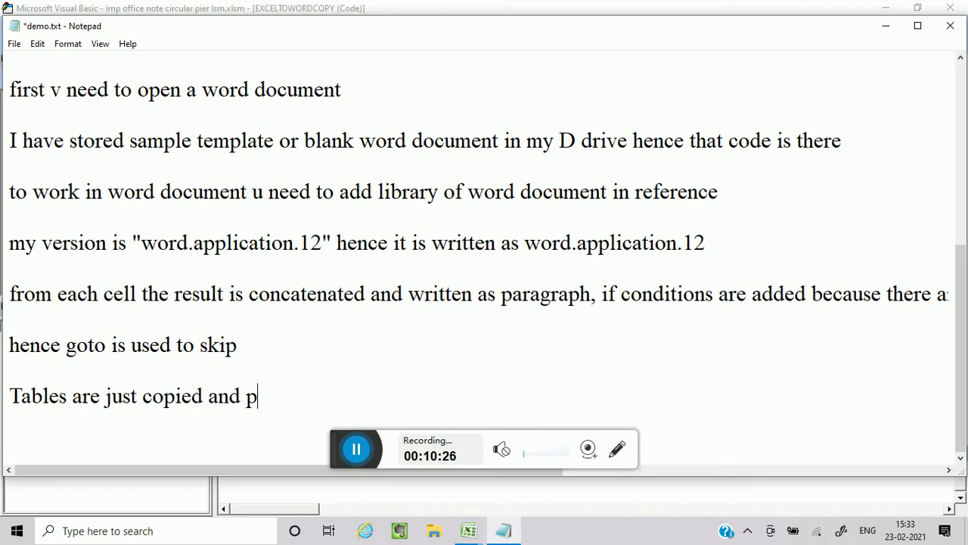
{"action": "type", "text": "asted"}
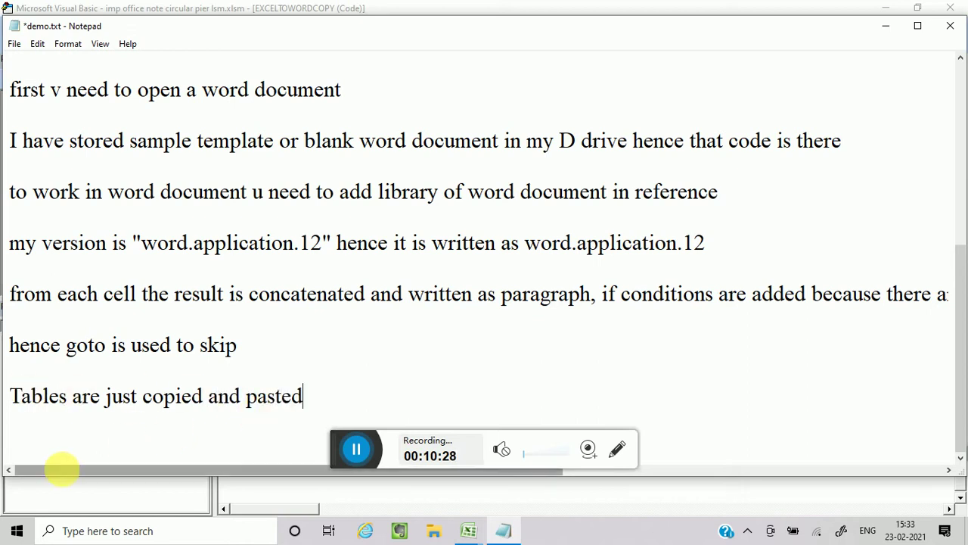
In the VBA editor, select the Range(range1).Copy line and scroll up to Sub exceltowordtext's start
{"action": "mouse_move", "coordinate": [471, 530]}
{"action": "left_click", "coordinate": [548, 492]}
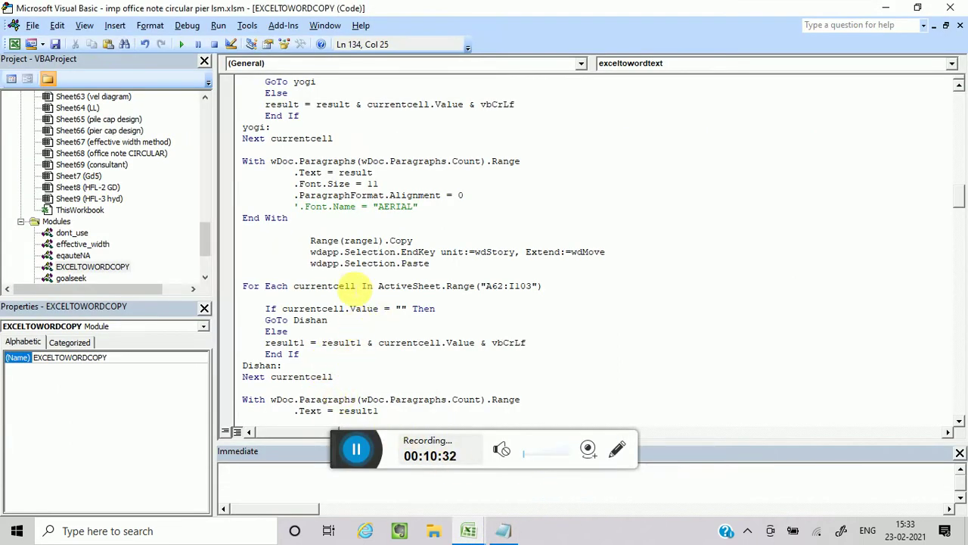
{"action": "left_click_drag", "start_coordinate": [308, 241], "coordinate": [432, 241]}
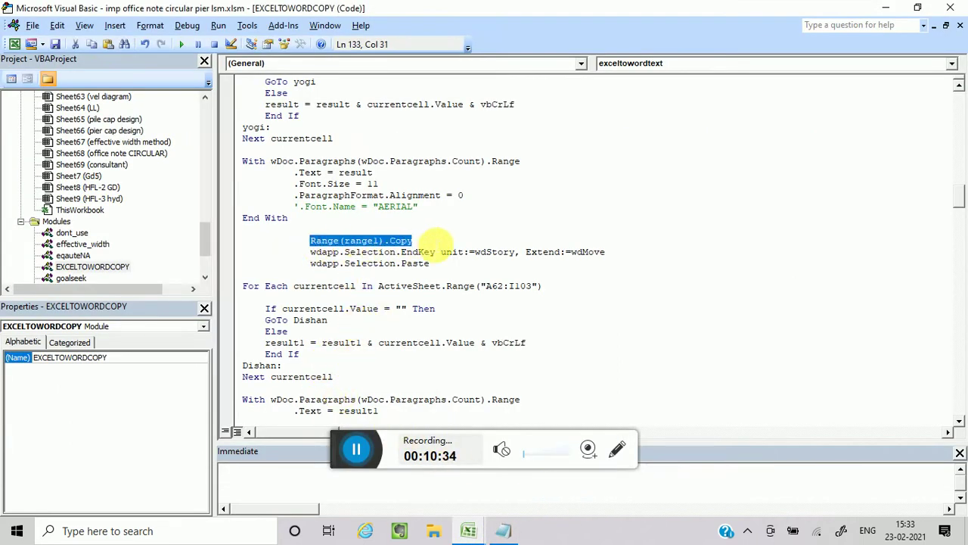
{"action": "scroll", "coordinate": [454, 256], "scroll_direction": "up", "scroll_amount": 2}
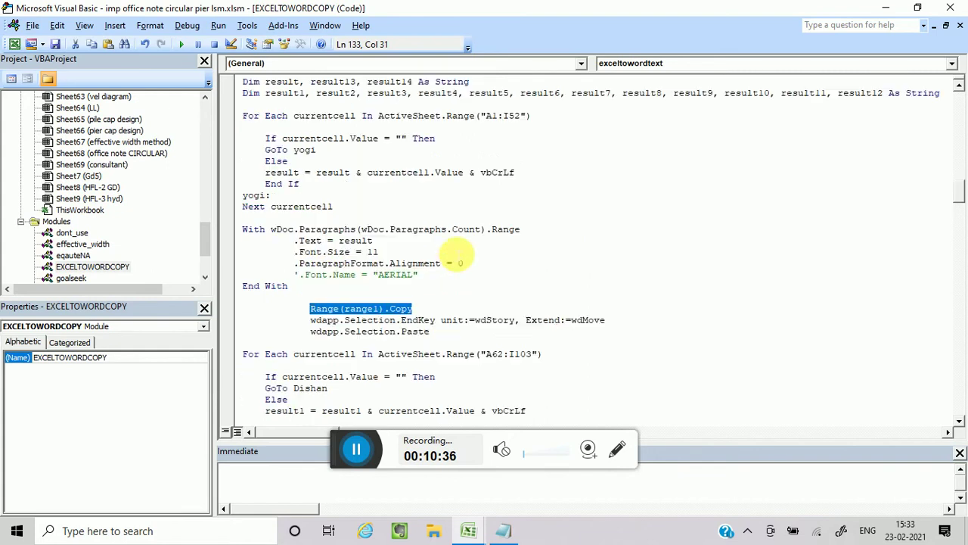
{"action": "scroll", "coordinate": [459, 257], "scroll_direction": "up", "scroll_amount": 3}
{"action": "scroll", "coordinate": [400, 130], "scroll_direction": "up", "scroll_amount": 5}
{"action": "scroll", "coordinate": [303, 181], "scroll_direction": "up", "scroll_amount": 4}
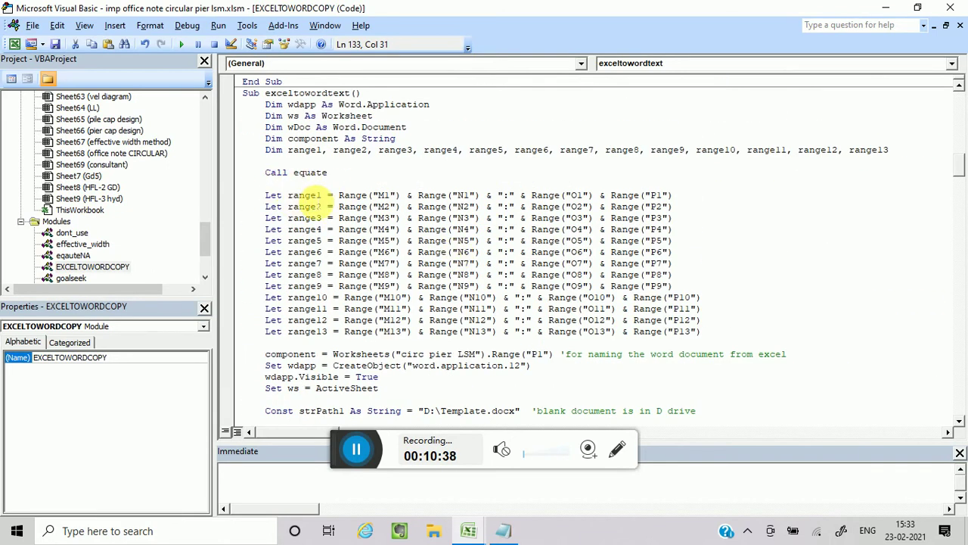
{"action": "left_click", "coordinate": [501, 533]}
Add the note 'i have tried to keep the range as dynamic range by using formulas'
{"action": "left_click", "coordinate": [335, 393]}
{"action": "key", "text": "Return"}
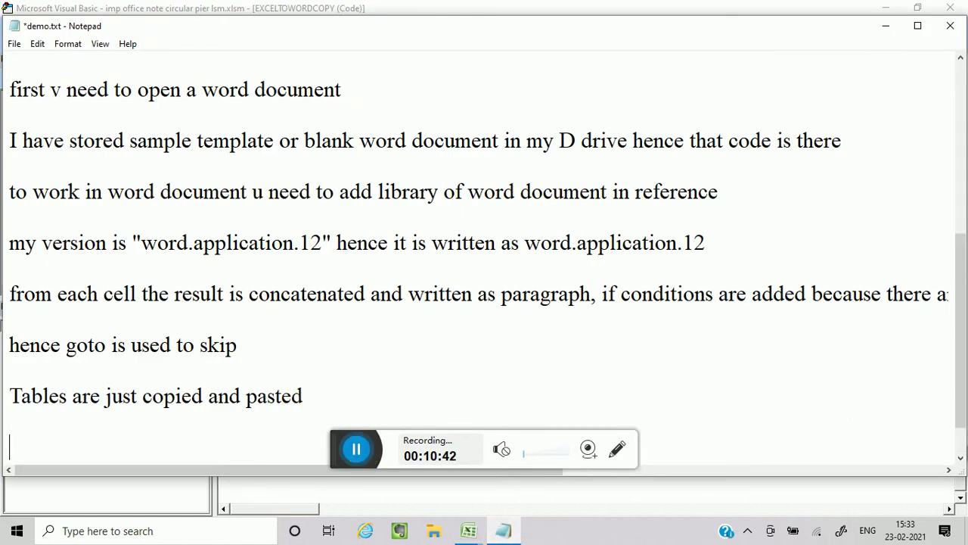
{"action": "type", "text": "ihave trie"}
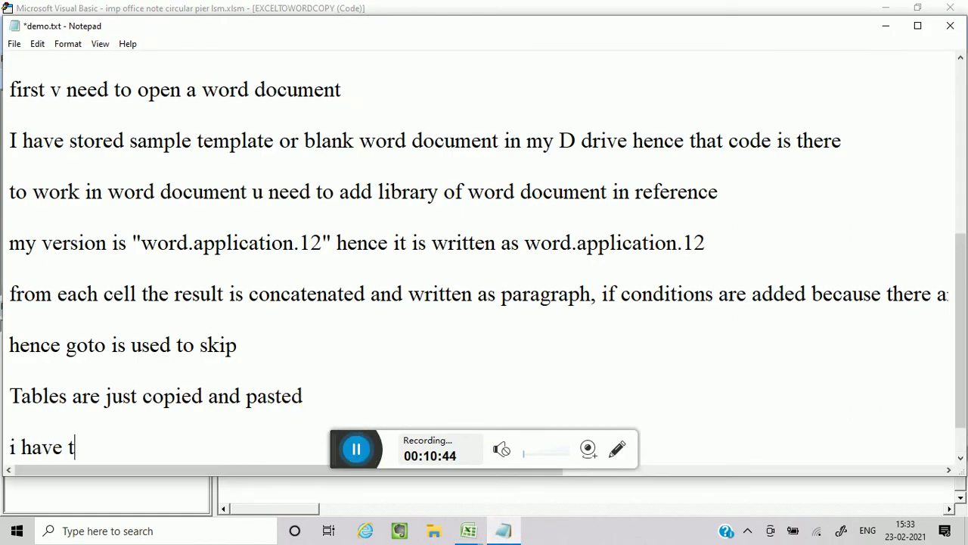
{"action": "type", "text": "d to"}
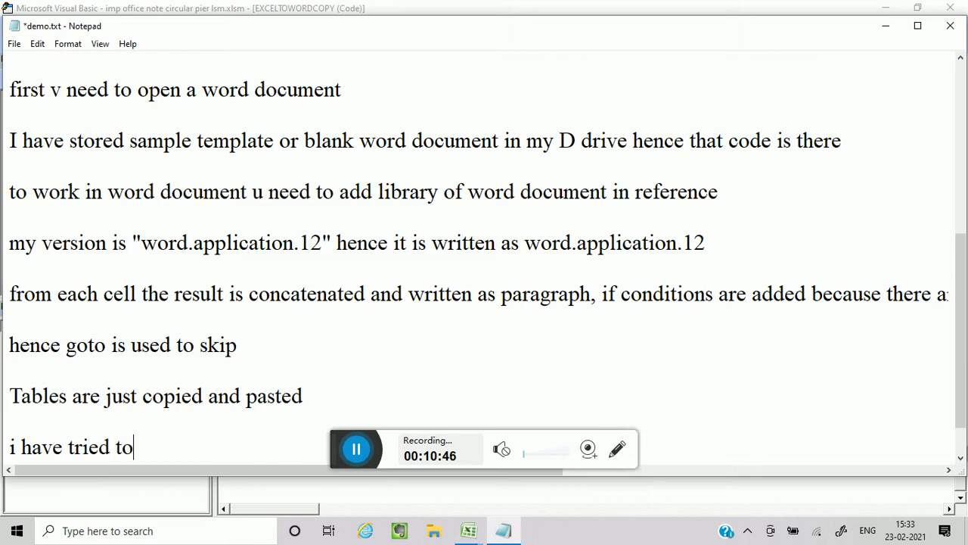
{"action": "type", "text": " keep th"}
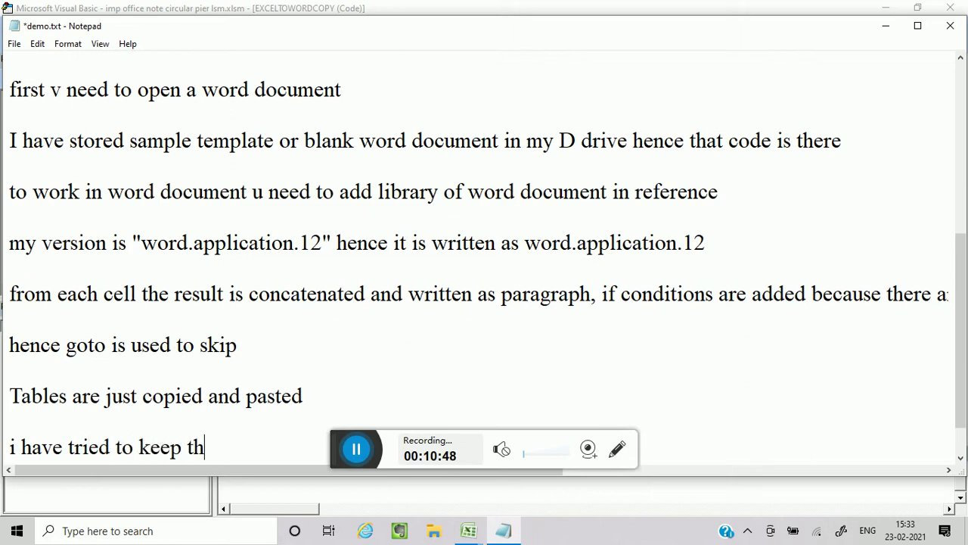
{"action": "type", "text": "e range a"}
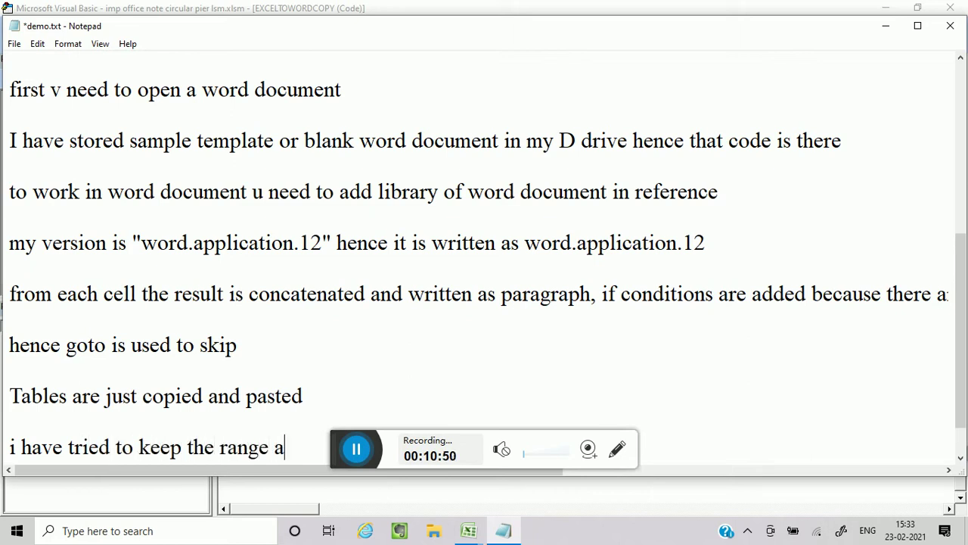
{"action": "type", "text": "s dyn"}
{"action": "type", "text": "amic range"}
{"action": "scroll", "coordinate": [320, 399], "scroll_direction": "down", "scroll_amount": 1}
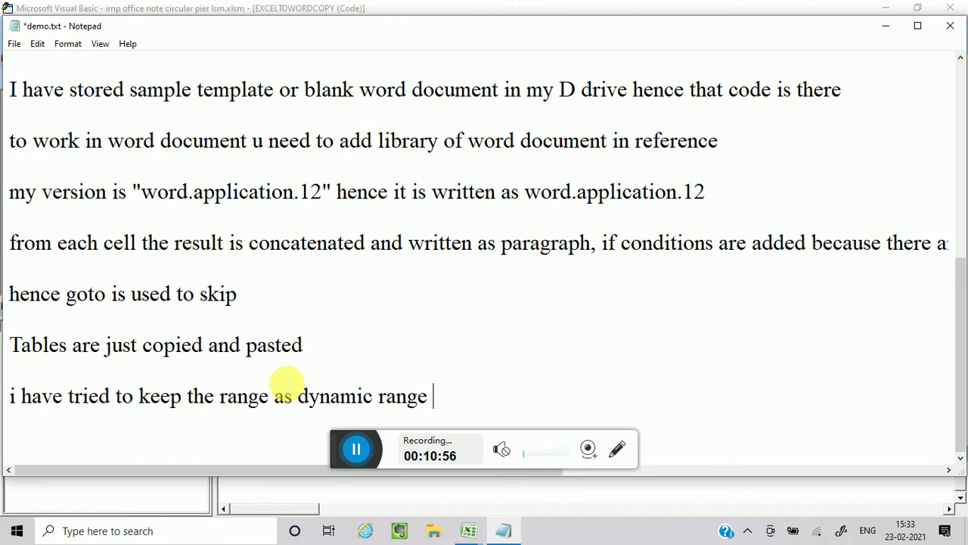
{"action": "type", "text": "by us"}
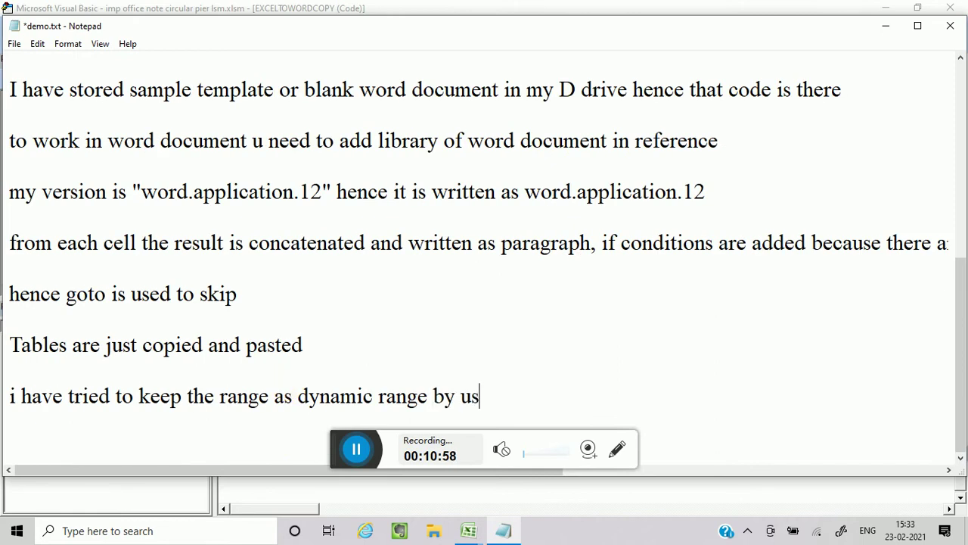
{"action": "type", "text": "ing formu"}
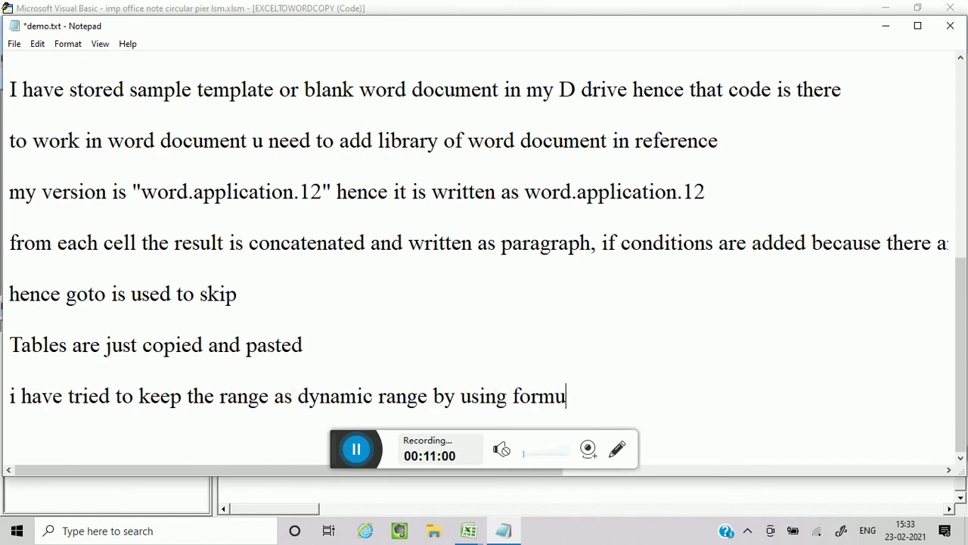
{"action": "type", "text": "las"}
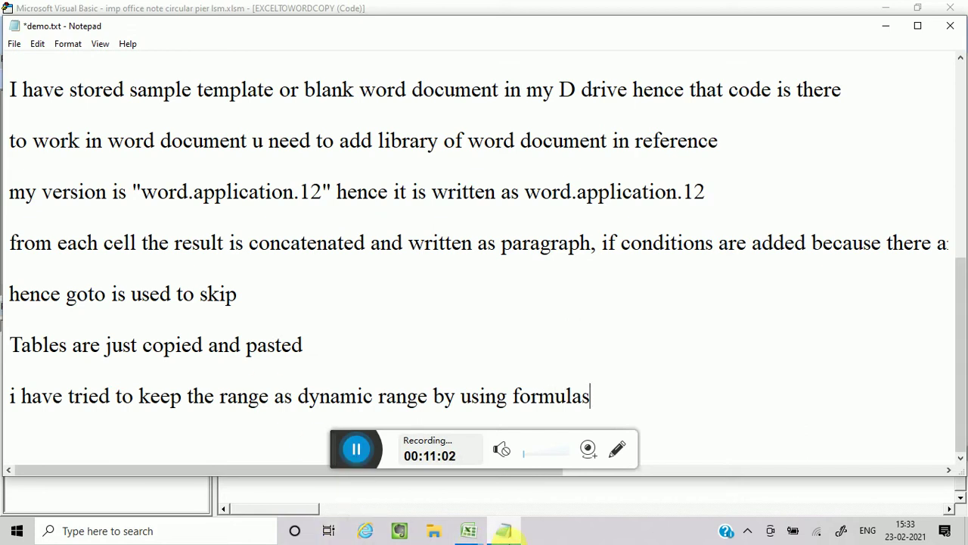
{"action": "mouse_move", "coordinate": [484, 534]}
{"action": "left_click", "coordinate": [521, 502]}
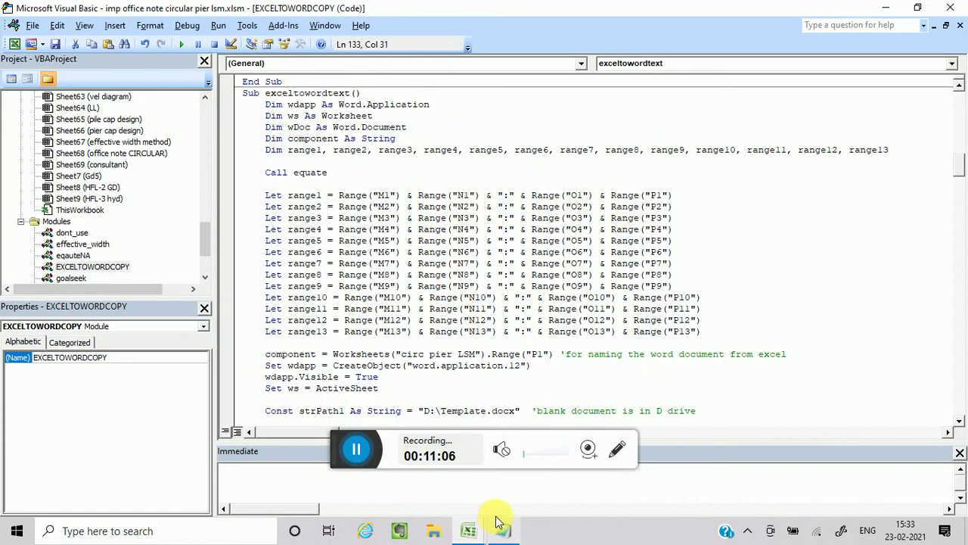
In the office note workbook, check the SUBSTITUTE/ADDRESS and ROW formulas in cells M1:P2
{"action": "mouse_move", "coordinate": [460, 530]}
{"action": "left_click", "coordinate": [379, 479]}
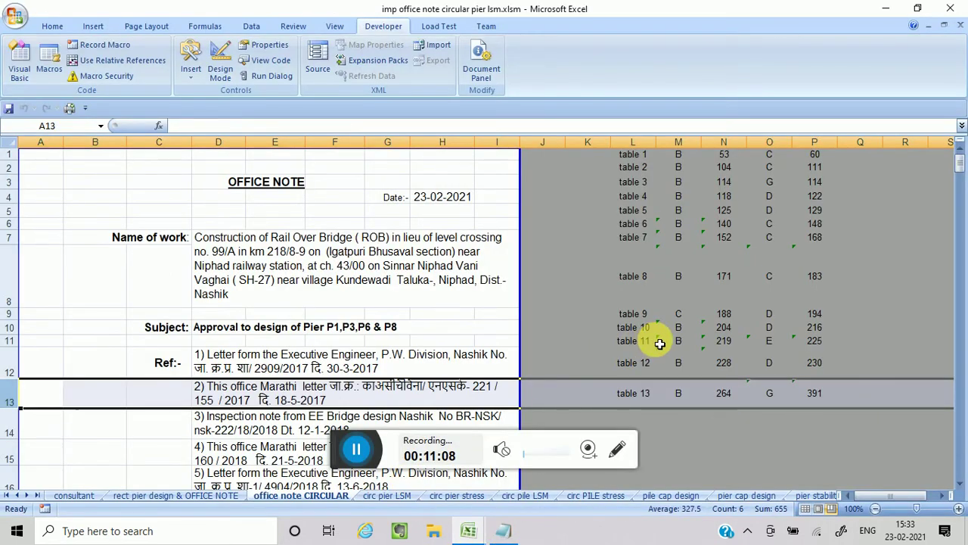
{"action": "left_click", "coordinate": [679, 154]}
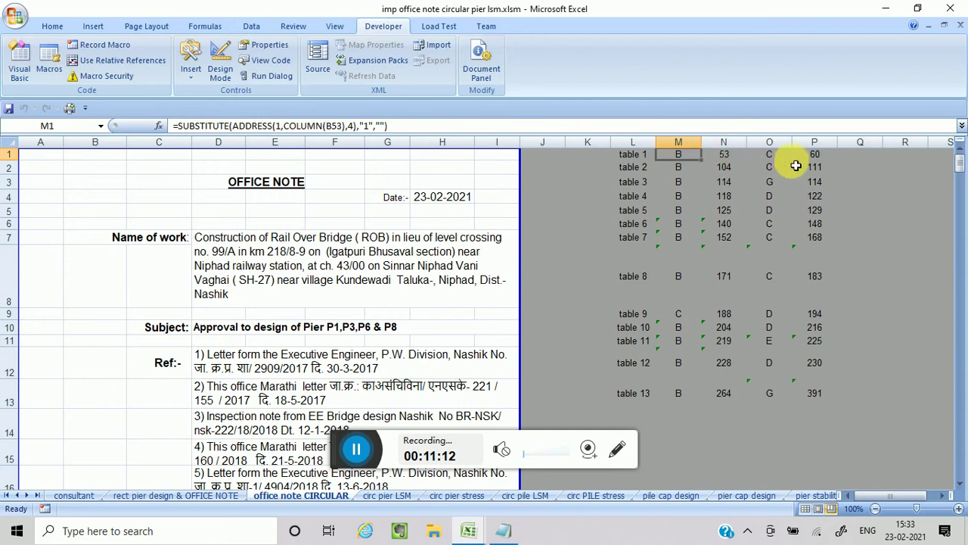
{"action": "left_click", "coordinate": [731, 155]}
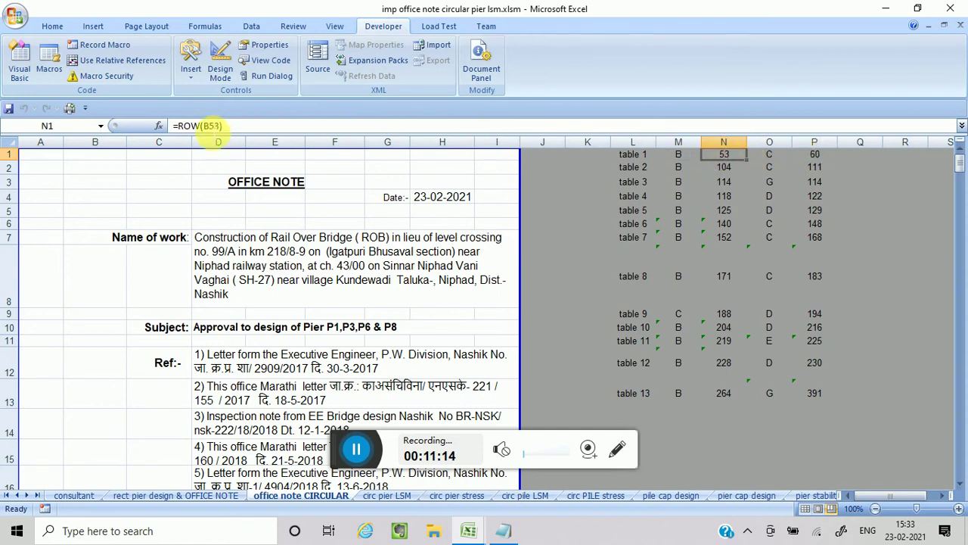
{"action": "left_click", "coordinate": [787, 155]}
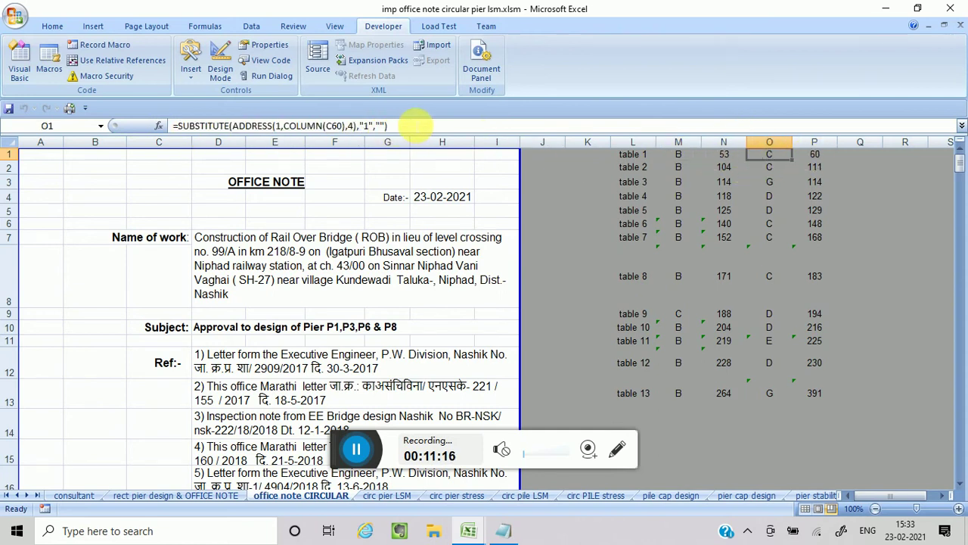
{"action": "left_click", "coordinate": [817, 156]}
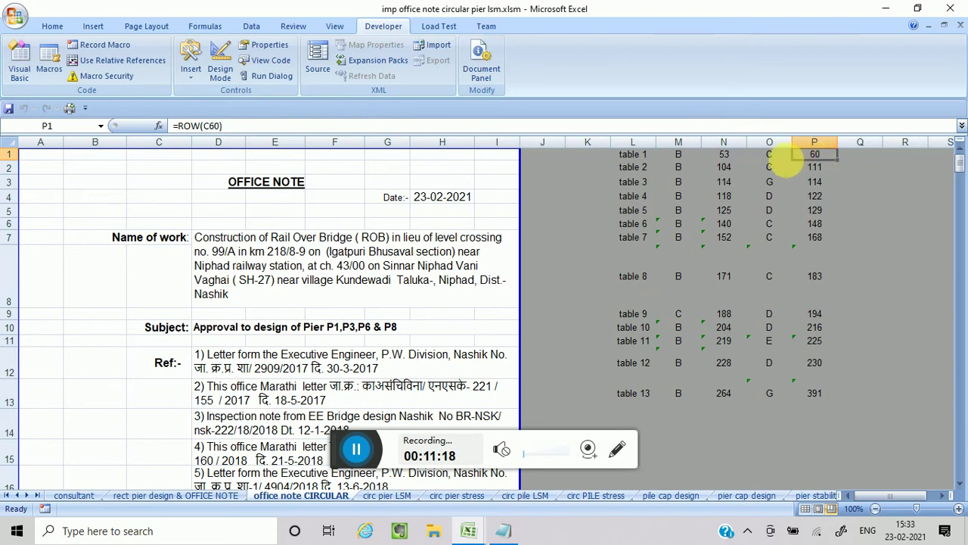
{"action": "left_click", "coordinate": [694, 169]}
{"action": "left_click", "coordinate": [726, 167]}
{"action": "left_click", "coordinate": [772, 167]}
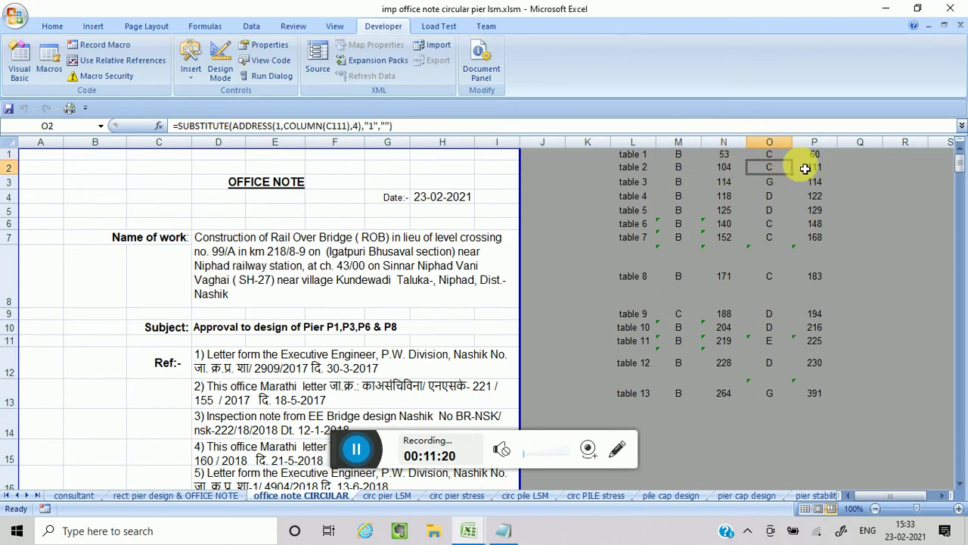
{"action": "left_click", "coordinate": [814, 166]}
{"action": "left_click", "coordinate": [503, 530]}
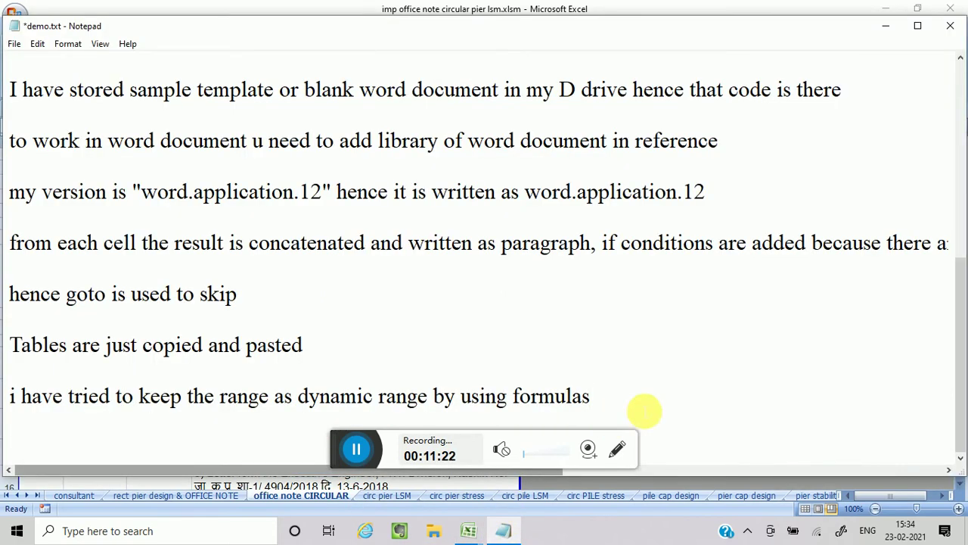
Add the note 'substitute and address function is used to get desired string and number to get the desired length'
{"action": "key", "text": "Return"}
{"action": "type", "text": "sub"}
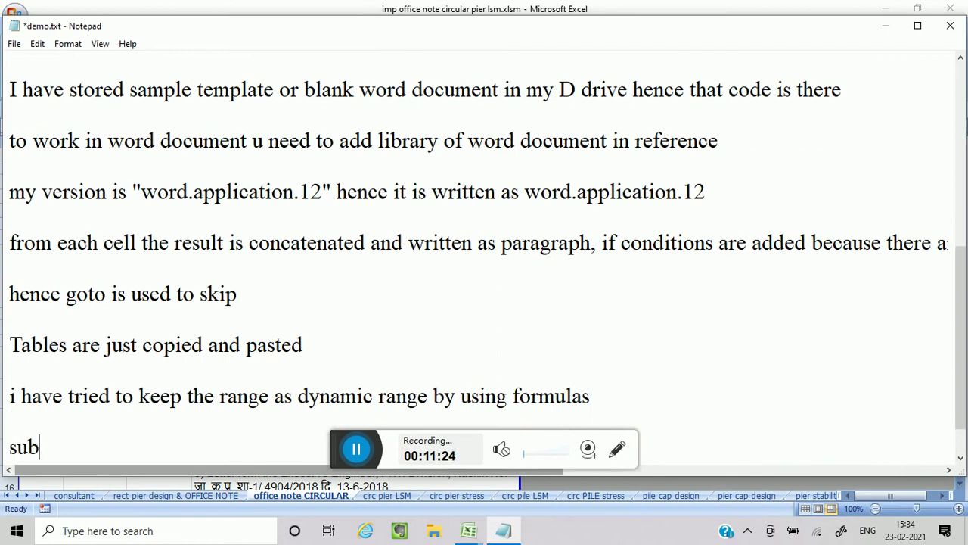
{"action": "type", "text": "stitu"}
{"action": "type", "text": "te and "}
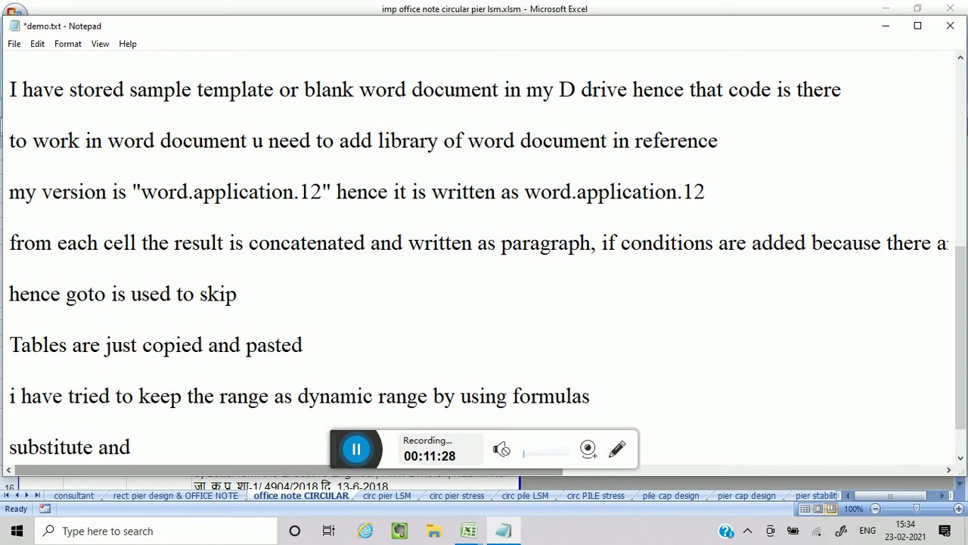
{"action": "type", "text": "address "}
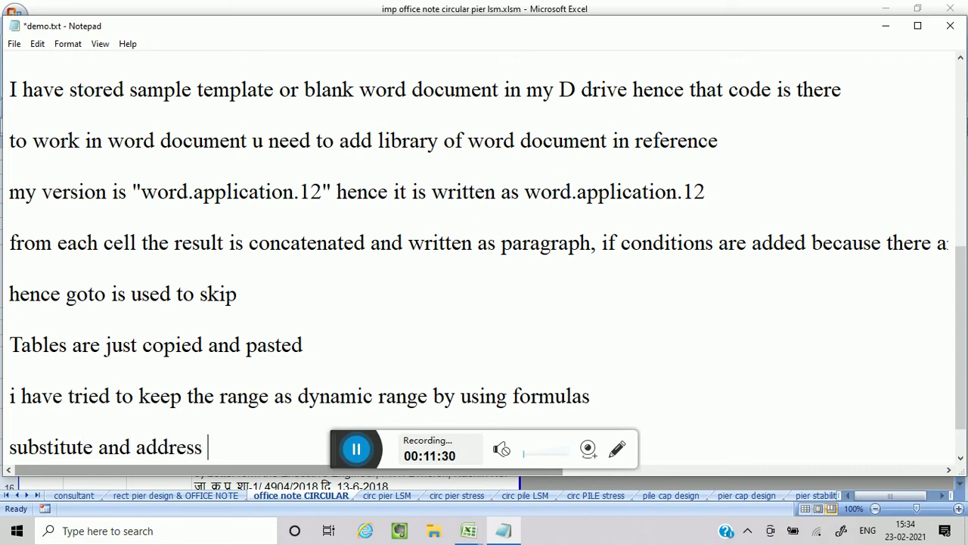
{"action": "type", "text": "func"}
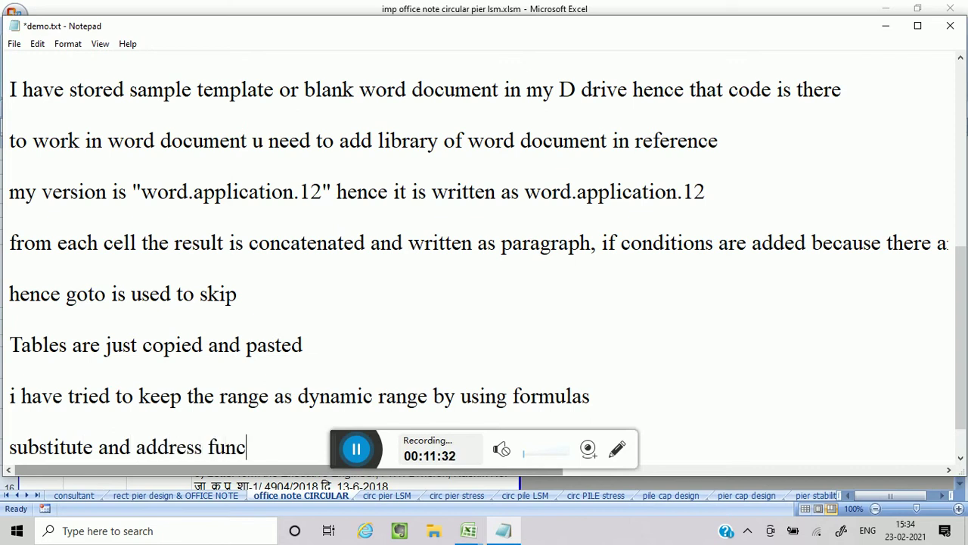
{"action": "type", "text": "tion"}
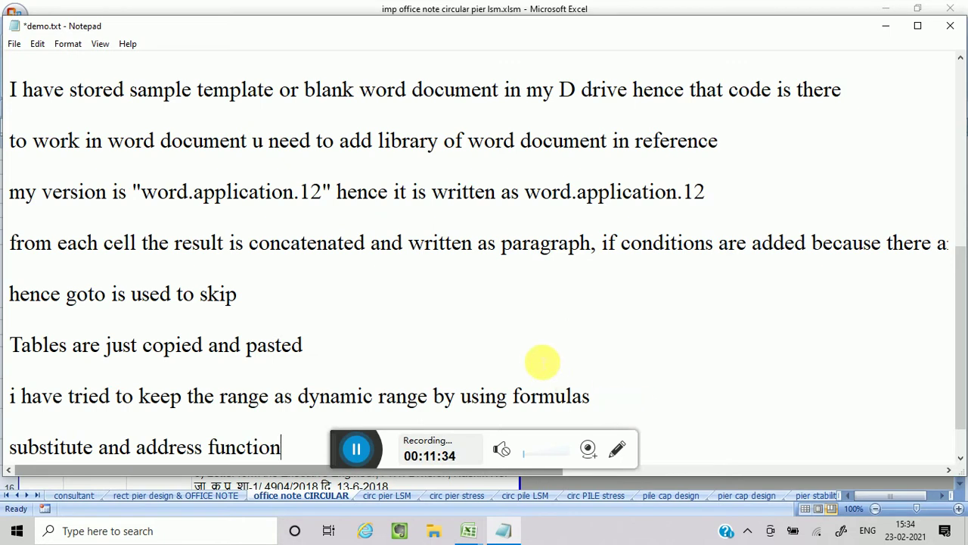
{"action": "scroll", "coordinate": [542, 363], "scroll_direction": "down", "scroll_amount": 1}
{"action": "type", "text": "i"}
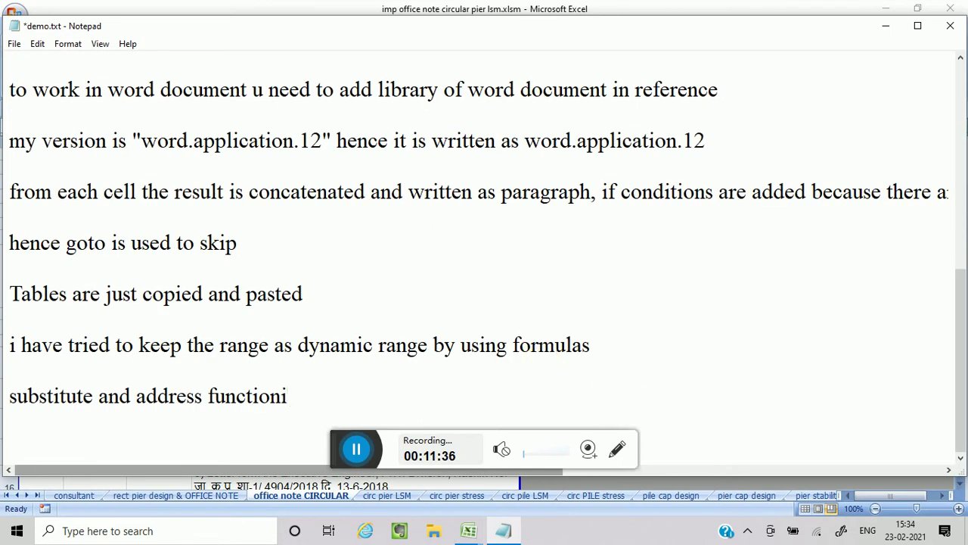
{"action": "type", "text": "s u"}
{"action": "type", "text": "sed to ge"}
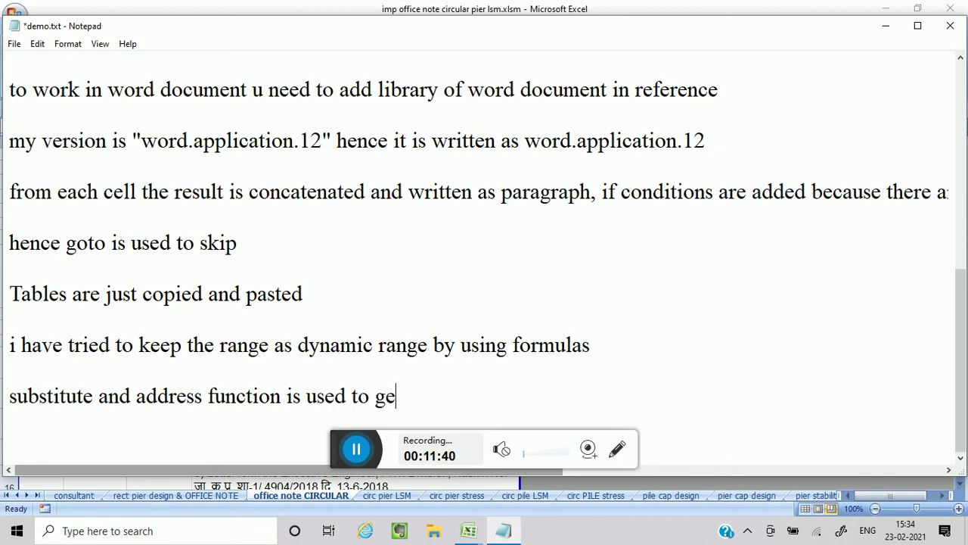
{"action": "type", "text": "t des"}
{"action": "type", "text": "ired "}
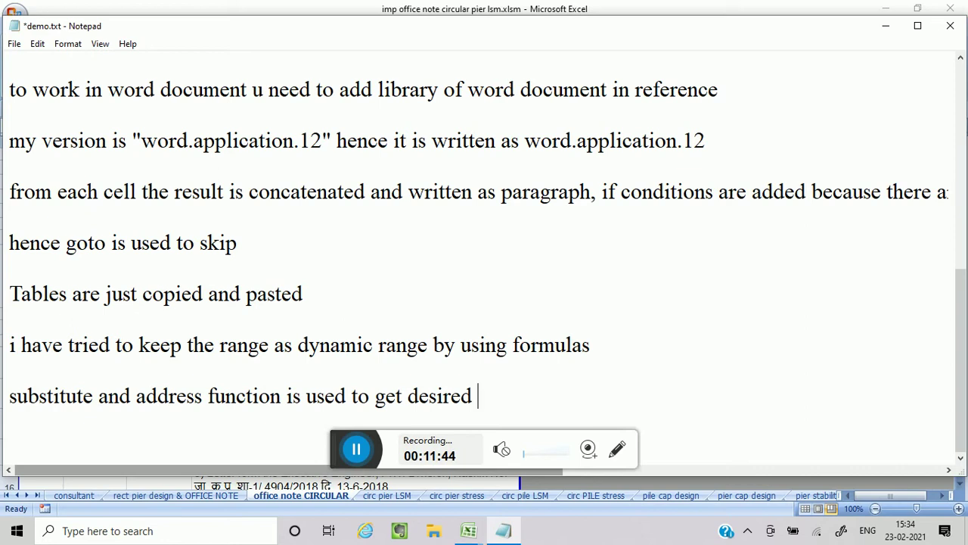
{"action": "type", "text": "string a"}
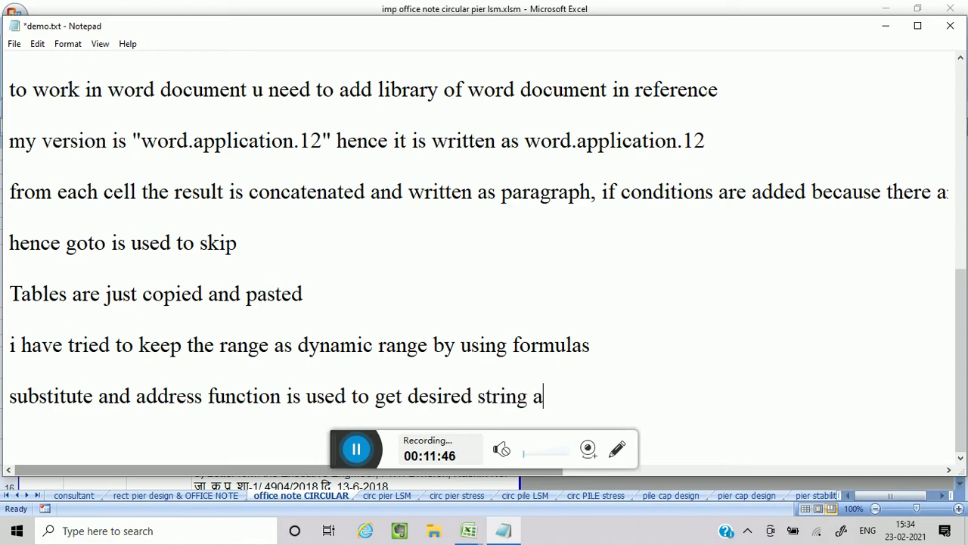
{"action": "type", "text": "nd numbe"}
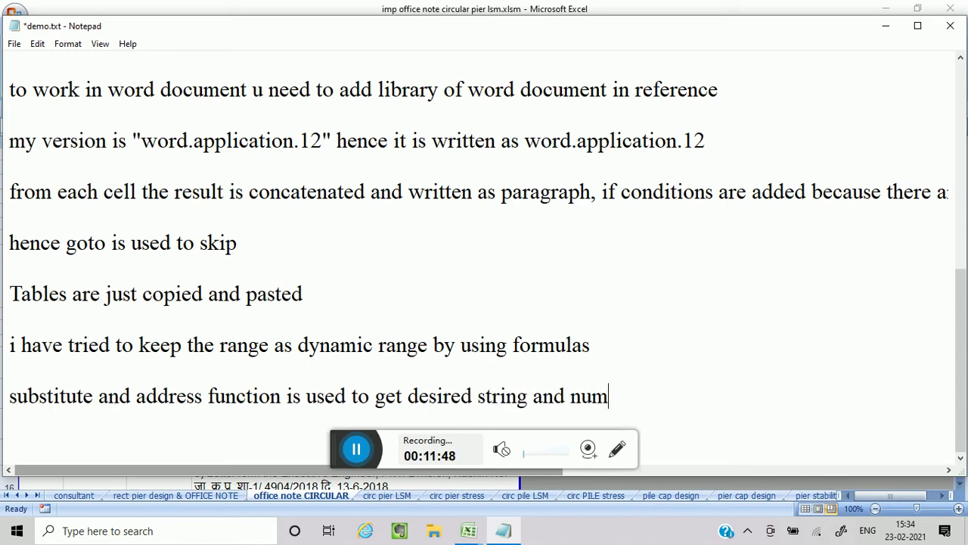
{"action": "type", "text": "r to "}
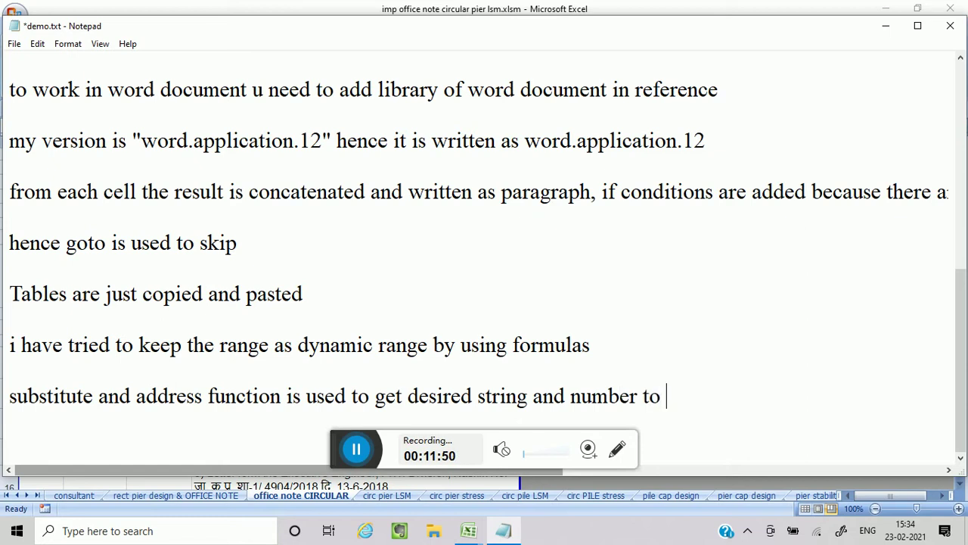
{"action": "type", "text": "get "}
{"action": "type", "text": "the desi"}
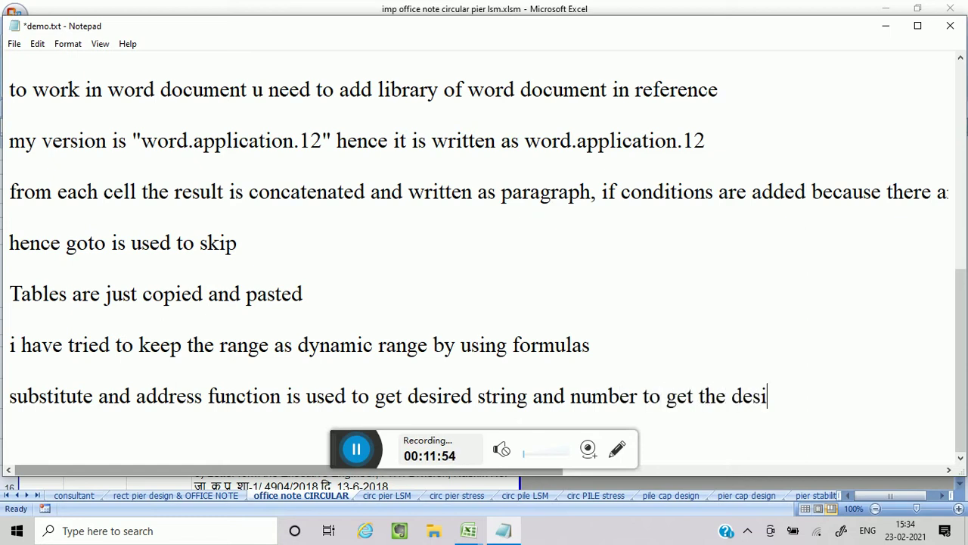
{"action": "type", "text": "red len"}
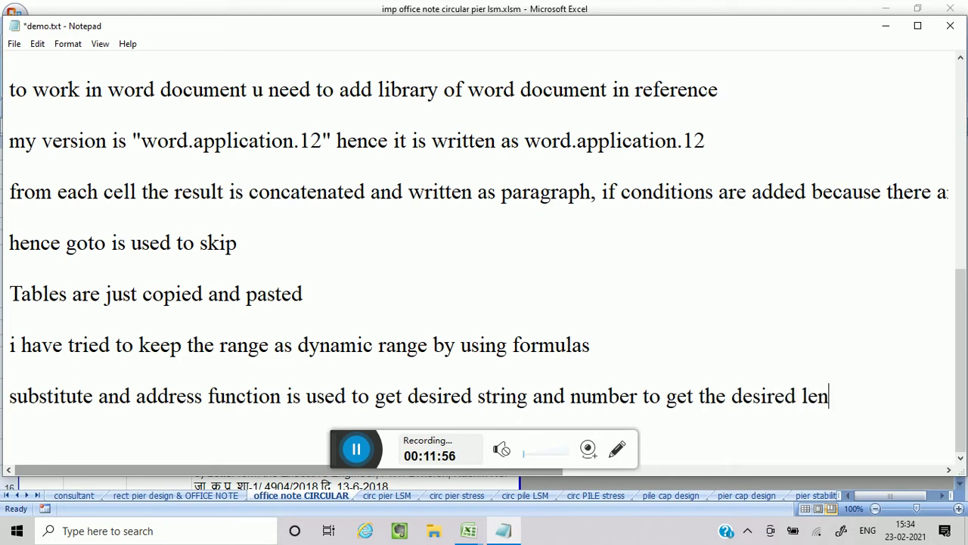
{"action": "type", "text": "gth"}
{"action": "key", "text": "Return"}
{"action": "key", "text": "Return"}
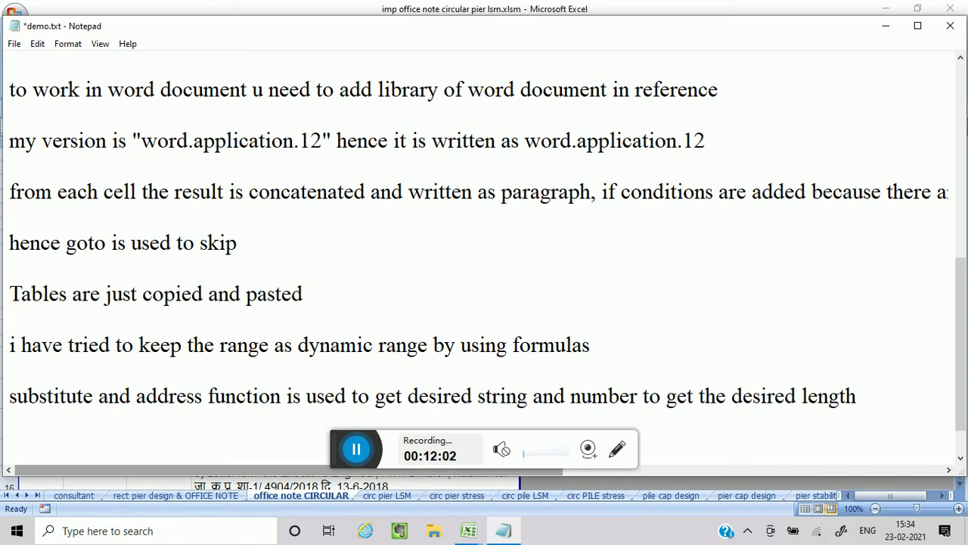
Add the note that any Excel sheet change alters the reference, making code changes a hectic job
{"action": "type", "text": "R"}
{"action": "key", "text": "BackSpace"}
{"action": "type", "text": "s done "}
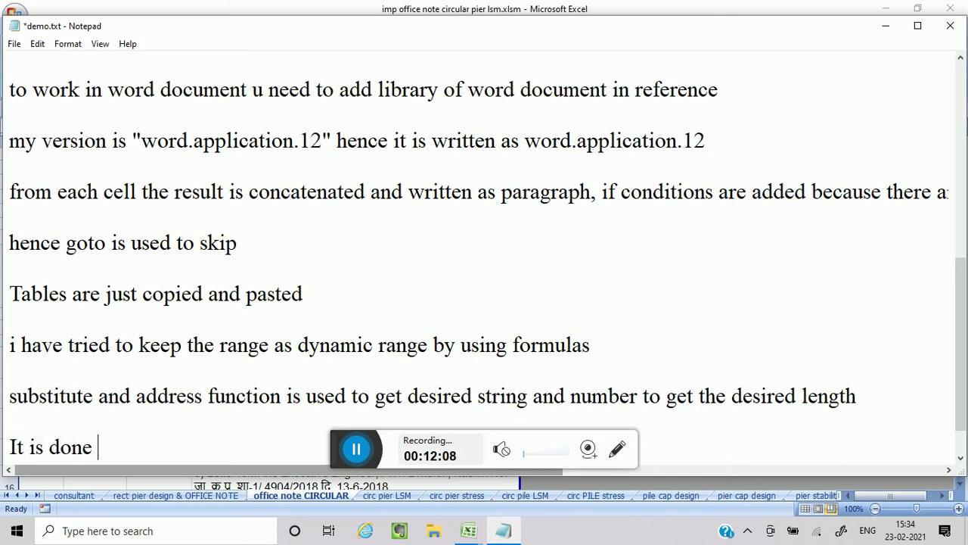
{"action": "type", "text": "becau"}
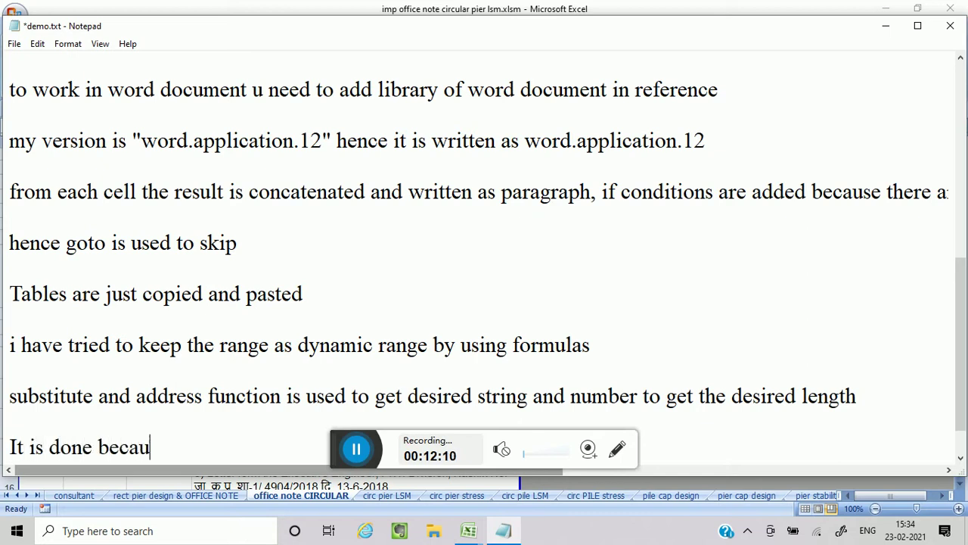
{"action": "type", "text": "se an"}
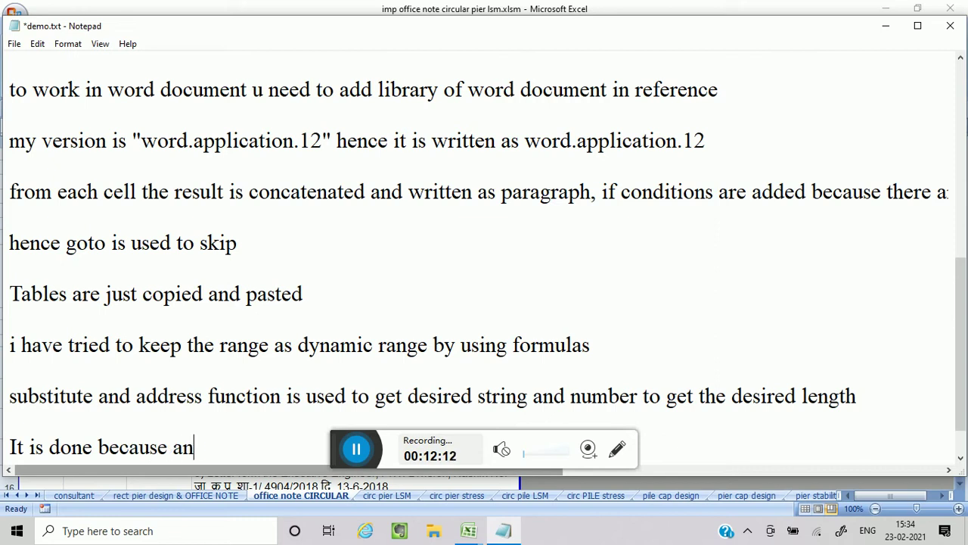
{"action": "type", "text": "y chanf"}
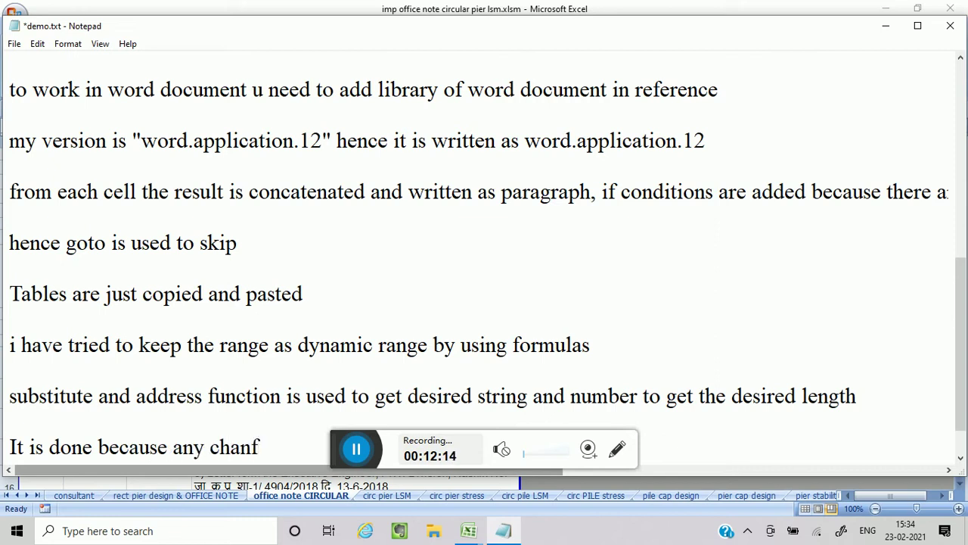
{"action": "key", "text": "BackSpace"}
{"action": "type", "text": "ge in"}
{"action": "key", "text": "Return"}
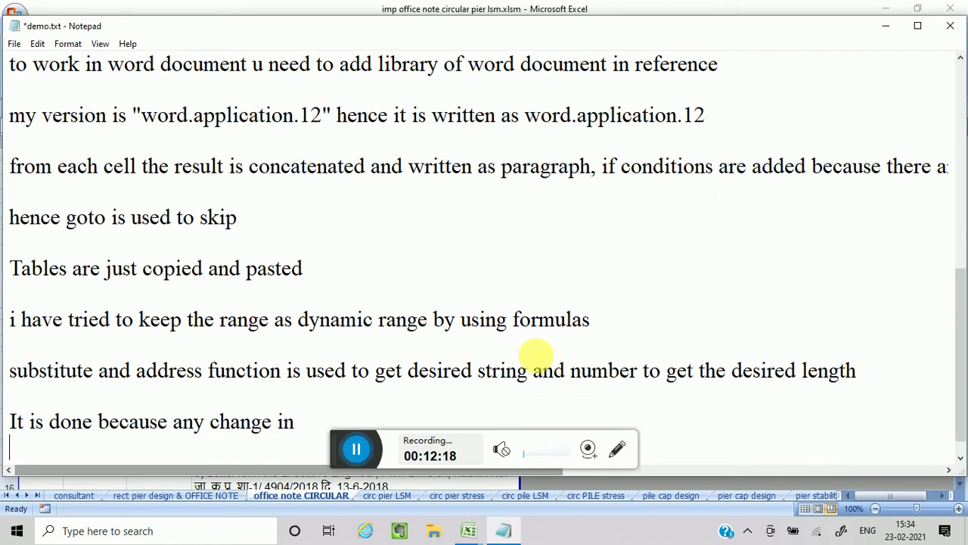
{"action": "key", "text": "Return"}
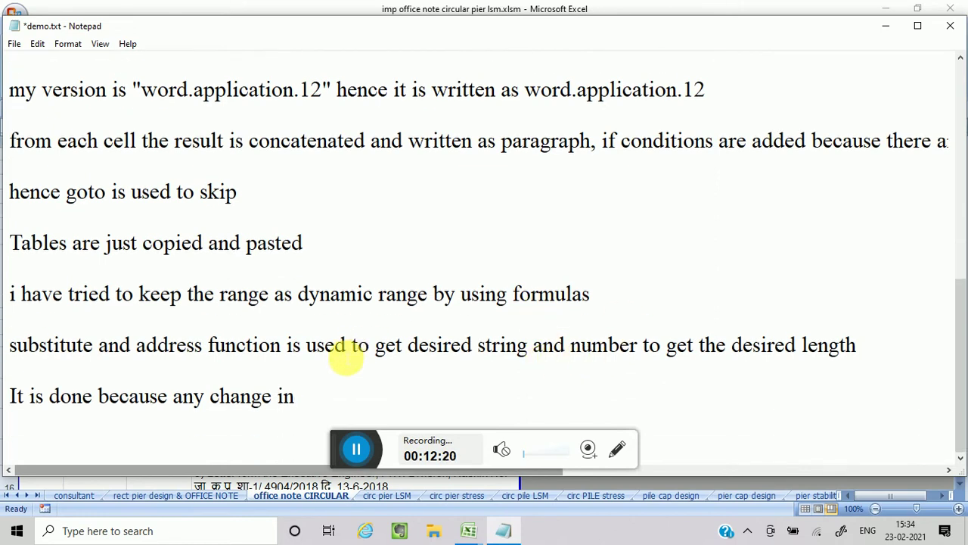
{"action": "left_click", "coordinate": [350, 403]}
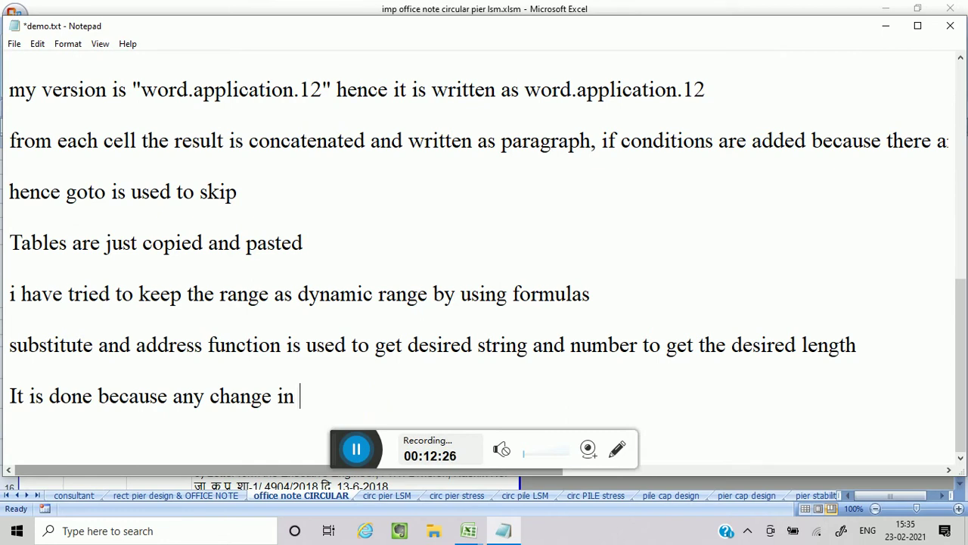
{"action": "type", "text": "excel she"}
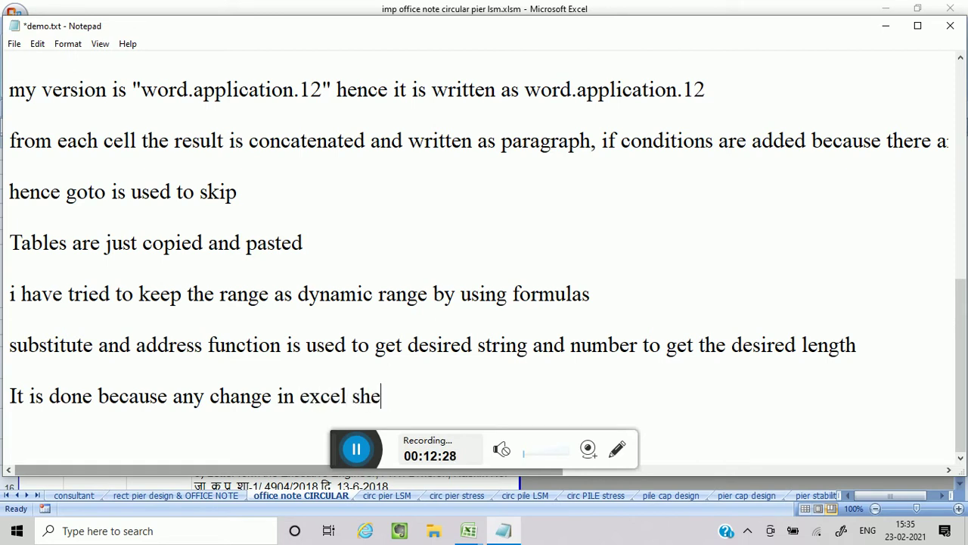
{"action": "type", "text": "et chen"}
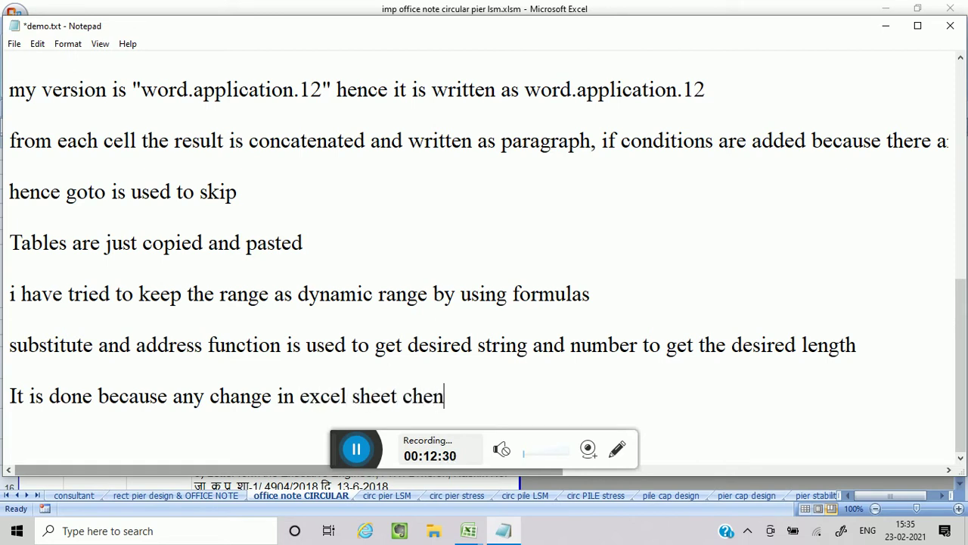
{"action": "type", "text": "ges the r"}
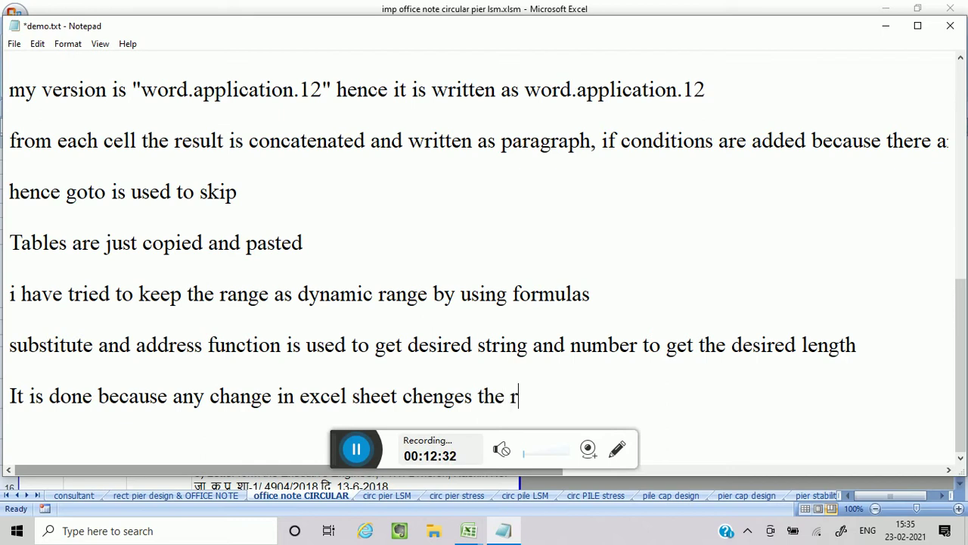
{"action": "type", "text": "eference "}
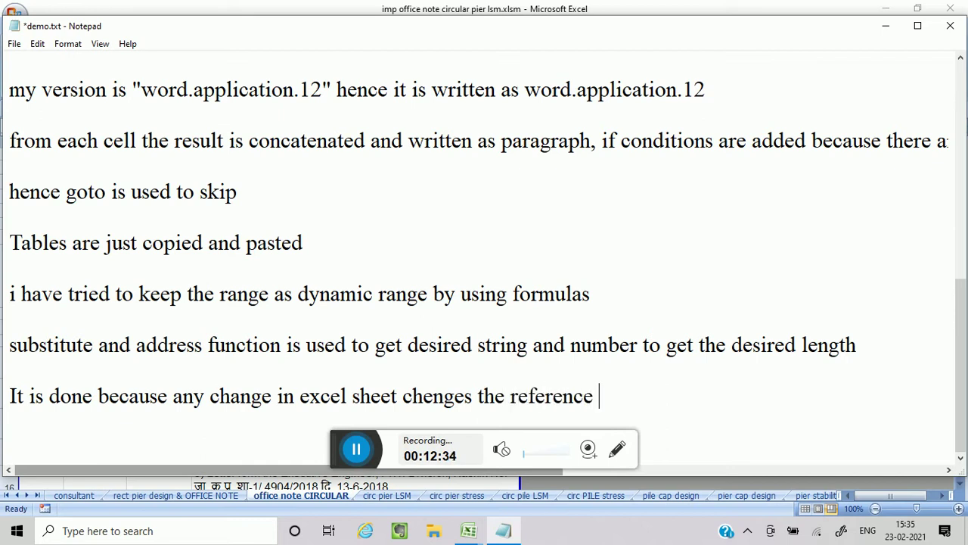
{"action": "type", "text": "and chan"}
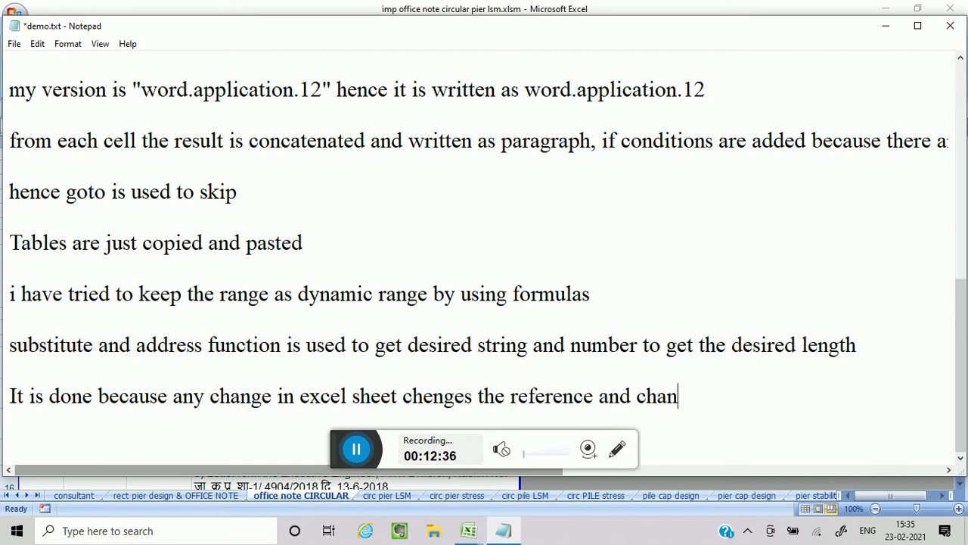
{"action": "type", "text": "ging the"}
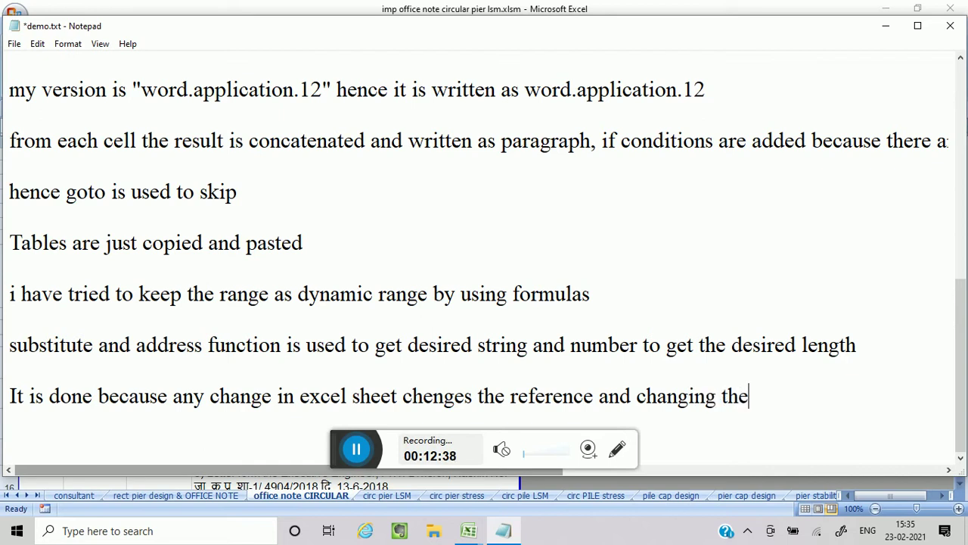
{"action": "type", "text": " code "}
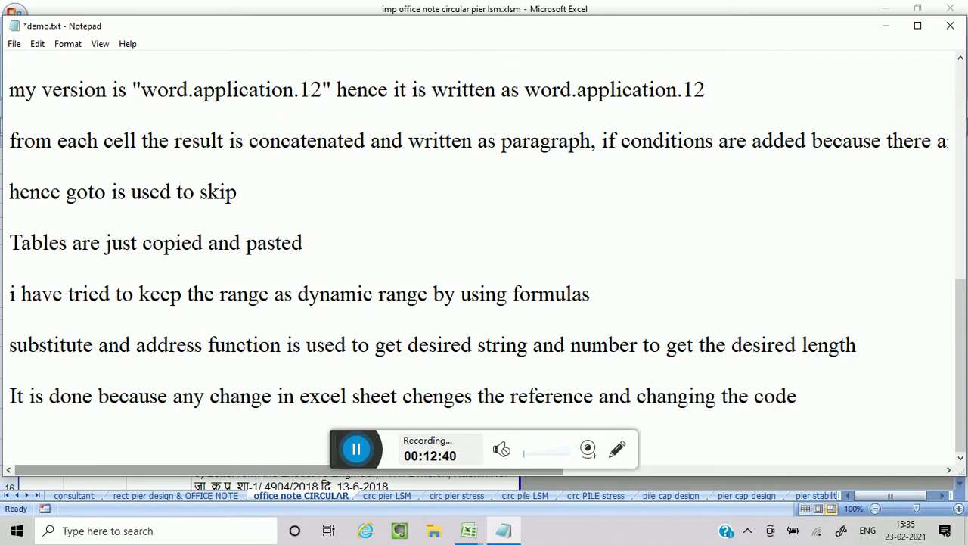
{"action": "type", "text": "is "}
{"action": "type", "text": "hecti"}
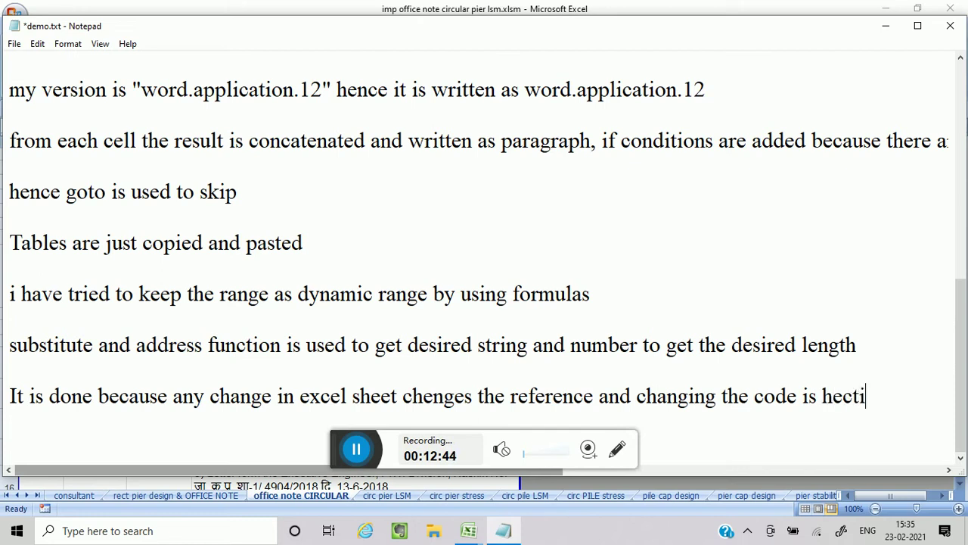
{"action": "type", "text": "c job."}
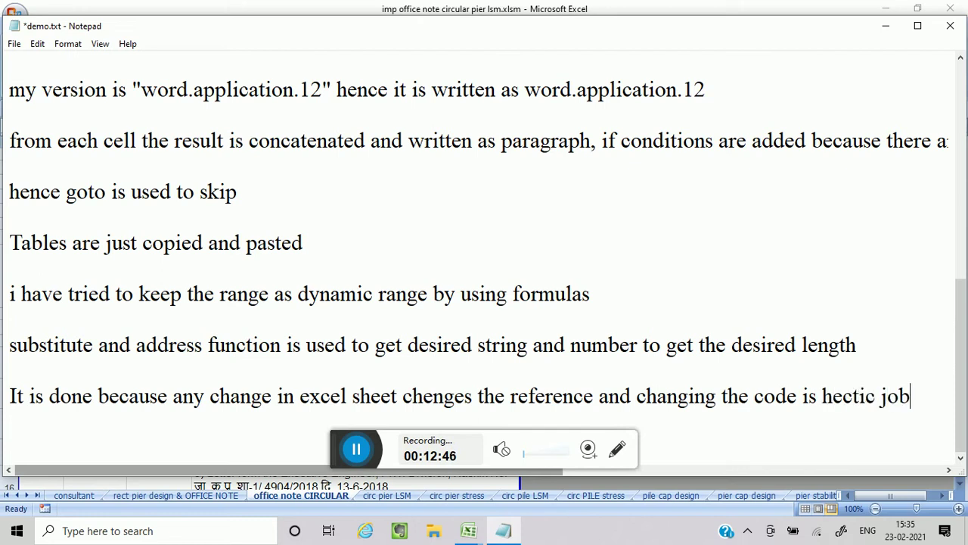
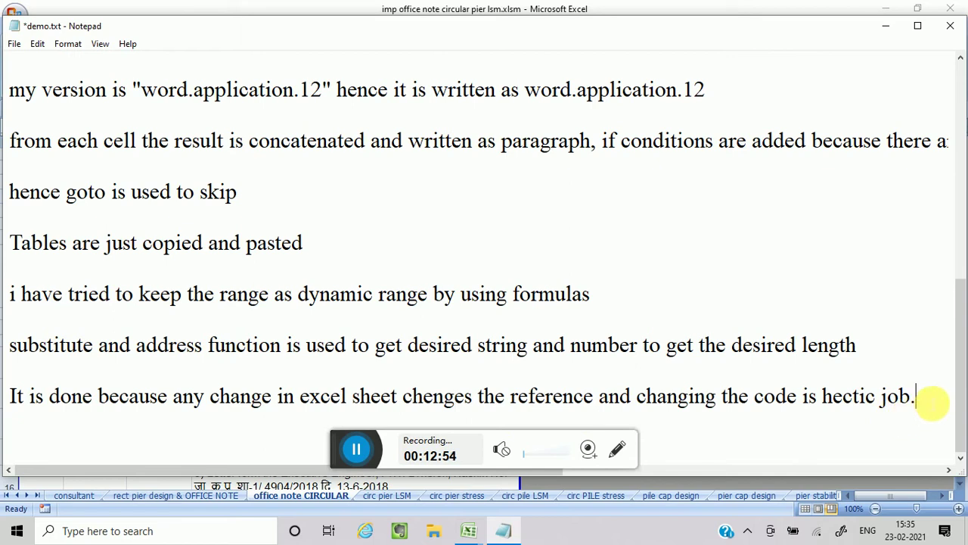
Add the line 'hence it is kept dynamic.' below the sentence about changing code being hectic
{"action": "key", "text": "Return"}
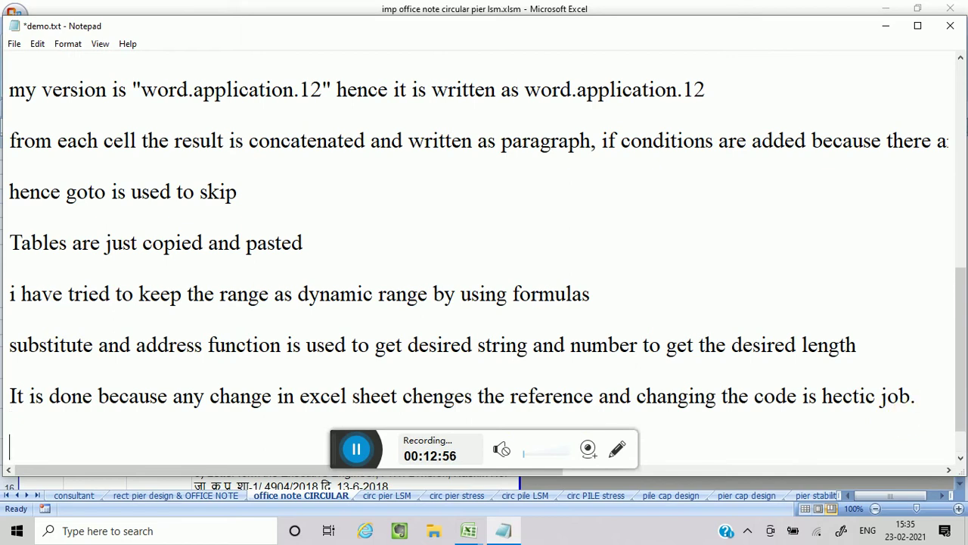
{"action": "key", "text": "Return"}
{"action": "key", "text": "Return"}
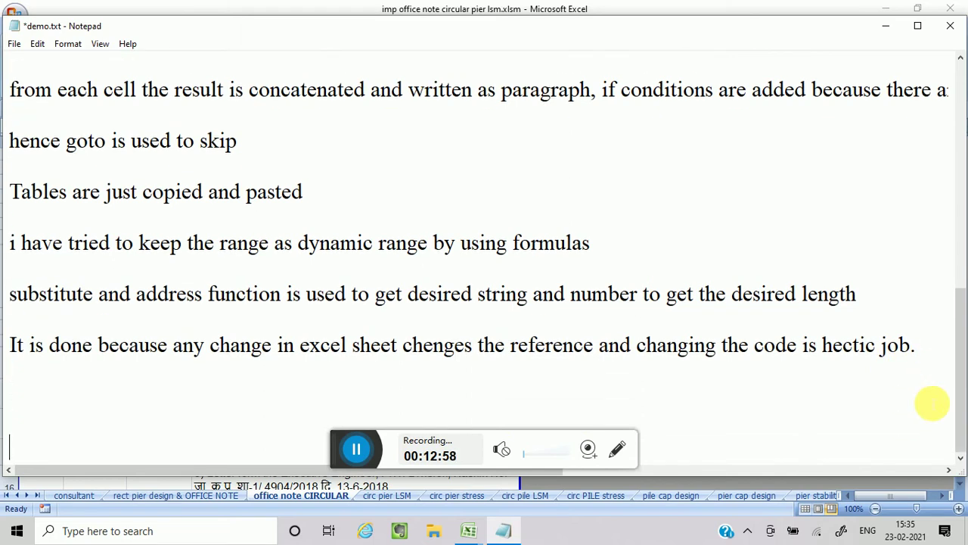
{"action": "left_click", "coordinate": [38, 381]}
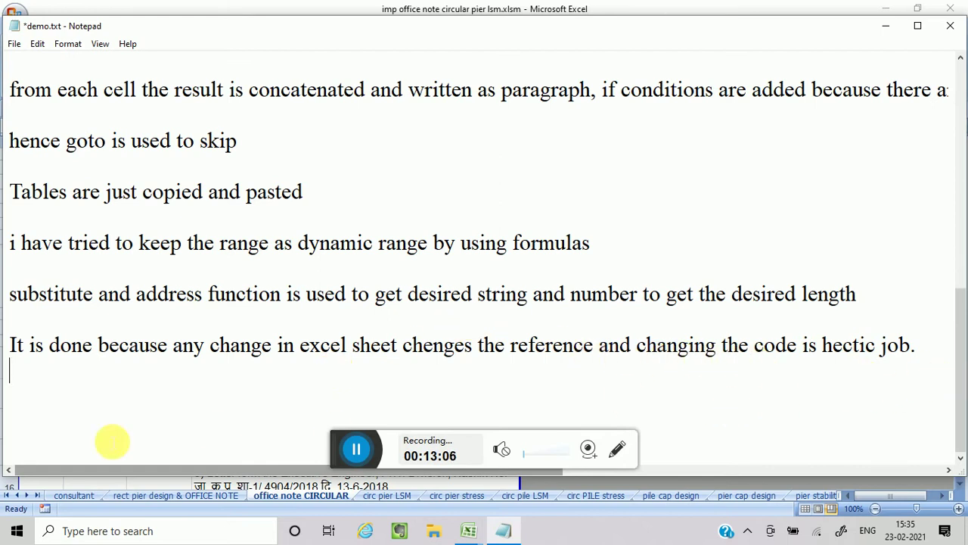
{"action": "type", "text": "he"}
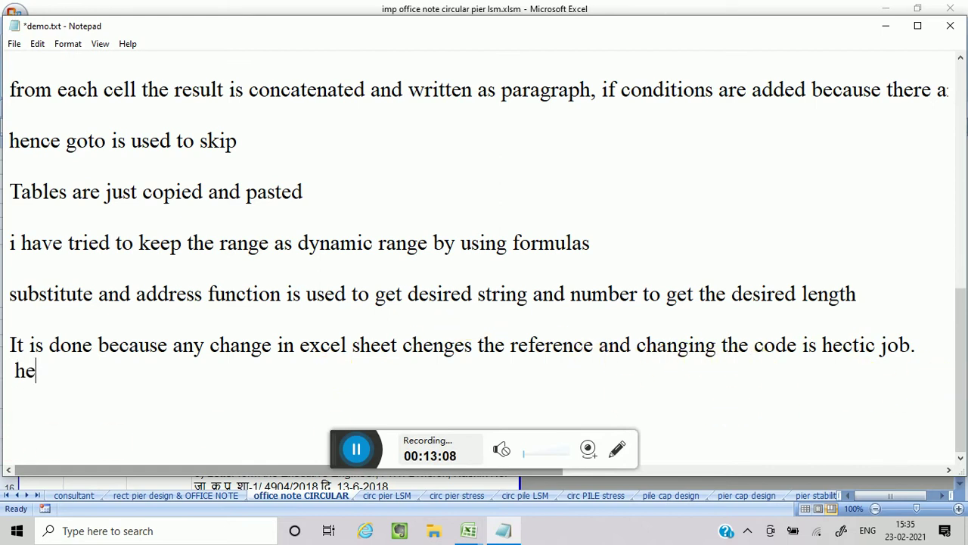
{"action": "type", "text": "ce itis "}
{"action": "type", "text": "t is "}
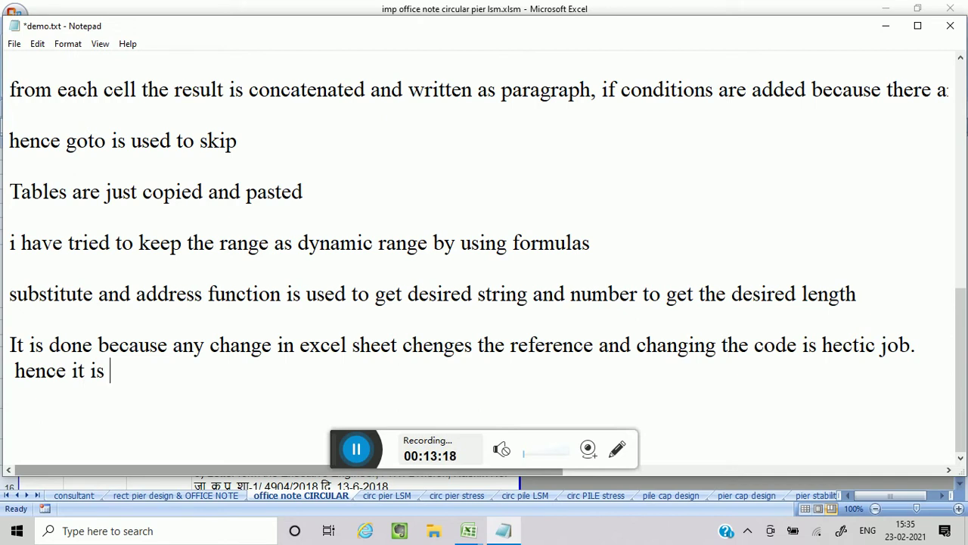
{"action": "type", "text": "kept"}
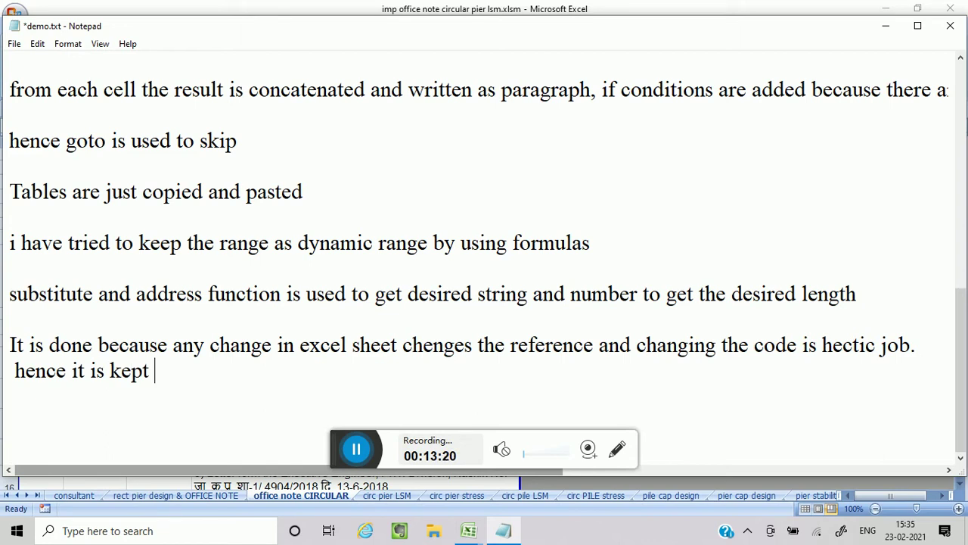
{"action": "type", "text": "dynamic."}
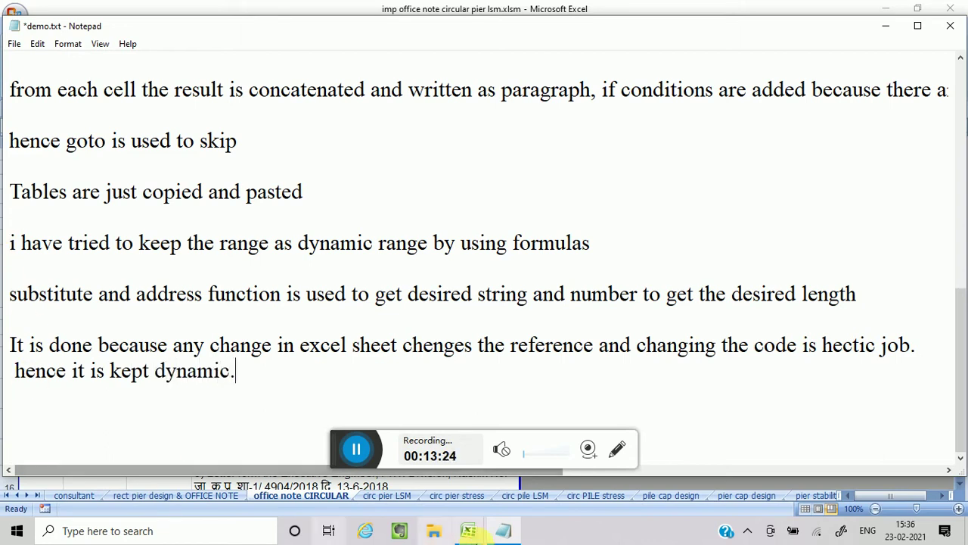
Bring up the VBA editor and scroll the EXCELTOWORDCOPY macro down to its result12 block
{"action": "mouse_move", "coordinate": [472, 530]}
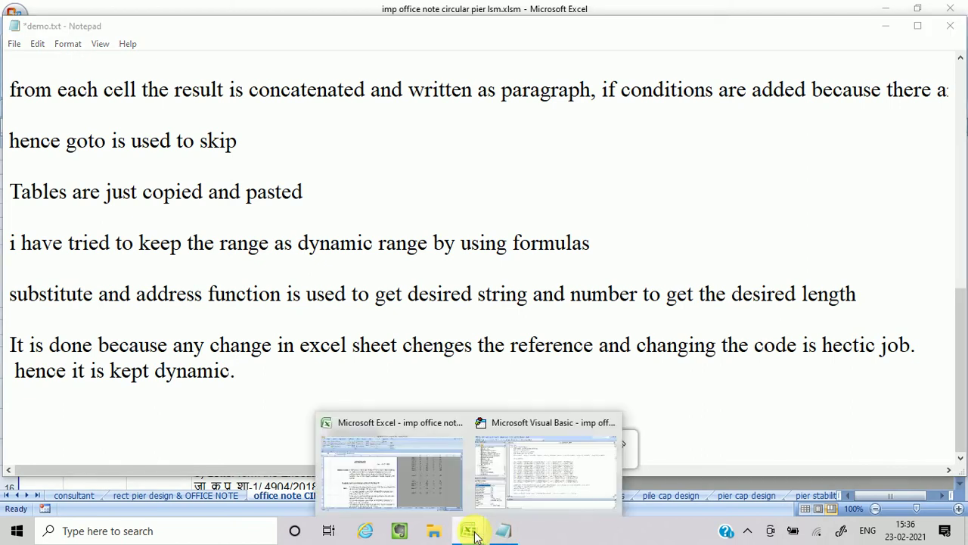
{"action": "left_click", "coordinate": [583, 450]}
{"action": "scroll", "coordinate": [396, 367], "scroll_direction": "down", "scroll_amount": 4}
{"action": "scroll", "coordinate": [397, 369], "scroll_direction": "down", "scroll_amount": 4}
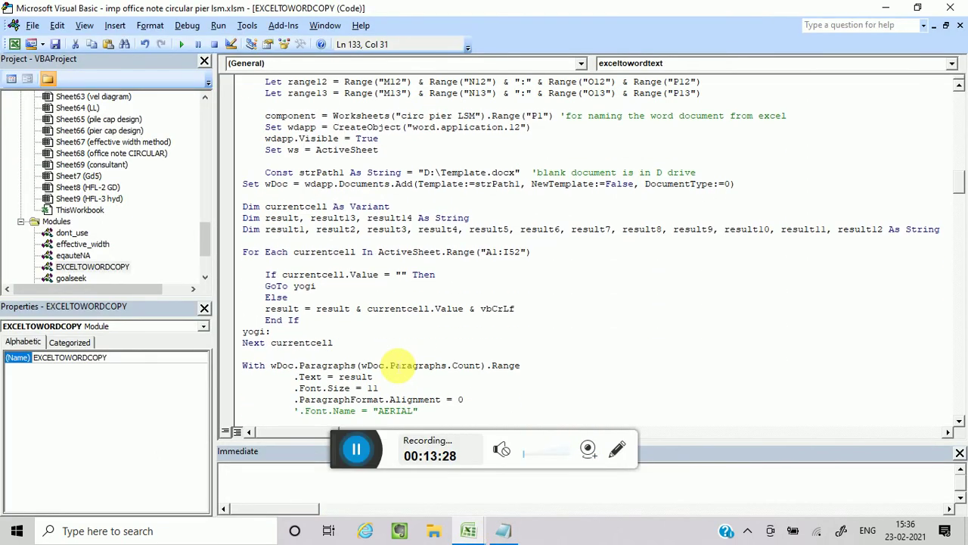
{"action": "scroll", "coordinate": [398, 370], "scroll_direction": "down", "scroll_amount": 4}
{"action": "scroll", "coordinate": [398, 371], "scroll_direction": "down", "scroll_amount": 4}
{"action": "scroll", "coordinate": [397, 368], "scroll_direction": "down", "scroll_amount": 4}
{"action": "scroll", "coordinate": [398, 368], "scroll_direction": "down", "scroll_amount": 4}
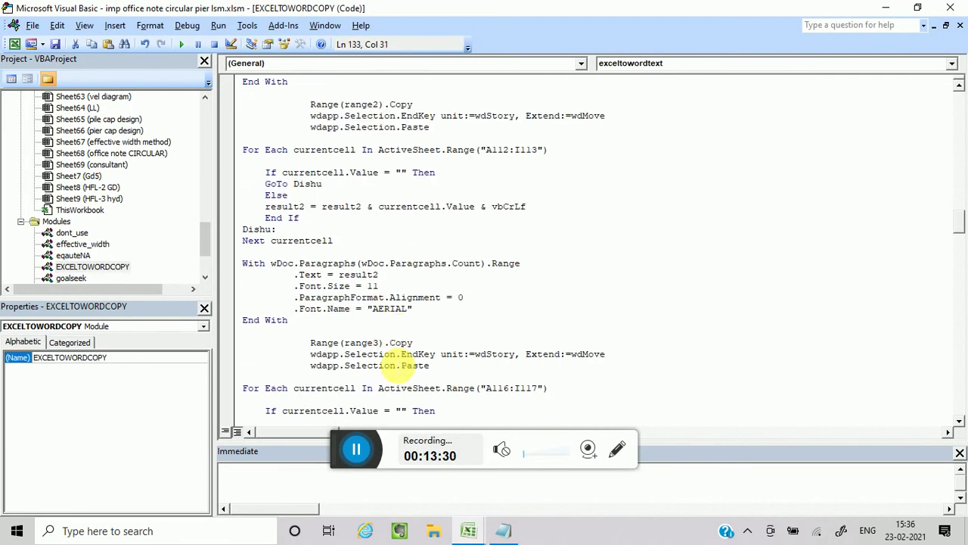
{"action": "scroll", "coordinate": [397, 368], "scroll_direction": "down", "scroll_amount": 4}
{"action": "scroll", "coordinate": [397, 369], "scroll_direction": "down", "scroll_amount": 4}
{"action": "scroll", "coordinate": [397, 369], "scroll_direction": "down", "scroll_amount": 5}
{"action": "scroll", "coordinate": [394, 369], "scroll_direction": "down", "scroll_amount": 1}
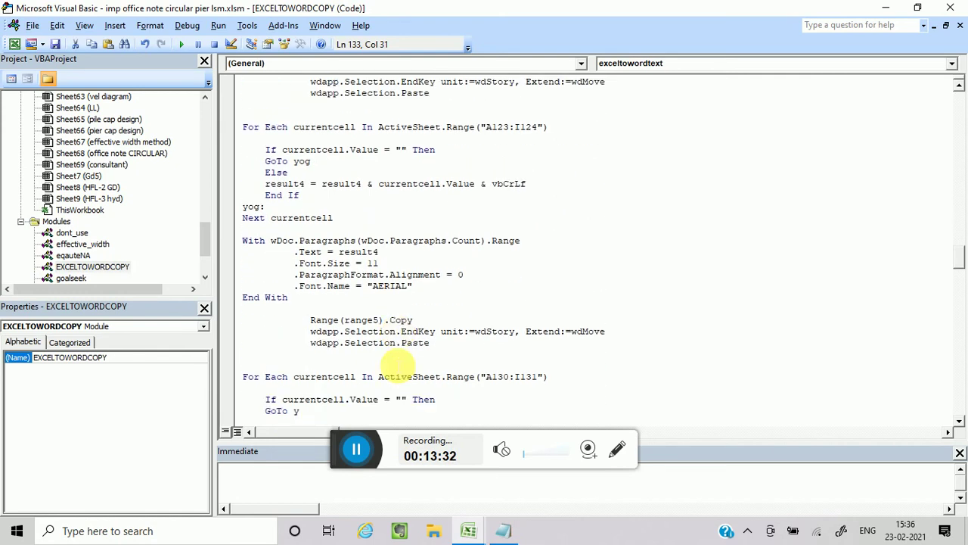
{"action": "scroll", "coordinate": [397, 369], "scroll_direction": "down", "scroll_amount": 5}
{"action": "scroll", "coordinate": [397, 368], "scroll_direction": "down", "scroll_amount": 6}
{"action": "scroll", "coordinate": [397, 367], "scroll_direction": "down", "scroll_amount": 6}
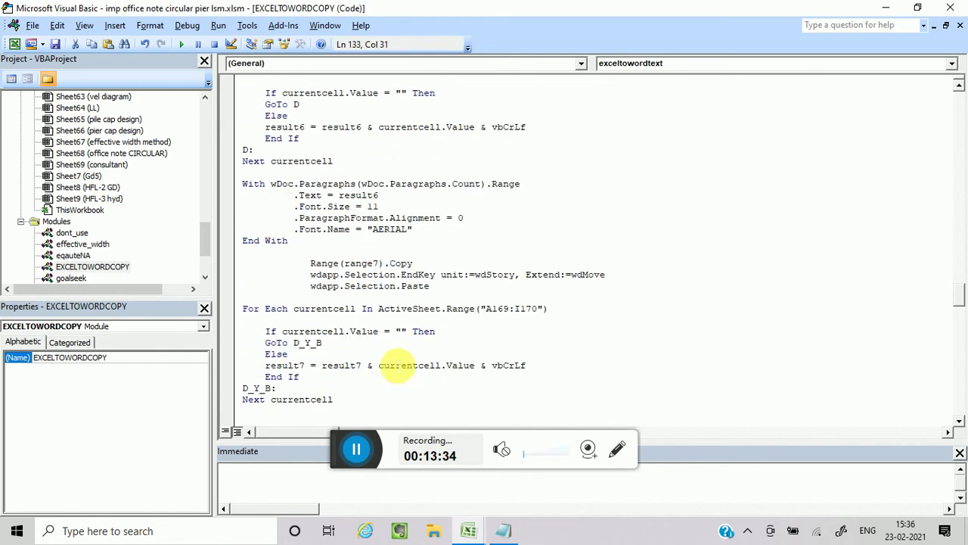
{"action": "scroll", "coordinate": [397, 366], "scroll_direction": "down", "scroll_amount": 6}
{"action": "scroll", "coordinate": [398, 367], "scroll_direction": "down", "scroll_amount": 5}
{"action": "scroll", "coordinate": [397, 367], "scroll_direction": "down", "scroll_amount": 5}
{"action": "scroll", "coordinate": [398, 367], "scroll_direction": "down", "scroll_amount": 8}
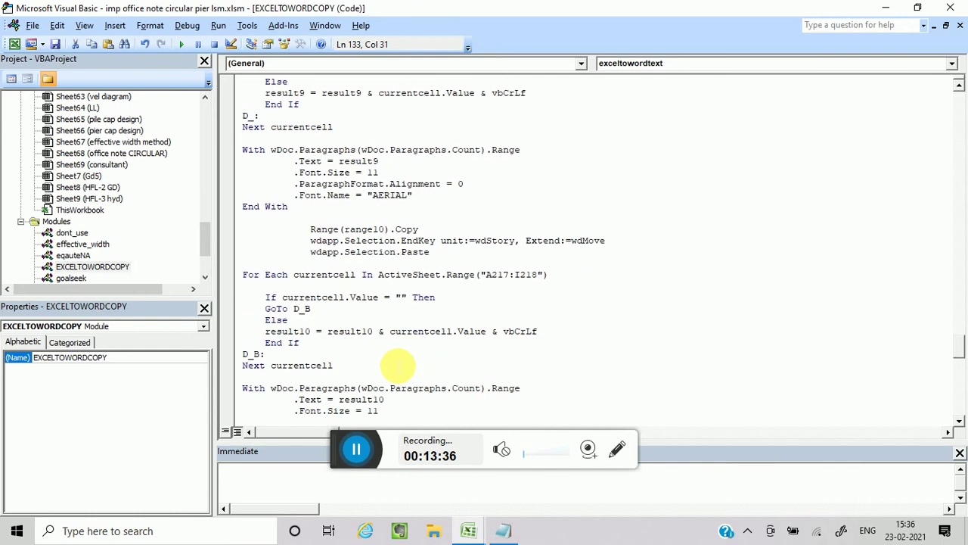
{"action": "scroll", "coordinate": [397, 367], "scroll_direction": "down", "scroll_amount": 4}
{"action": "scroll", "coordinate": [397, 367], "scroll_direction": "down", "scroll_amount": 6}
{"action": "scroll", "coordinate": [398, 367], "scroll_direction": "down", "scroll_amount": 3}
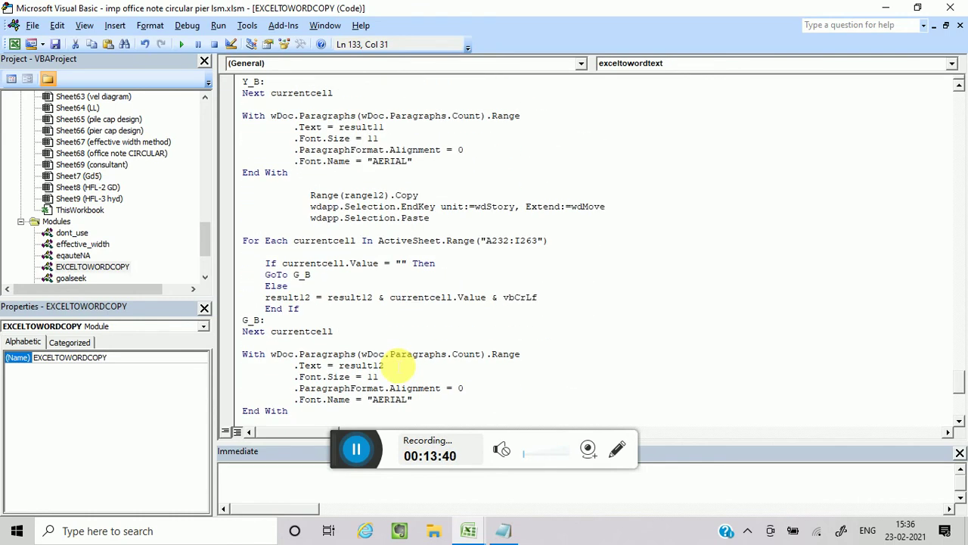
In demo.txt, type 'same is repeated whereeever required.' on a new line, followed by blank lines
{"action": "left_click", "coordinate": [503, 530]}
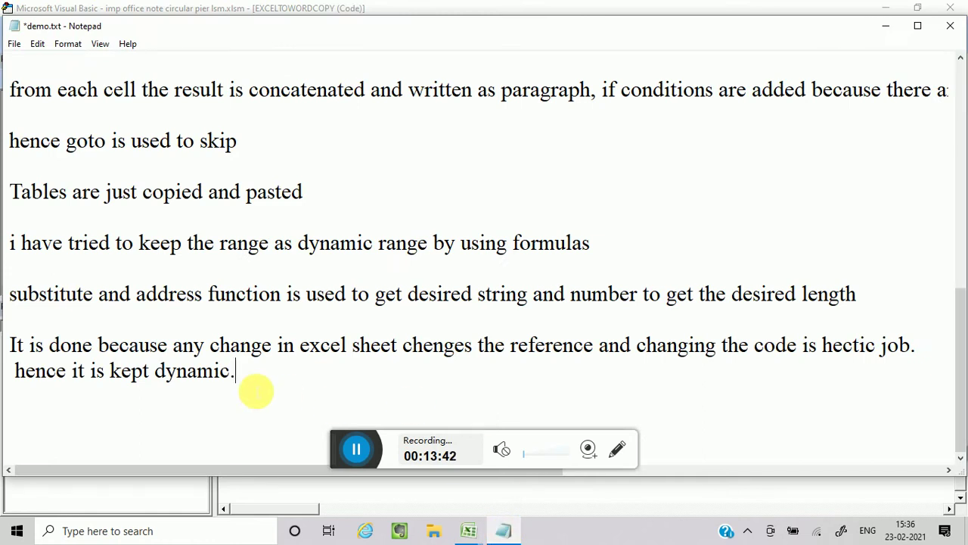
{"action": "key", "text": "Return"}
{"action": "key", "text": "Return"}
{"action": "type", "text": "same "}
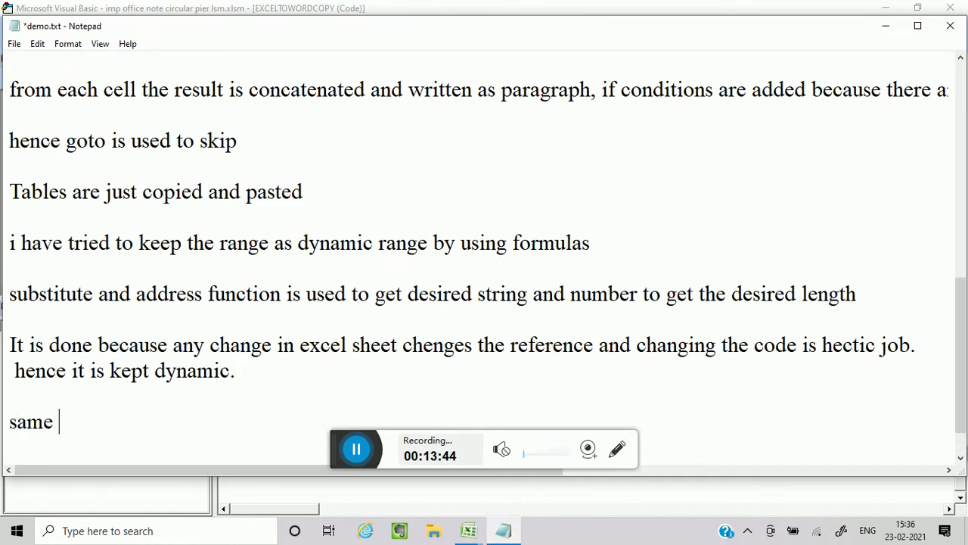
{"action": "type", "text": "is re"}
{"action": "type", "text": "peated "}
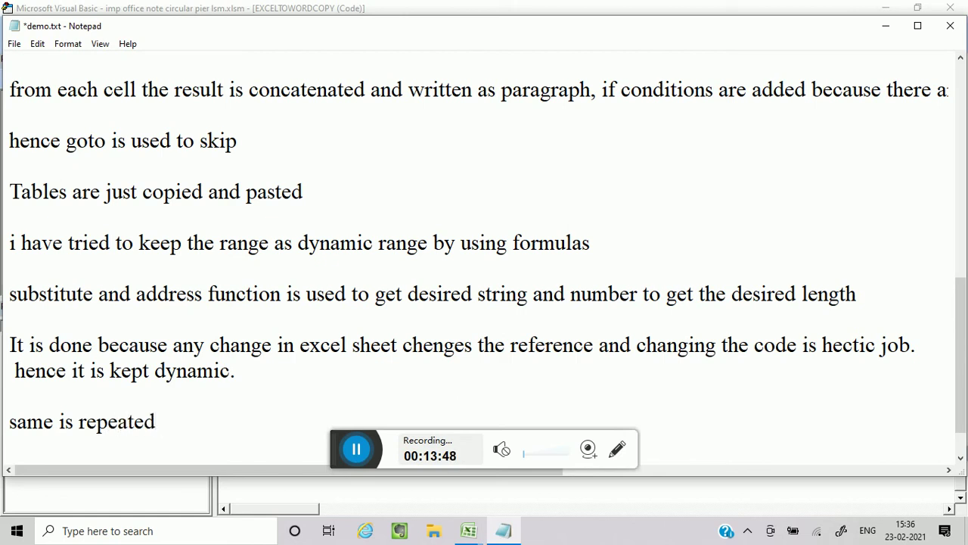
{"action": "type", "text": "where"}
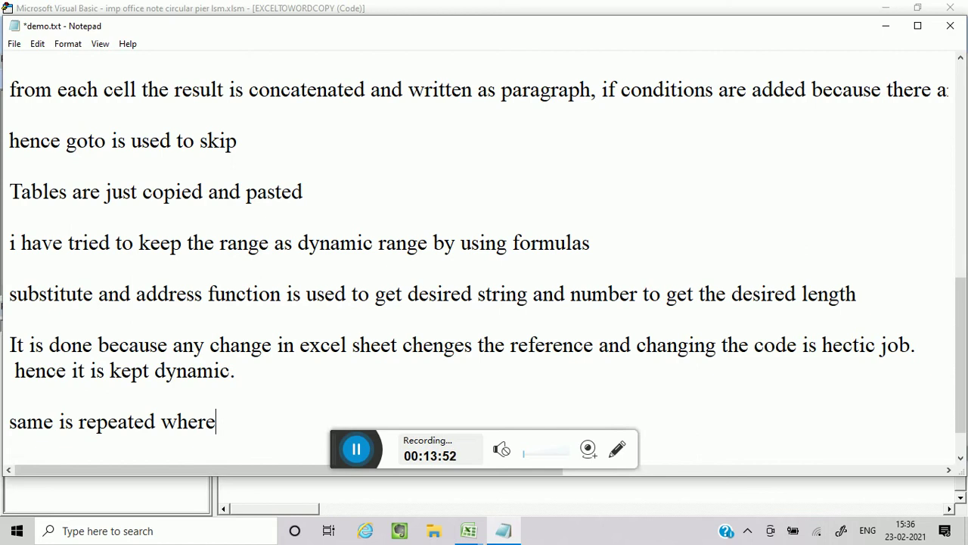
{"action": "type", "text": "eever "}
{"action": "type", "text": "qu"}
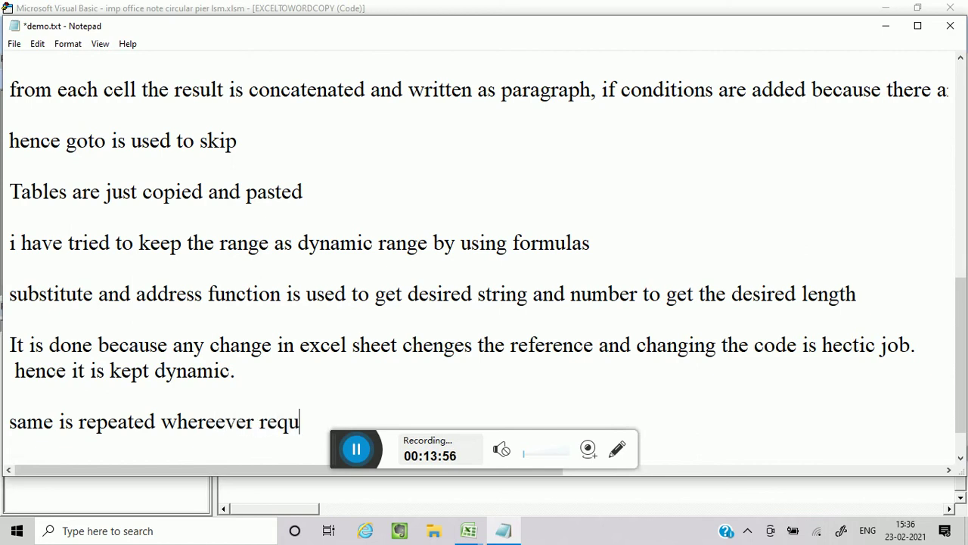
{"action": "type", "text": "ired"}
{"action": "key", "text": "Return"}
{"action": "key", "text": "Return"}
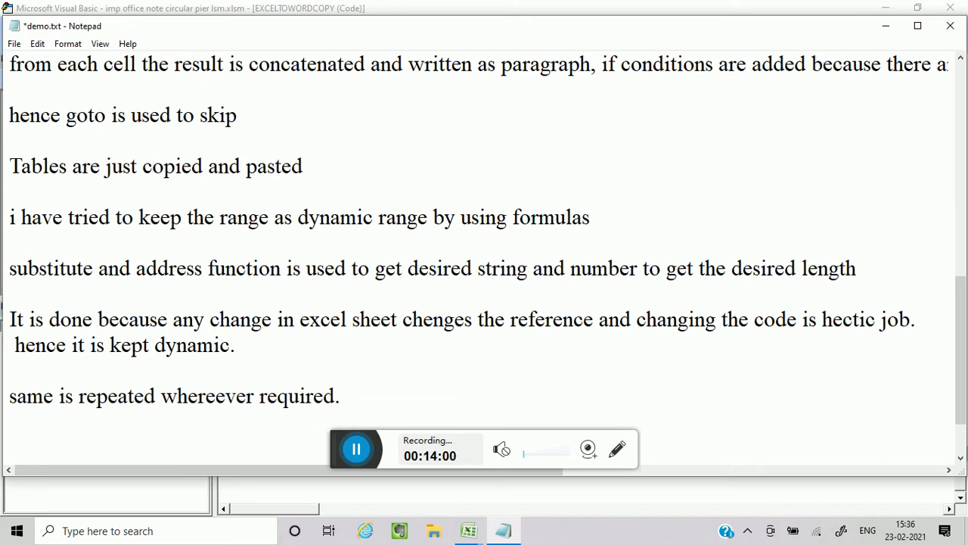
{"action": "key", "text": "Return"}
{"action": "key", "text": "Return"}
{"action": "key", "text": "Return"}
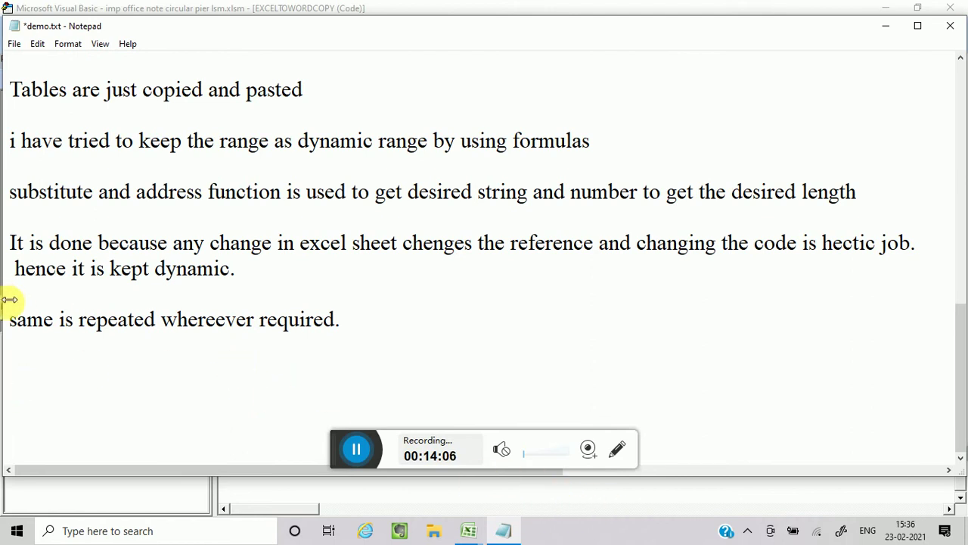
In the VBA editor, highlight the four formatting lines in the With block
{"action": "left_click", "coordinate": [468, 530]}
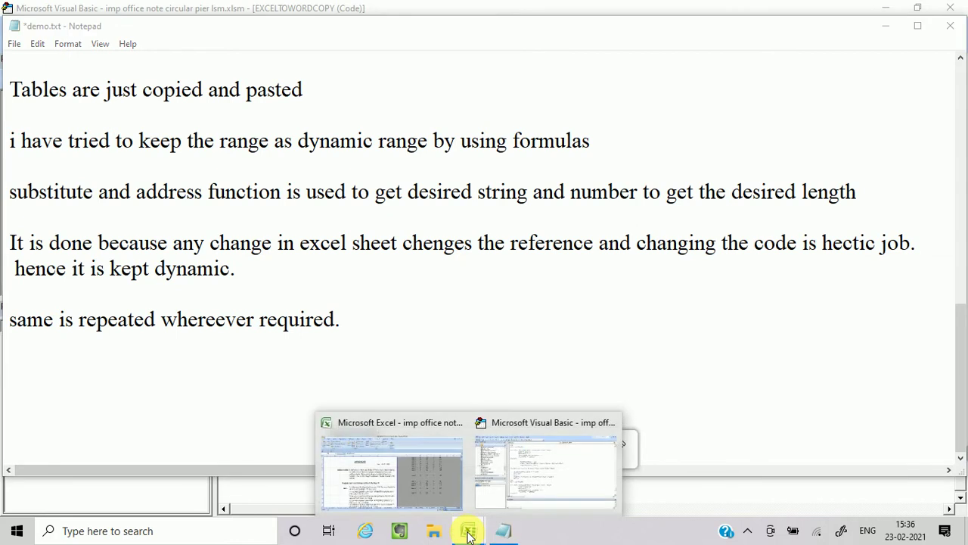
{"action": "left_click", "coordinate": [551, 457]}
{"action": "scroll", "coordinate": [424, 351], "scroll_direction": "down", "scroll_amount": 3}
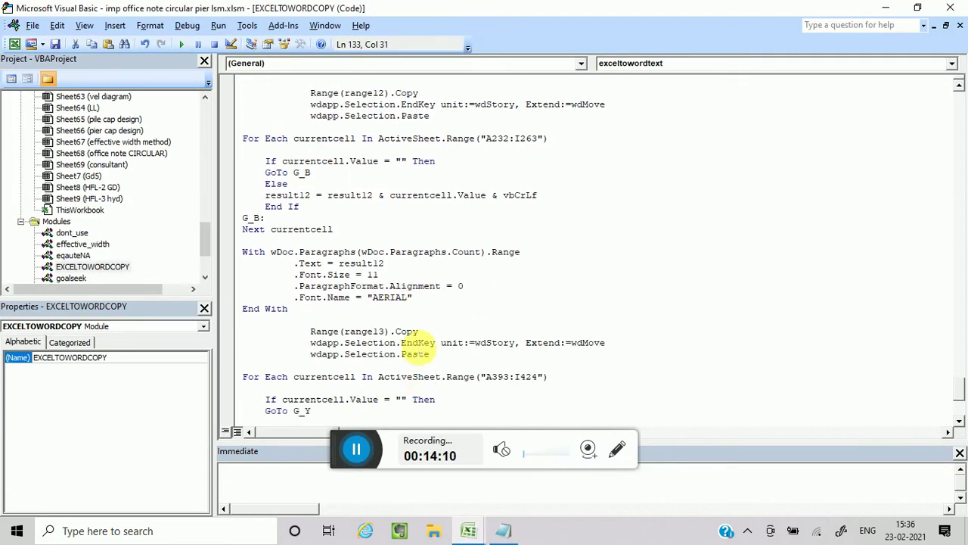
{"action": "left_click_drag", "start_coordinate": [428, 305], "coordinate": [242, 263]}
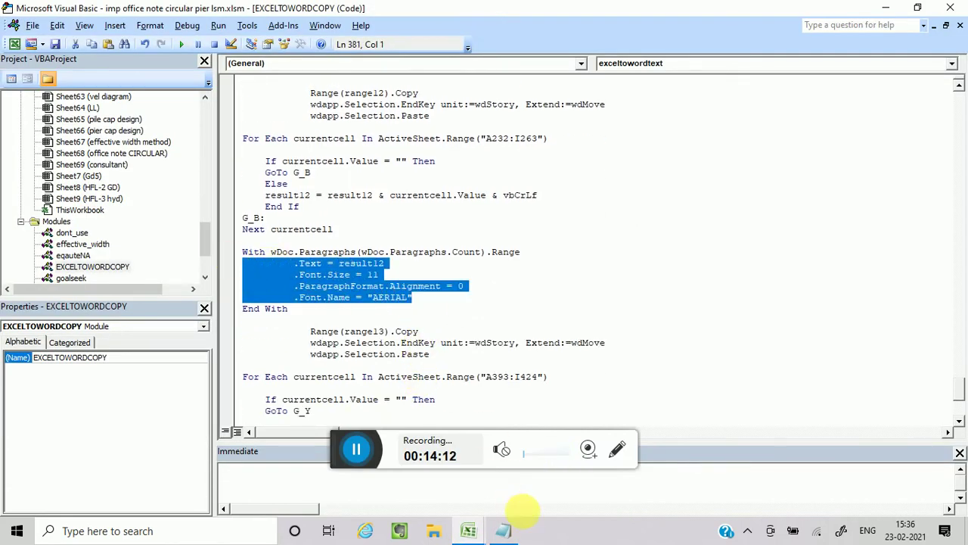
Type 'some formatting is also done wherewver required.' in demo.txt and start a new line
{"action": "left_click", "coordinate": [514, 534]}
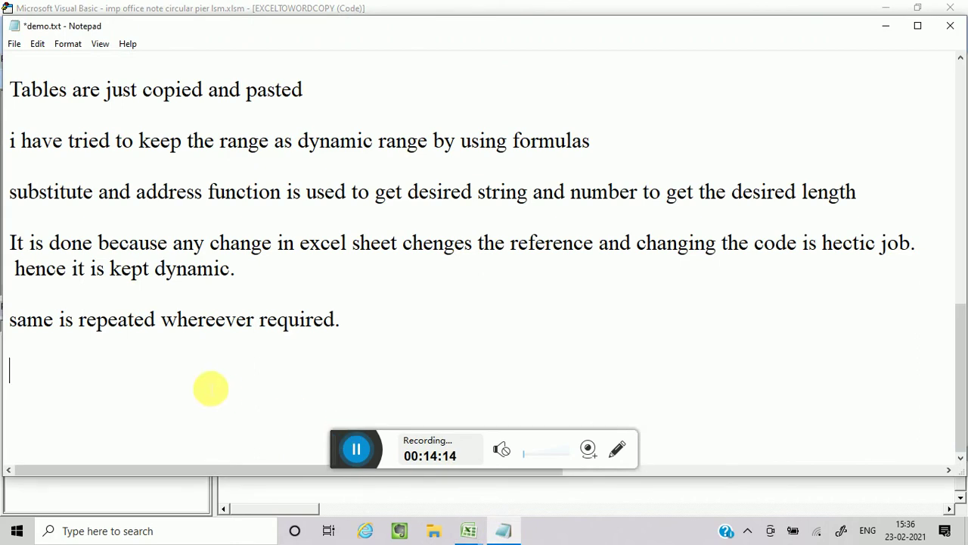
{"action": "type", "text": "some fo"}
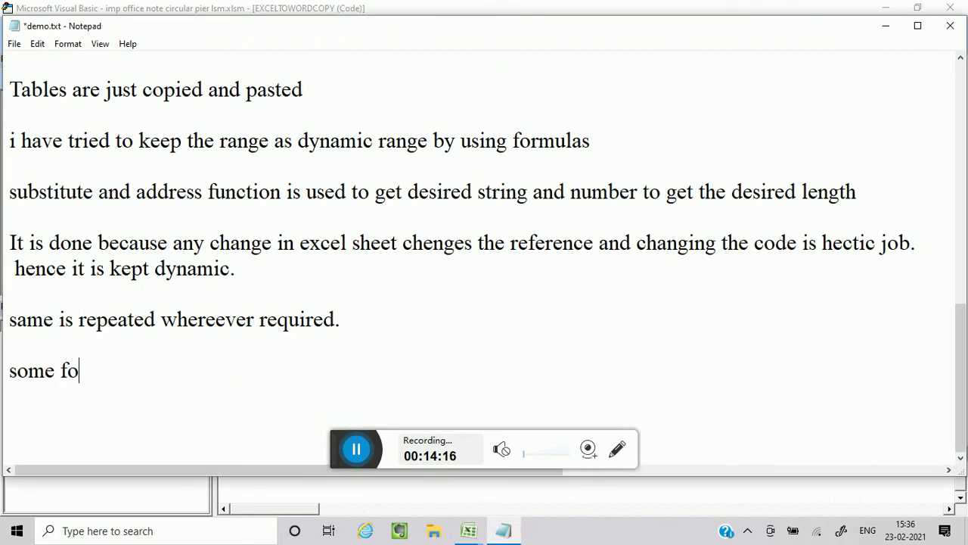
{"action": "type", "text": "rmatting "}
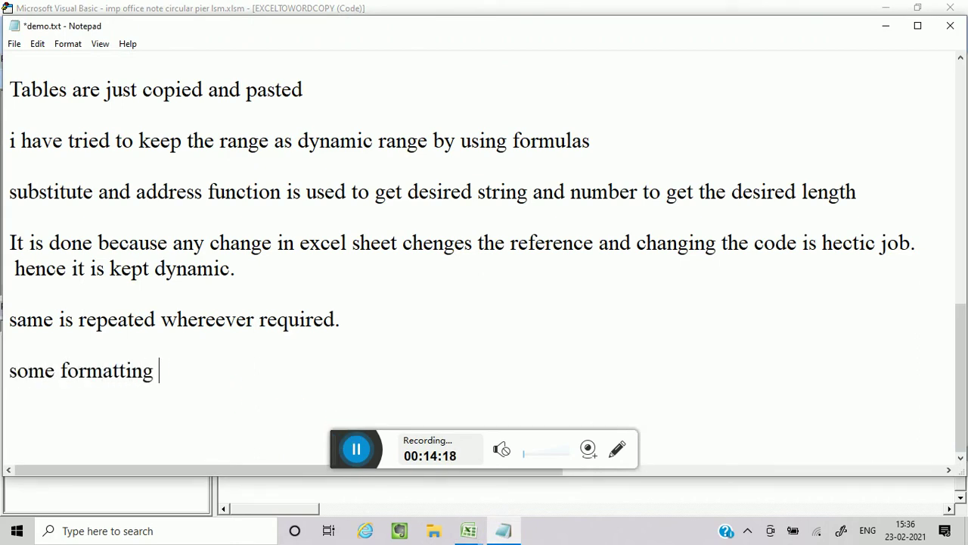
{"action": "type", "text": "is also "}
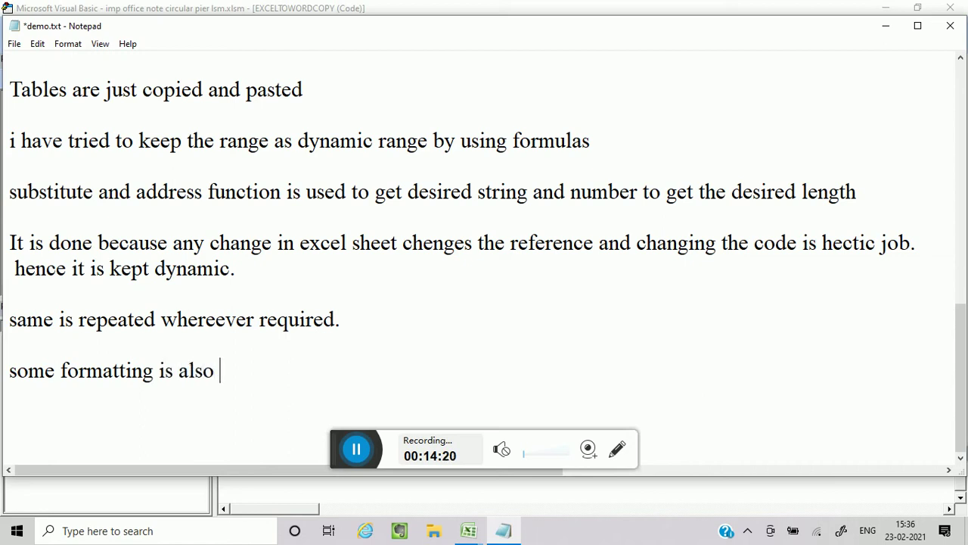
{"action": "type", "text": "di"}
{"action": "key", "text": "BackSpace"}
{"action": "type", "text": "one"}
{"action": "type", "text": " where"}
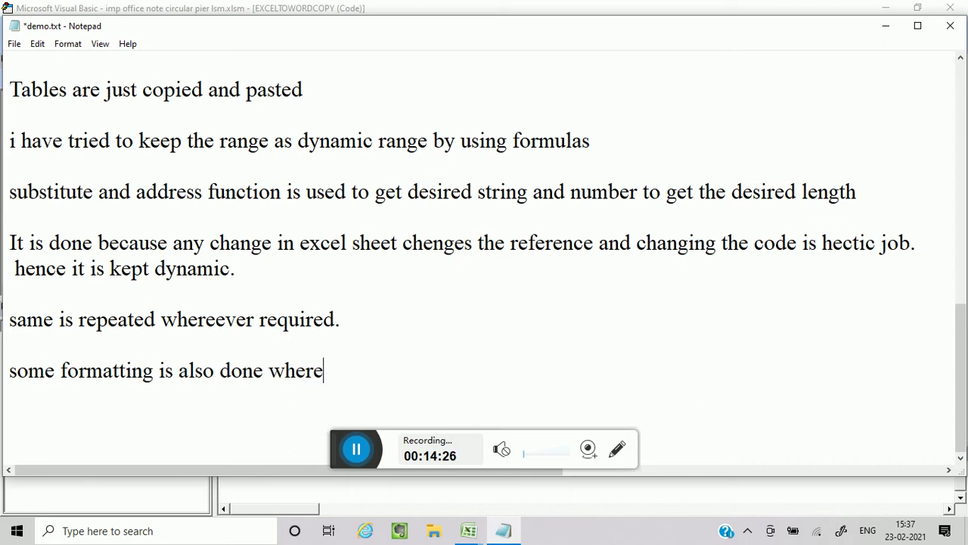
{"action": "type", "text": "wver r"}
{"action": "type", "text": "e"}
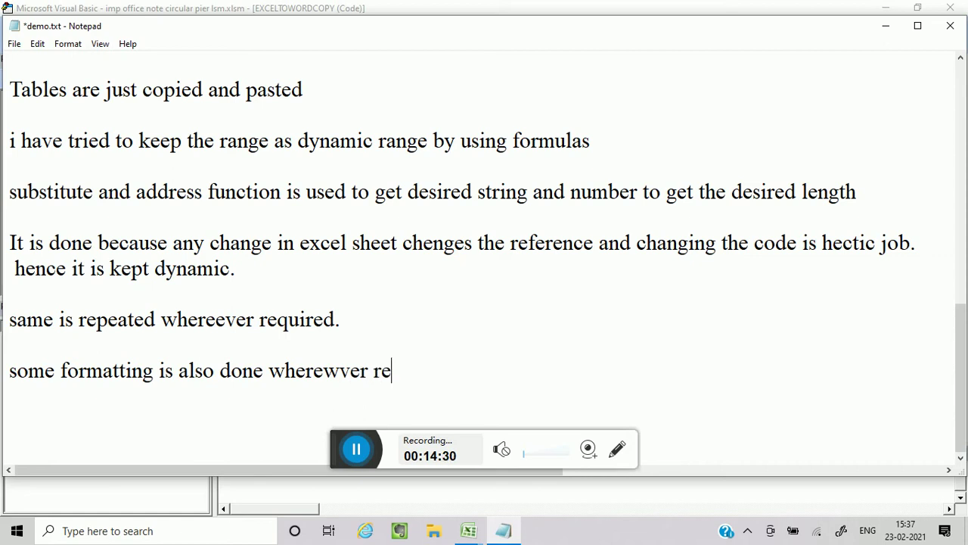
{"action": "type", "text": "quired."}
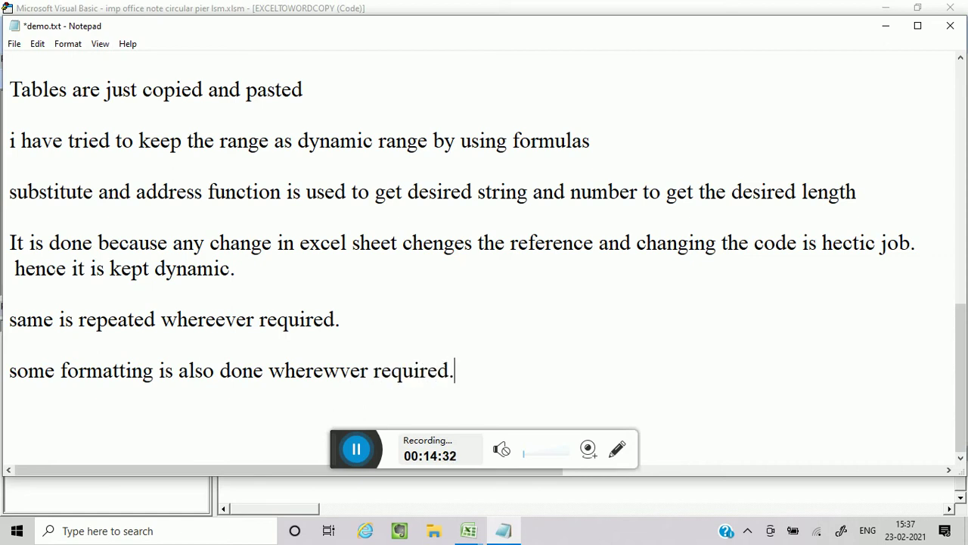
{"action": "key", "text": "Return"}
{"action": "key", "text": "Return"}
{"action": "key", "text": "Return"}
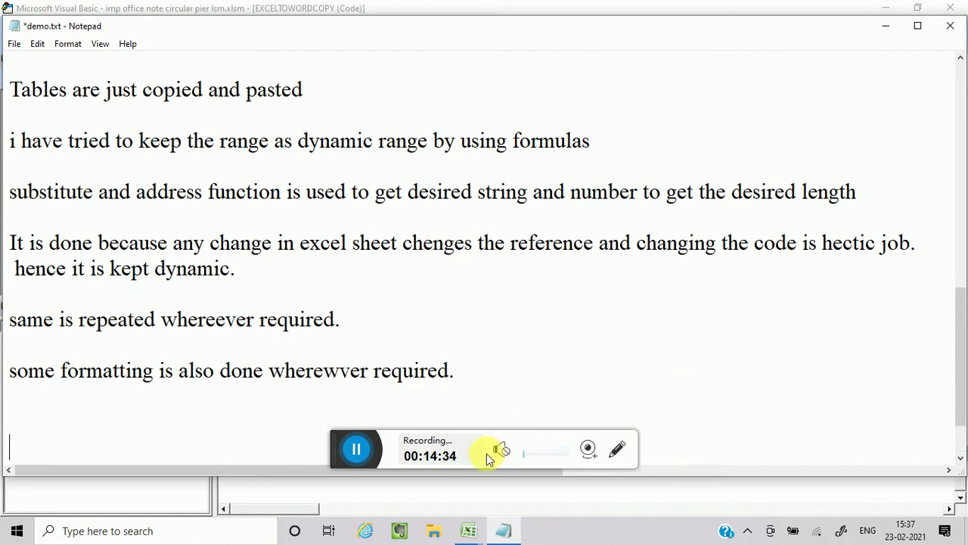
{"action": "left_click", "coordinate": [470, 530]}
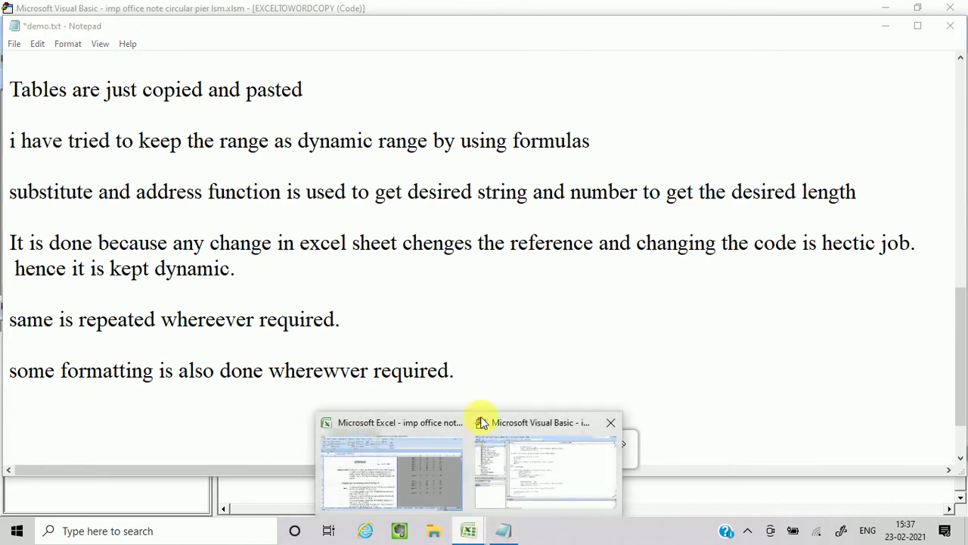
In the VBA editor, highlight the whole wDoc.SaveAs code line
{"action": "left_click", "coordinate": [544, 492]}
{"action": "scroll", "coordinate": [453, 384], "scroll_direction": "down", "scroll_amount": 5}
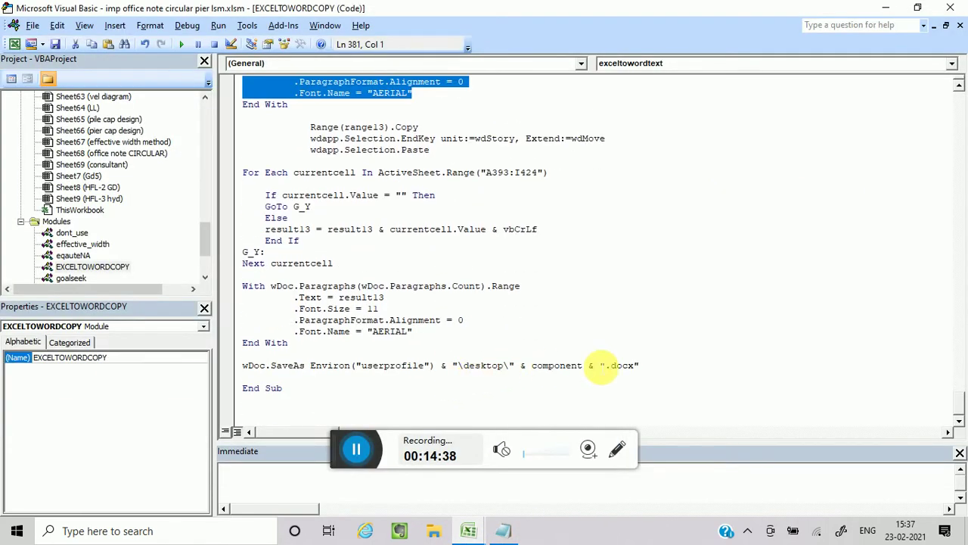
{"action": "left_click", "coordinate": [677, 371]}
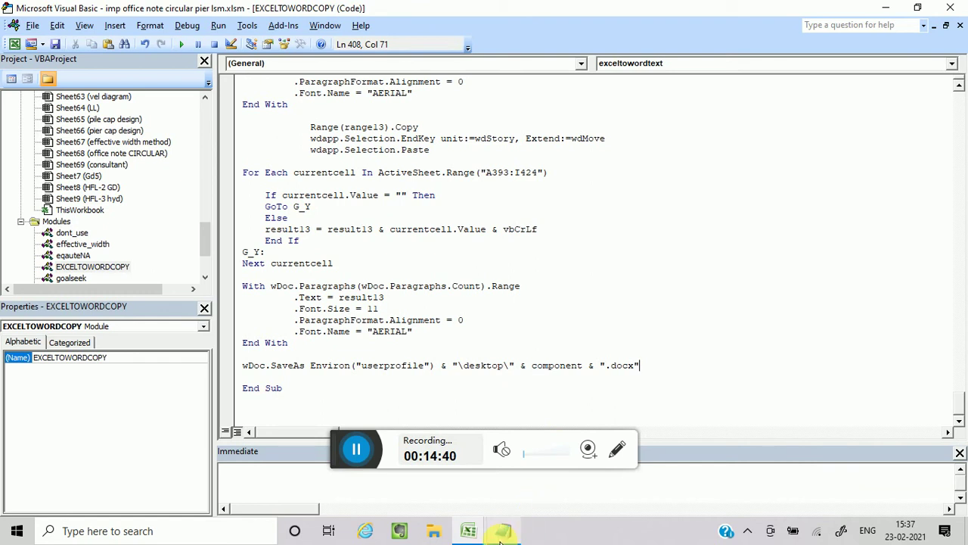
{"action": "mouse_move", "coordinate": [496, 539]}
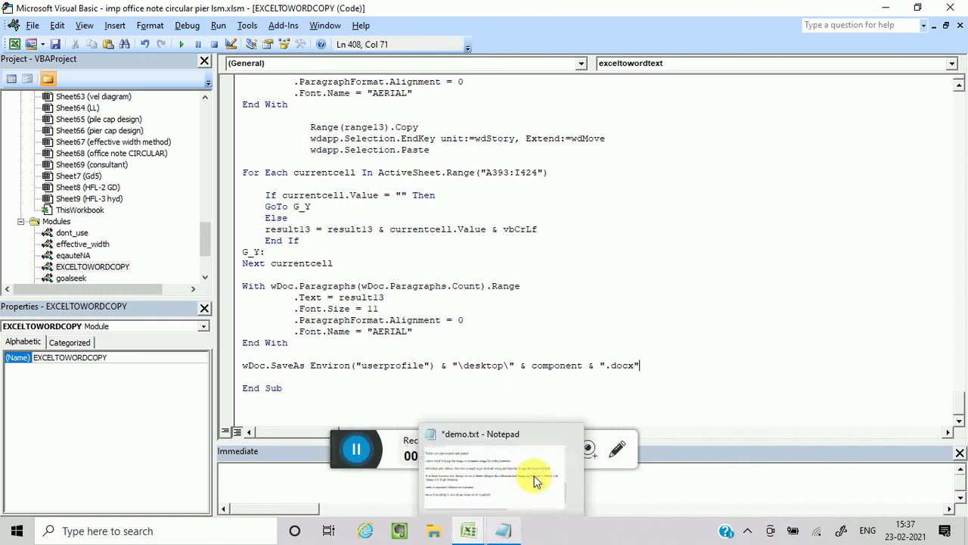
{"action": "left_click_drag", "start_coordinate": [642, 366], "coordinate": [241, 366]}
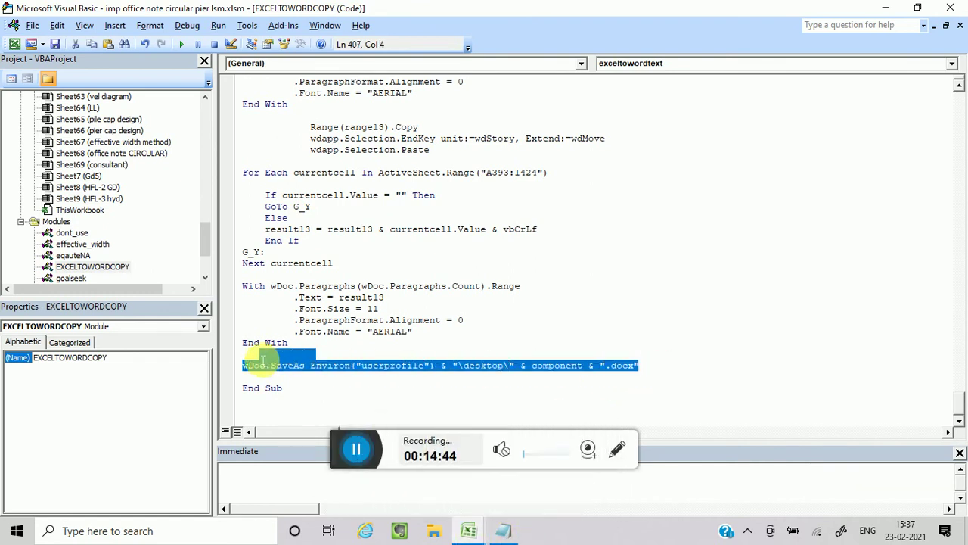
Add the line 'at the end file is saved as the desired name' to demo.txt
{"action": "left_click", "coordinate": [503, 530]}
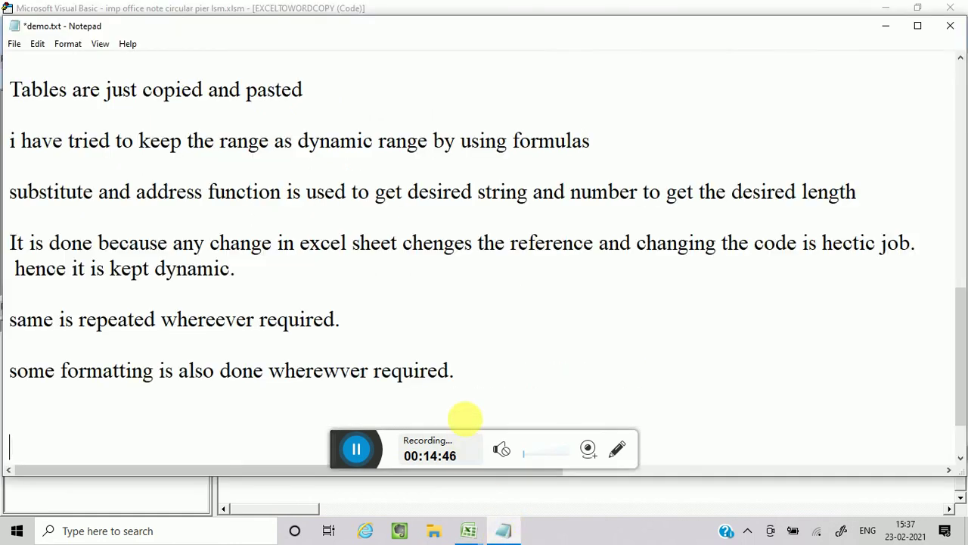
{"action": "key", "text": "Return"}
{"action": "key", "text": "Return"}
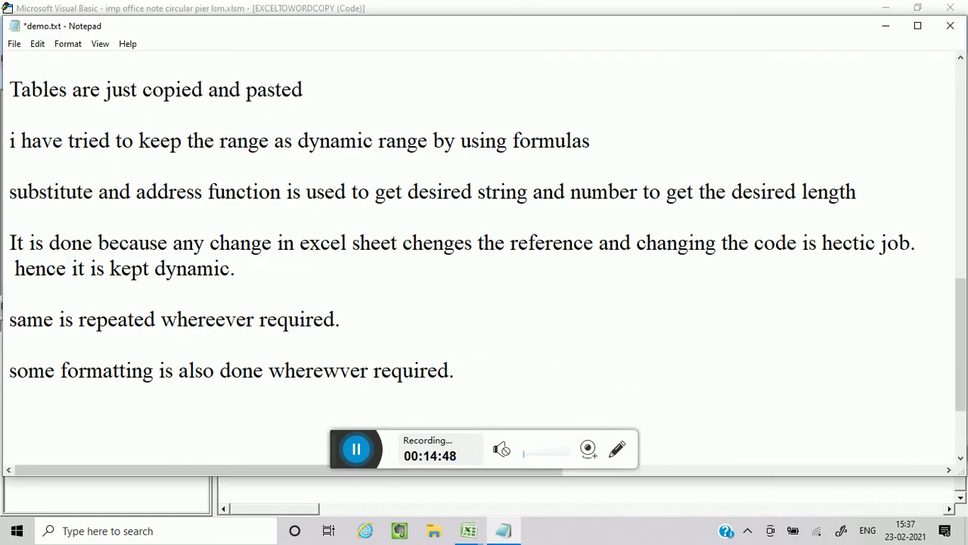
{"action": "type", "text": "at the e"}
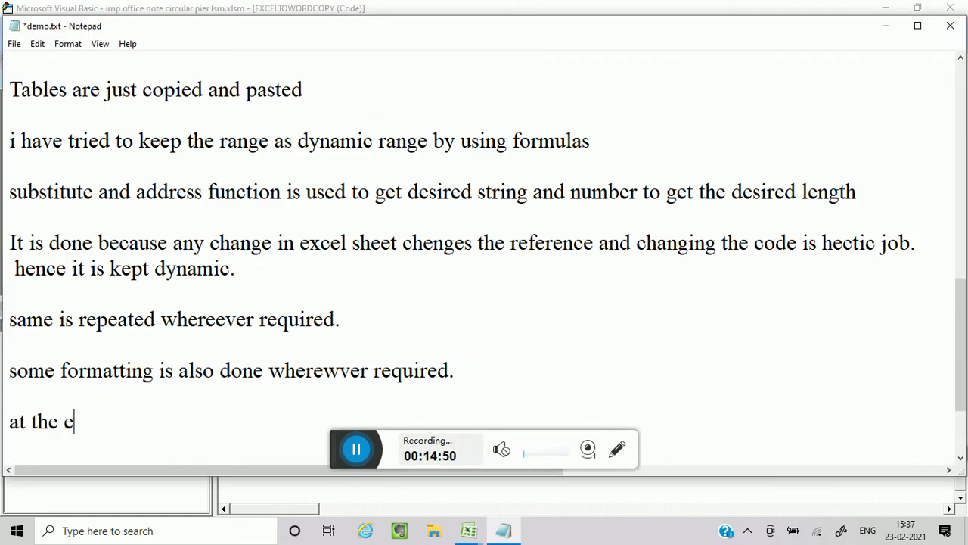
{"action": "type", "text": "nd file "}
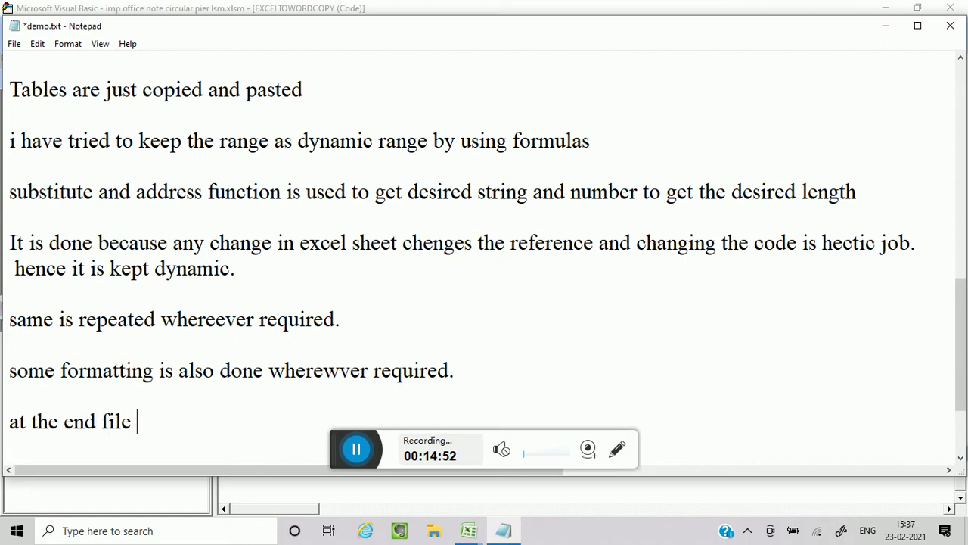
{"action": "type", "text": "is saved"}
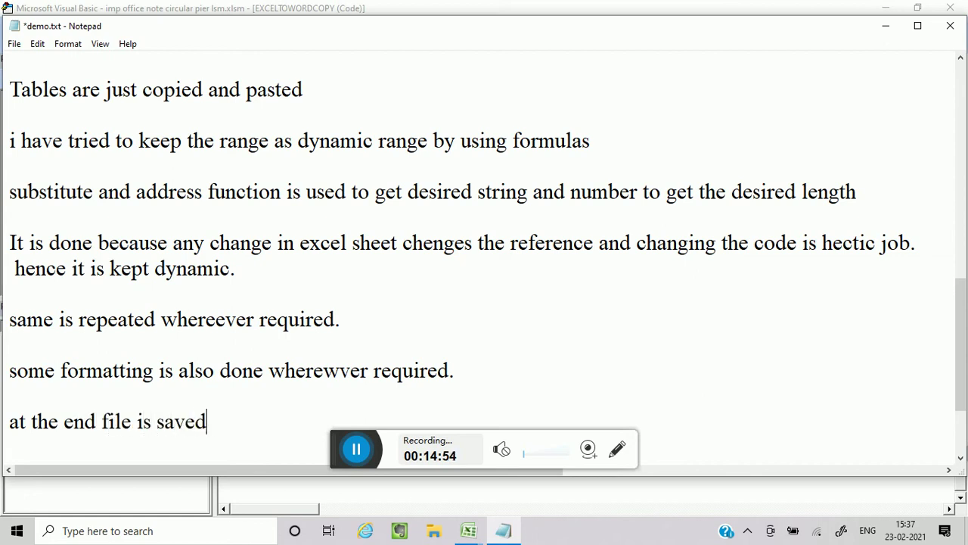
{"action": "type", "text": " as th"}
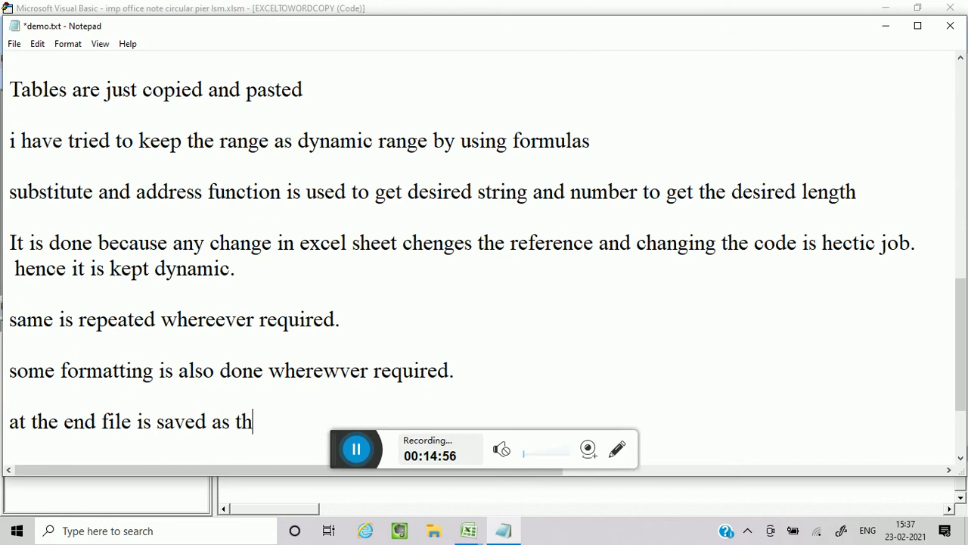
{"action": "type", "text": "e desi"}
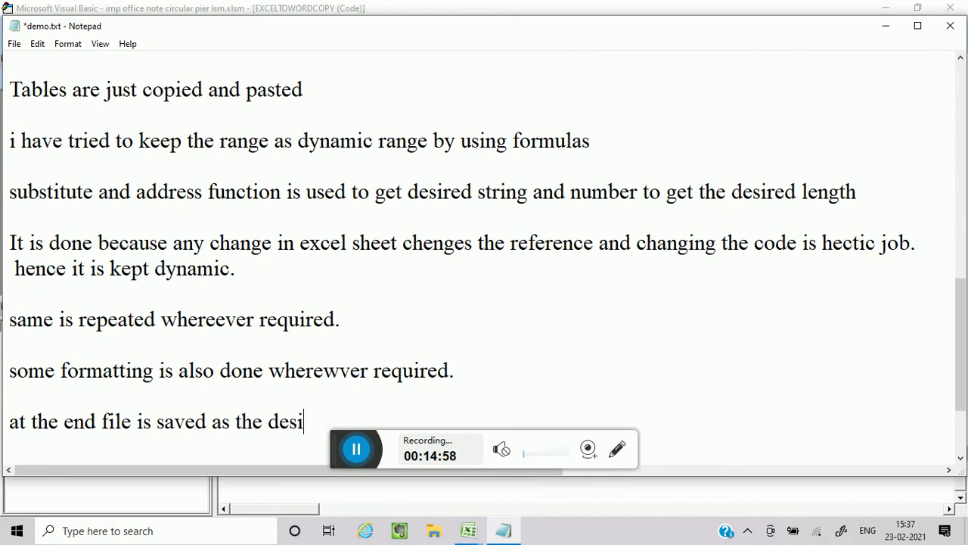
{"action": "type", "text": "red name"}
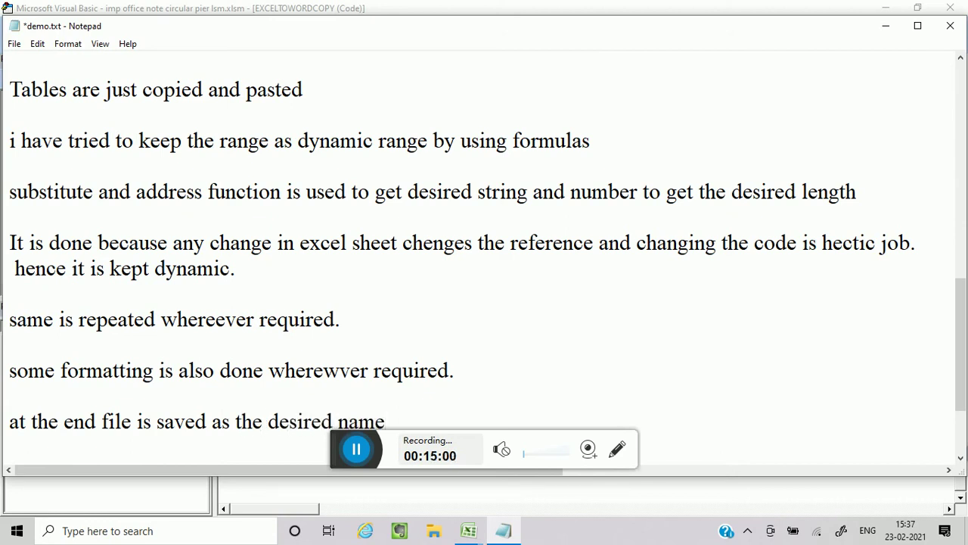
{"action": "key", "text": "Return"}
{"action": "key", "text": "Return"}
{"action": "key", "text": "Return"}
Type the sentence on saving time writing office notes for several bridge piers, as level and load data are stored
{"action": "key", "text": "Return"}
{"action": "key", "text": "Return"}
{"action": "key", "text": "Return"}
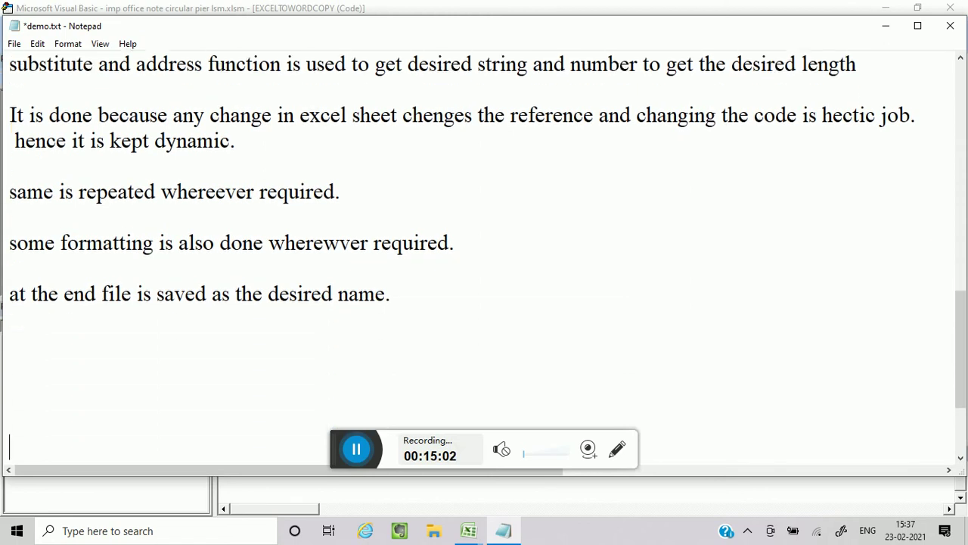
{"action": "key", "text": "Return"}
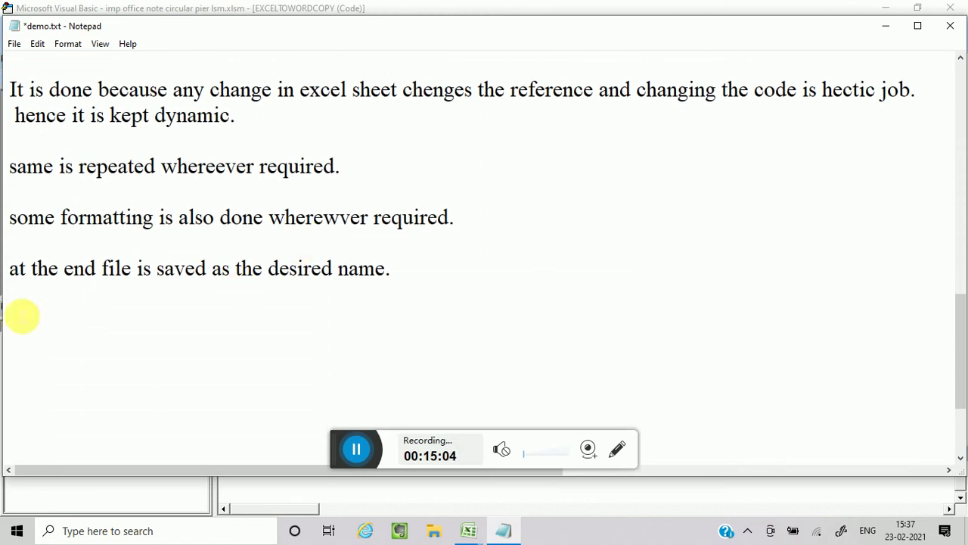
{"action": "left_click", "coordinate": [19, 319]}
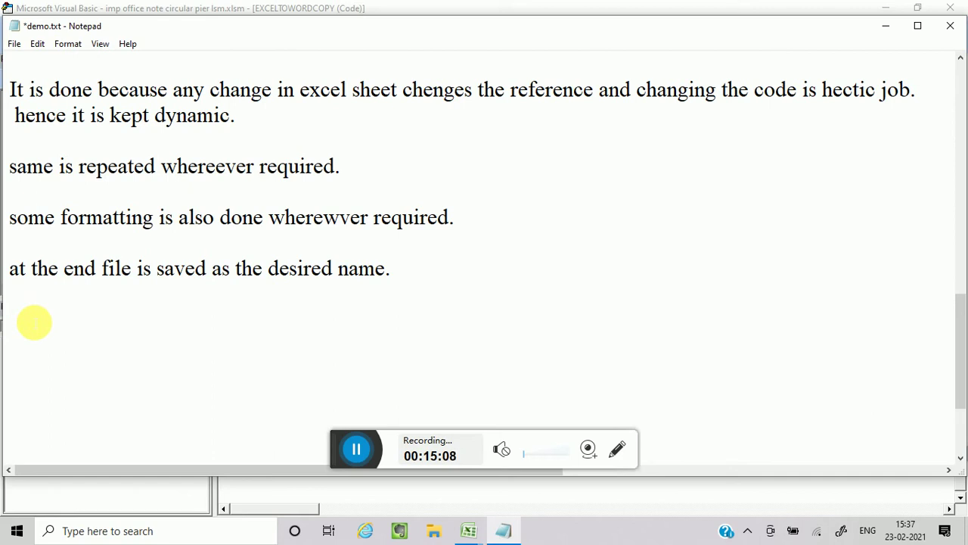
{"action": "type", "text": "i have do"}
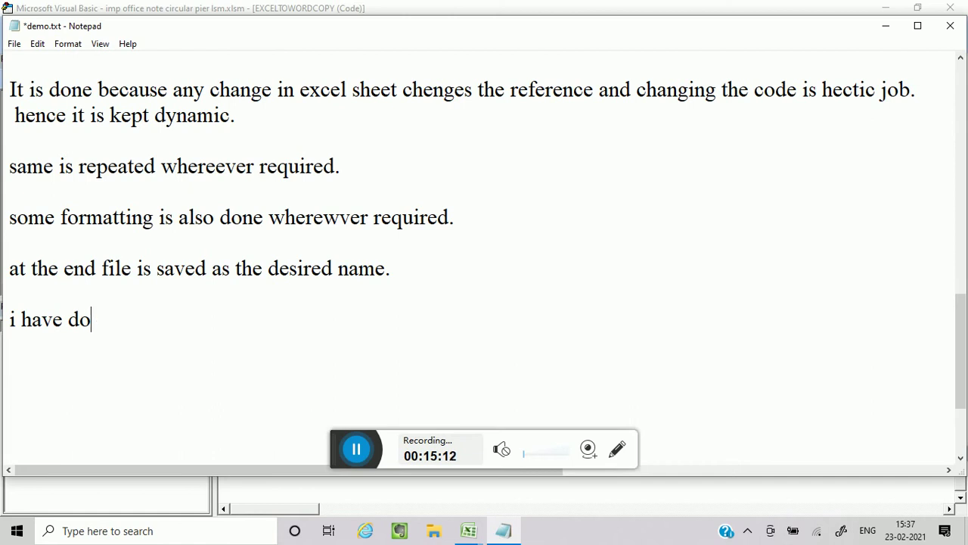
{"action": "type", "text": "ne all "}
{"action": "type", "text": "this"}
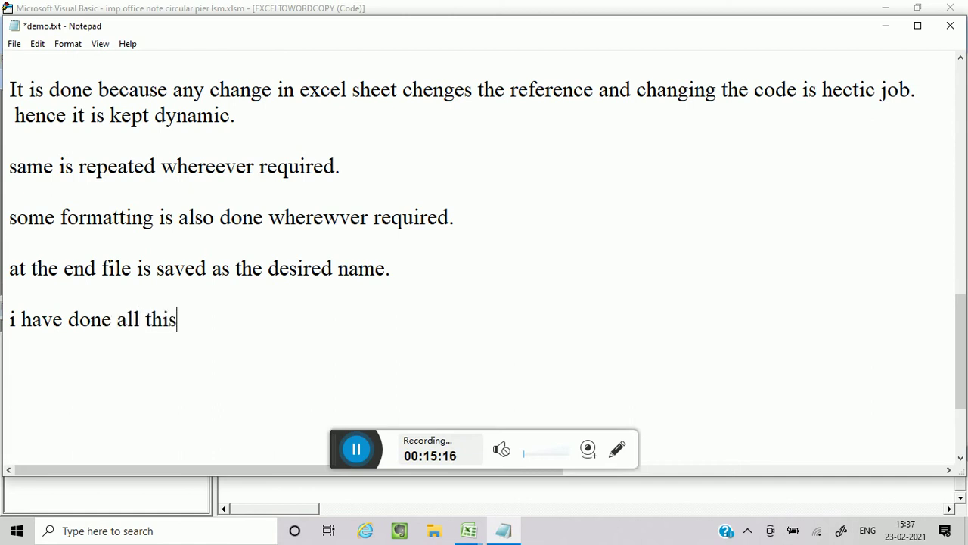
{"action": "type", "text": " to sav"}
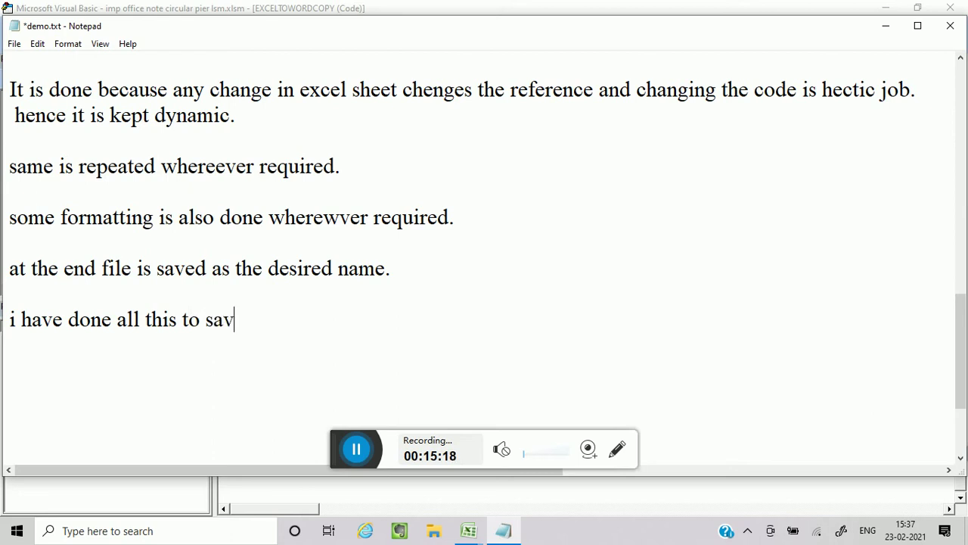
{"action": "type", "text": "e time "}
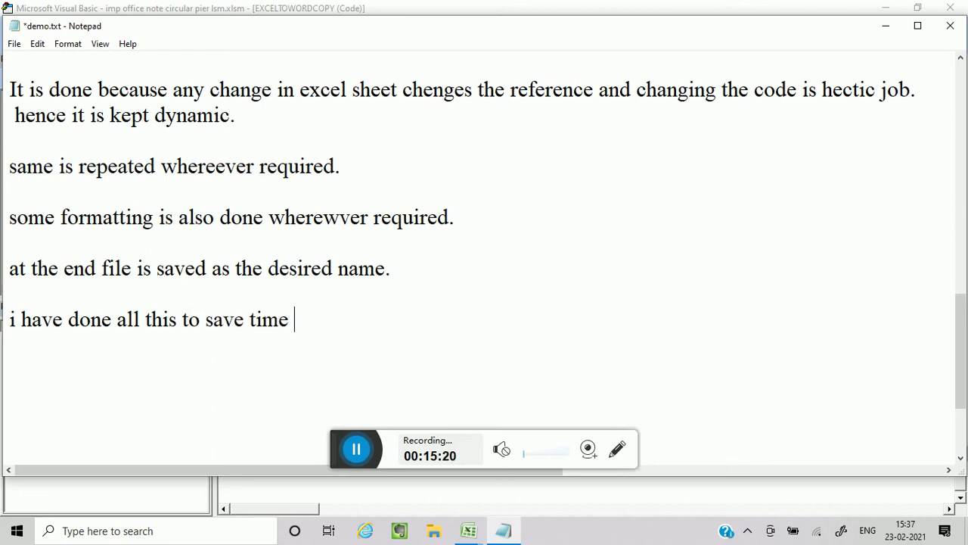
{"action": "type", "text": "in wr"}
{"action": "type", "text": "iting"}
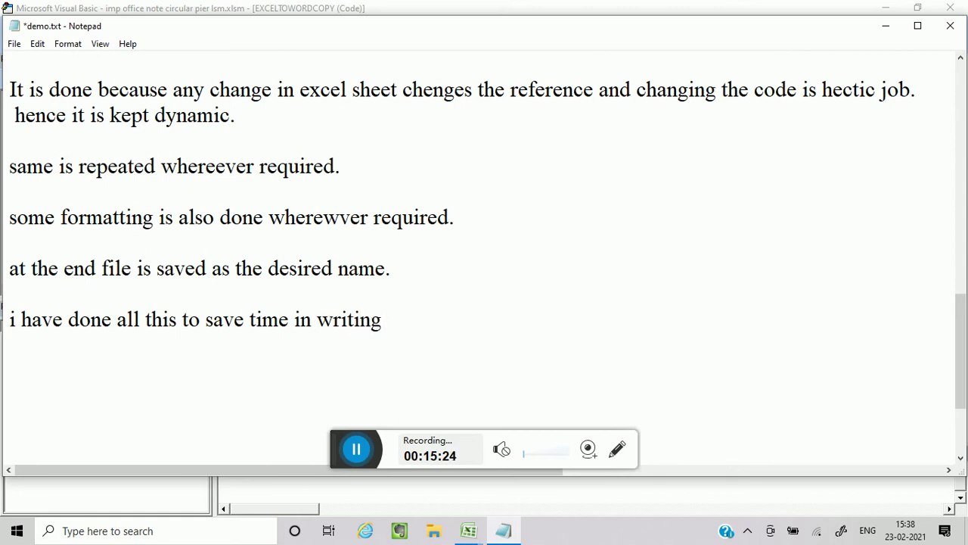
{"action": "type", "text": " office "}
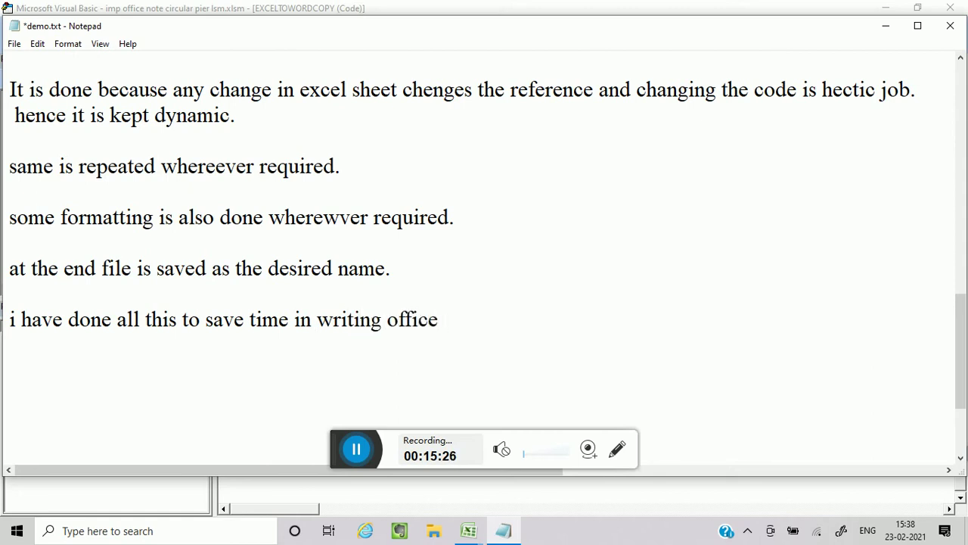
{"action": "type", "text": "notes of "}
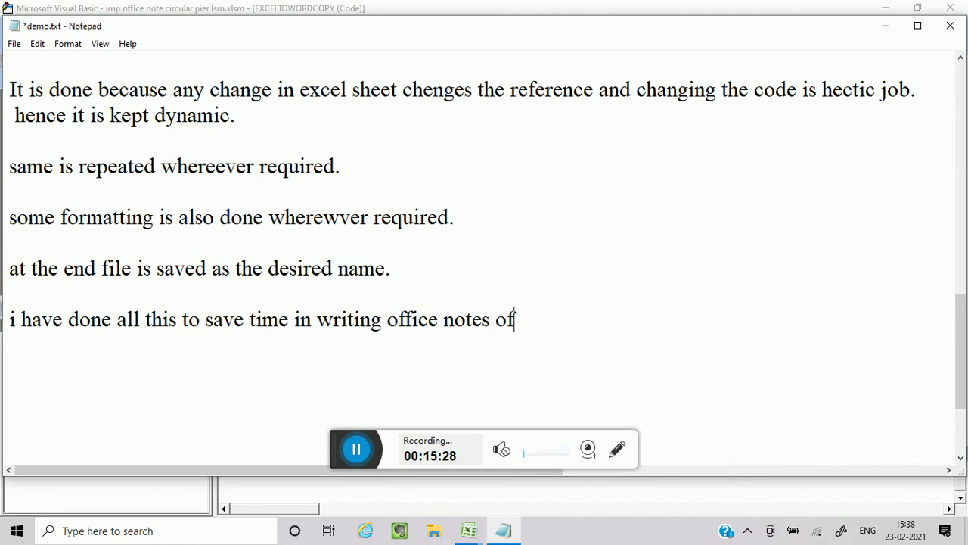
{"action": "type", "text": "severa"}
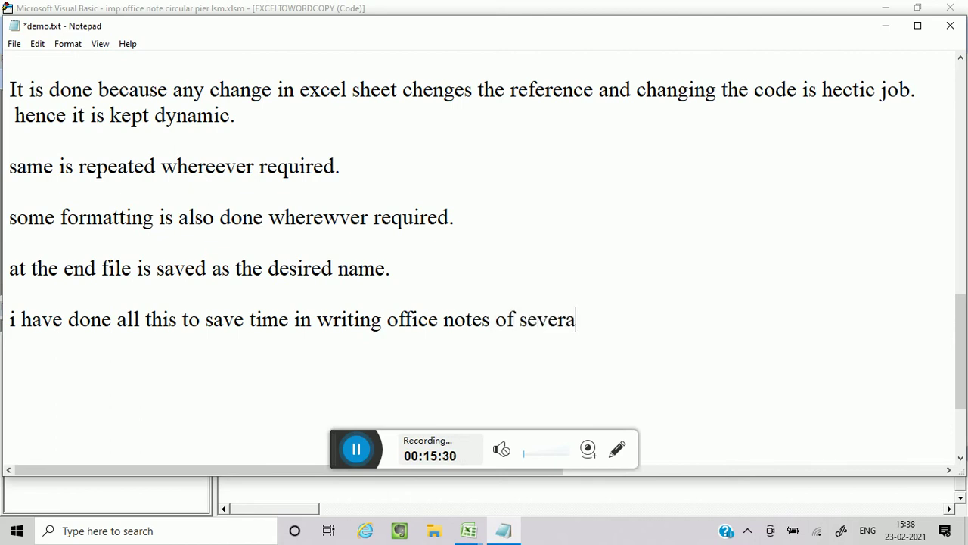
{"action": "type", "text": "l piers "}
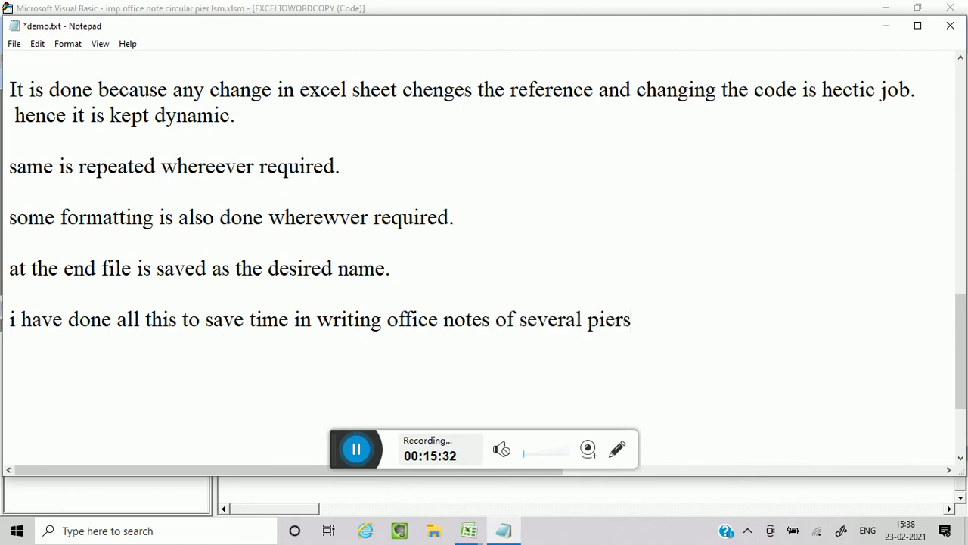
{"action": "type", "text": "of br"}
{"action": "type", "text": "idge,"}
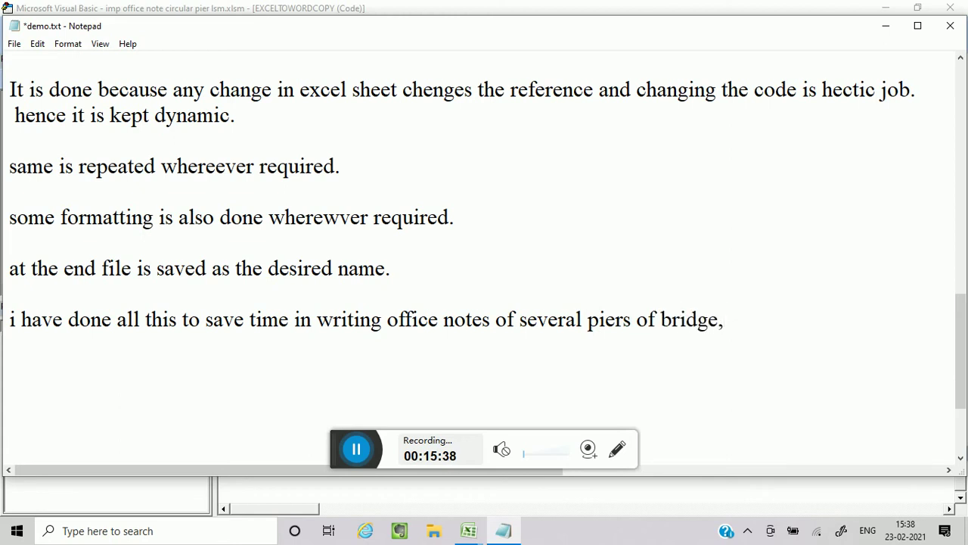
{"action": "type", "text": " as i a"}
{"action": "type", "text": "h"}
{"action": "key", "text": "BackSpace"}
{"action": "key", "text": "BackSpace"}
{"action": "type", "text": "have sto"}
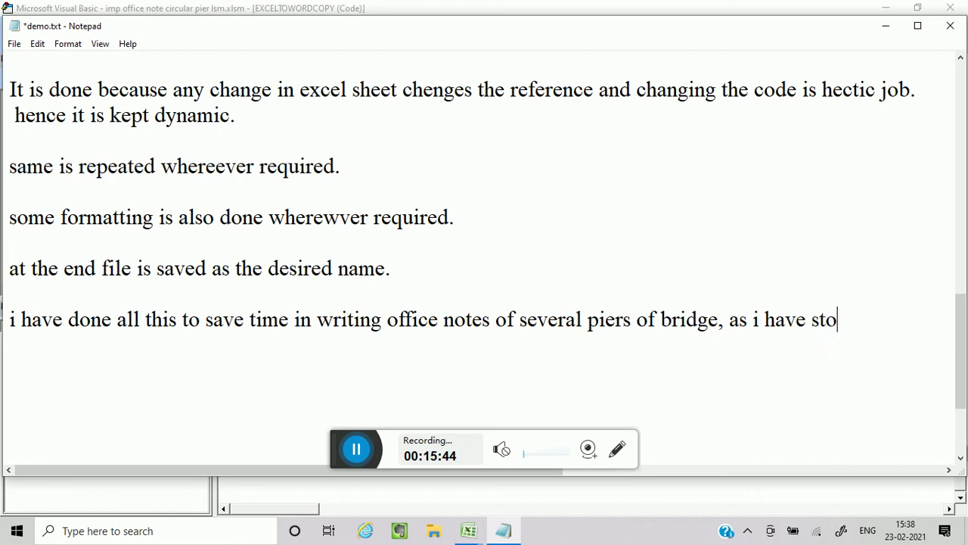
{"action": "type", "text": "red le"}
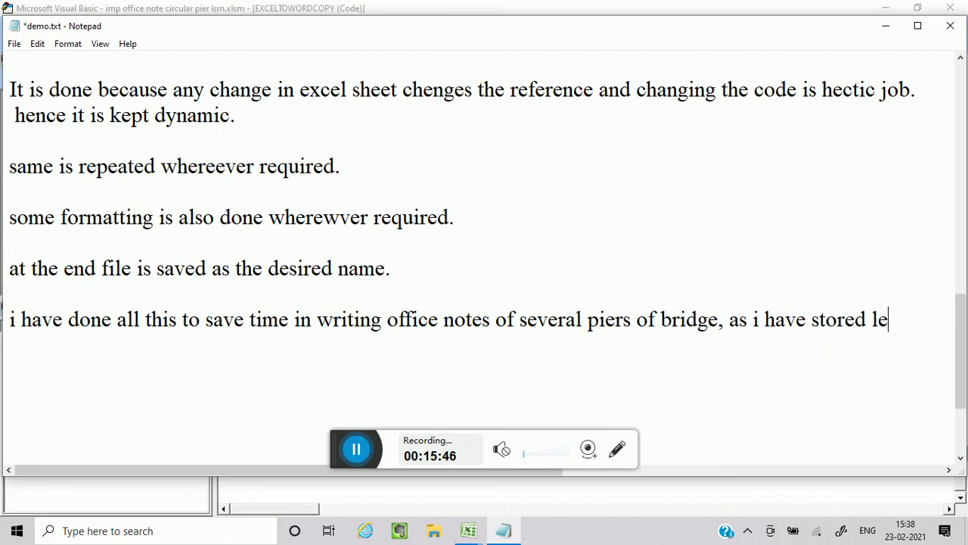
{"action": "type", "text": "vel d"}
{"action": "type", "text": "ata and "}
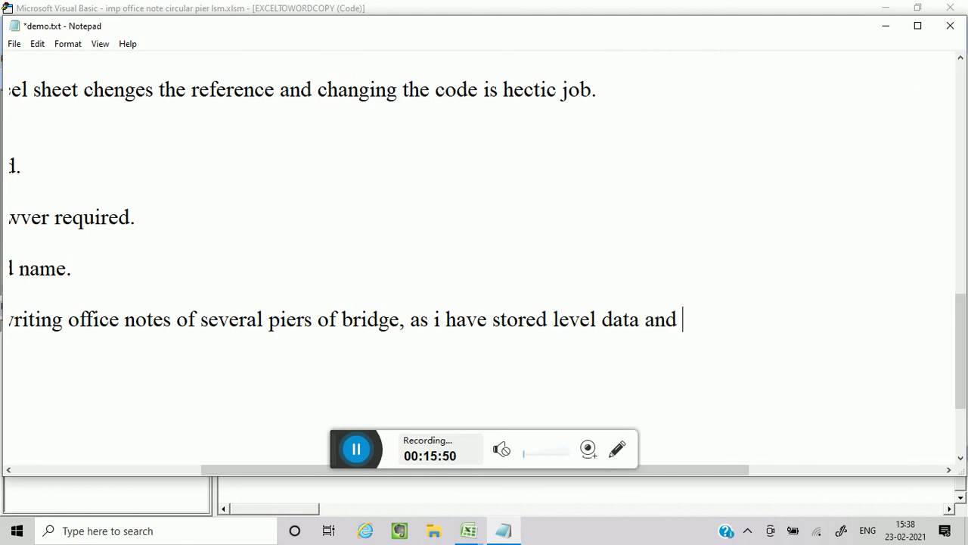
{"action": "type", "text": "load data."}
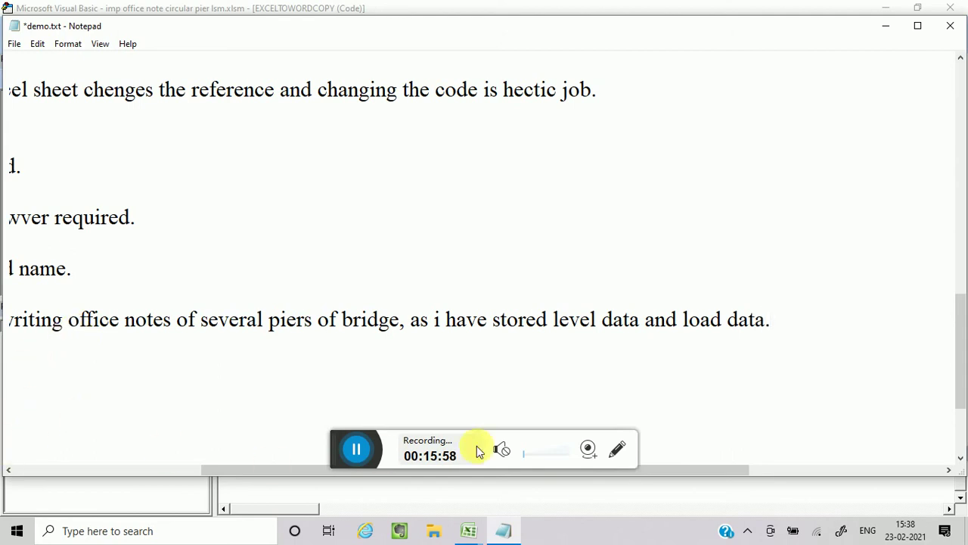
Open Excel's consultant sheet and point out the Pier Name entries PL5 through A1,A2
{"action": "left_click", "coordinate": [469, 532]}
{"action": "left_click", "coordinate": [439, 490]}
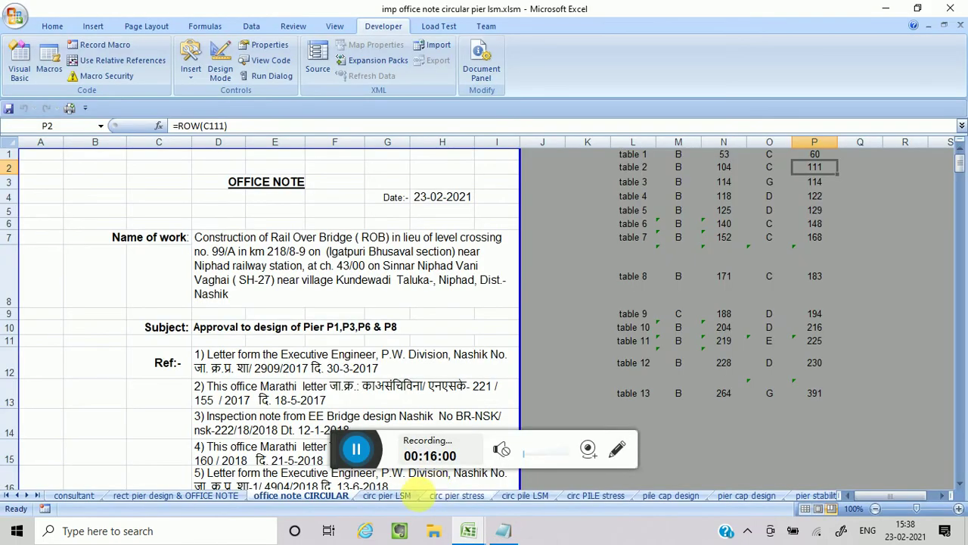
{"action": "left_click", "coordinate": [74, 496]}
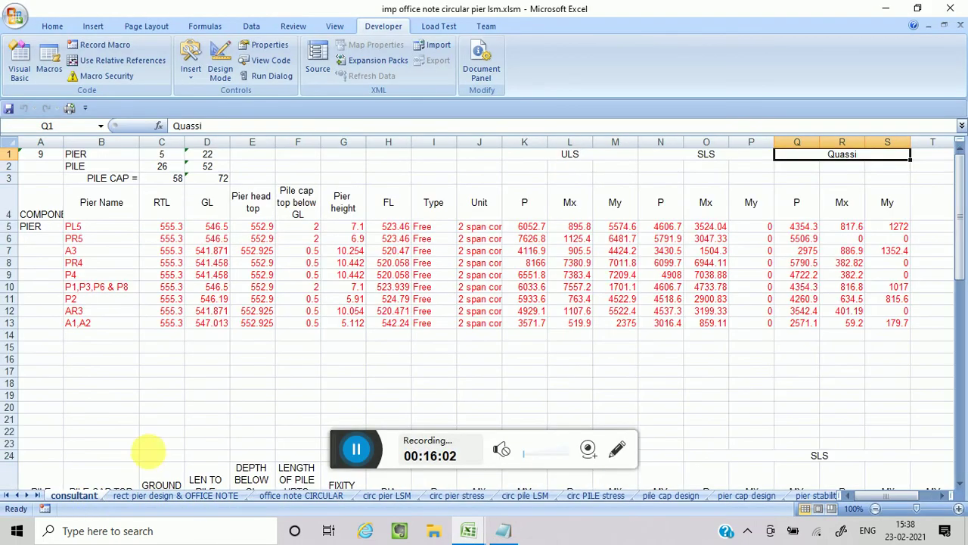
{"action": "left_click", "coordinate": [97, 234]}
{"action": "left_click", "coordinate": [104, 202]}
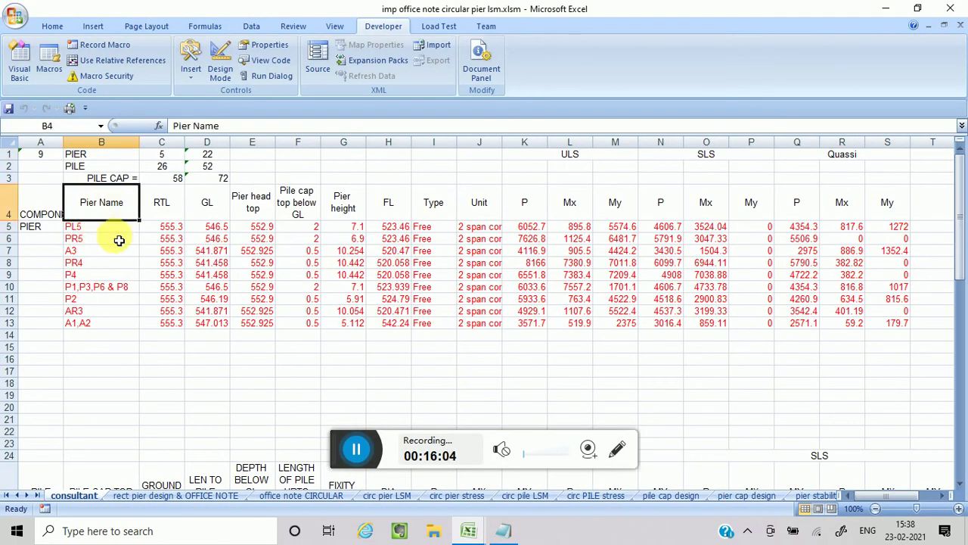
{"action": "left_click", "coordinate": [117, 230]}
{"action": "left_click", "coordinate": [103, 240]}
{"action": "left_click", "coordinate": [91, 252]}
{"action": "left_click", "coordinate": [100, 265]}
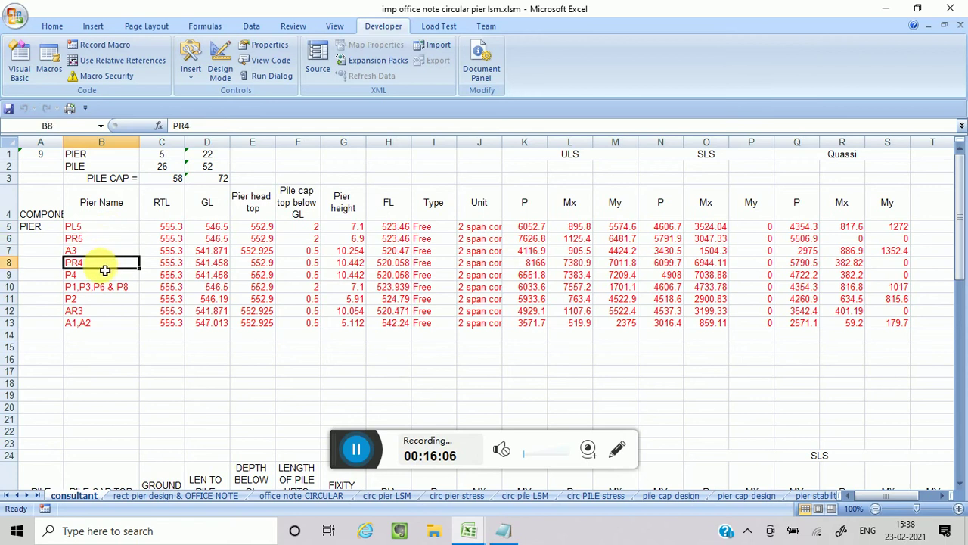
{"action": "left_click", "coordinate": [97, 275]}
{"action": "left_click", "coordinate": [90, 291]}
{"action": "left_click", "coordinate": [90, 299]}
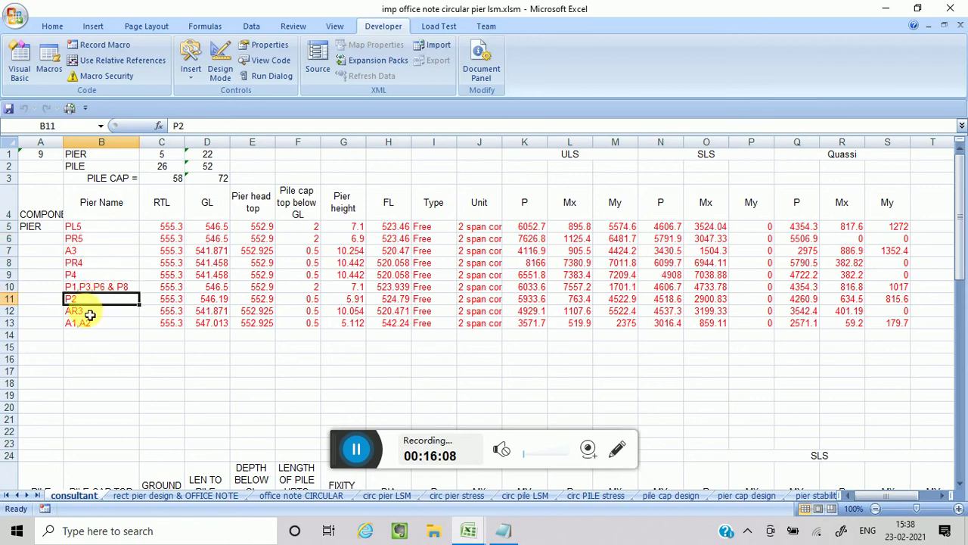
{"action": "left_click", "coordinate": [86, 311]}
{"action": "left_click", "coordinate": [86, 323]}
Point out the level columns RTL, GL, Pier head top, pile cap depth, Pier height, FL and Type
{"action": "left_click", "coordinate": [157, 205]}
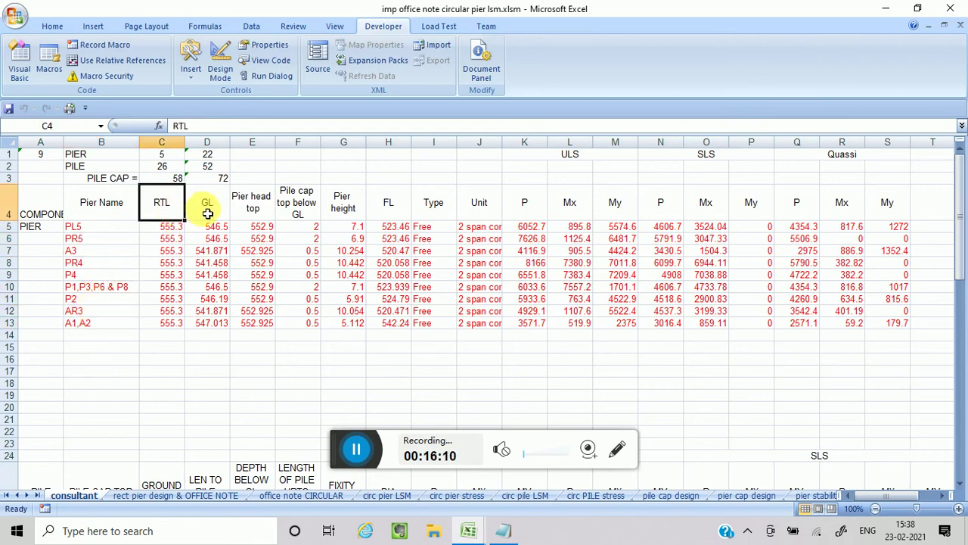
{"action": "left_click", "coordinate": [205, 209]}
{"action": "left_click", "coordinate": [249, 206]}
{"action": "left_click", "coordinate": [298, 203]}
{"action": "left_click", "coordinate": [342, 205]}
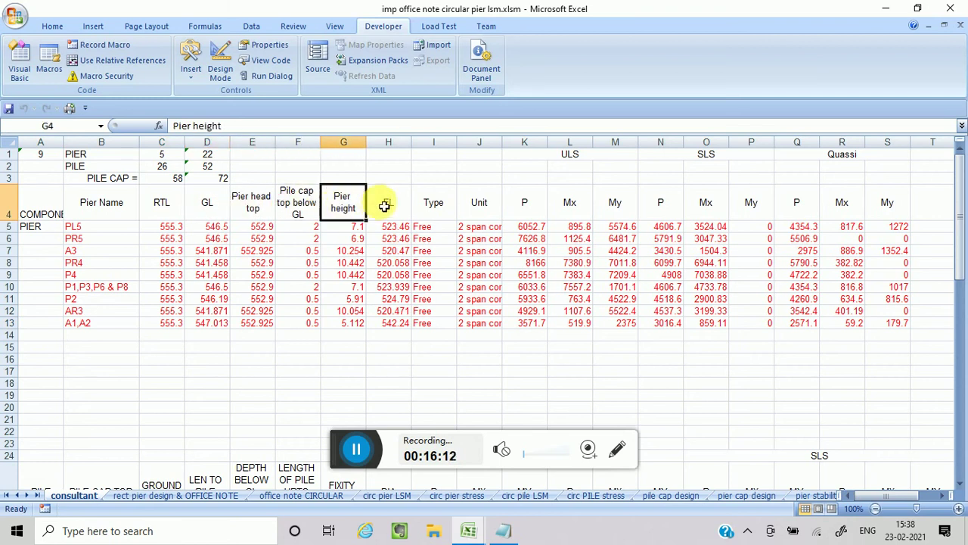
{"action": "left_click", "coordinate": [388, 205]}
{"action": "left_click", "coordinate": [436, 211]}
{"action": "left_click_drag", "start_coordinate": [442, 232], "coordinate": [439, 334]}
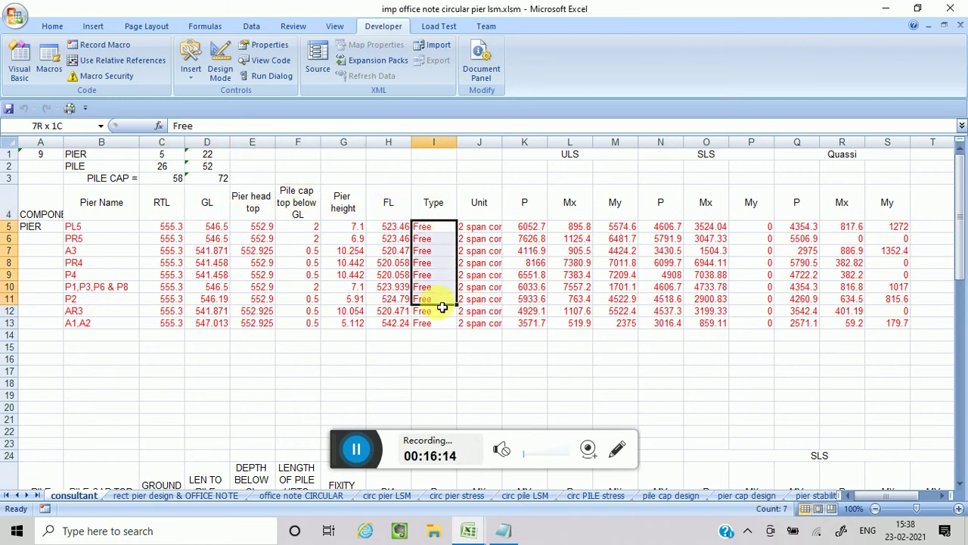
Point out the Unit and ULS, SLS and Quassi load columns, then return to demo.txt
{"action": "left_click", "coordinate": [490, 210]}
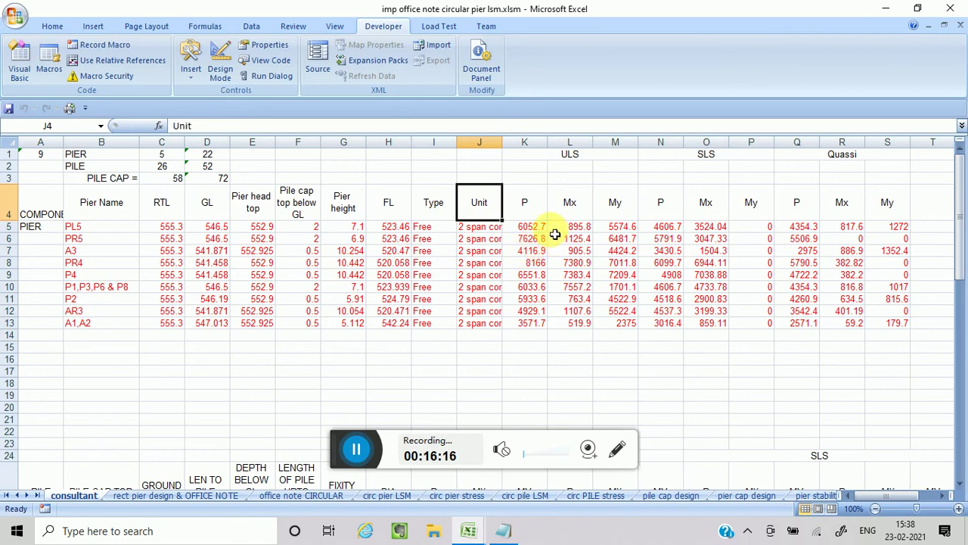
{"action": "left_click", "coordinate": [530, 203]}
{"action": "left_click", "coordinate": [567, 201]}
{"action": "left_click", "coordinate": [605, 210]}
{"action": "left_click", "coordinate": [652, 205]}
{"action": "left_click", "coordinate": [705, 205]}
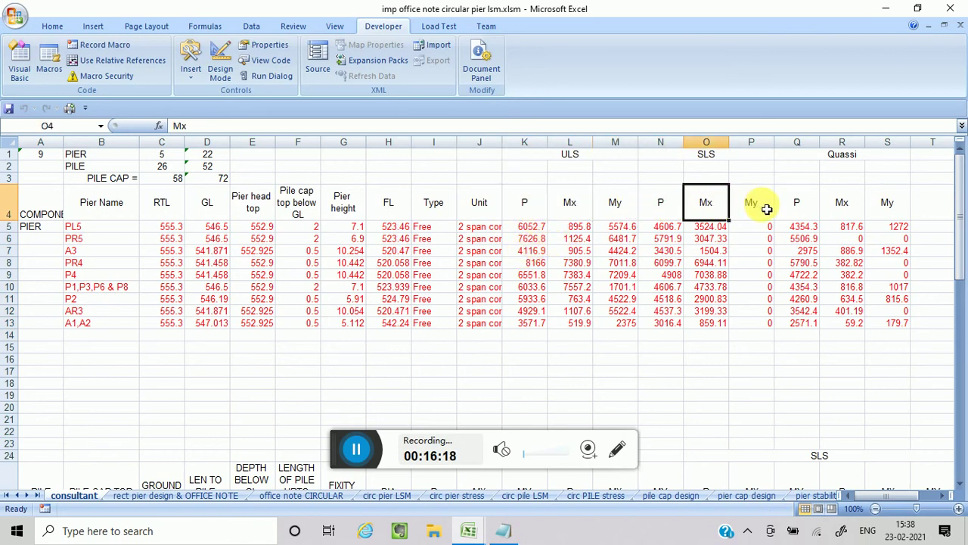
{"action": "left_click", "coordinate": [753, 204]}
{"action": "left_click", "coordinate": [798, 206]}
{"action": "left_click", "coordinate": [844, 204]}
{"action": "left_click", "coordinate": [893, 208]}
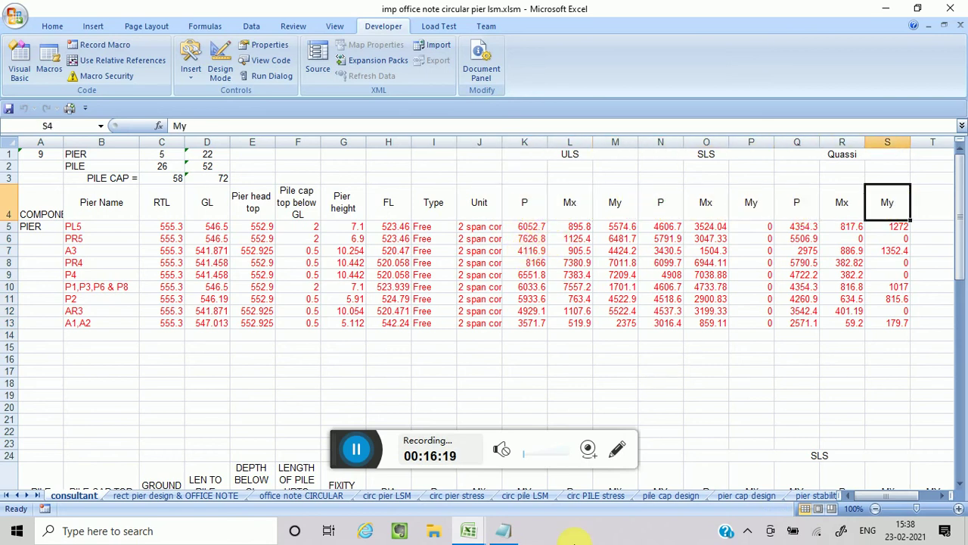
{"action": "left_click", "coordinate": [498, 530]}
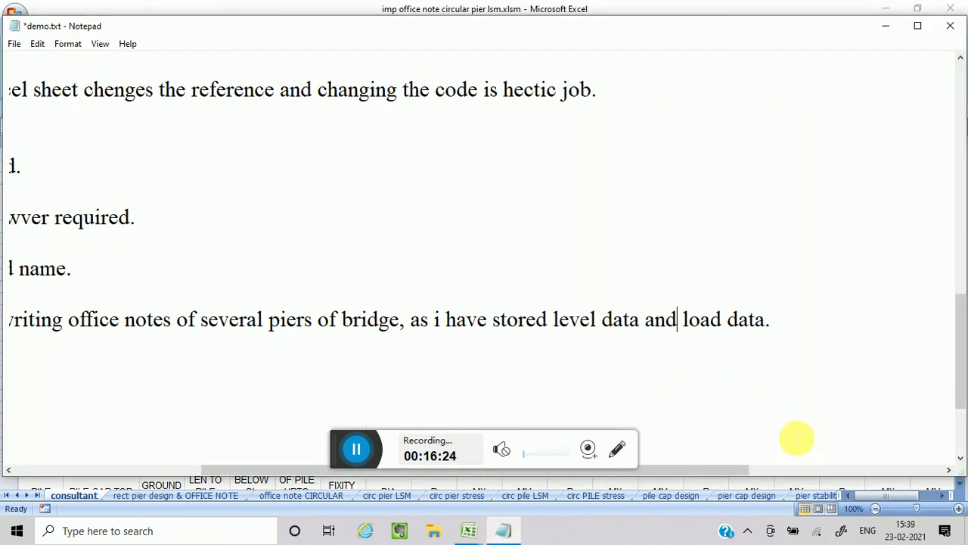
Add the line 'working of file is like this' below the stored-data paragraph
{"action": "key", "text": "Left"}
{"action": "key", "text": "Left"}
{"action": "key", "text": "Left"}
{"action": "key", "text": "Right"}
{"action": "key", "text": "Right"}
{"action": "key", "text": "Right"}
{"action": "left_click", "coordinate": [789, 323]}
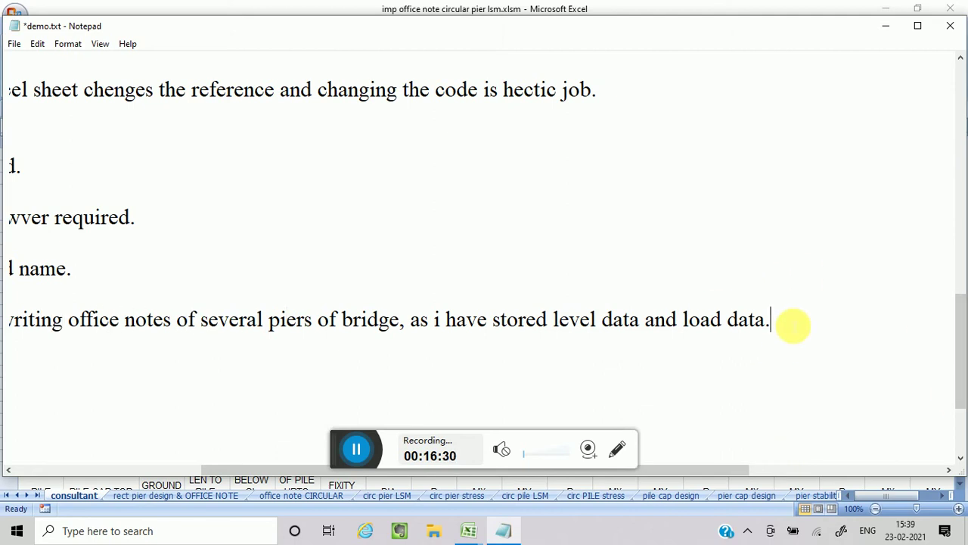
{"action": "key", "text": "Return"}
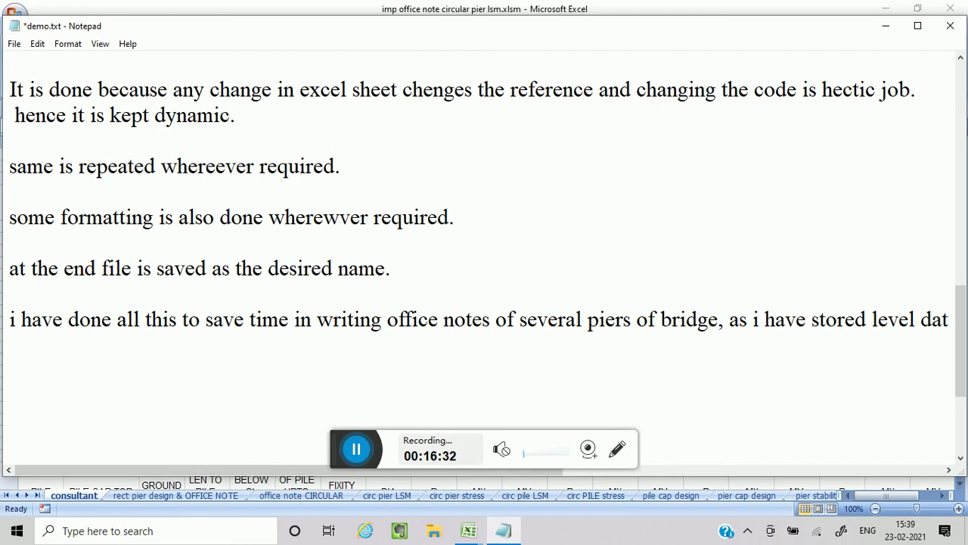
{"action": "type", "text": "working "}
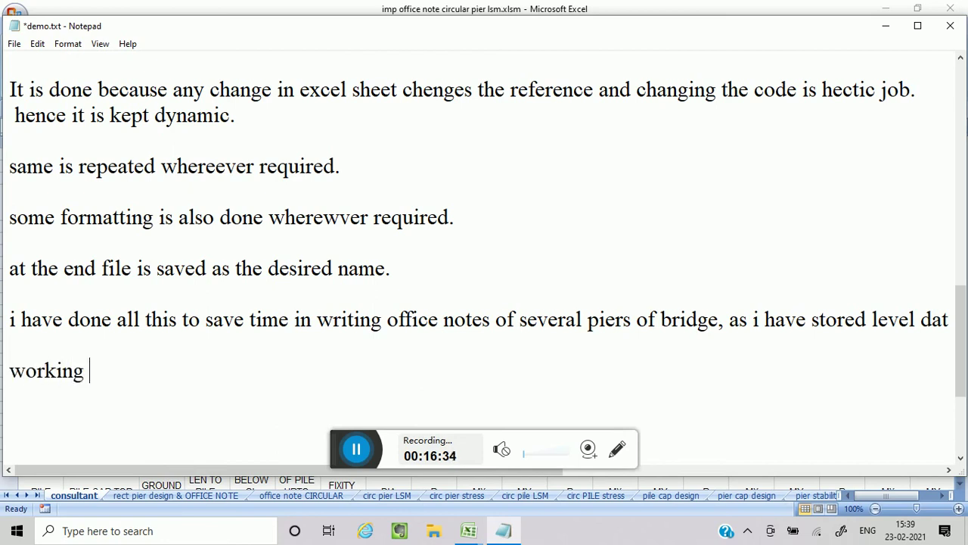
{"action": "type", "text": "of file "}
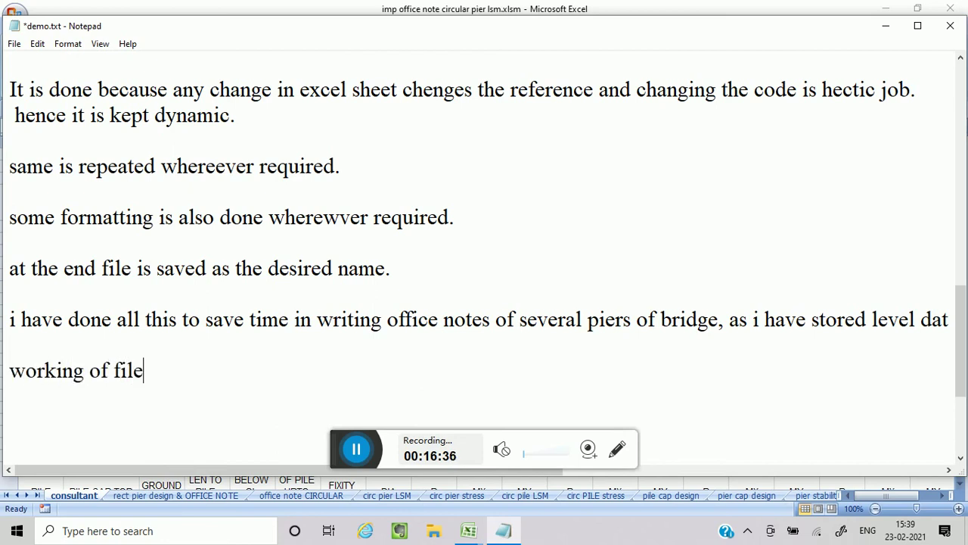
{"action": "type", "text": "is like "}
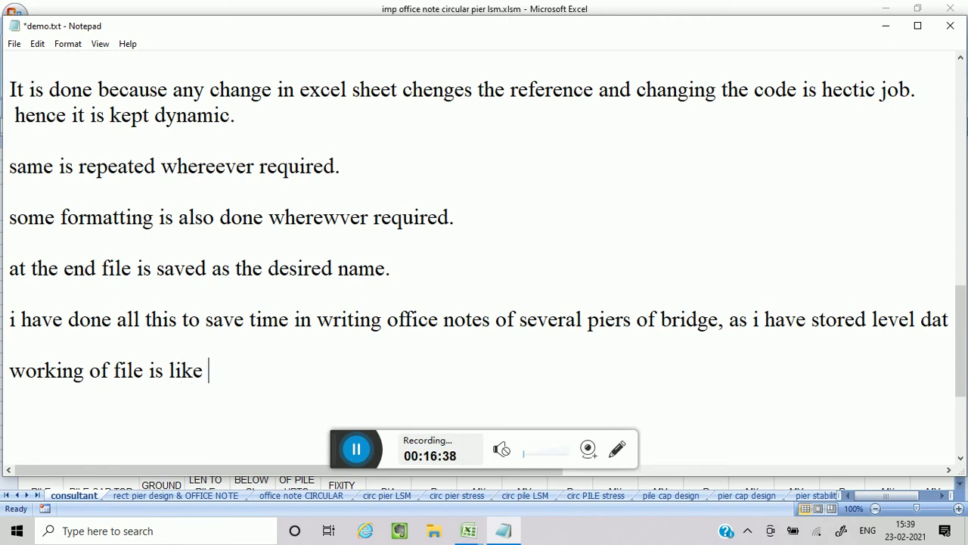
{"action": "type", "text": "this"}
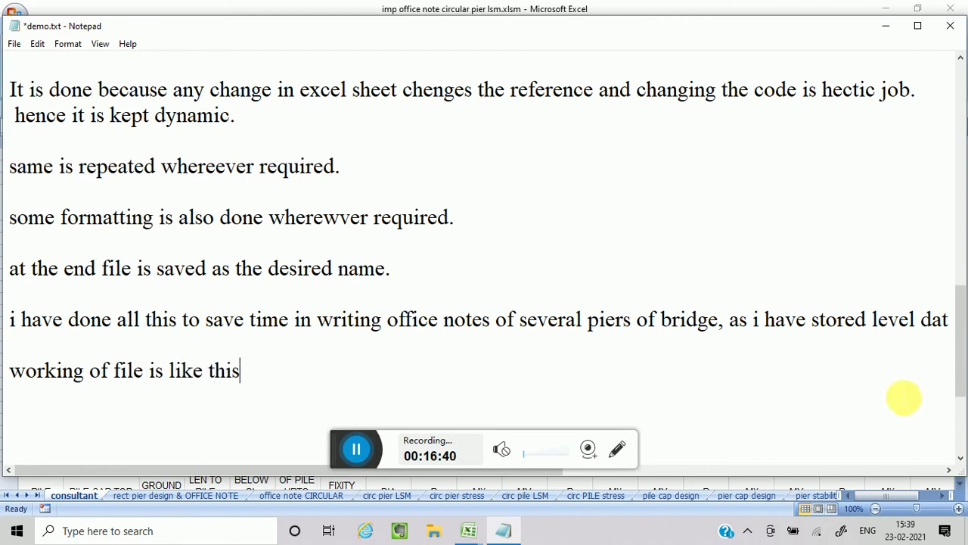
{"action": "left_click", "coordinate": [468, 531]}
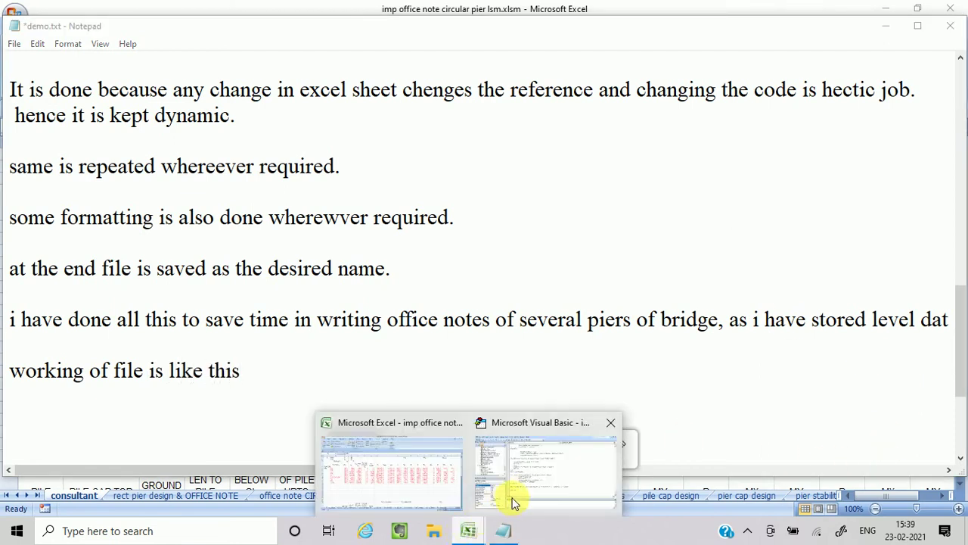
{"action": "left_click", "coordinate": [448, 487]}
{"action": "left_click", "coordinate": [342, 497]}
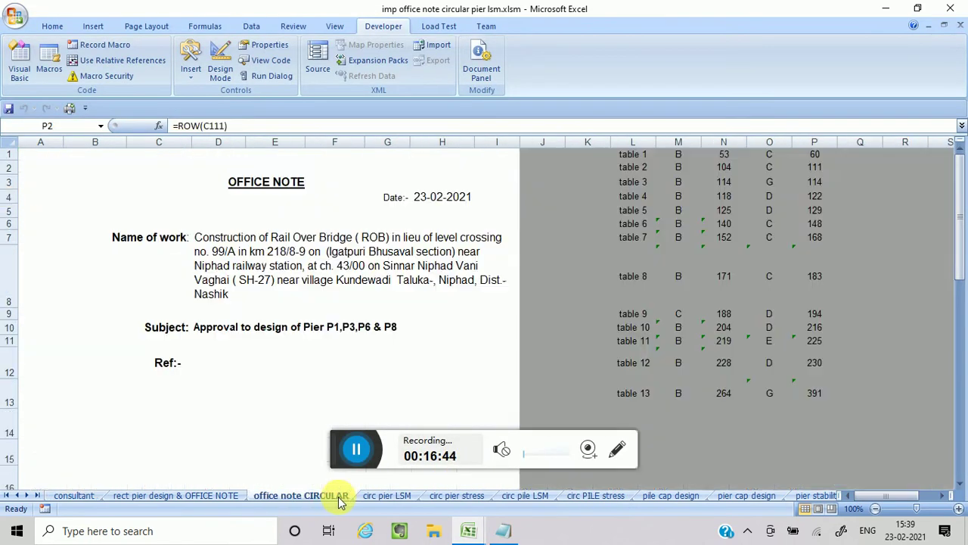
{"action": "left_click", "coordinate": [573, 374]}
{"action": "scroll", "coordinate": [576, 377], "scroll_direction": "down", "scroll_amount": 1}
{"action": "scroll", "coordinate": [577, 376], "scroll_direction": "down", "scroll_amount": 7}
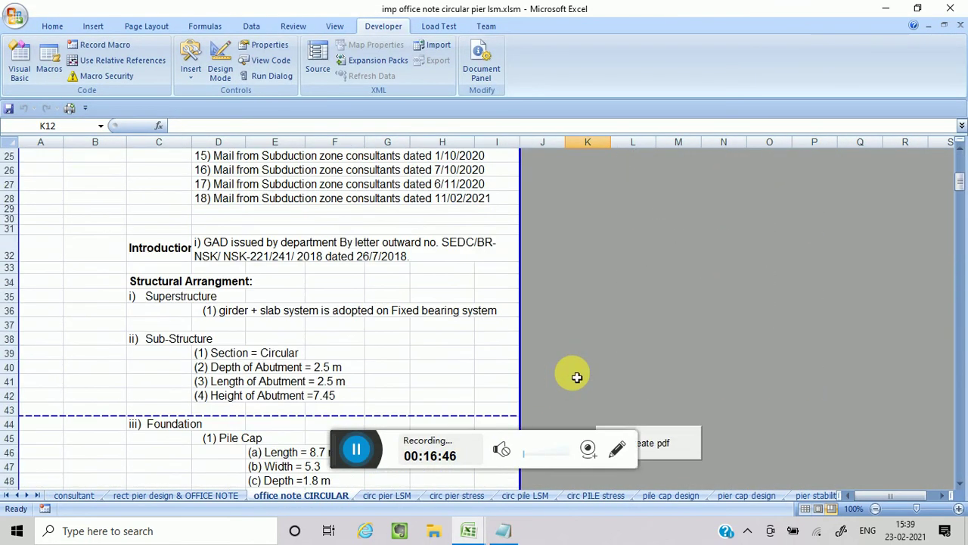
{"action": "scroll", "coordinate": [575, 378], "scroll_direction": "down", "scroll_amount": 3}
{"action": "scroll", "coordinate": [588, 368], "scroll_direction": "down", "scroll_amount": 1}
{"action": "scroll", "coordinate": [575, 364], "scroll_direction": "down", "scroll_amount": 1}
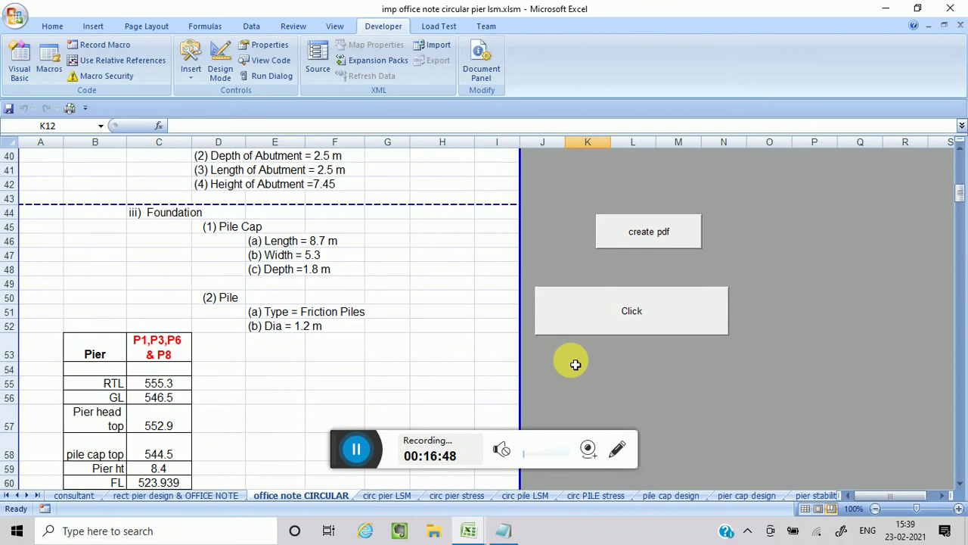
{"action": "left_click", "coordinate": [186, 349]}
{"action": "left_click", "coordinate": [198, 354]}
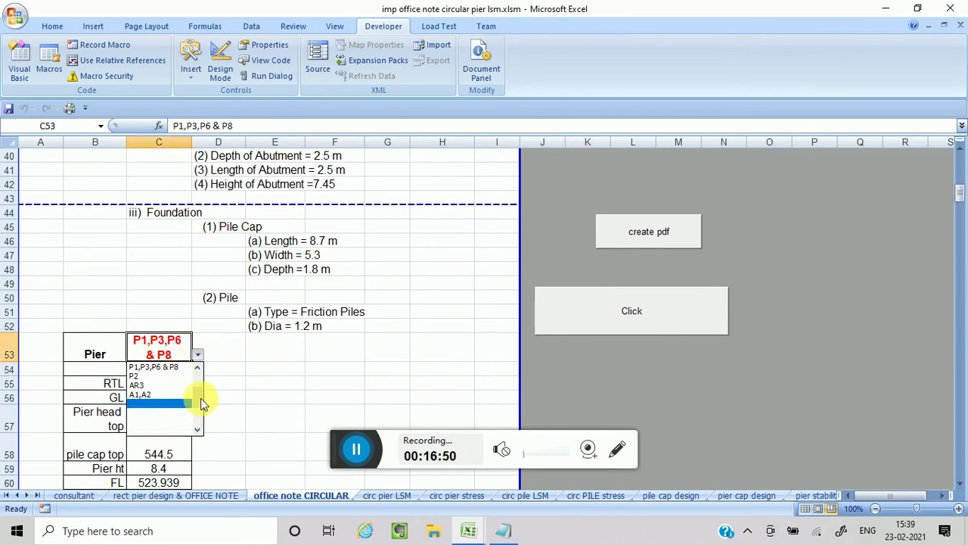
{"action": "scroll", "coordinate": [182, 398], "scroll_direction": "up", "scroll_amount": 3}
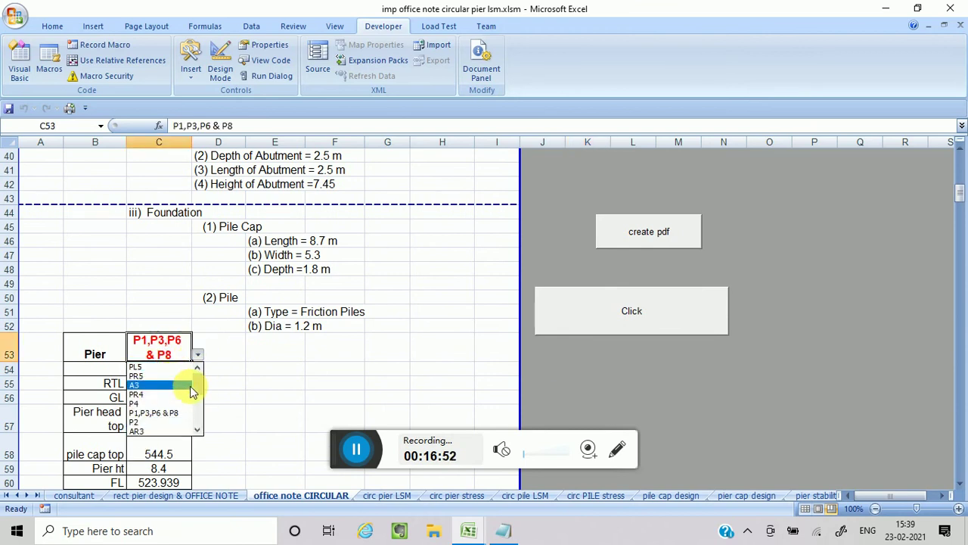
{"action": "left_click", "coordinate": [77, 499]}
{"action": "left_click", "coordinate": [76, 497]}
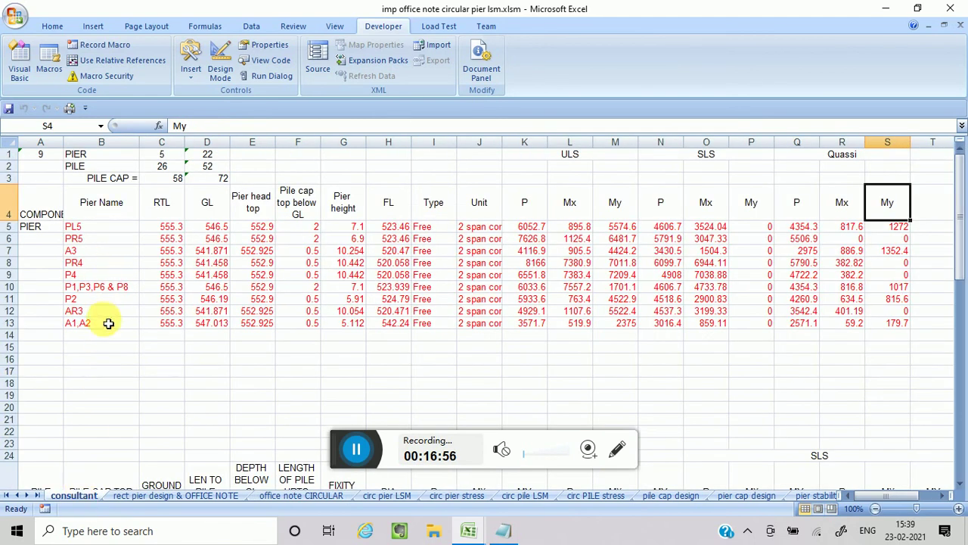
{"action": "left_click", "coordinate": [333, 496]}
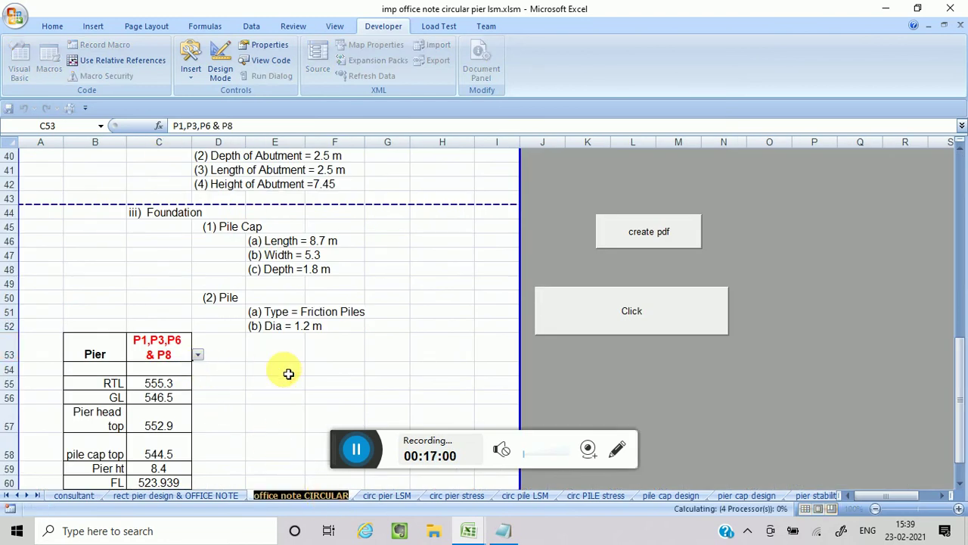
Run the 'Click' macro button on the office note CIRCULAR sheet to generate the Word note
{"action": "left_click", "coordinate": [711, 399]}
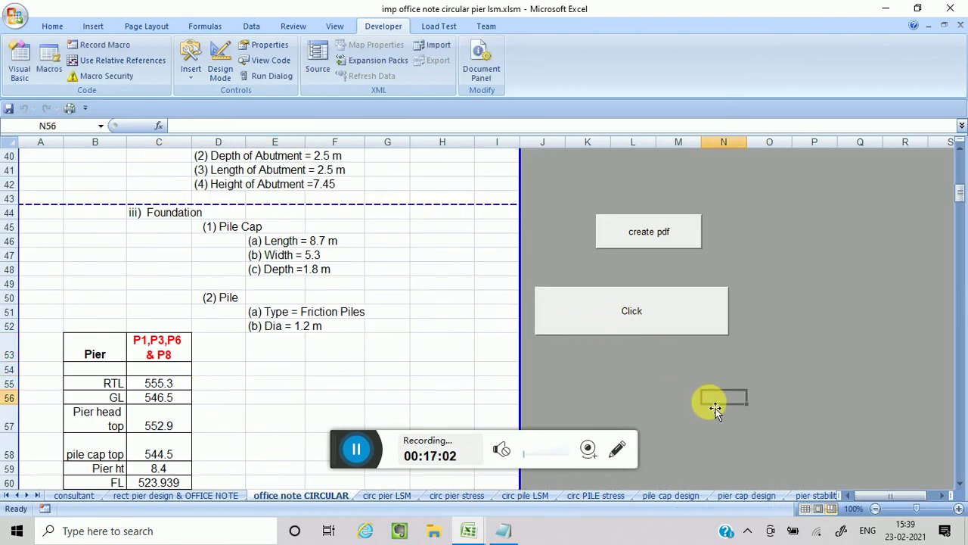
{"action": "left_click", "coordinate": [648, 328]}
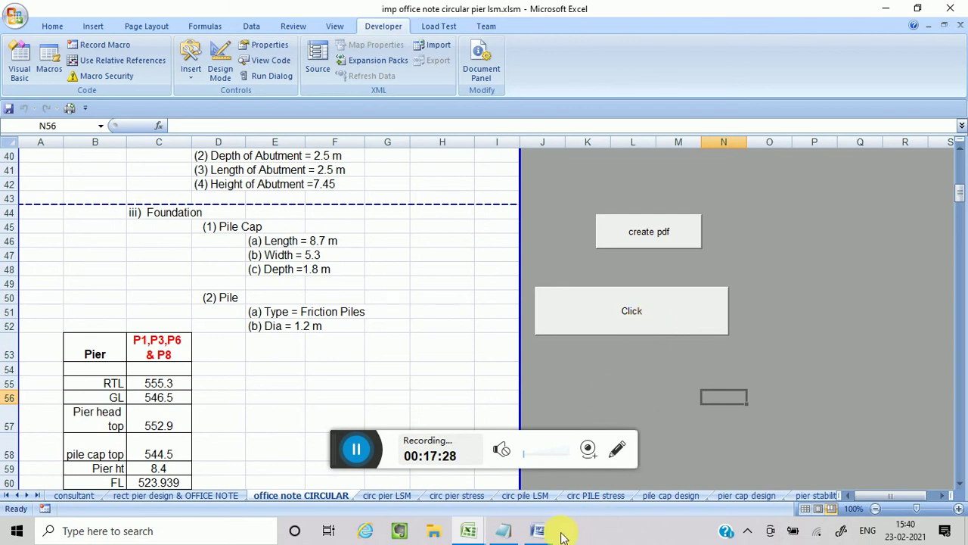
Switch to Word and scroll through the generated P1,P3,P6 & P8.docx office note
{"action": "left_click", "coordinate": [541, 532]}
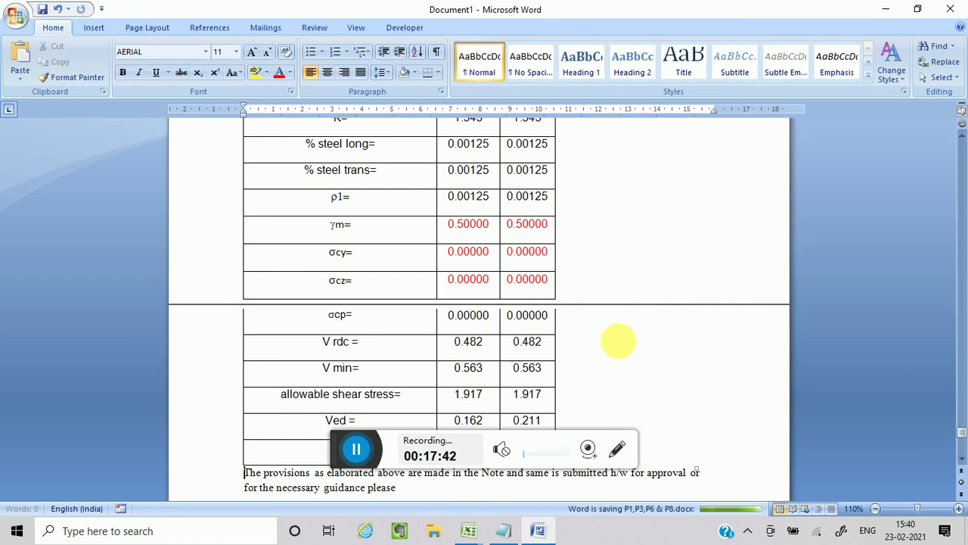
{"action": "scroll", "coordinate": [623, 347], "scroll_direction": "down", "scroll_amount": 6}
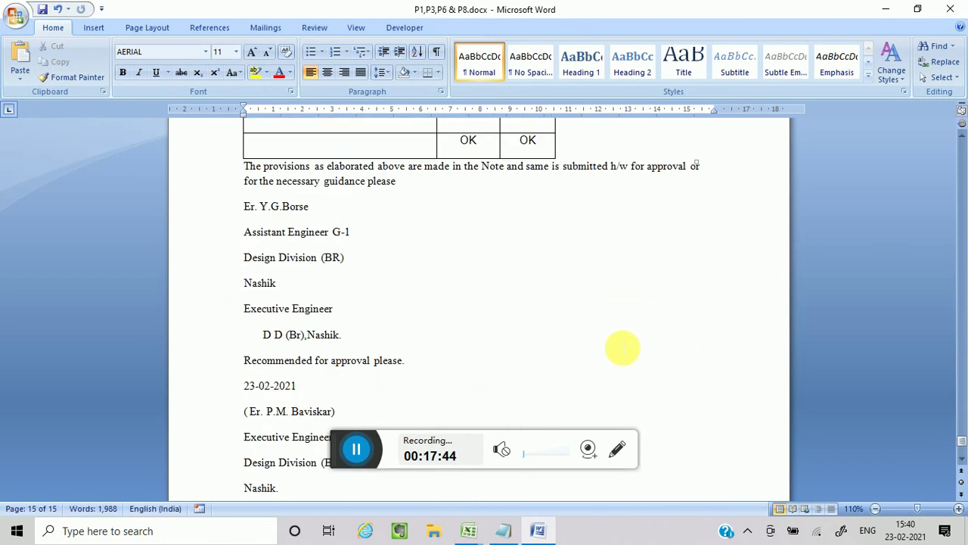
{"action": "scroll", "coordinate": [622, 348], "scroll_direction": "up", "scroll_amount": 2}
{"action": "scroll", "coordinate": [617, 356], "scroll_direction": "up", "scroll_amount": 3}
{"action": "scroll", "coordinate": [612, 367], "scroll_direction": "up", "scroll_amount": 3}
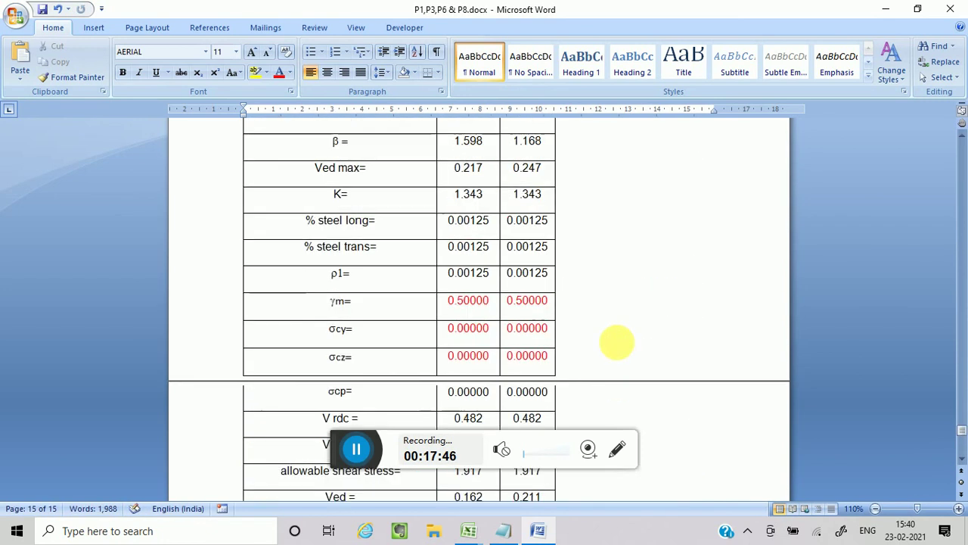
Add a note to demo.txt: a subroutine equates the neutral axis to avoid stress-check mistakes
{"action": "left_click", "coordinate": [489, 534]}
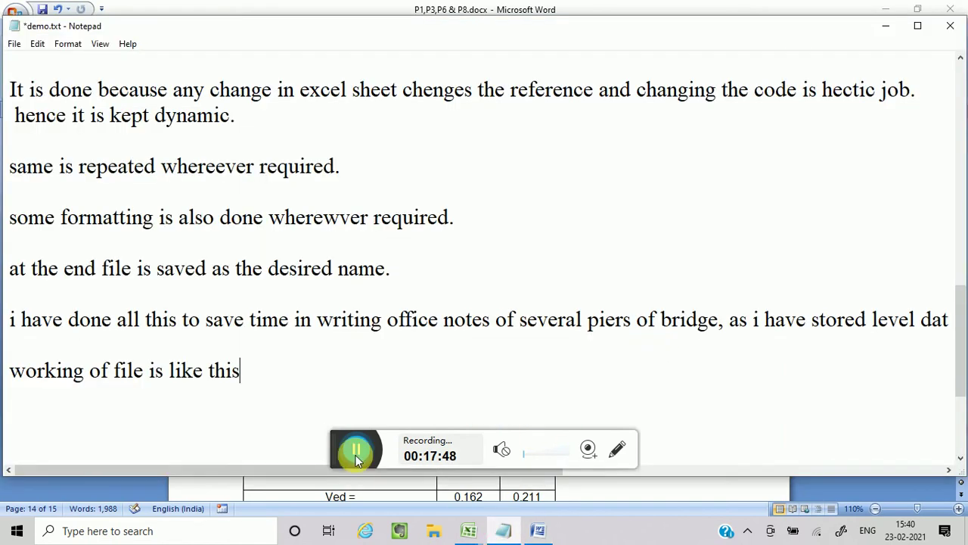
{"action": "key", "text": "Return"}
{"action": "type", "text": "i"}
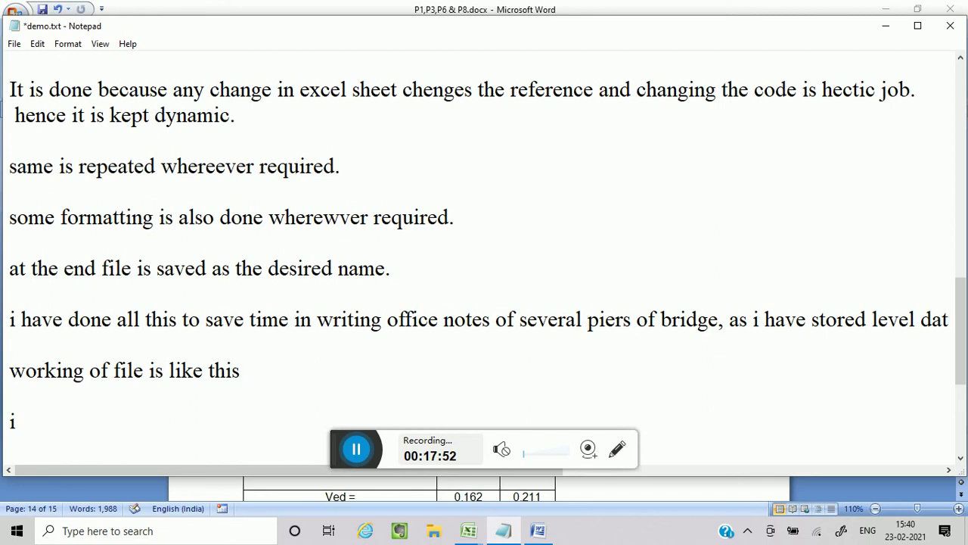
{"action": "type", "text": " have c"}
{"action": "type", "text": "all"}
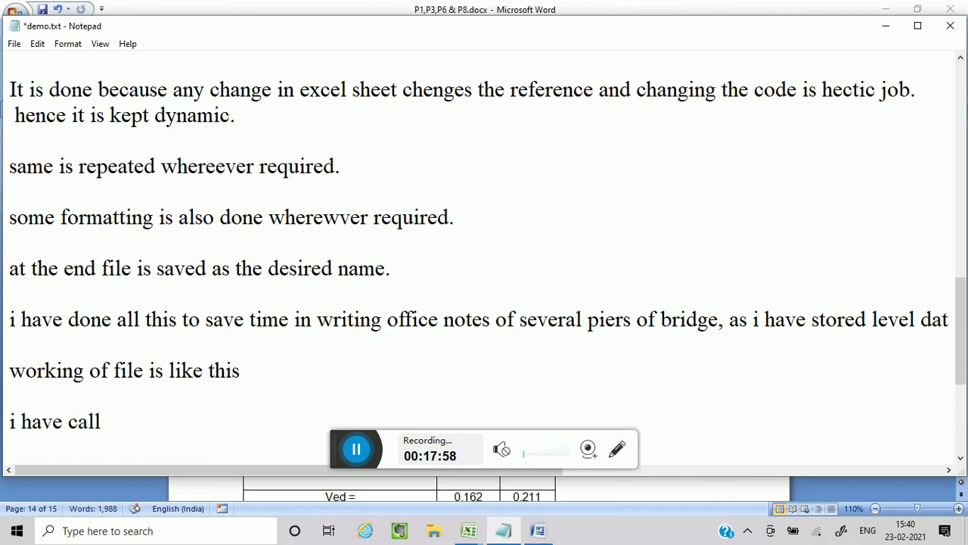
{"action": "type", "text": "ed a"}
{"action": "type", "text": " sub"}
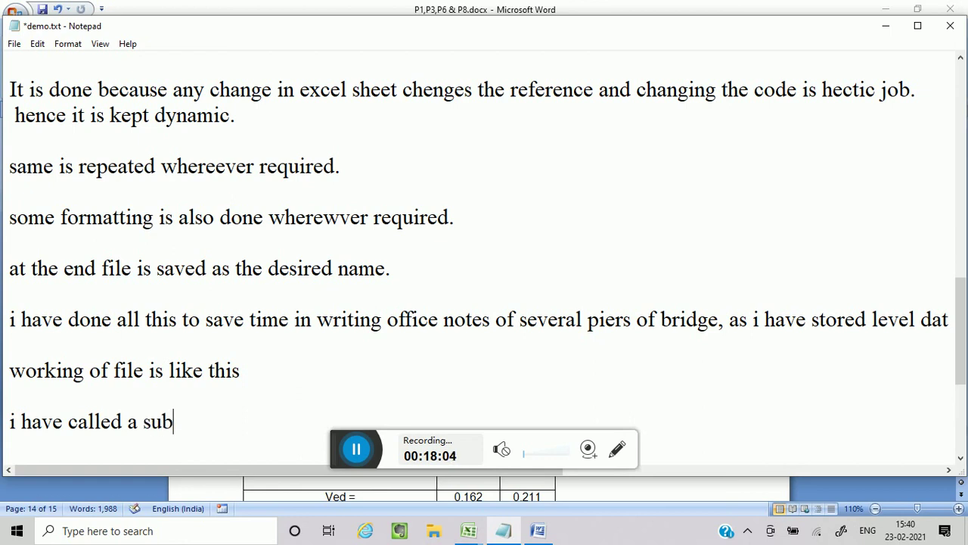
{"action": "type", "text": "routine "}
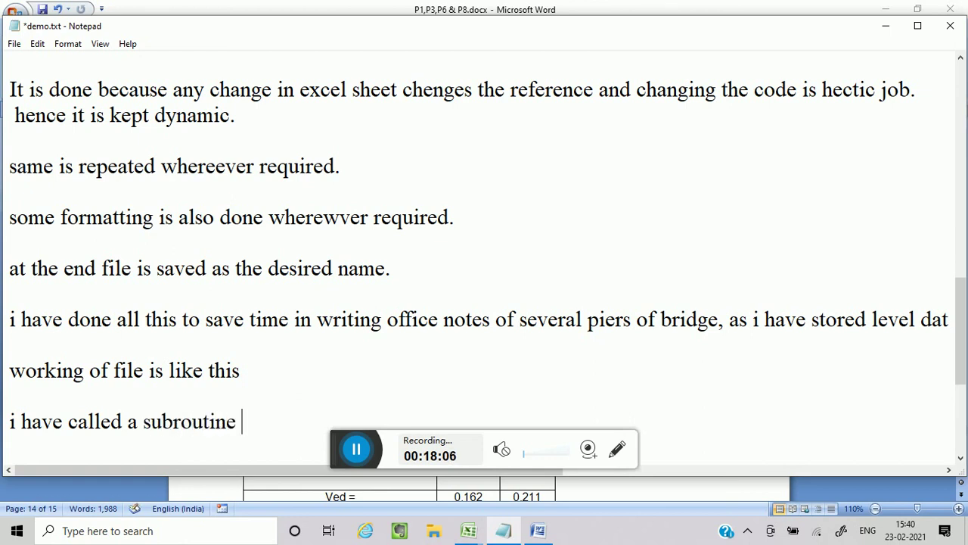
{"action": "type", "text": "to "}
{"action": "type", "text": "equate"}
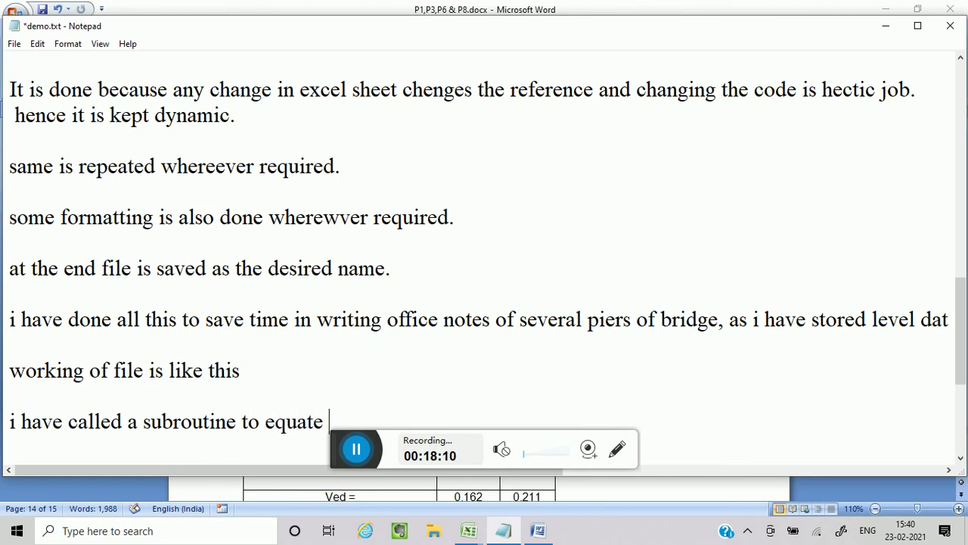
{"action": "type", "text": " the"}
{"action": "key", "text": "Return"}
{"action": "key", "text": "Return"}
{"action": "key", "text": "Return"}
{"action": "key", "text": "Return"}
{"action": "key", "text": "Return"}
{"action": "key", "text": "Return"}
{"action": "key", "text": "Return"}
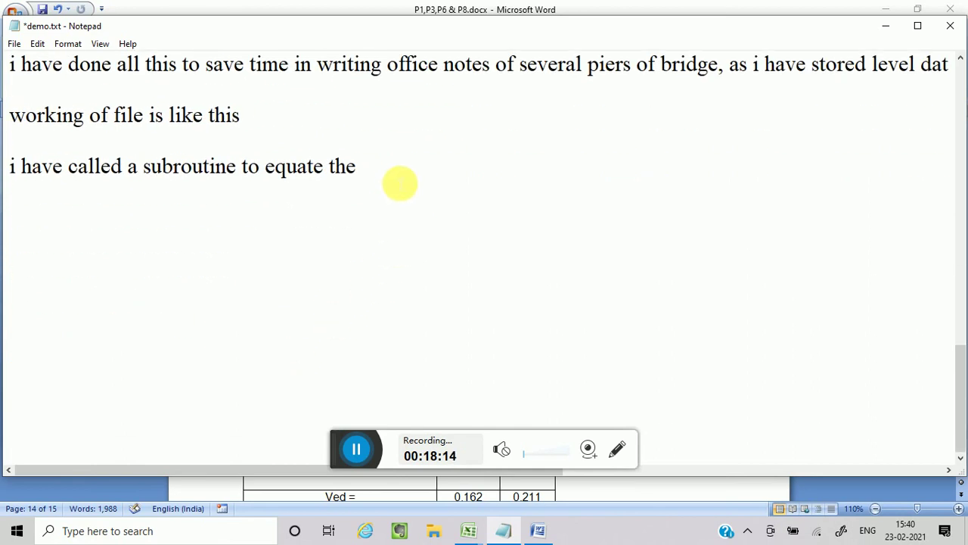
{"action": "type", "text": "ne"}
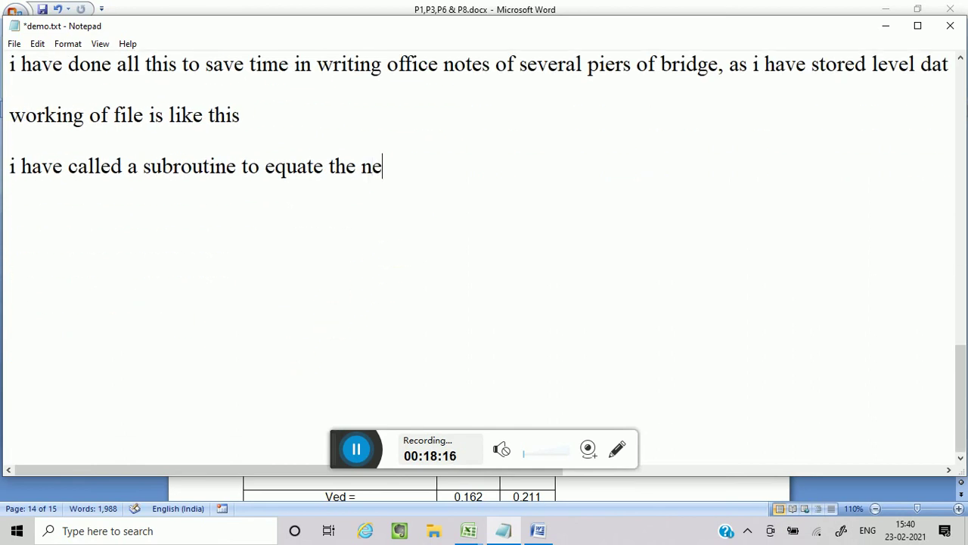
{"action": "type", "text": "utral axis so "}
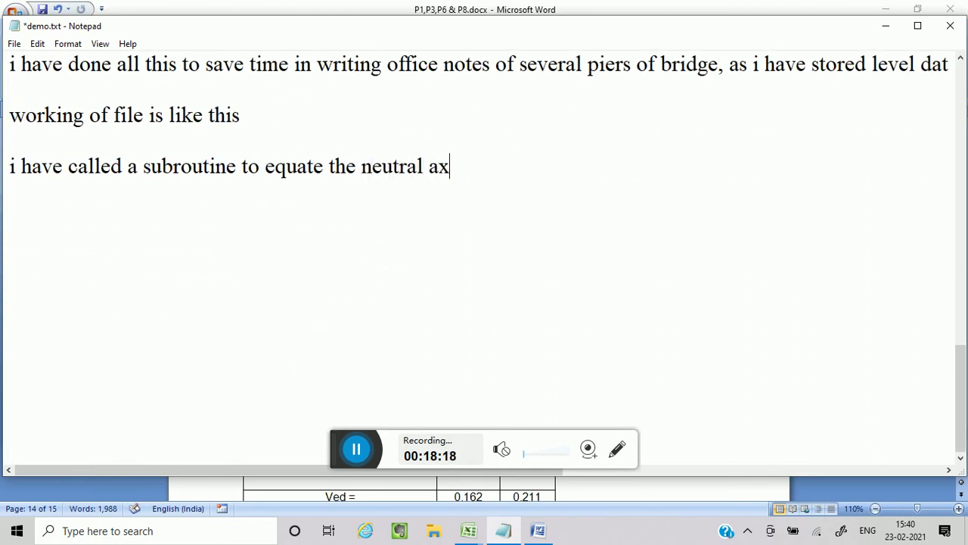
{"action": "type", "text": "th"}
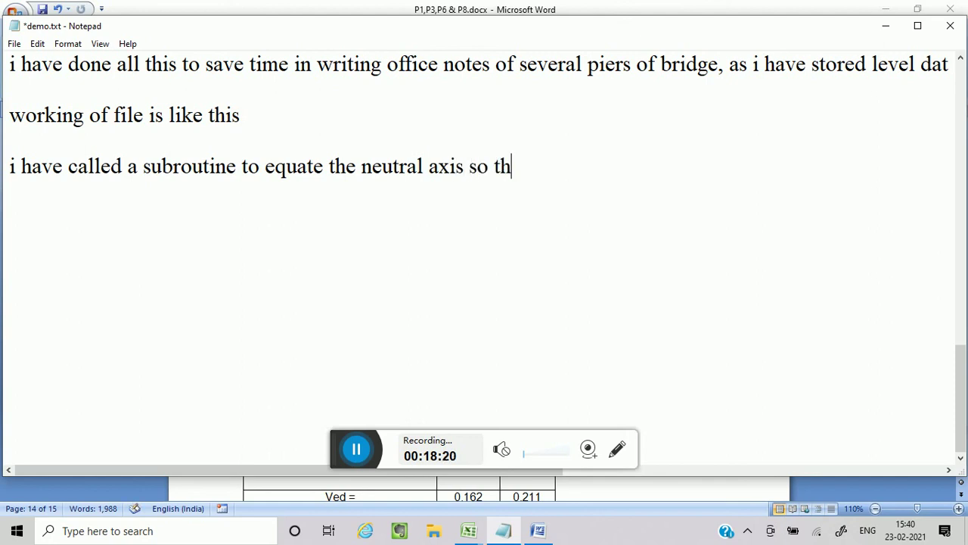
{"action": "type", "text": "at"}
{"action": "type", "text": " i won"}
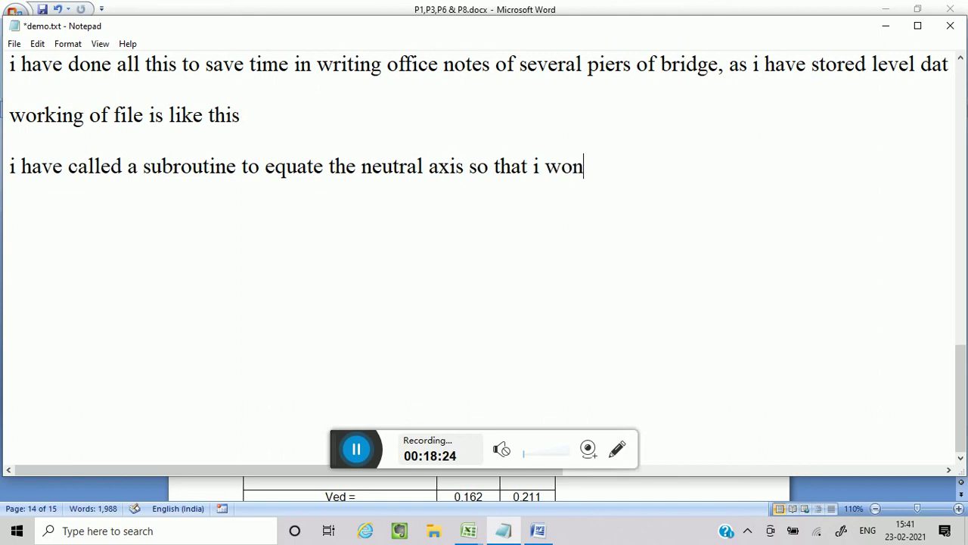
{"action": "key", "text": "BackSpace"}
{"action": "key", "text": "BackSpace"}
{"action": "key", "text": "BackSpace"}
{"action": "type", "text": "can a"}
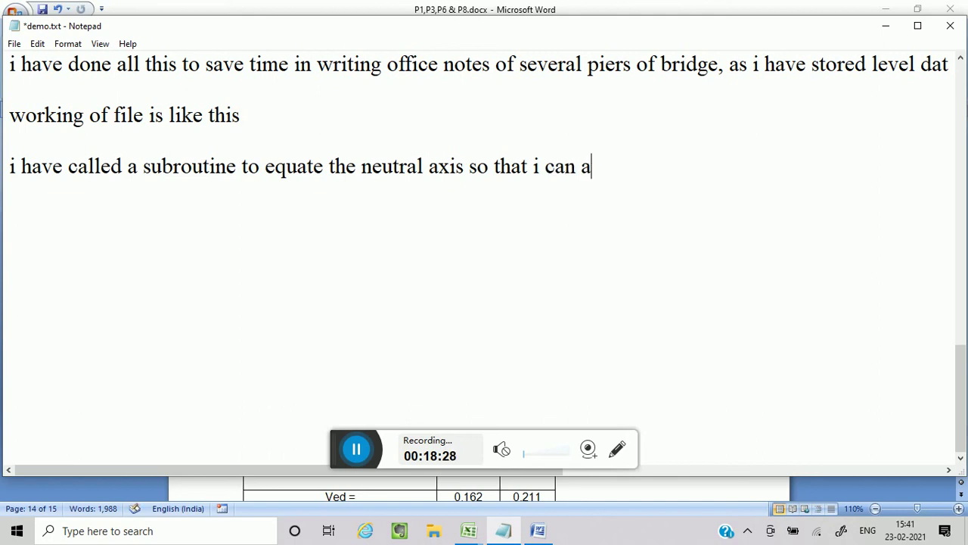
{"action": "type", "text": "void "}
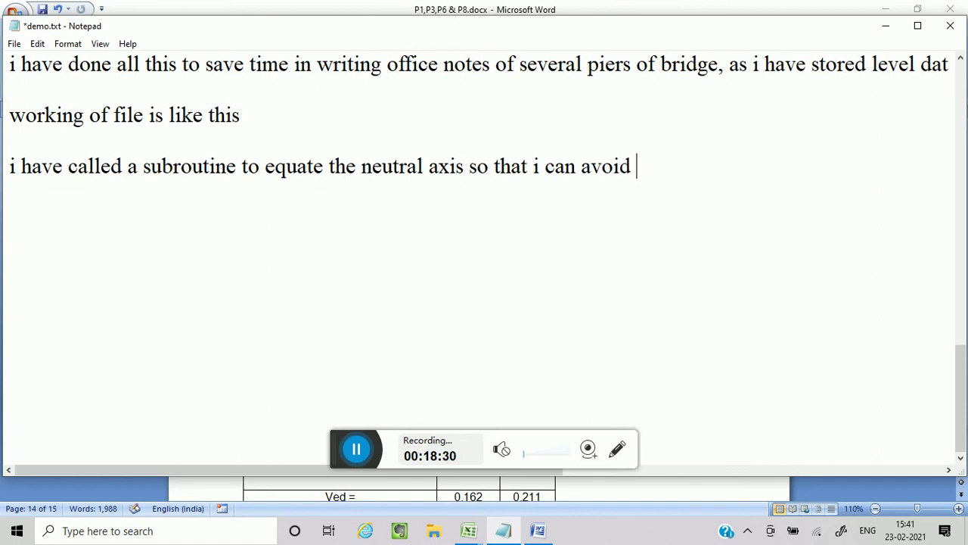
{"action": "type", "text": "mistake i"}
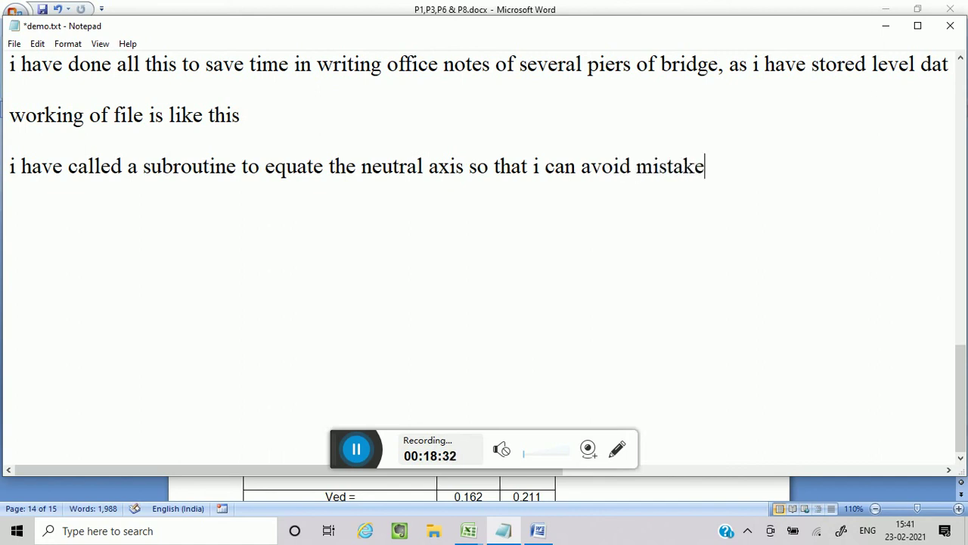
{"action": "type", "text": "n stress "}
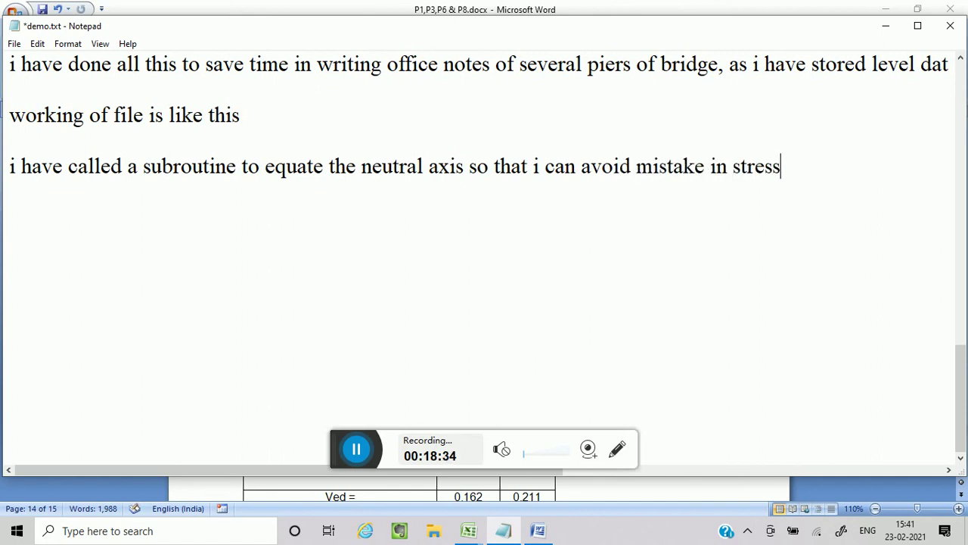
{"action": "type", "text": "check."}
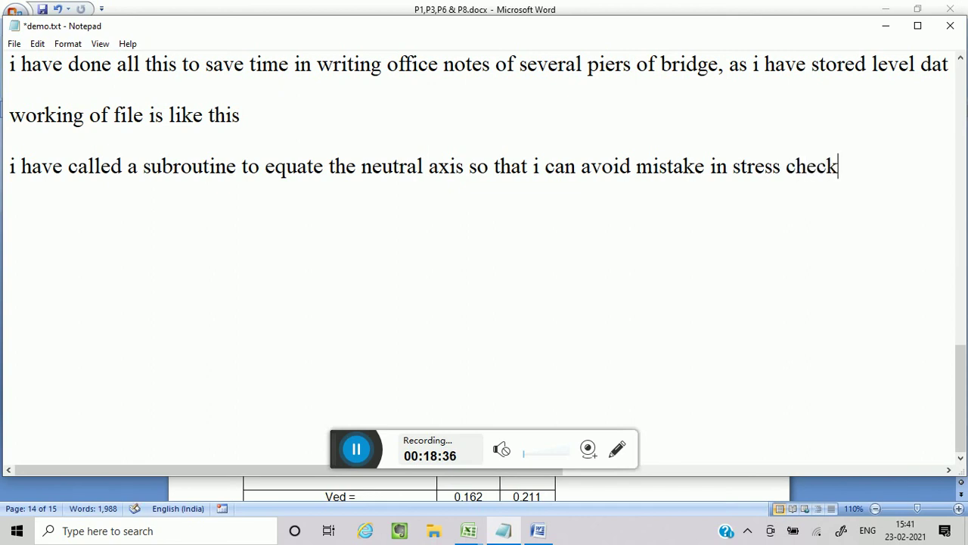
{"action": "left_click", "coordinate": [536, 530]}
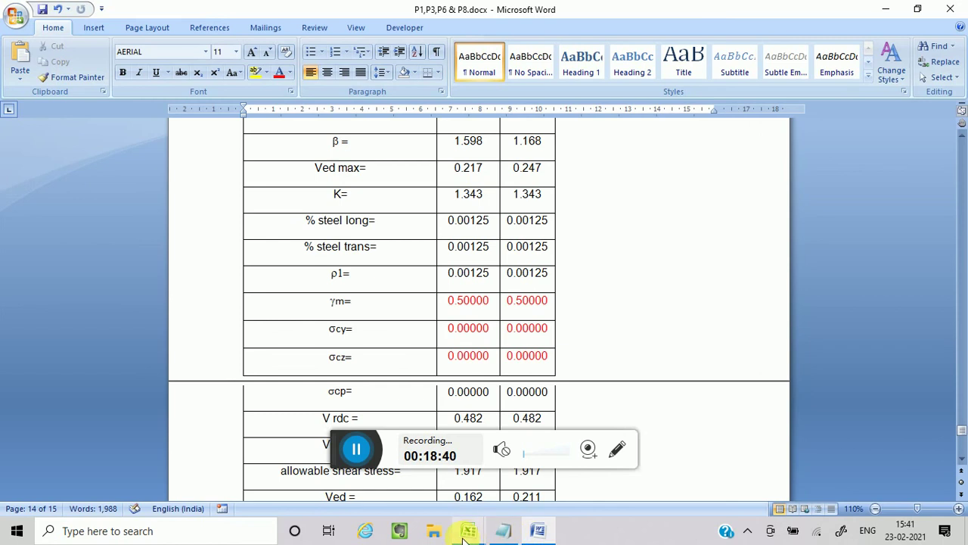
Bring the Visual Basic editor forward and paste the clipboard onto a new code line
{"action": "mouse_move", "coordinate": [466, 530]}
{"action": "left_click", "coordinate": [546, 476]}
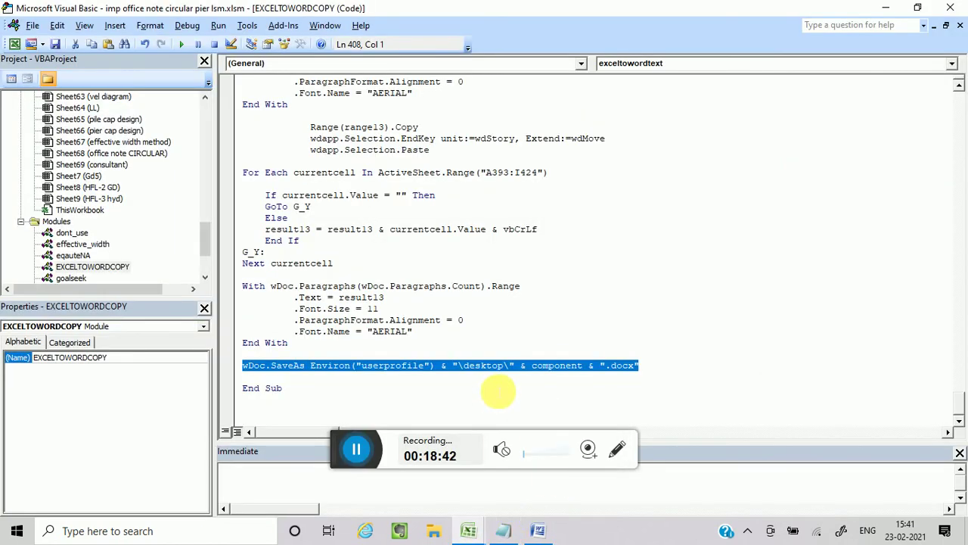
{"action": "left_click", "coordinate": [486, 320]}
{"action": "key", "text": "Return"}
{"action": "key", "text": "ctrl+v"}
Scroll up to the start of the exceltowordtext macro and select its 'Call equate' line
{"action": "scroll", "coordinate": [492, 324], "scroll_direction": "up", "scroll_amount": 5}
{"action": "scroll", "coordinate": [492, 323], "scroll_direction": "up", "scroll_amount": 7}
{"action": "scroll", "coordinate": [492, 324], "scroll_direction": "up", "scroll_amount": 7}
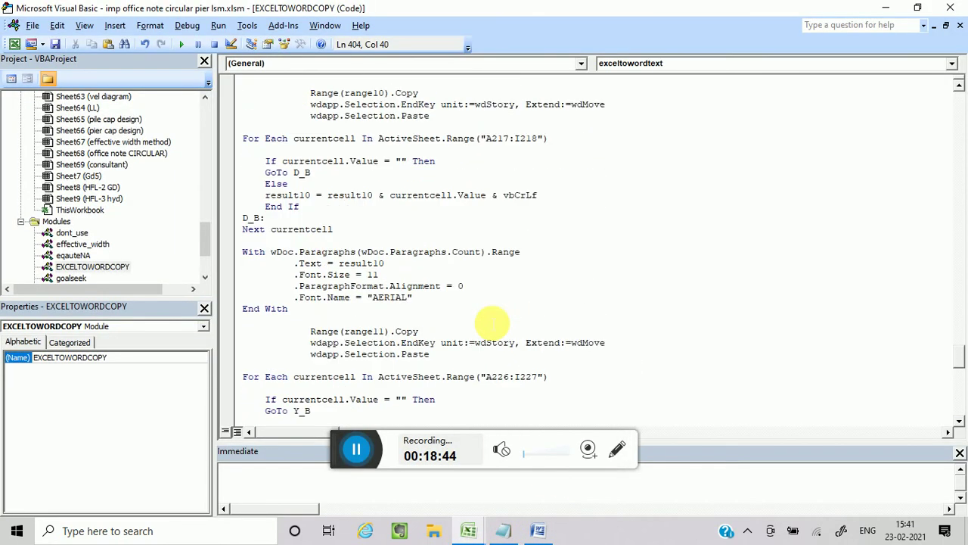
{"action": "scroll", "coordinate": [492, 324], "scroll_direction": "up", "scroll_amount": 7}
{"action": "scroll", "coordinate": [491, 323], "scroll_direction": "up", "scroll_amount": 7}
{"action": "scroll", "coordinate": [492, 324], "scroll_direction": "up", "scroll_amount": 7}
{"action": "scroll", "coordinate": [492, 324], "scroll_direction": "up", "scroll_amount": 7}
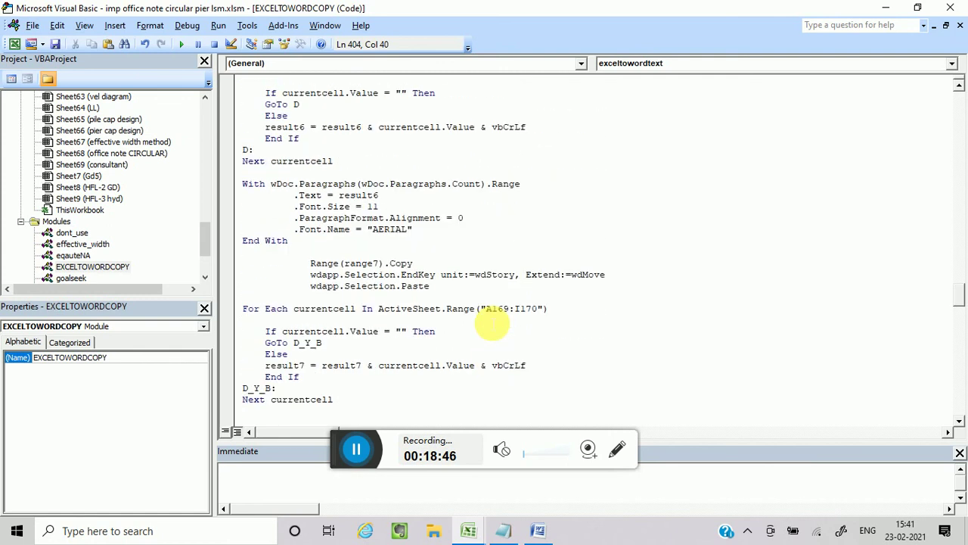
{"action": "scroll", "coordinate": [492, 324], "scroll_direction": "up", "scroll_amount": 7}
{"action": "scroll", "coordinate": [492, 321], "scroll_direction": "up", "scroll_amount": 7}
{"action": "scroll", "coordinate": [492, 320], "scroll_direction": "up", "scroll_amount": 5}
{"action": "scroll", "coordinate": [491, 320], "scroll_direction": "up", "scroll_amount": 5}
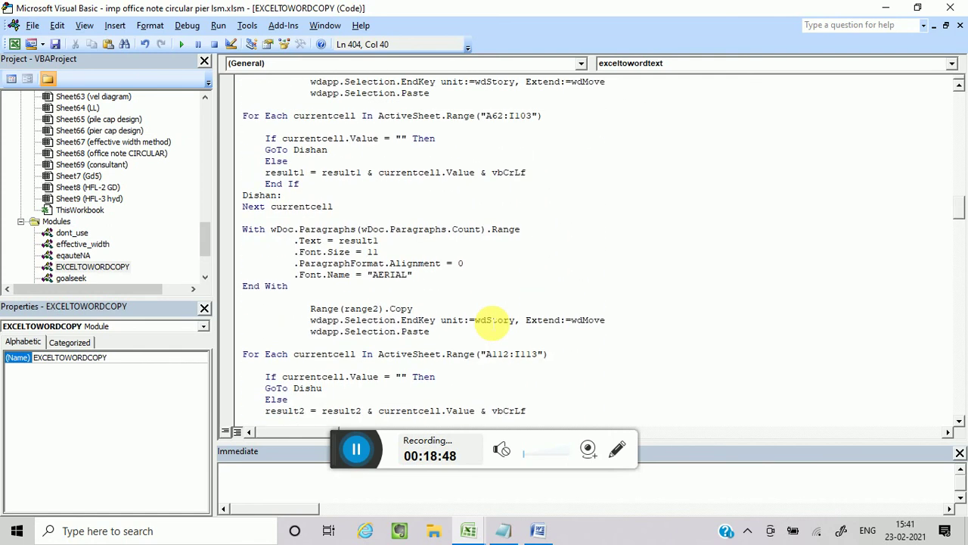
{"action": "scroll", "coordinate": [492, 320], "scroll_direction": "up", "scroll_amount": 5}
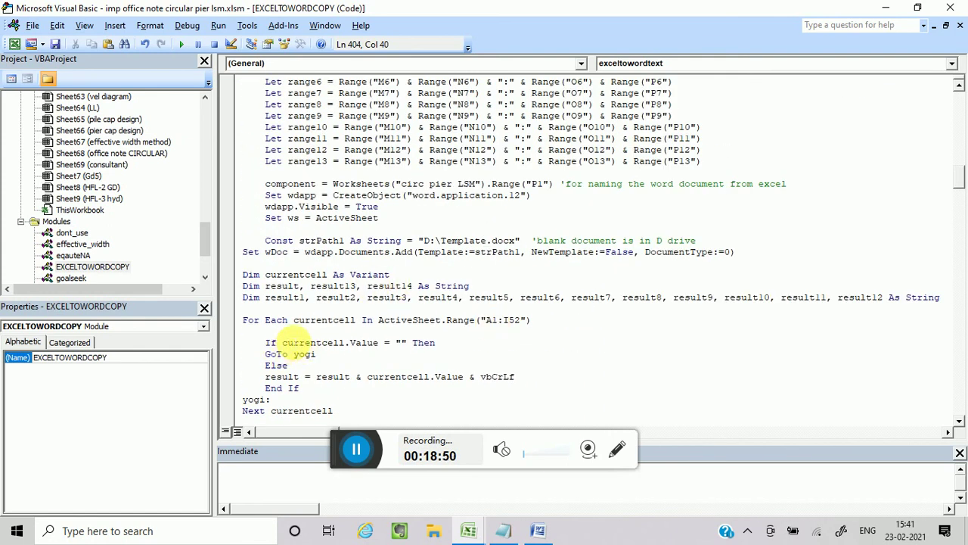
{"action": "scroll", "coordinate": [399, 343], "scroll_direction": "down", "scroll_amount": 2}
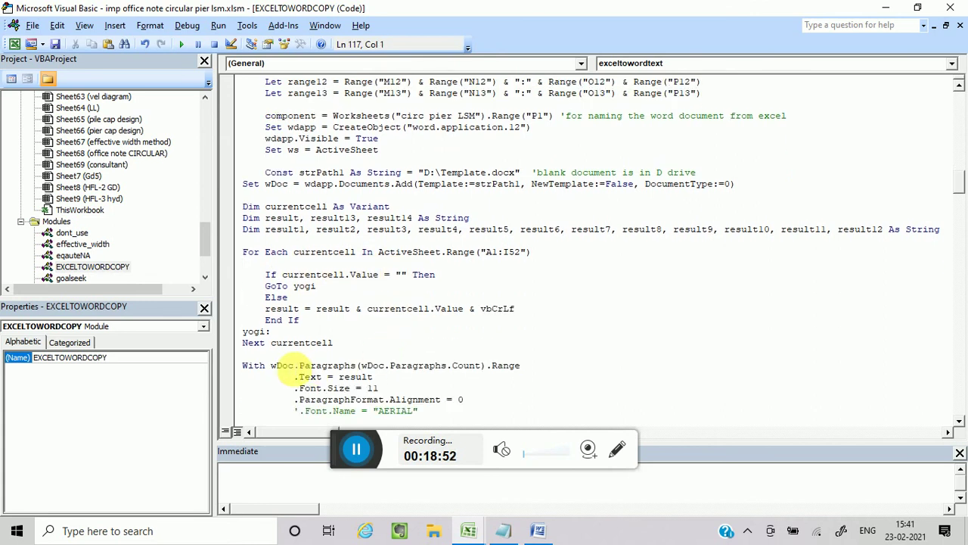
{"action": "scroll", "coordinate": [348, 349], "scroll_direction": "up", "scroll_amount": 7}
{"action": "scroll", "coordinate": [360, 344], "scroll_direction": "up", "scroll_amount": 6}
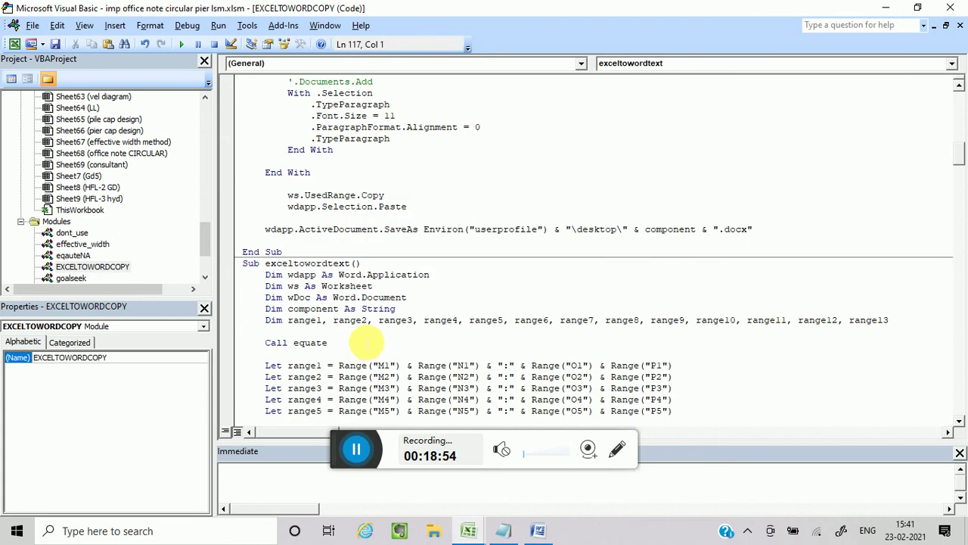
{"action": "left_click_drag", "start_coordinate": [264, 345], "coordinate": [367, 347]}
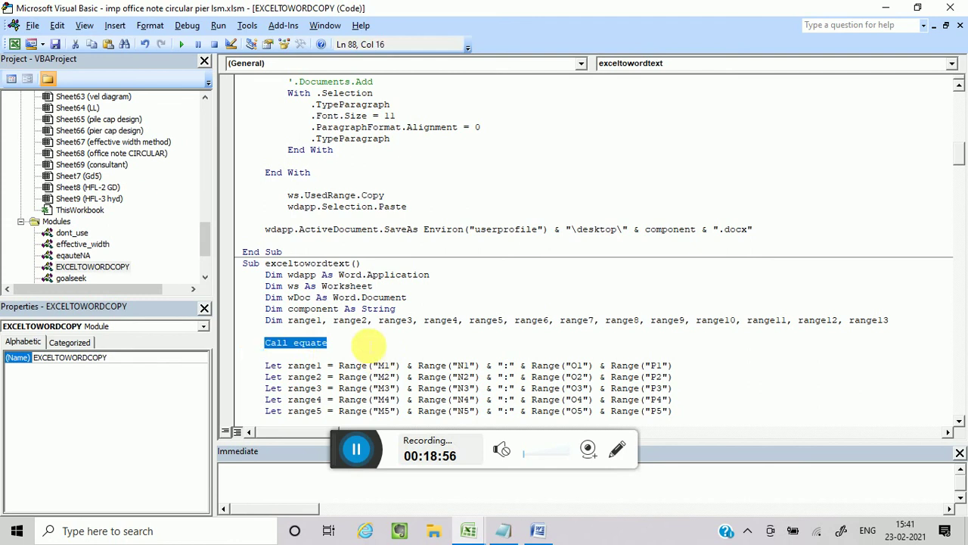
In demo.txt, write 'it is to be called befor writing in' below the subroutine note
{"action": "left_click", "coordinate": [503, 531]}
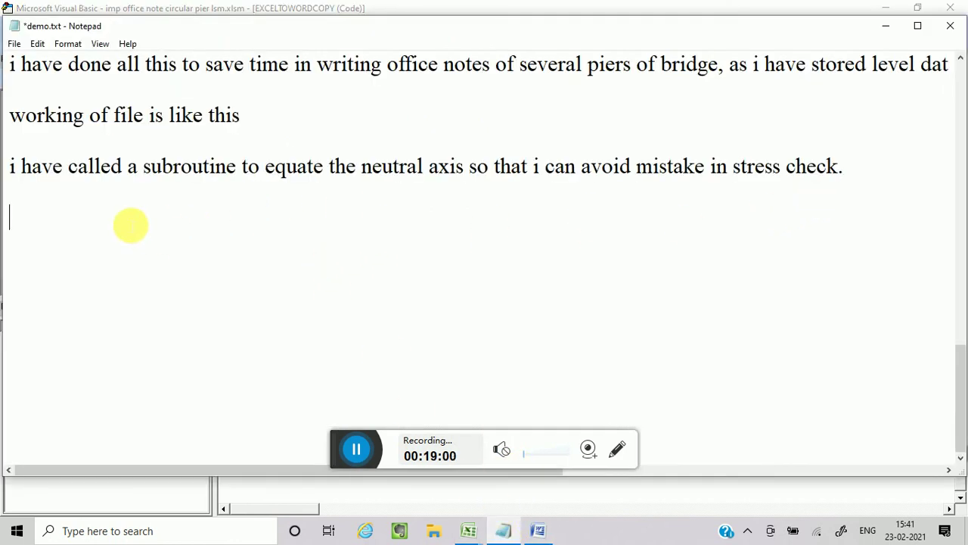
{"action": "type", "text": "it is"}
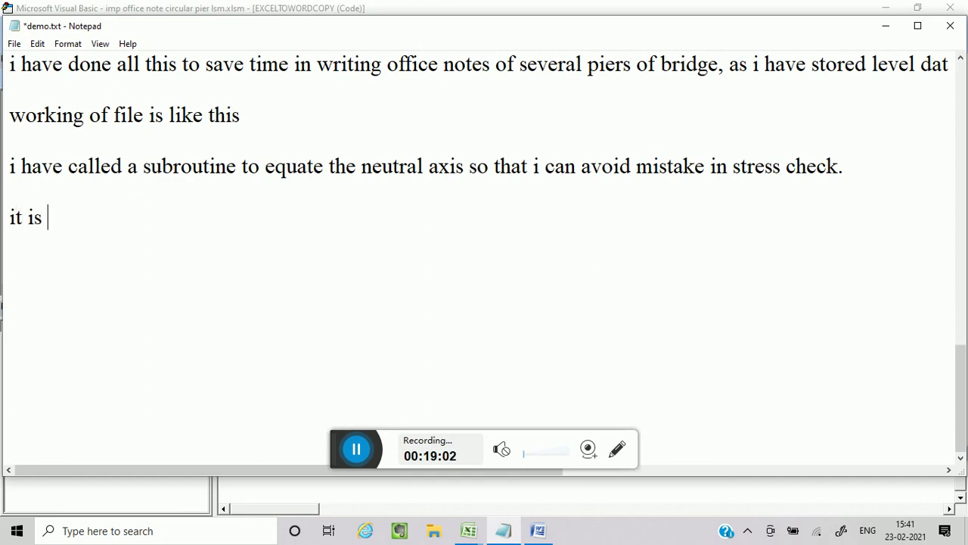
{"action": "type", "text": " to be ca"}
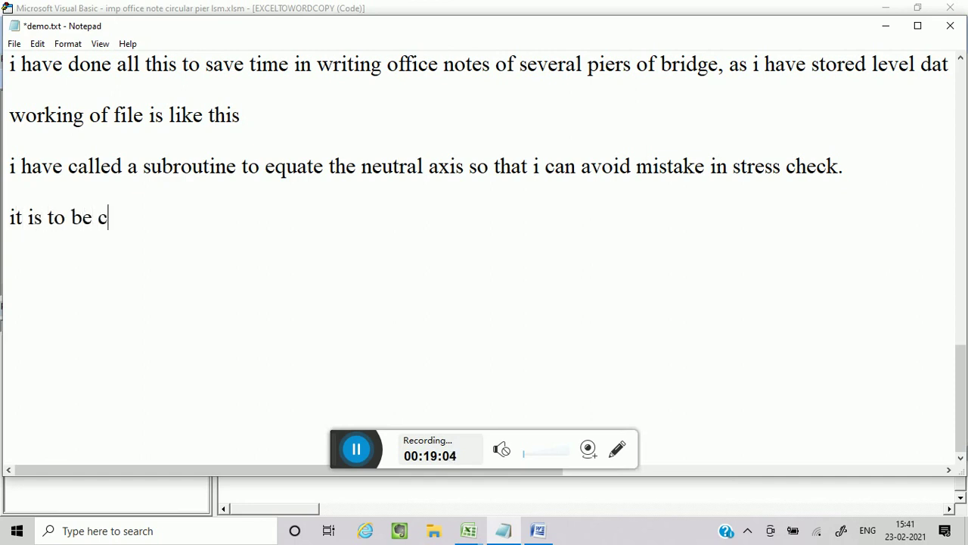
{"action": "type", "text": "lle"}
{"action": "type", "text": "d befor wri"}
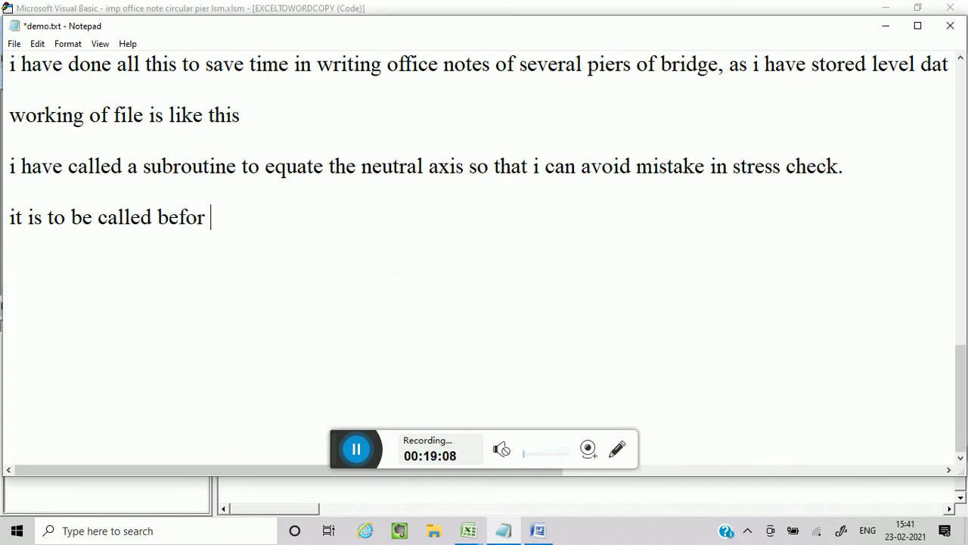
{"action": "type", "text": "tin"}
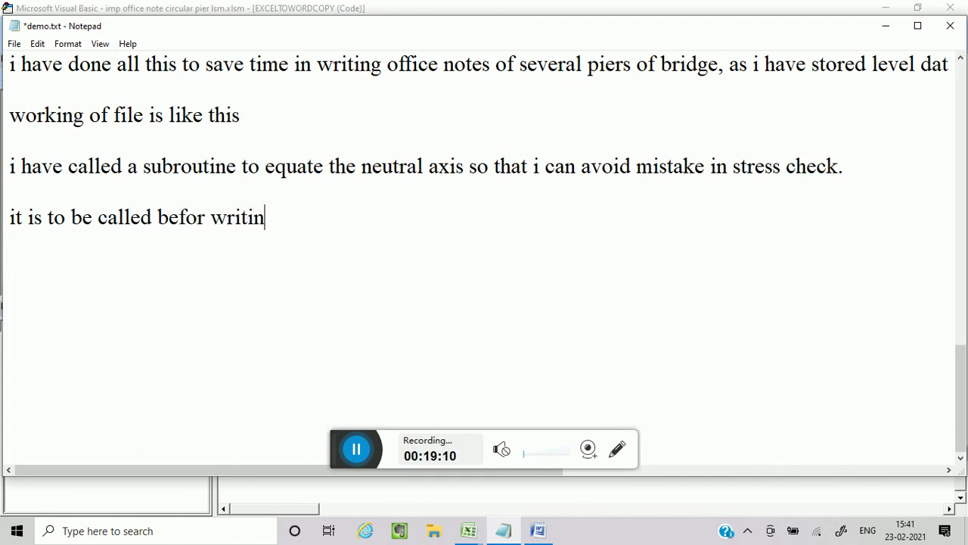
{"action": "type", "text": "g in word."}
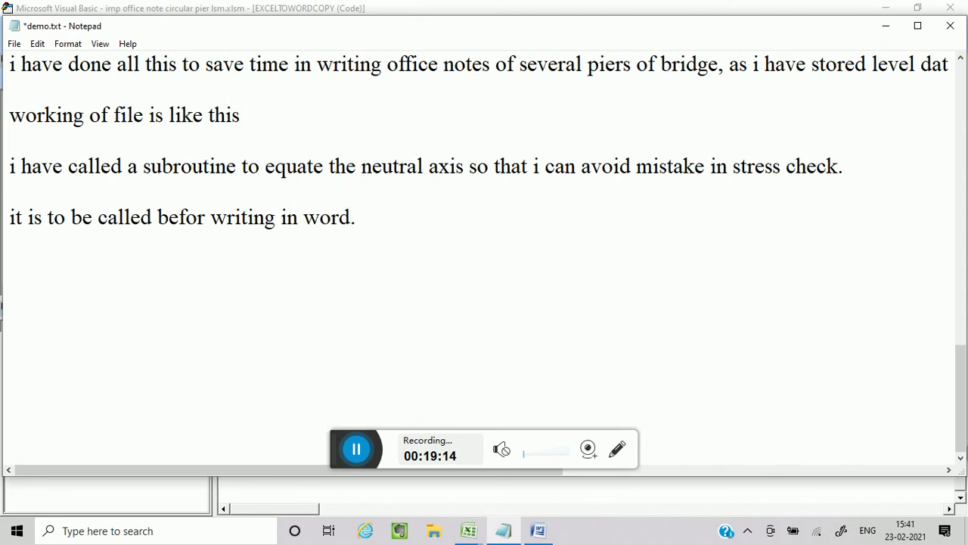
{"action": "left_click", "coordinate": [538, 530]}
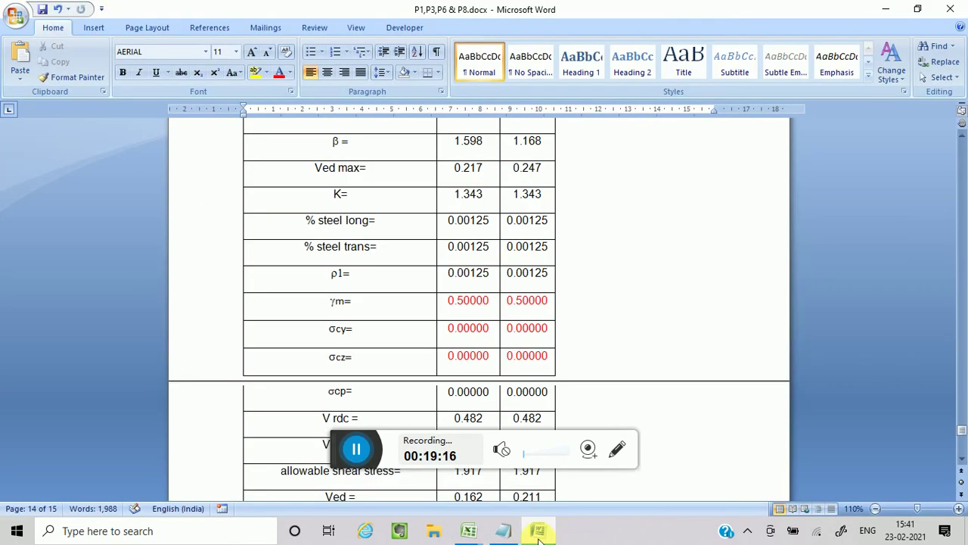
{"action": "left_click", "coordinate": [503, 530]}
{"action": "key", "text": "Return"}
{"action": "scroll", "coordinate": [283, 244], "scroll_direction": "up", "scroll_amount": 1}
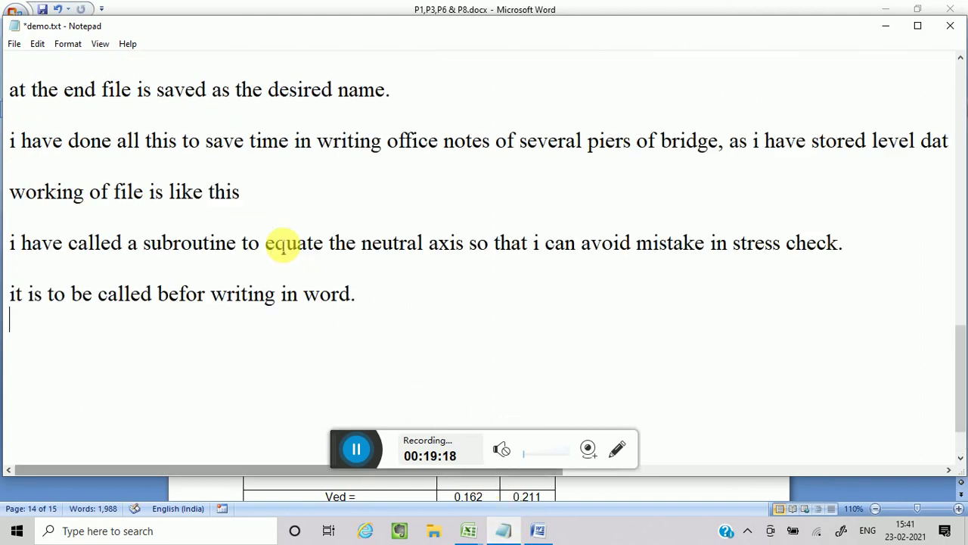
{"action": "scroll", "coordinate": [283, 244], "scroll_direction": "up", "scroll_amount": 3}
{"action": "scroll", "coordinate": [283, 248], "scroll_direction": "down", "scroll_amount": 4}
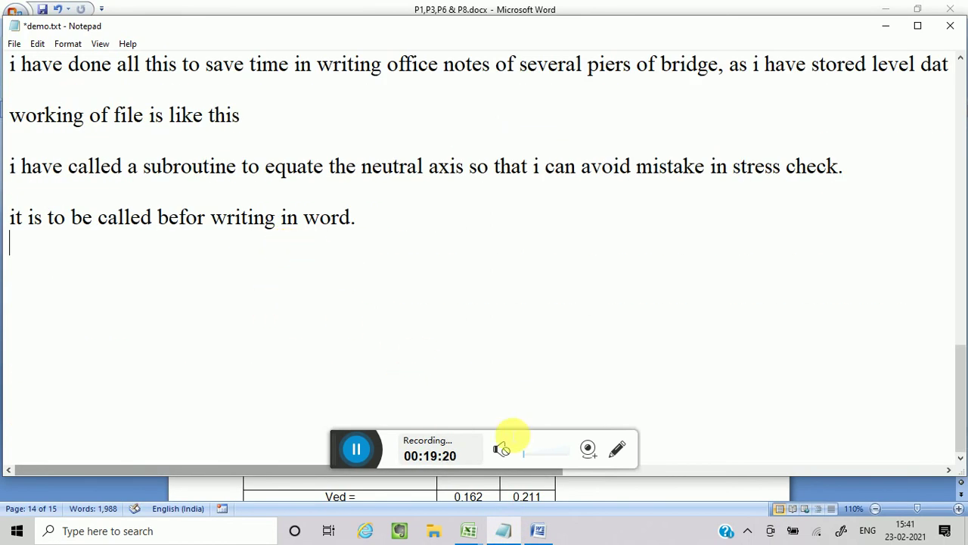
{"action": "mouse_move", "coordinate": [469, 530]}
{"action": "left_click", "coordinate": [510, 490]}
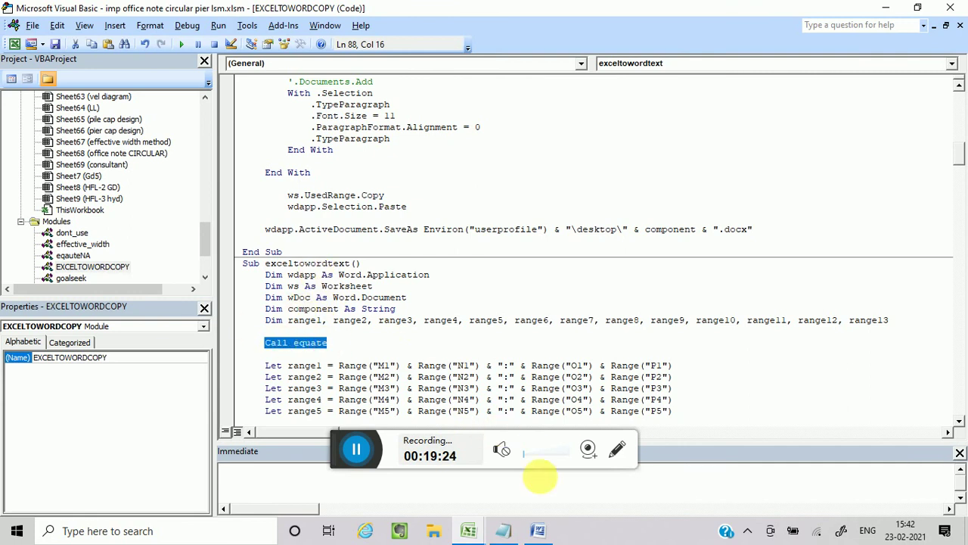
{"action": "left_click", "coordinate": [538, 530]}
{"action": "scroll", "coordinate": [566, 392], "scroll_direction": "down", "scroll_amount": 5}
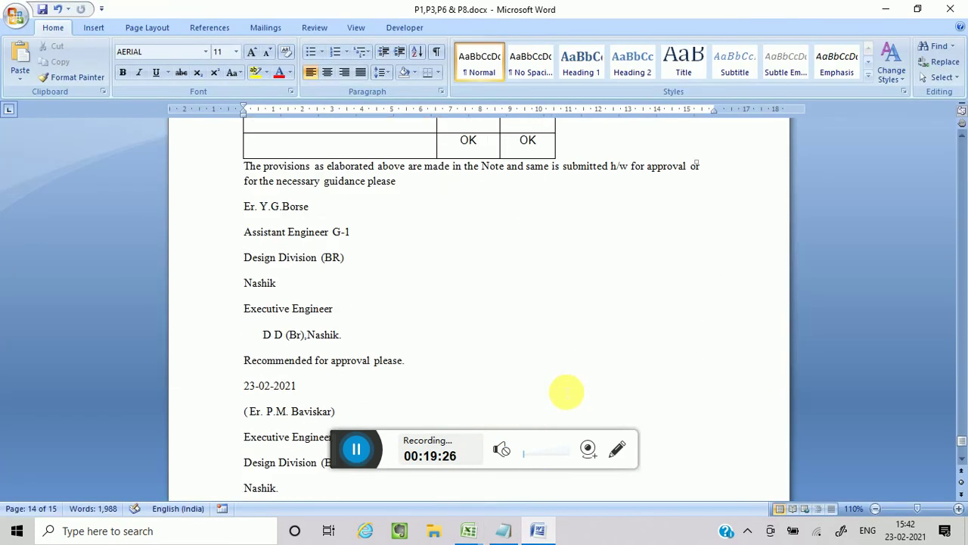
{"action": "scroll", "coordinate": [567, 392], "scroll_direction": "up", "scroll_amount": 4}
{"action": "scroll", "coordinate": [567, 392], "scroll_direction": "up", "scroll_amount": 1}
{"action": "scroll", "coordinate": [567, 392], "scroll_direction": "down", "scroll_amount": 2}
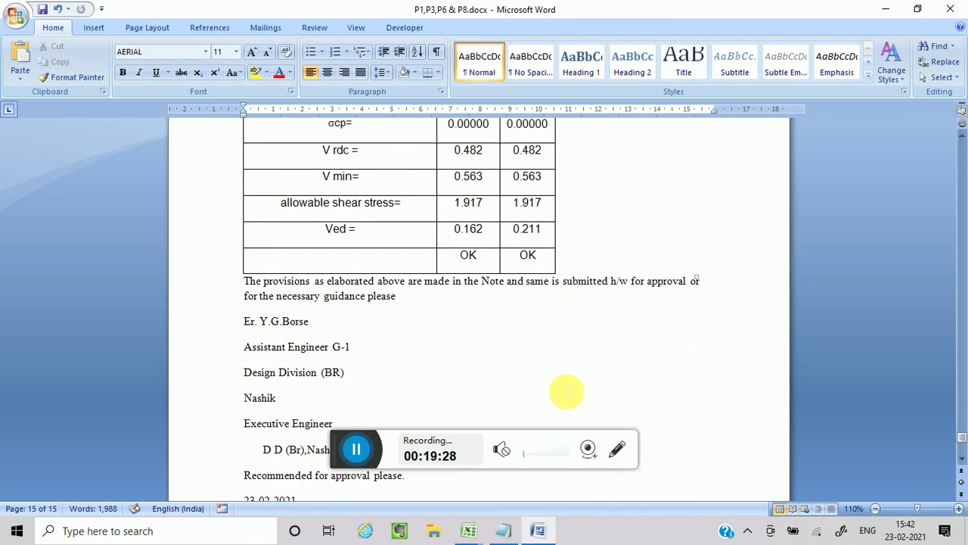
{"action": "left_click", "coordinate": [505, 532]}
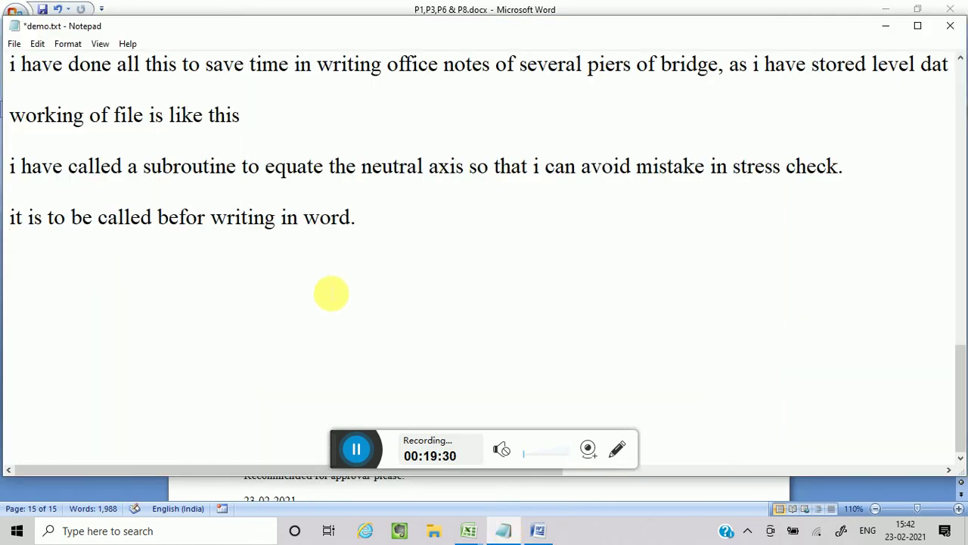
Add the closing line 'Thats it. Thank you' at the end of demo.txt
{"action": "key", "text": "Return"}
{"action": "type", "text": "Th"}
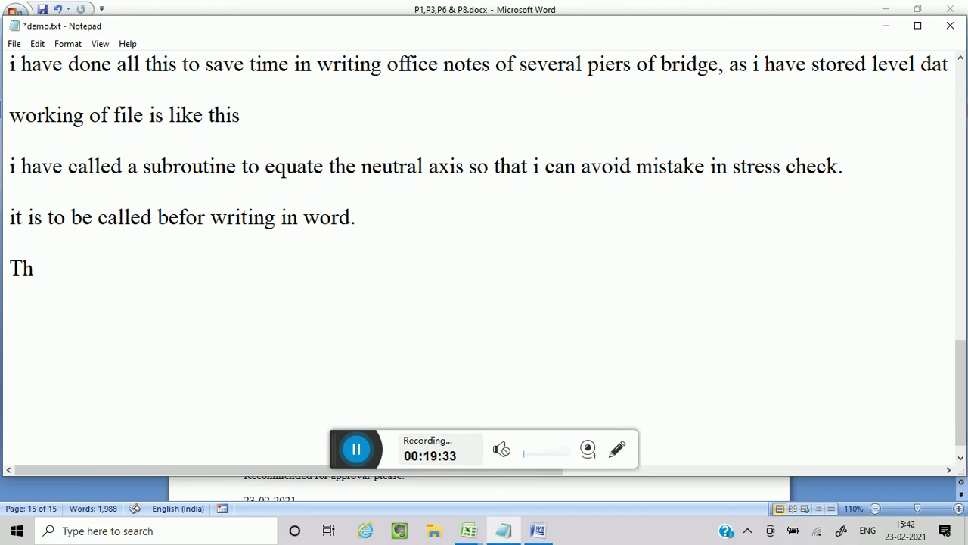
{"action": "type", "text": "ats it."}
{"action": "type", "text": "ank"}
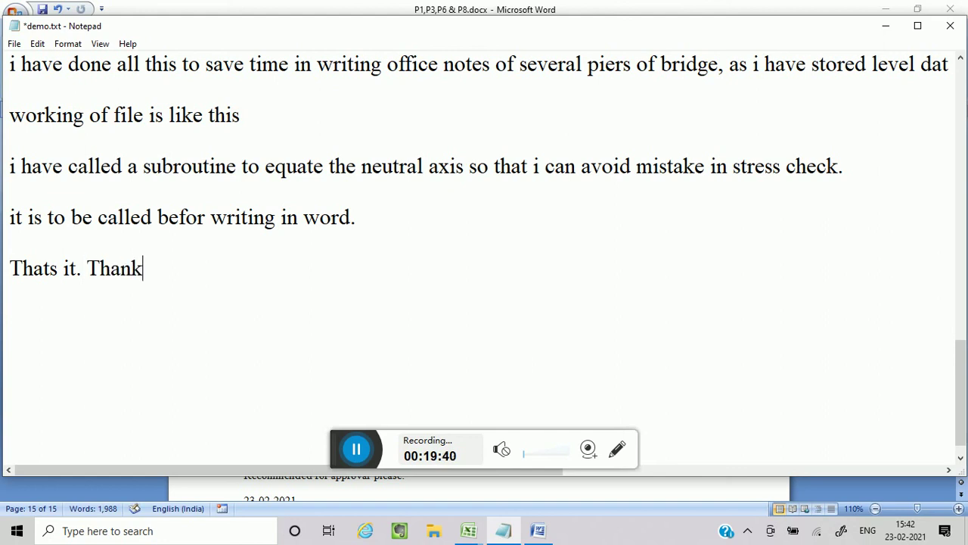
{"action": "type", "text": " you"}
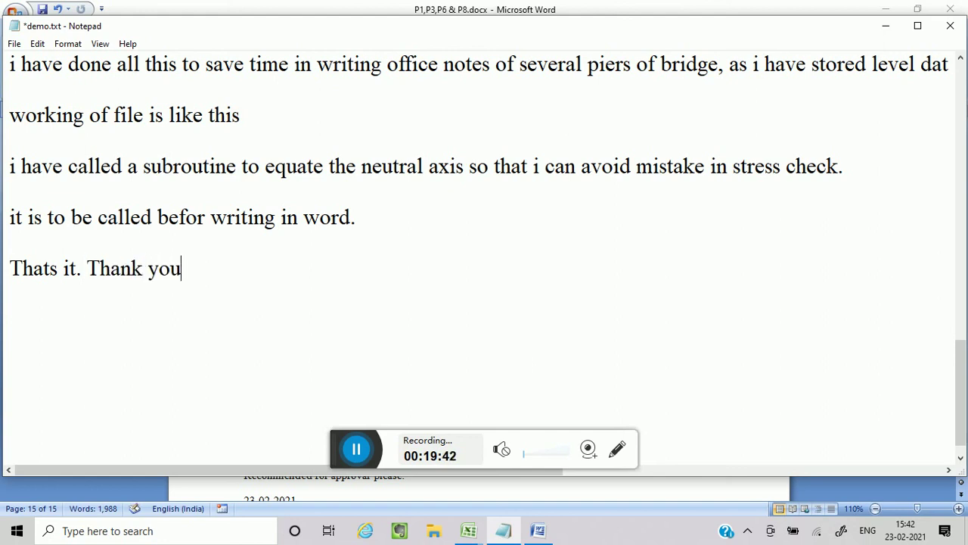